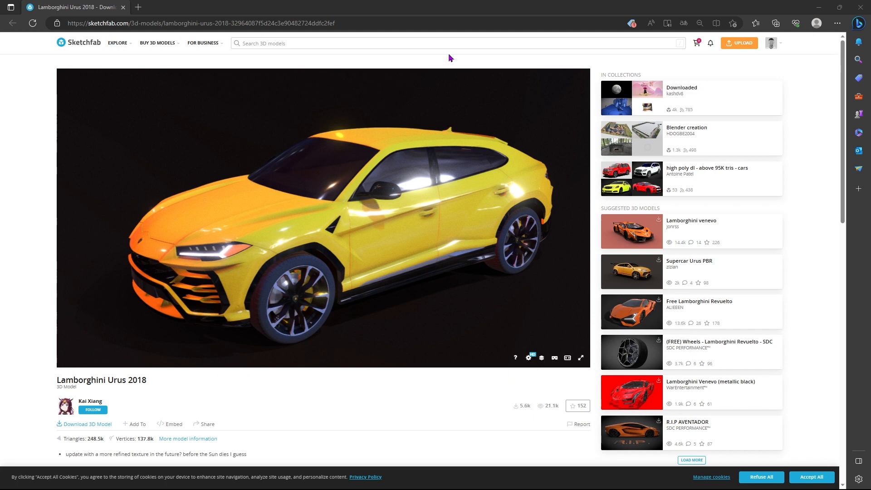
# Download the Lamborghini Urus 2018 model in its original FBX format and locate its folder and archive on the desktop.
pyautogui.click(93, 424)
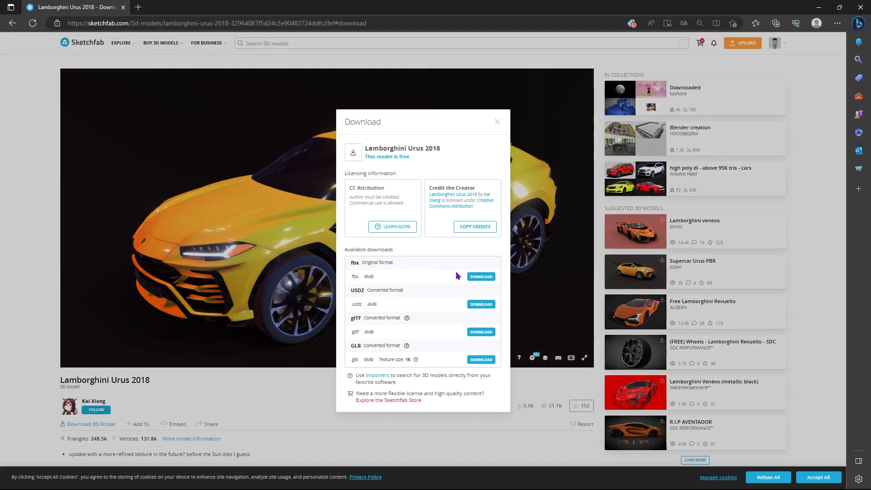
pyautogui.click(481, 277)
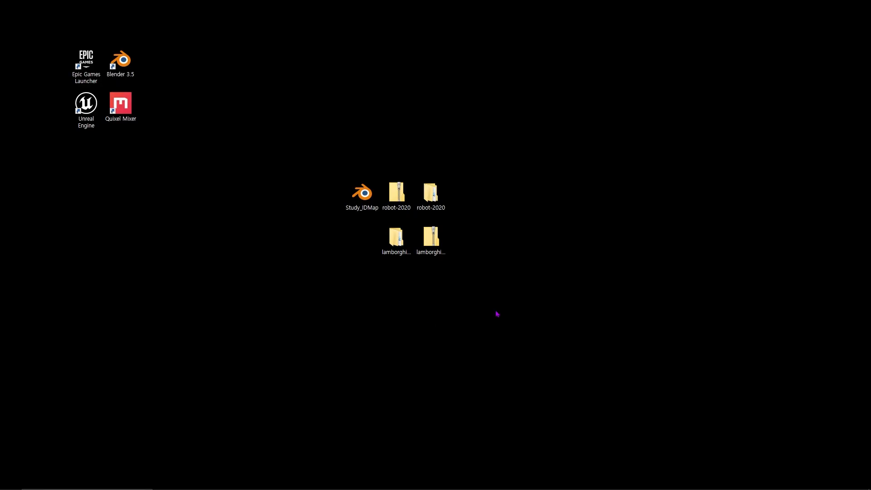
pyautogui.moveTo(496, 310); pyautogui.dragTo(370, 227)
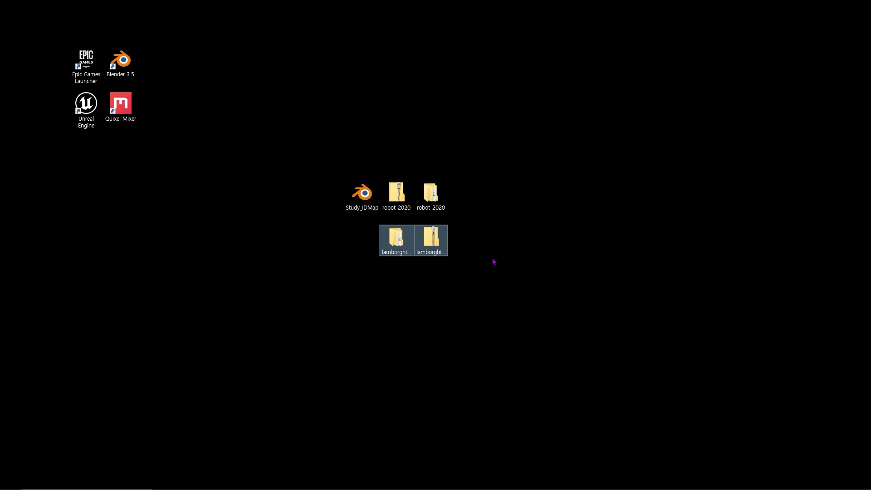
pyautogui.click(494, 261)
# Start Quixel Mixer and create a new mix named Study_Material in the MyMixer project.
pyautogui.doubleClick(121, 103)
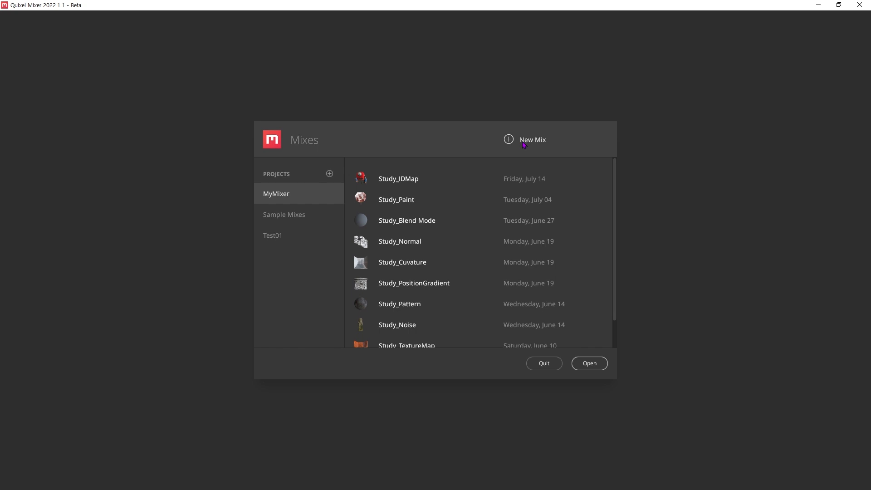
pyautogui.click(525, 141)
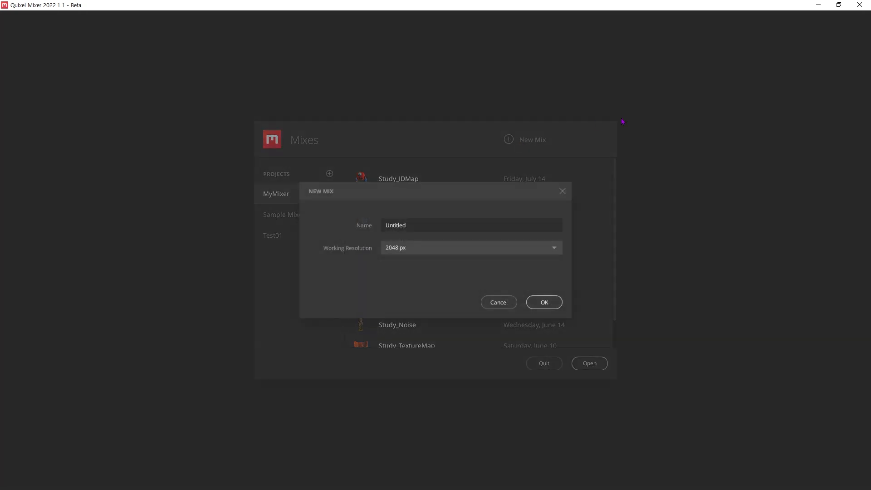
pyautogui.click(455, 228)
pyautogui.write('Stu')
pyautogui.hotkey('ctrl', 'a')
pyautogui.write('S')
pyautogui.press('BackSpace')
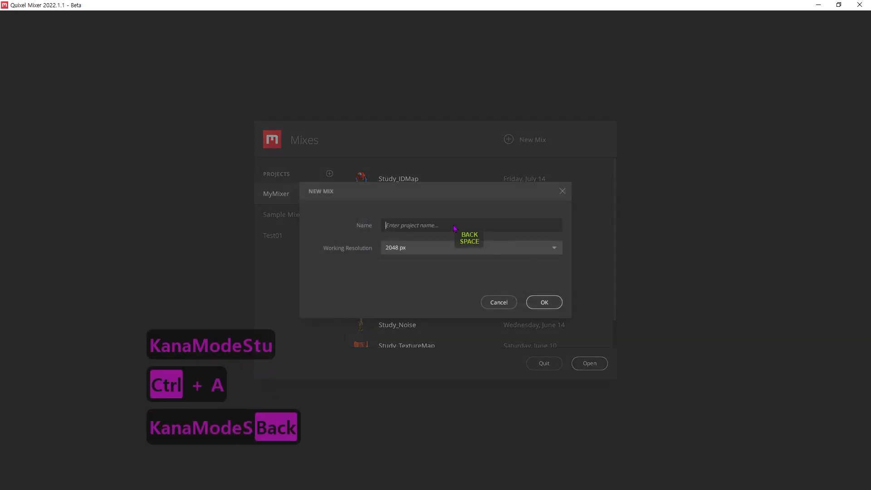
pyautogui.write('Study_Mateial')
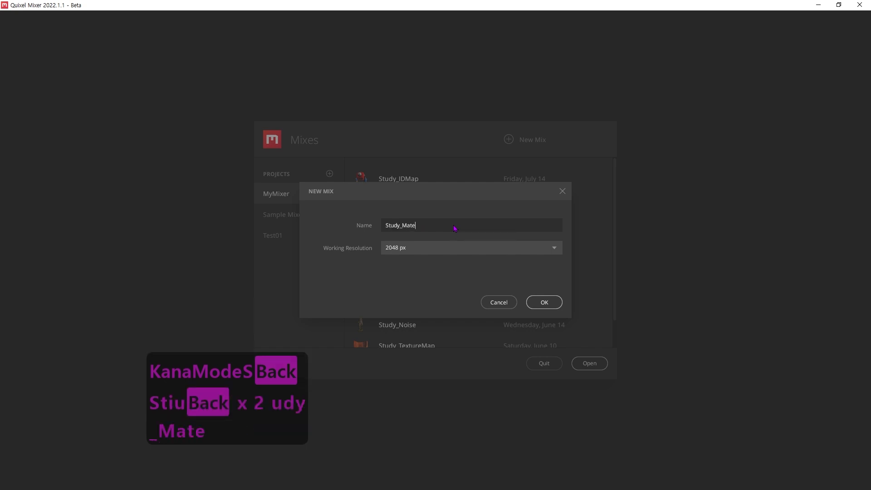
pyautogui.press('Left')
pyautogui.press('Left')
pyautogui.press('BackSpace')
pyautogui.write('ri')
pyautogui.press('Return')
# Set the model type to Custom Model and load urus.fbx from the source folder of lamborghini-urus-2018.
pyautogui.click(772, 67)
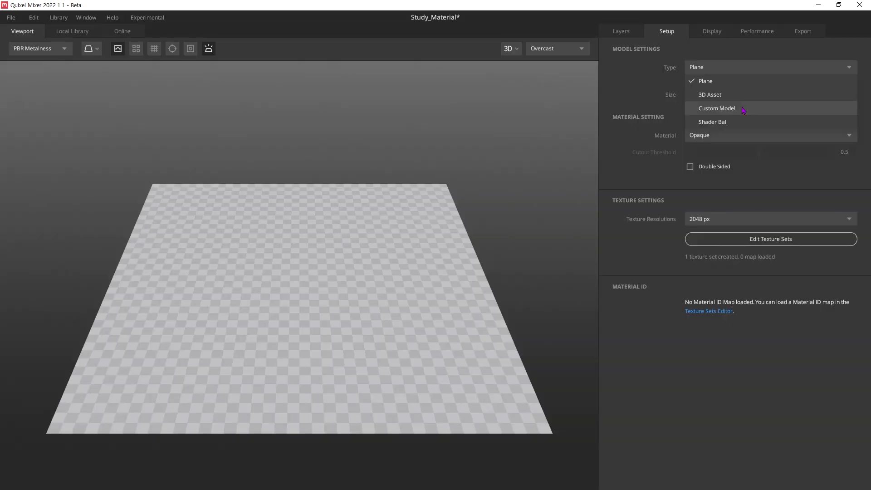
pyautogui.click(743, 110)
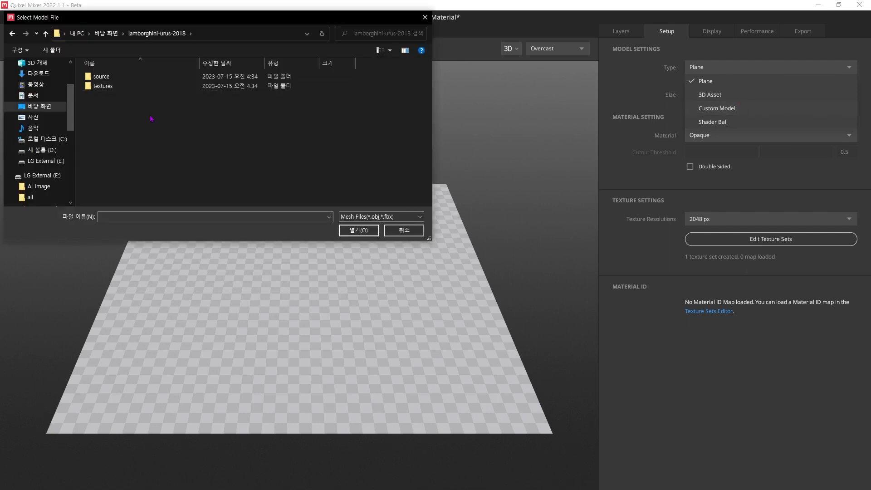
pyautogui.doubleClick(135, 77)
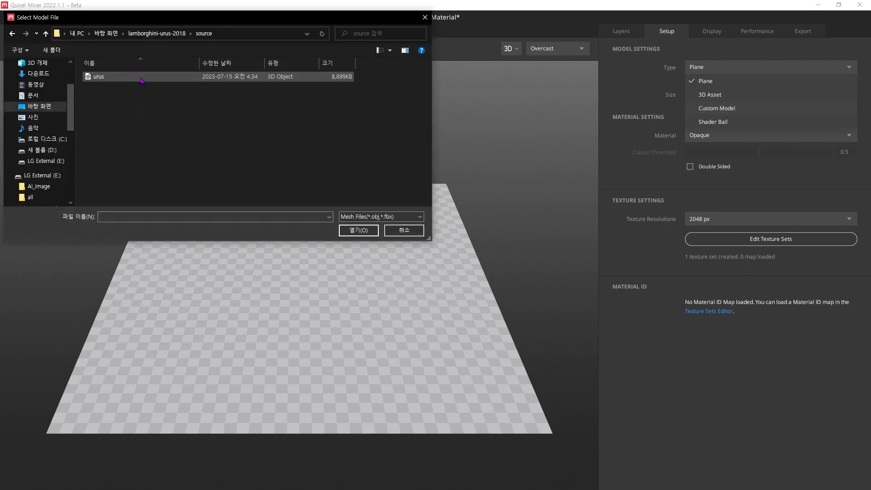
pyautogui.doubleClick(142, 77)
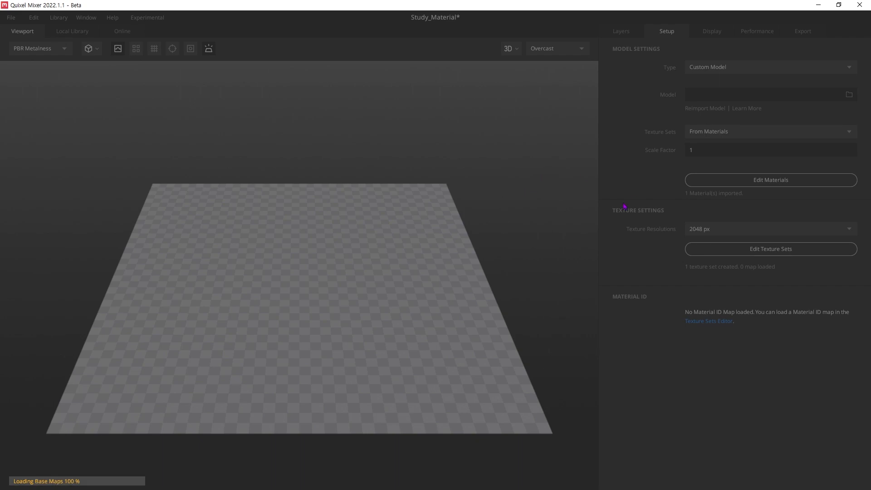
pyautogui.moveTo(286, 369); pyautogui.dragTo(348, 357, button='middle')
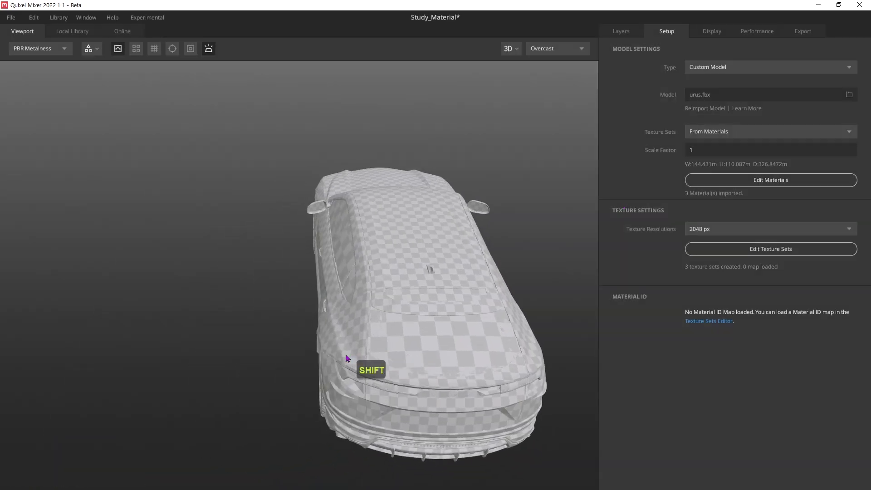
pyautogui.keyDown('alt'); pyautogui.moveTo(347, 357); pyautogui.dragTo(308, 330); pyautogui.keyUp('alt')
pyautogui.keyDown('alt'); pyautogui.moveTo(308, 331); pyautogui.dragTo(353, 274, button='middle'); pyautogui.keyUp('alt')
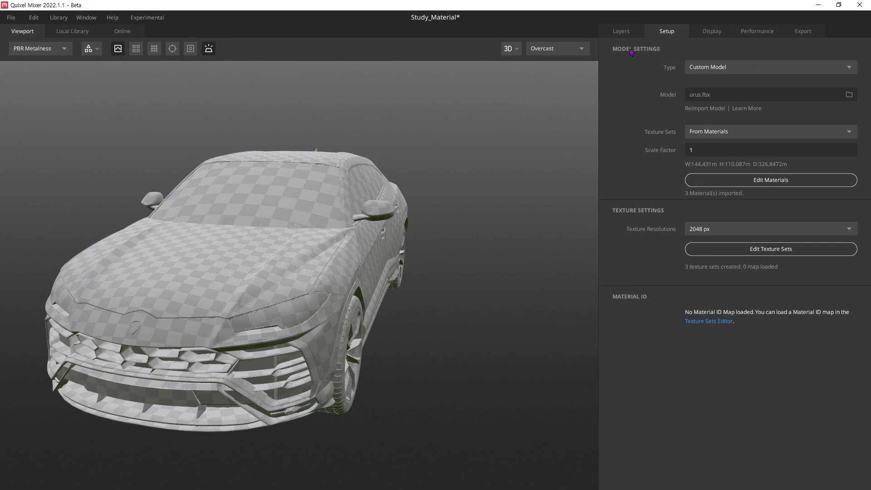
# Add a solid layer to the layer set targeting the body texture set and show the set's target texture sets.
pyautogui.click(621, 33)
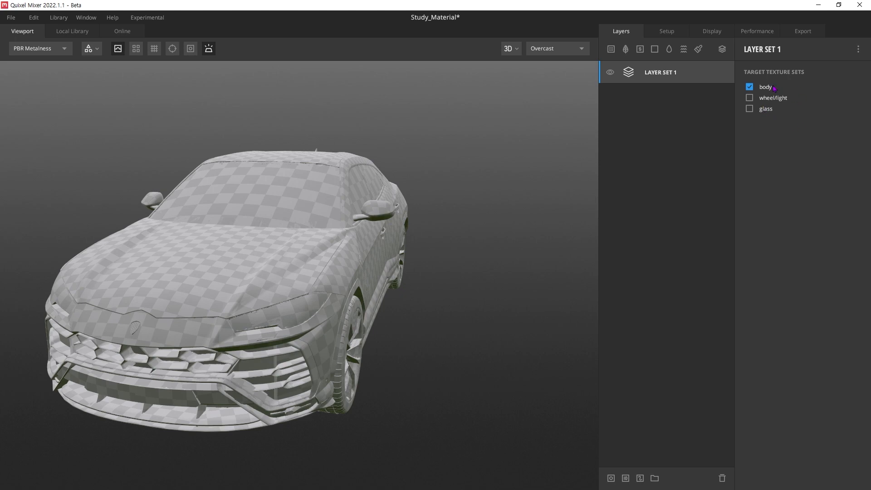
pyautogui.click(655, 49)
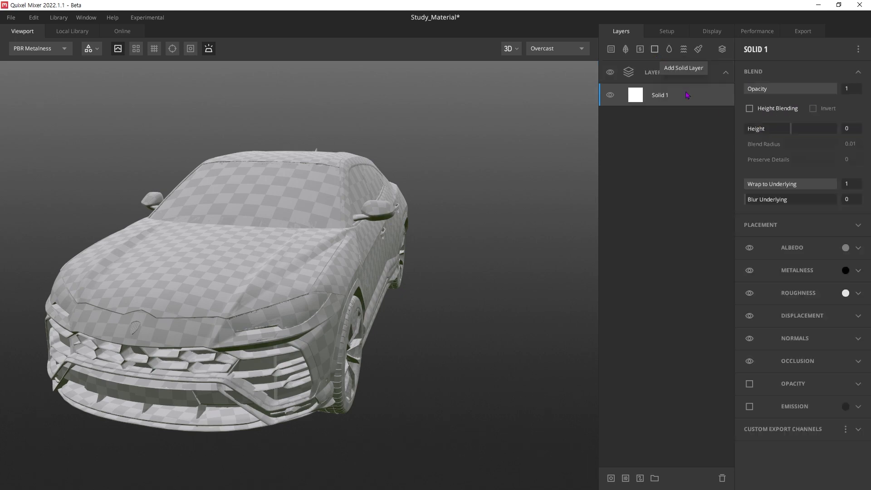
pyautogui.click(685, 79)
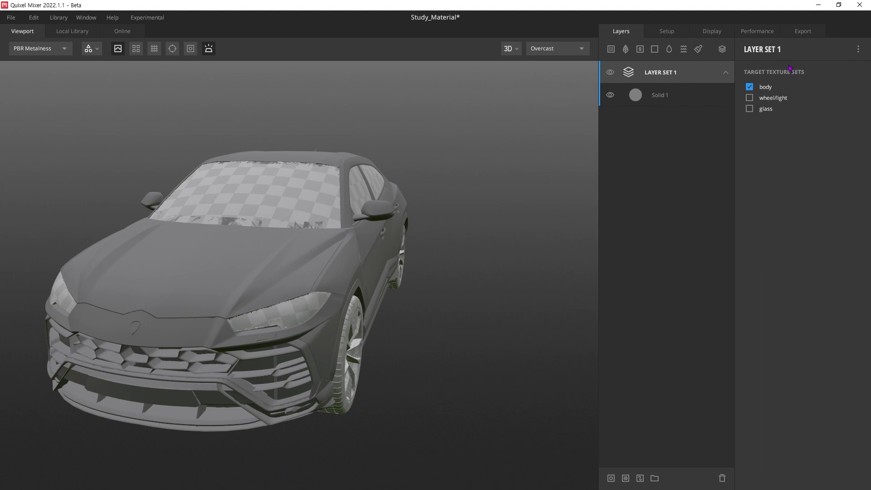
# Start Blender 3.5 and import urus.fbx from the source folder of lamborghini-urus-2018.
pyautogui.click(819, 4)
pyautogui.doubleClick(120, 62)
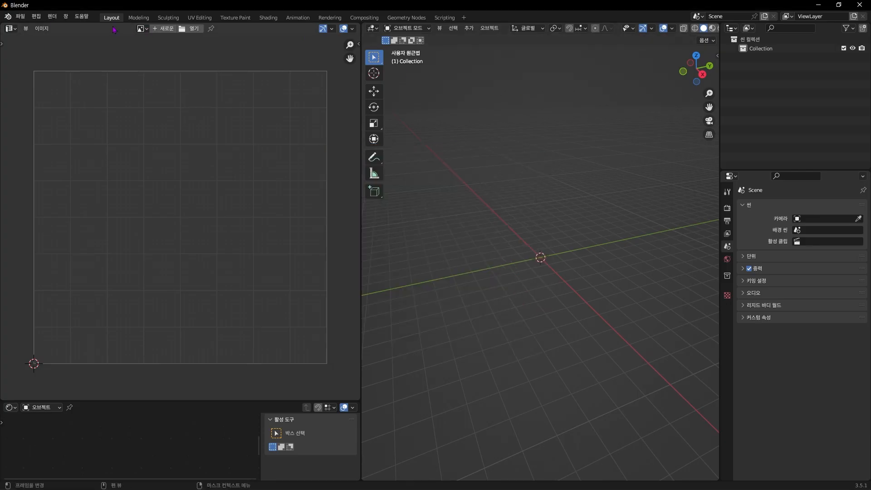
pyautogui.click(20, 17)
pyautogui.moveTo(68, 138)
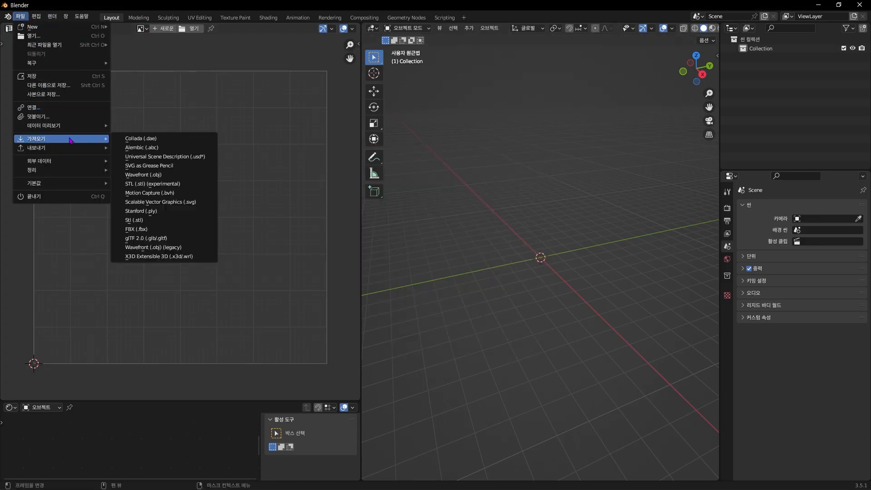
pyautogui.click(136, 229)
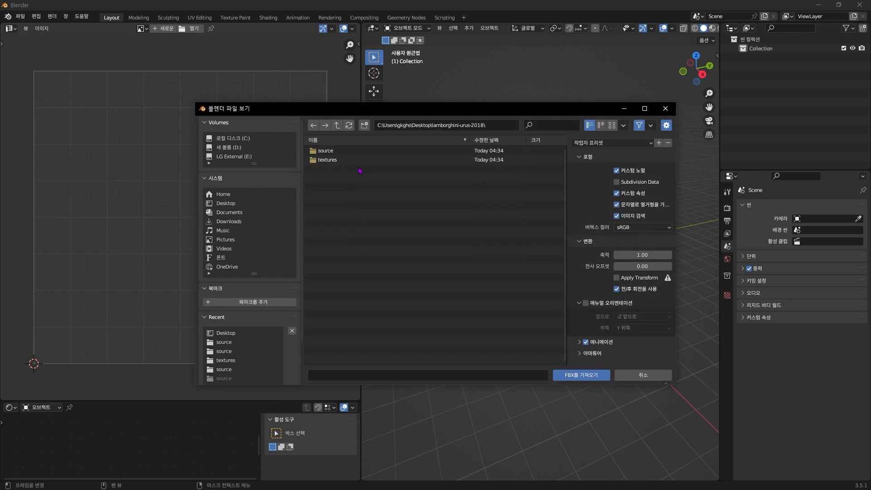
pyautogui.doubleClick(340, 152)
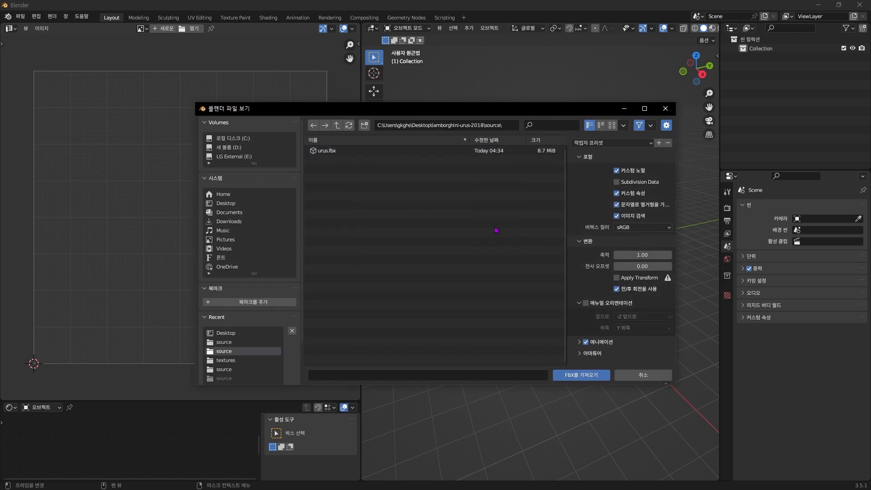
pyautogui.doubleClick(354, 151)
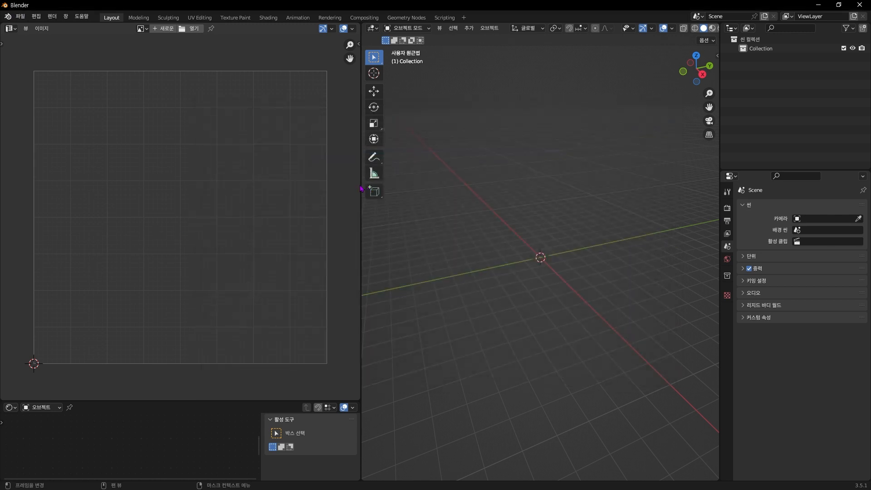
# Widen the 3D viewport and view the imported car from its front corner.
pyautogui.moveTo(360, 187); pyautogui.dragTo(133, 195)
pyautogui.scroll(-10, 366, 227)
pyautogui.moveTo(504, 229); pyautogui.dragTo(447, 202, button='middle')
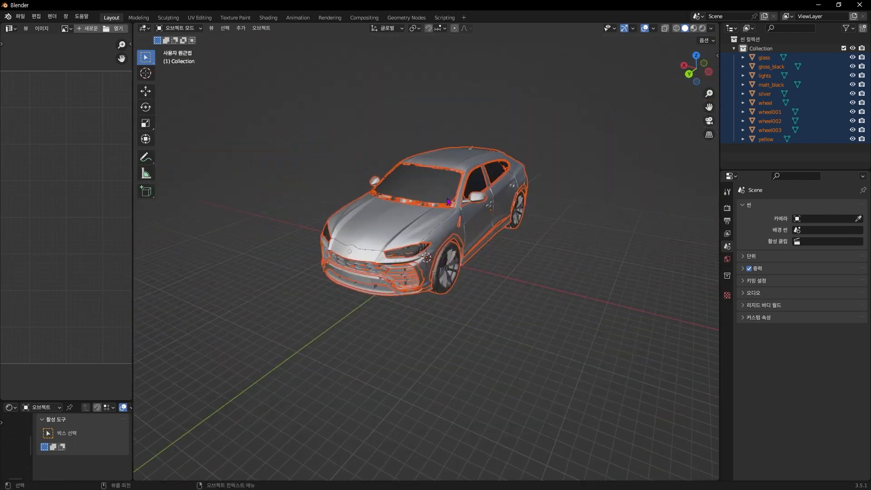
pyautogui.scroll(2, 447, 202)
pyautogui.moveTo(540, 199); pyautogui.dragTo(550, 200, button='middle')
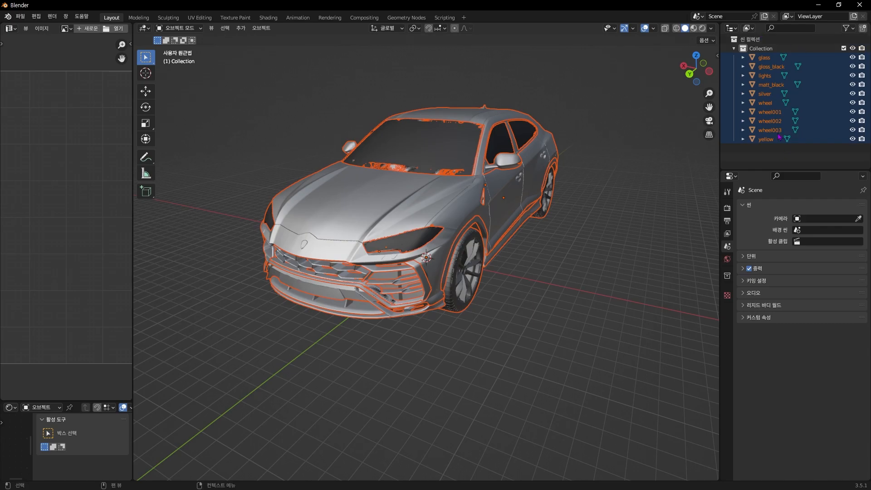
# Switch to the Study_IDMap file, leave edit mode and examine the CHARACTER object's mesh structure and material list.
pyautogui.click(815, 6)
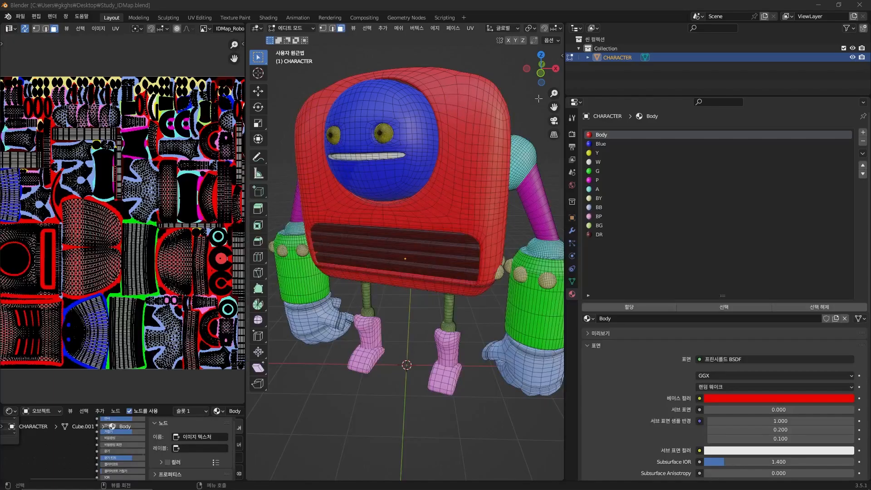
pyautogui.press('Tab')
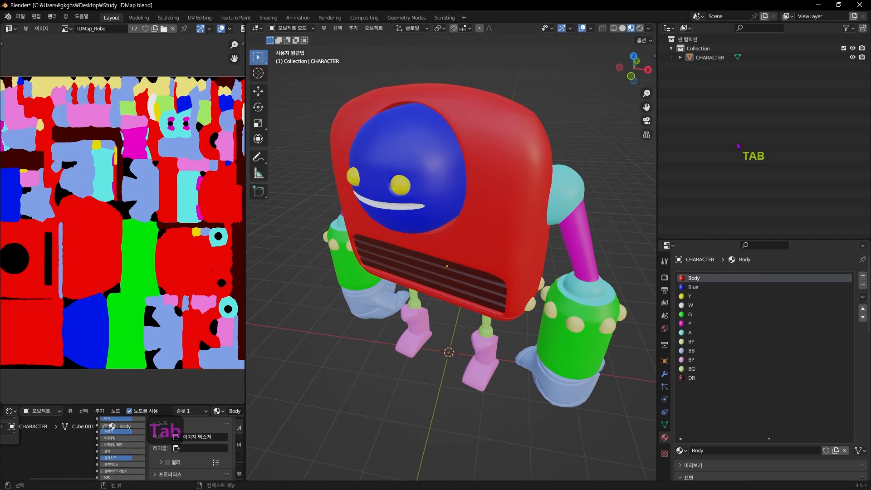
pyautogui.click(740, 58)
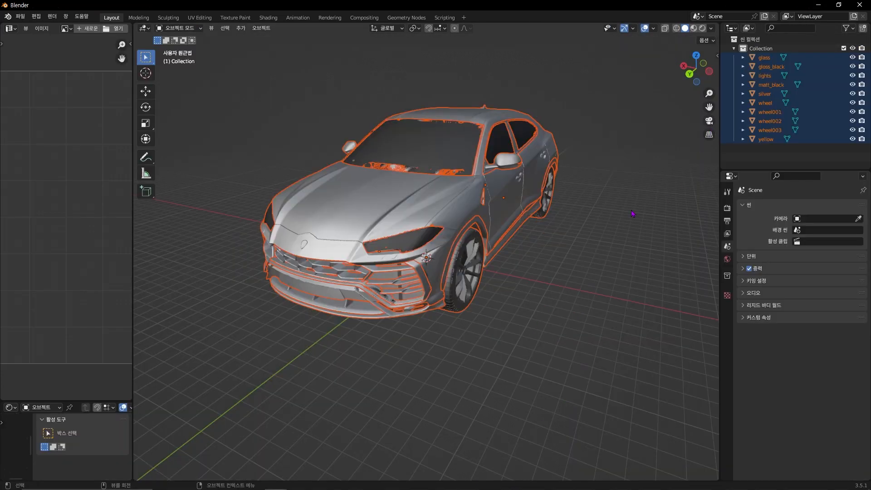
# Return to the car scene and select gloss_black, lights, matt_black and glass in turn to examine which parts they cover.
pyautogui.click(772, 67)
pyautogui.click(772, 76)
pyautogui.click(774, 85)
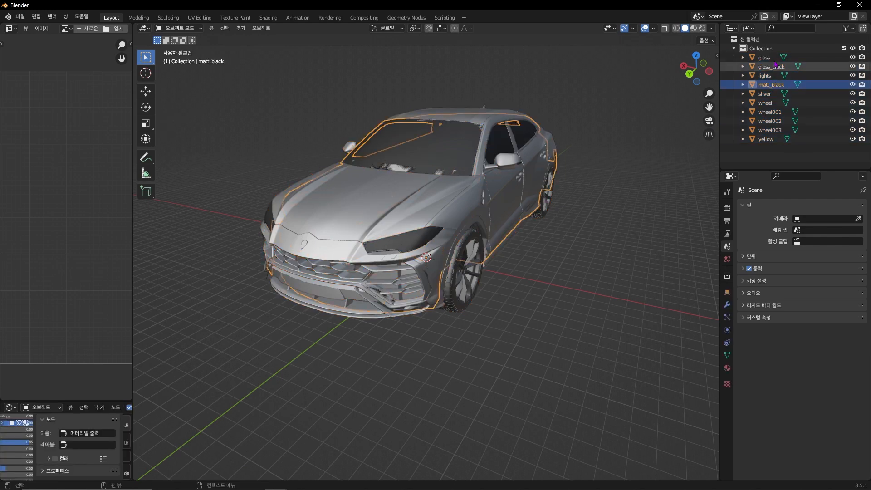
pyautogui.click(774, 60)
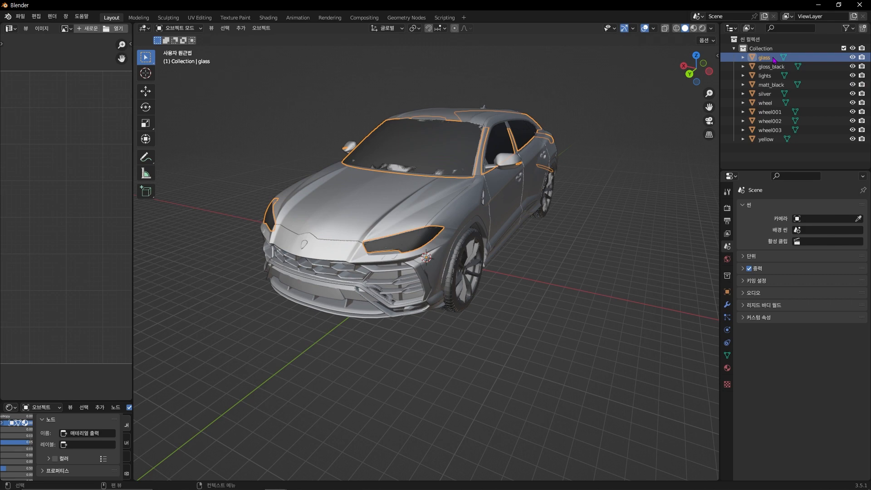
# Show the material properties in a widened area and go through the objects from glass to yellow to examine each assigned material.
pyautogui.click(727, 368)
pyautogui.moveTo(721, 341); pyautogui.dragTo(554, 340)
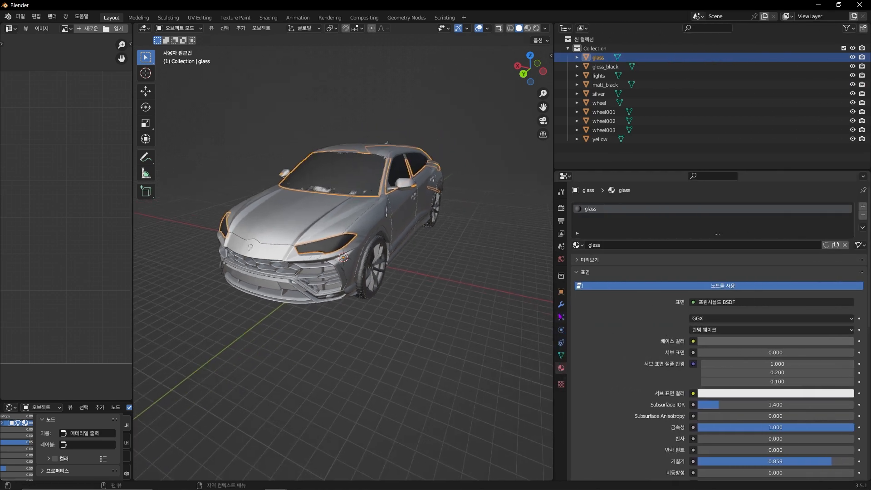
pyautogui.click(603, 67)
pyautogui.moveTo(602, 76); pyautogui.dragTo(612, 67)
pyautogui.press('Down')
pyautogui.press('Down')
pyautogui.press('Down')
pyautogui.press('Down')
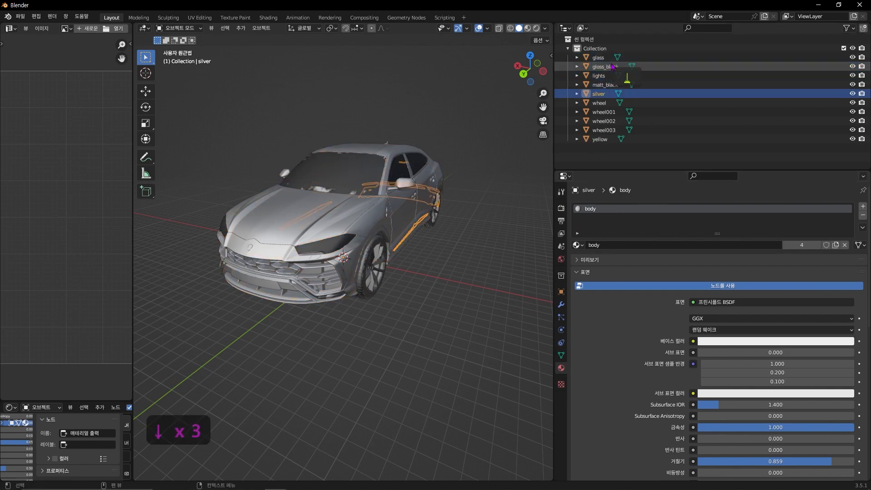
pyautogui.press('Down')
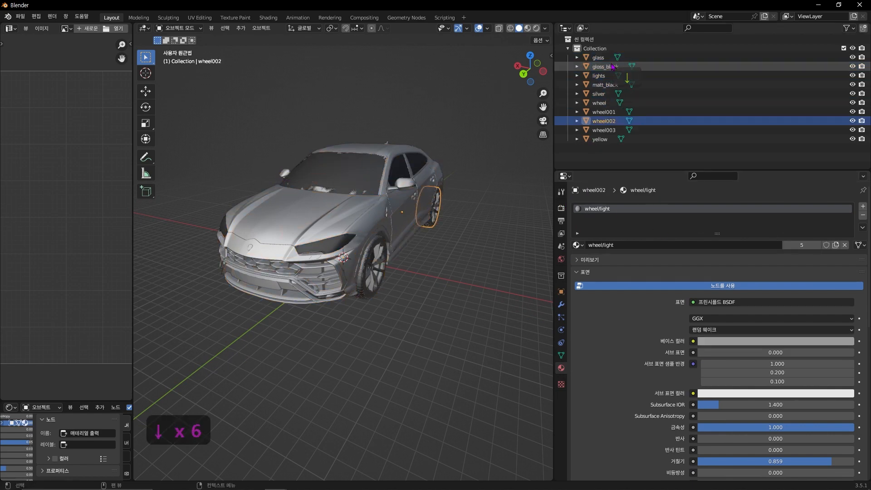
pyautogui.press('Down')
pyautogui.press('Down')
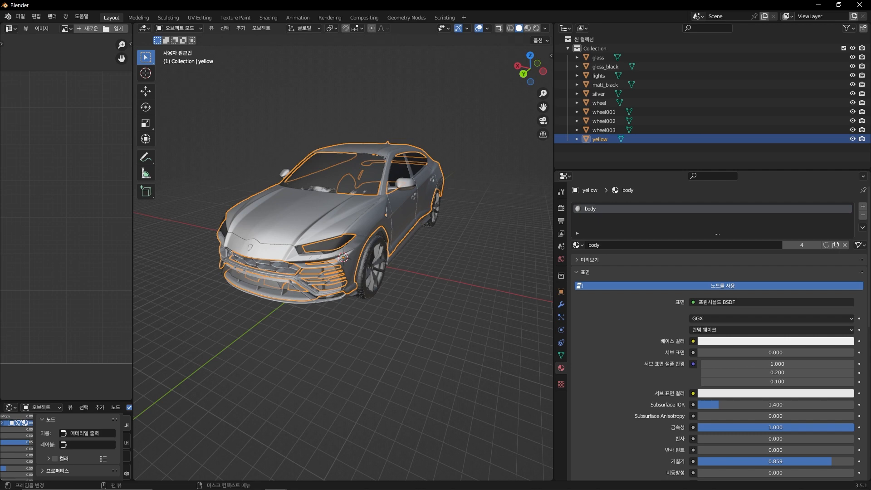
pyautogui.click(370, 268)
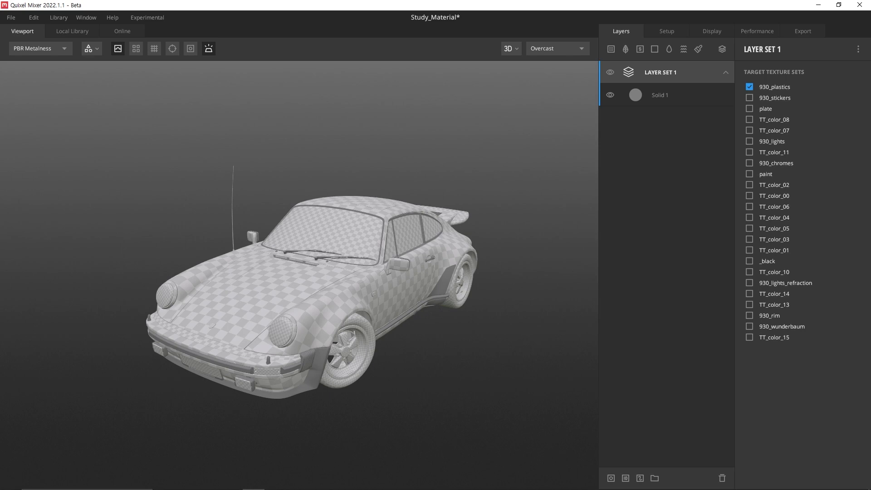
# Switch back to Quixel Mixer and review the urus model's texture settings in the setup.
pyautogui.click(667, 31)
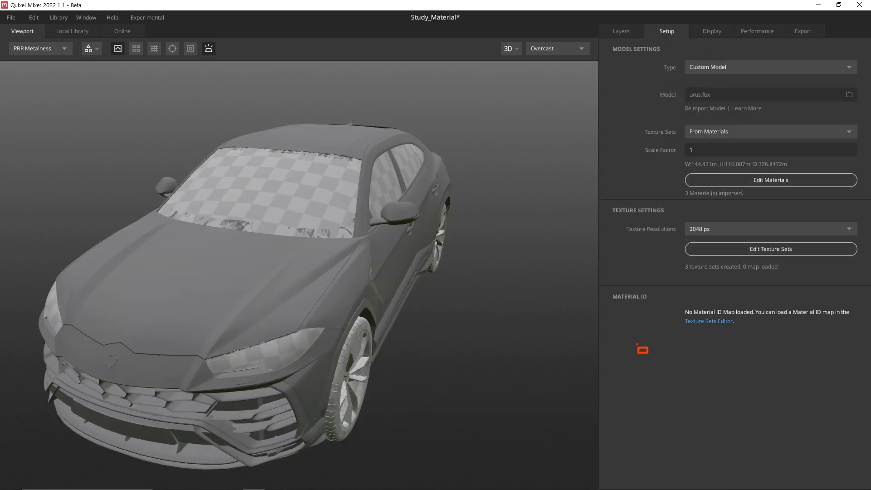
pyautogui.moveTo(598, 198); pyautogui.dragTo(869, 280)
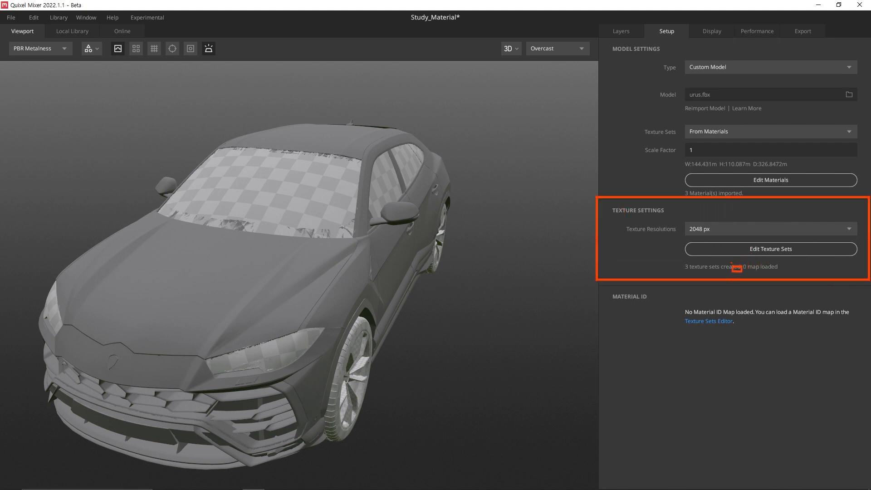
# Open the texture sets for editing and select body, wheel/light and glass in turn to examine which car parts each covers.
pyautogui.moveTo(678, 263); pyautogui.dragTo(865, 238)
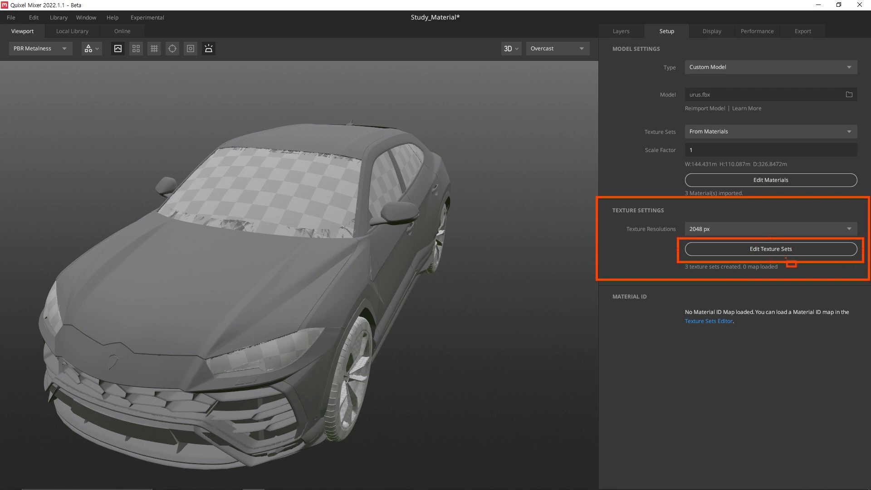
pyautogui.click(786, 249)
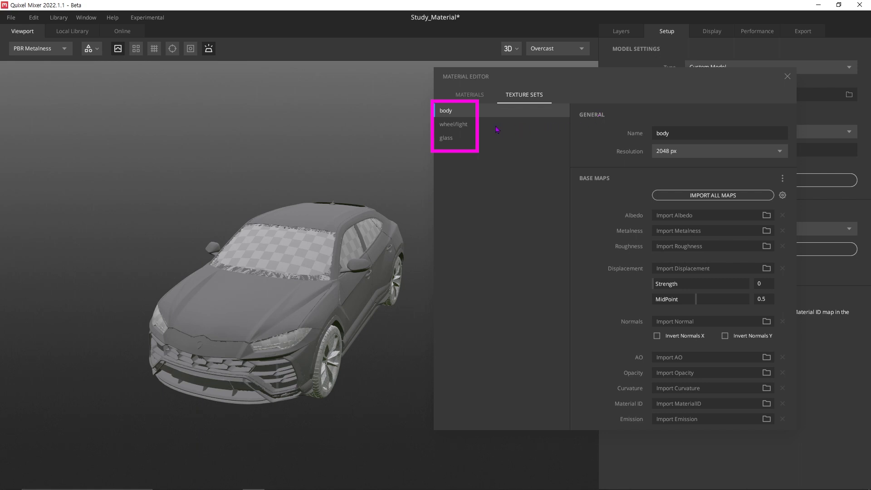
pyautogui.click(474, 126)
pyautogui.click(467, 134)
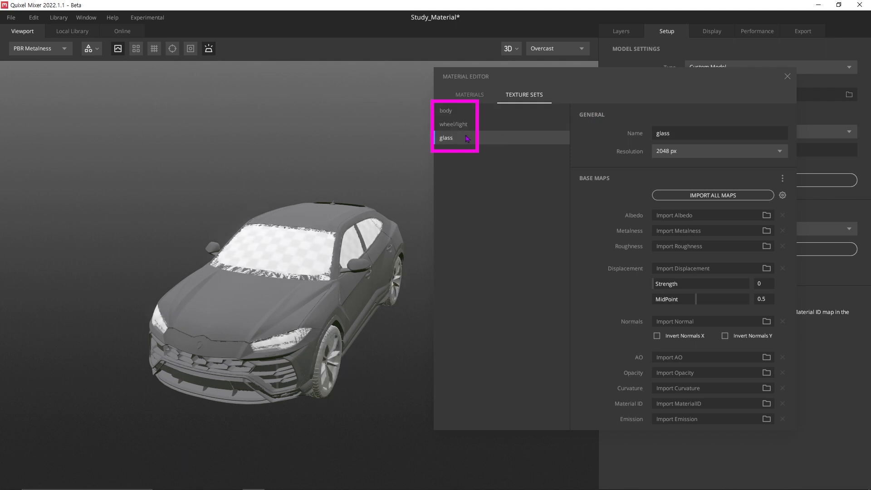
pyautogui.click(467, 127)
pyautogui.click(461, 116)
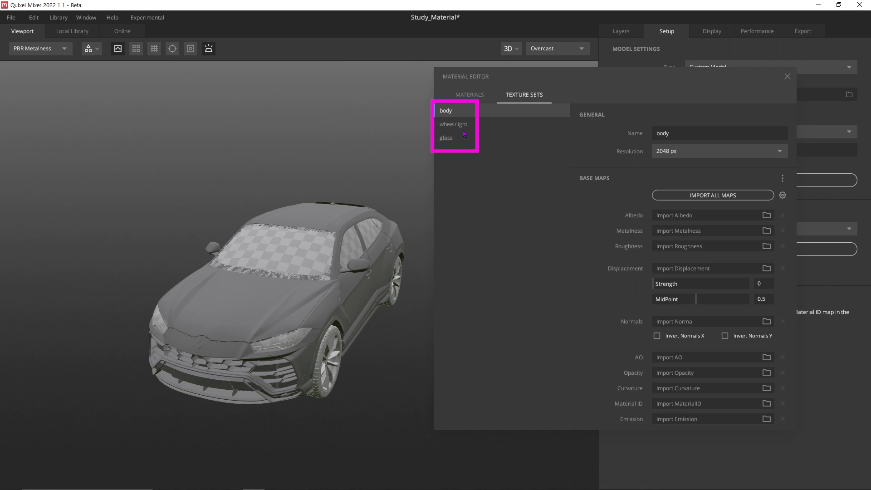
pyautogui.click(463, 124)
pyautogui.click(471, 112)
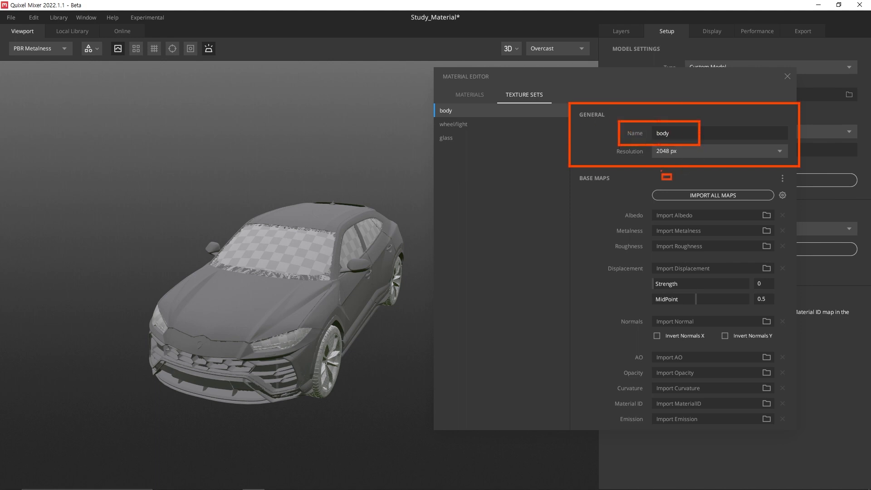
pyautogui.press('Escape')
# Rename the body texture set as 기본.
pyautogui.click(681, 133)
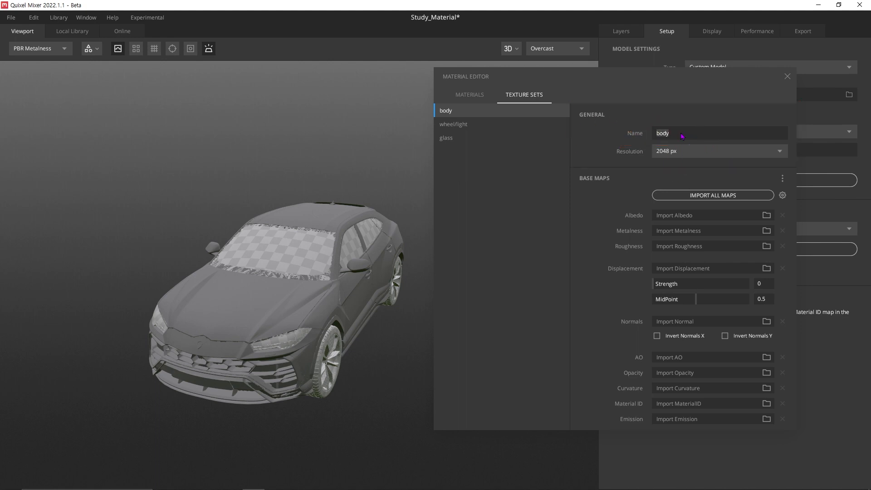
pyautogui.write('r')
pyautogui.press('BackSpace')
pyautogui.press('Hangul')
pyautogui.write('기본')
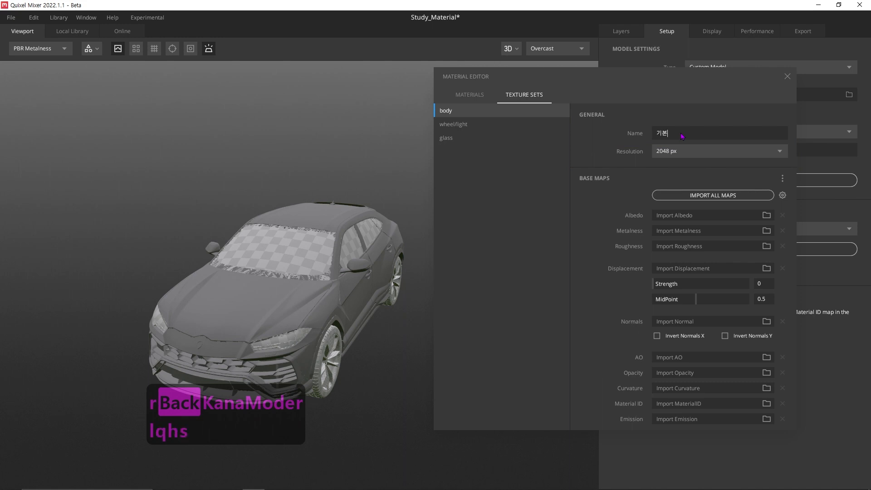
pyautogui.press('Return')
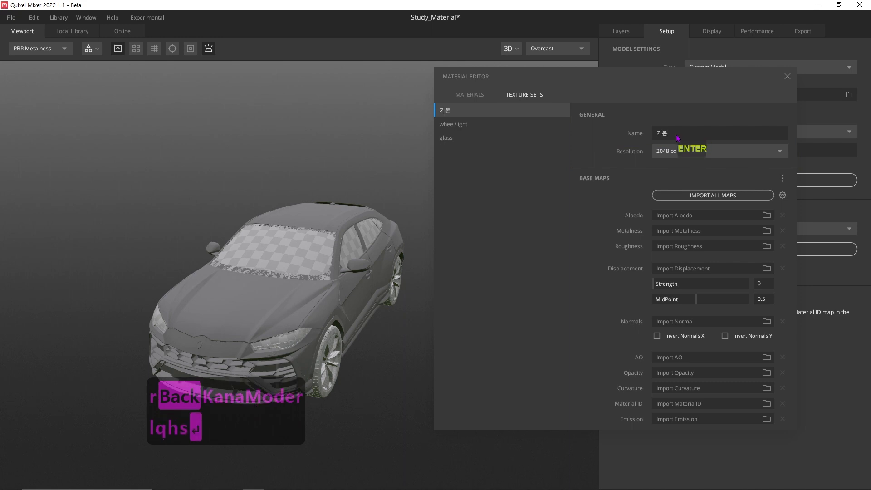
# Rename the wheel/light texture set as 바퀴.
pyautogui.click(517, 124)
pyautogui.click(701, 136)
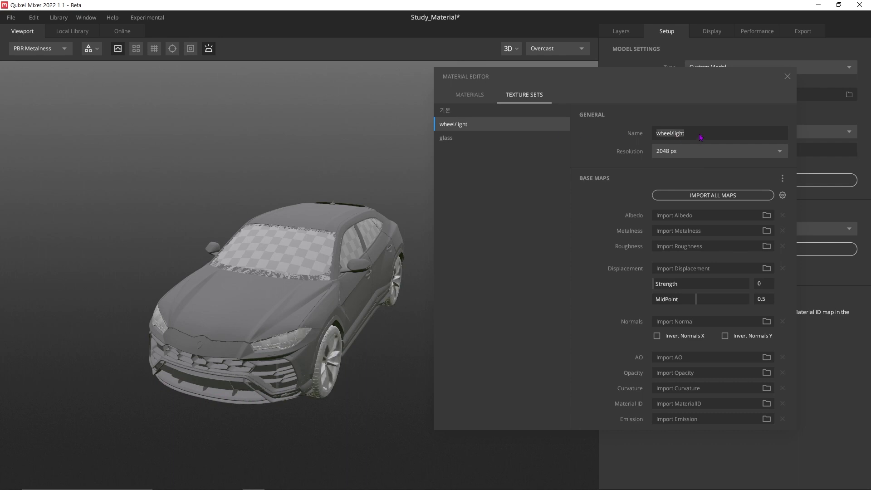
pyautogui.write('qkzn')
pyautogui.hotkey('ctrl', 'a')
pyautogui.write('qk')
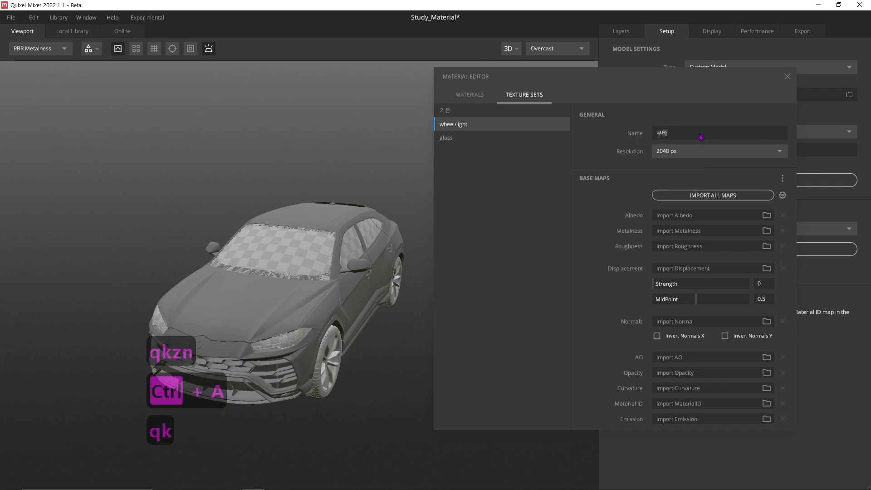
pyautogui.press('BackSpace')
pyautogui.press('BackSpace')
pyautogui.press('BackSpace')
pyautogui.write('q')
pyautogui.press('BackSpace')
pyautogui.write('qq')
pyautogui.press('BackSpace')
pyautogui.press('BackSpace')
pyautogui.press('BackSpace')
pyautogui.write('qkznl')
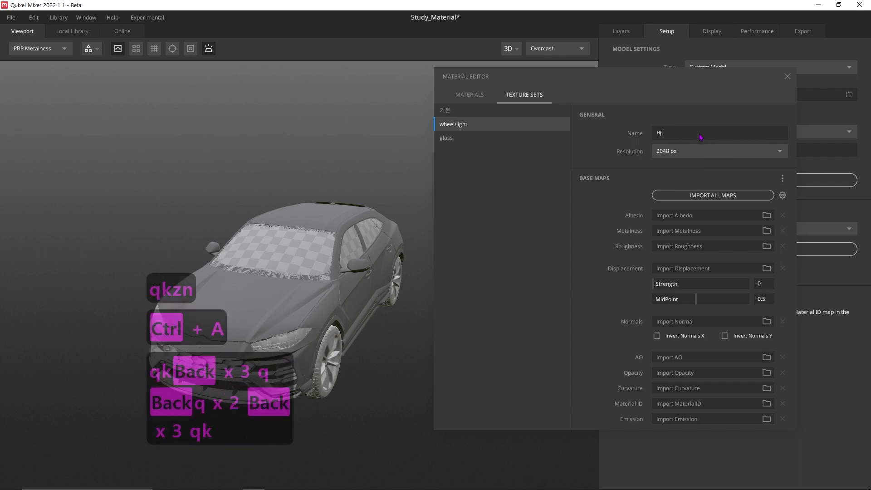
pyautogui.press('Return')
# Rename the glass texture set as 유리 and close the Material Editor.
pyautogui.click(502, 139)
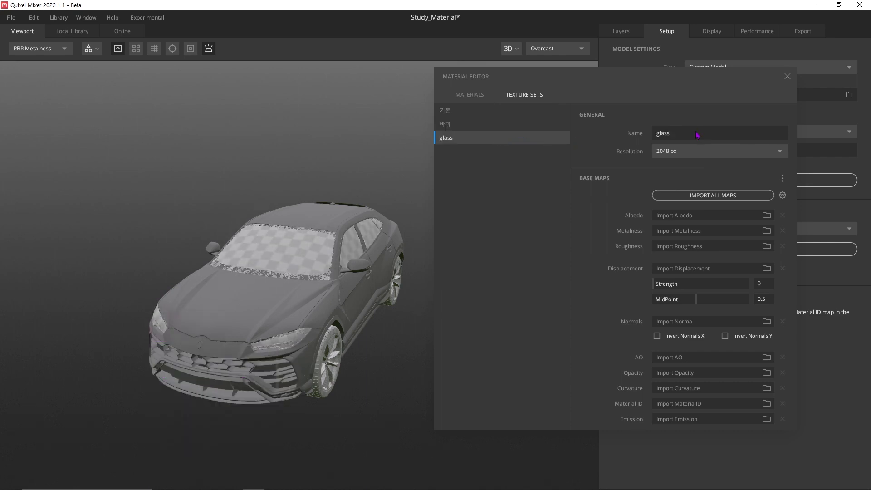
pyautogui.click(693, 142)
pyautogui.write('dbf')
pyautogui.press('BackSpace')
pyautogui.press('BackSpace')
pyautogui.press('BackSpace')
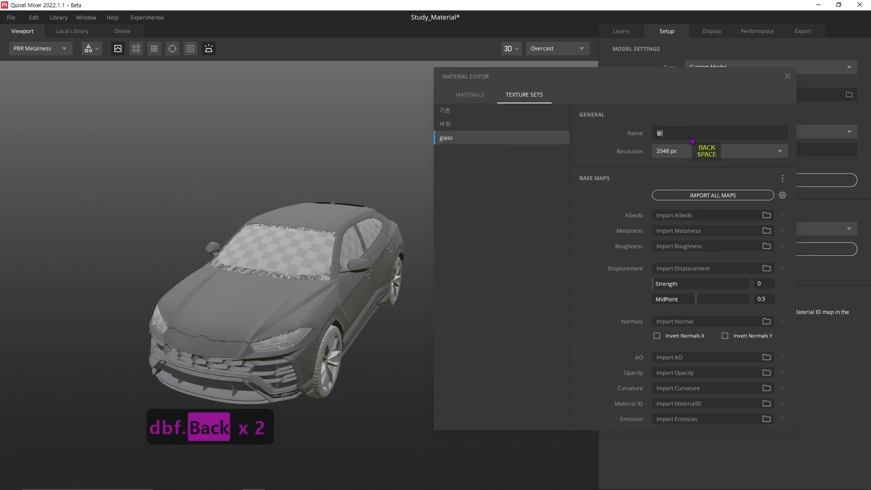
pyautogui.write('dbfl')
pyautogui.press('Return')
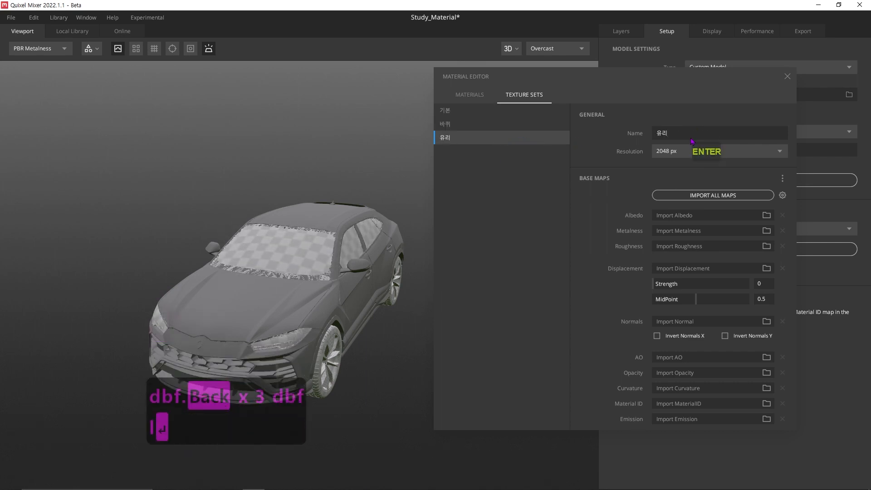
pyautogui.click(789, 77)
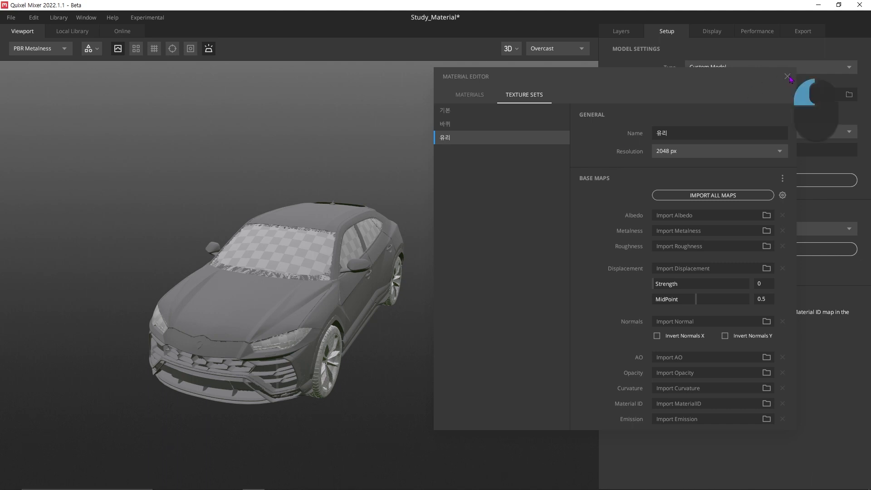
# Add a solid layer above Solid 1 in Layer Set 1 and set its albedo color to red FF0000.
pyautogui.click(628, 33)
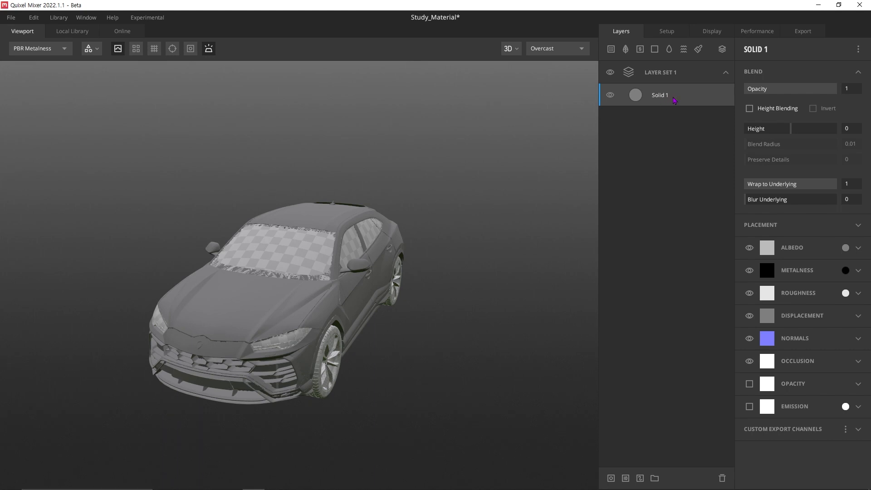
pyautogui.click(655, 49)
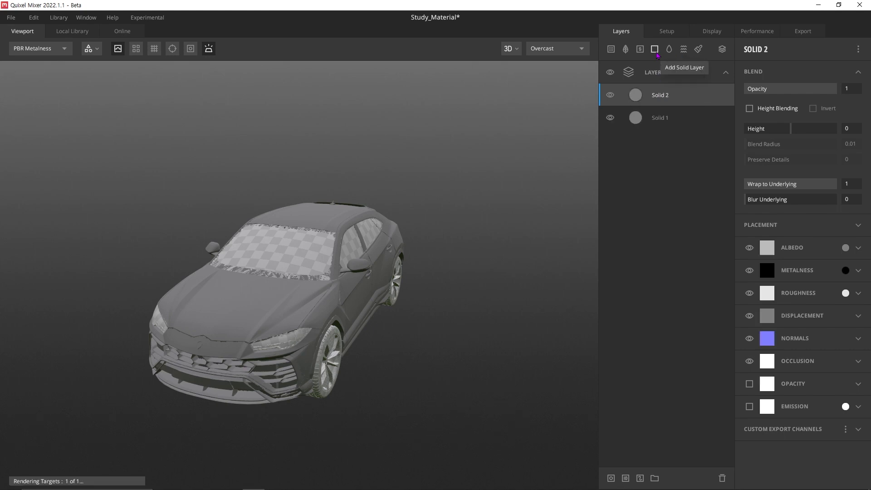
pyautogui.click(845, 248)
pyautogui.click(422, 202)
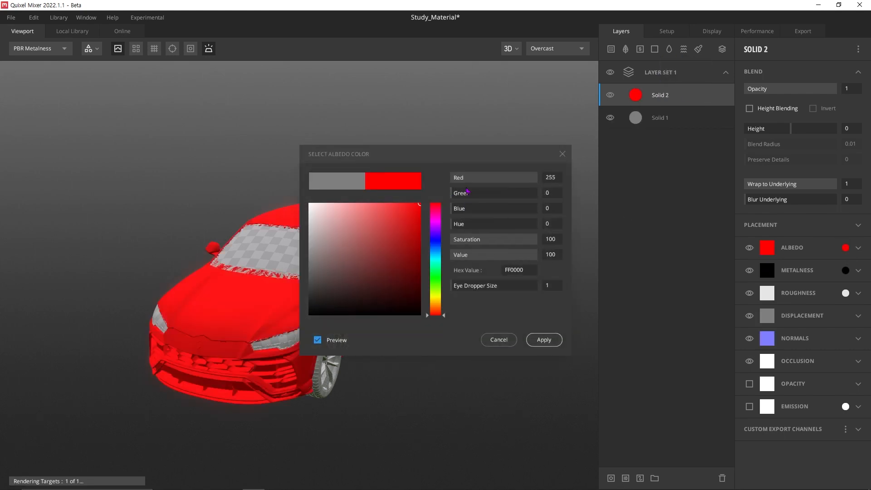
pyautogui.click(543, 284)
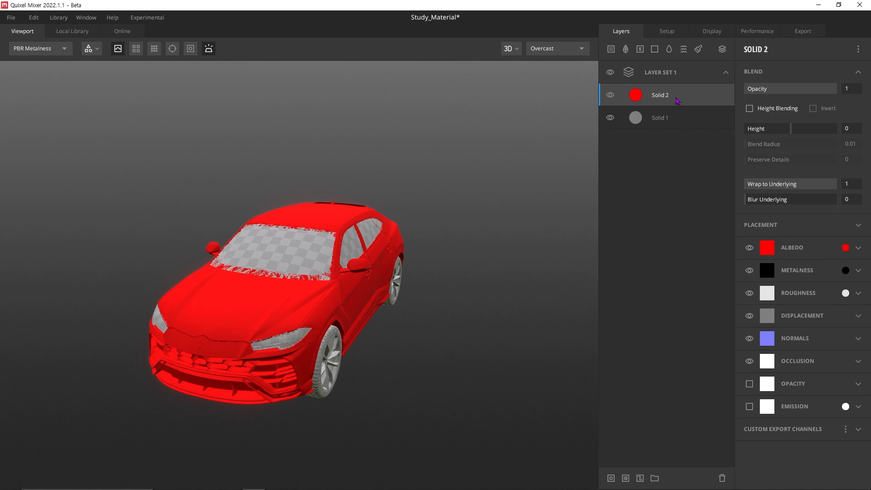
# Target Layer Set 1 at 바퀴 and 유리 in turn to compare the painted parts, and restore 기본 as its only target.
pyautogui.click(669, 74)
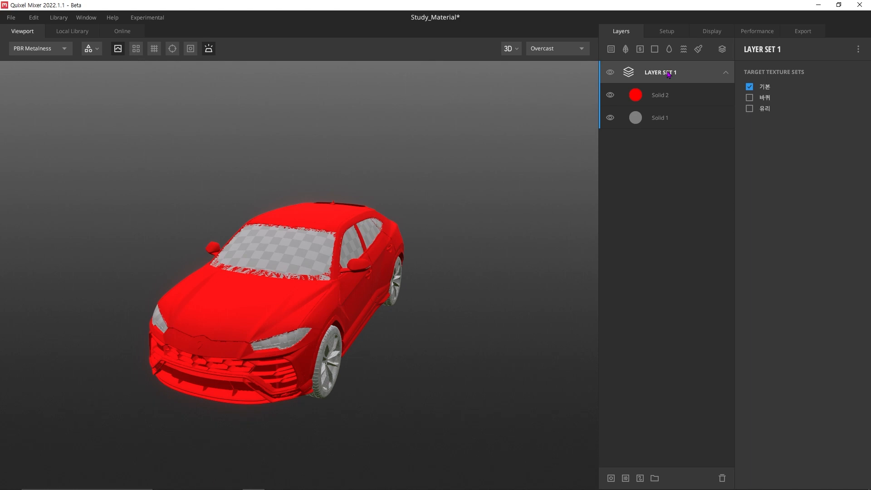
pyautogui.click(749, 87)
pyautogui.click(750, 97)
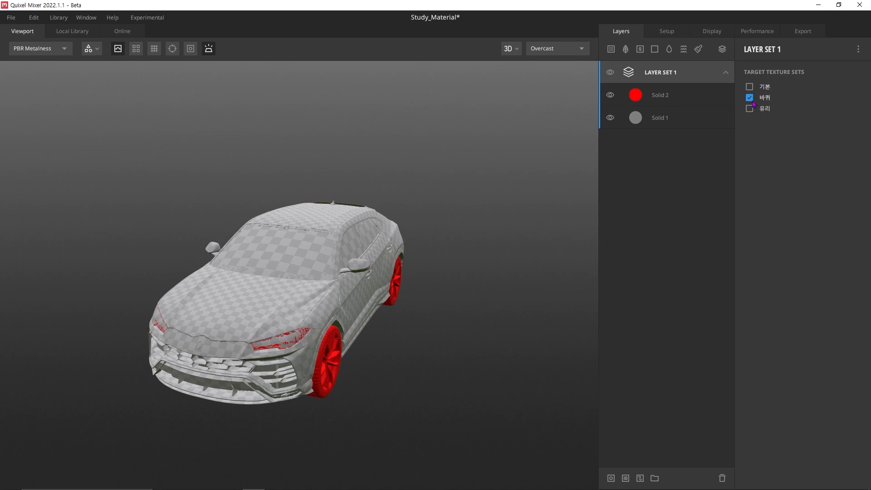
pyautogui.click(751, 100)
pyautogui.click(750, 109)
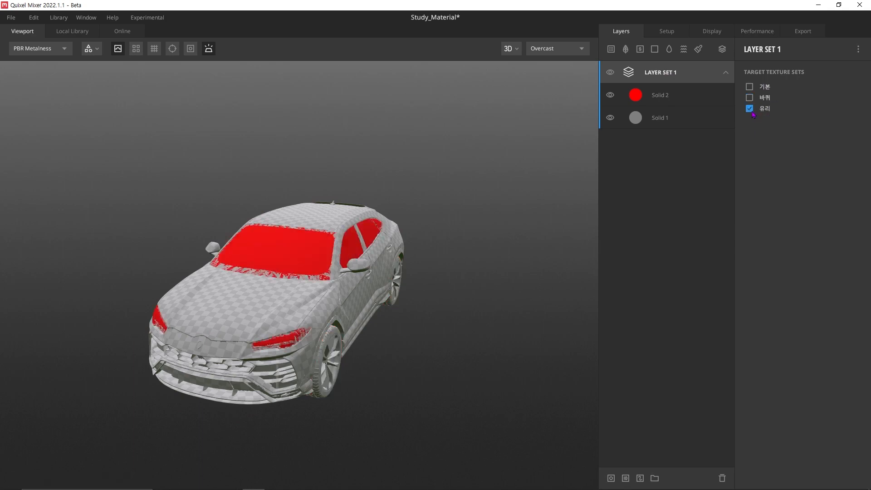
pyautogui.click(750, 109)
pyautogui.click(750, 98)
pyautogui.click(750, 98)
pyautogui.click(750, 87)
pyautogui.click(750, 87)
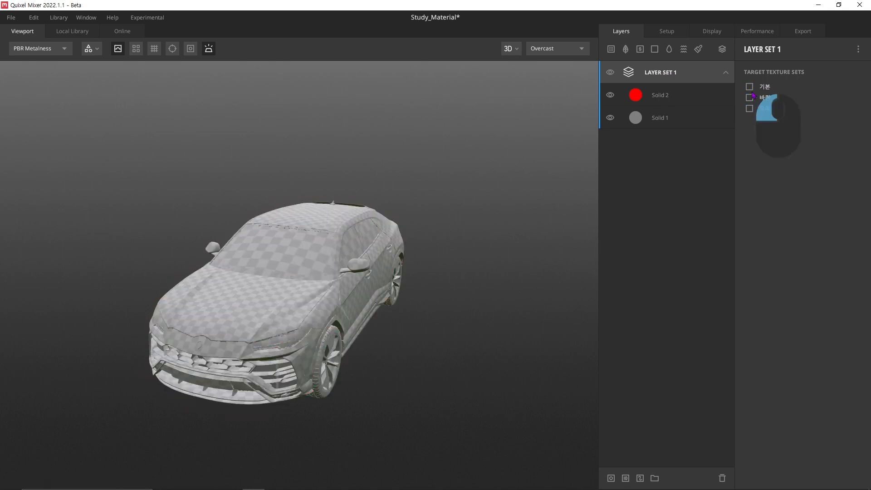
pyautogui.click(750, 87)
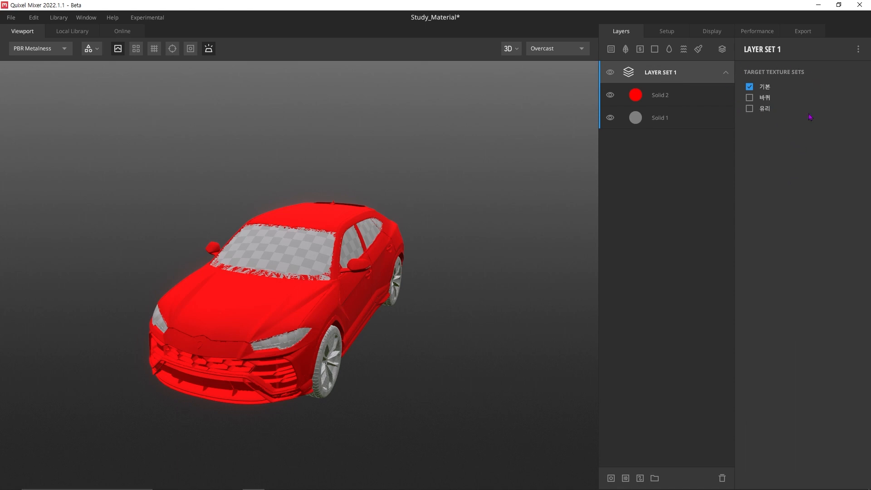
# Add a Material ID mask to the red Solid 2 layer and review Layer Set 1's target texture sets.
pyautogui.click(698, 99)
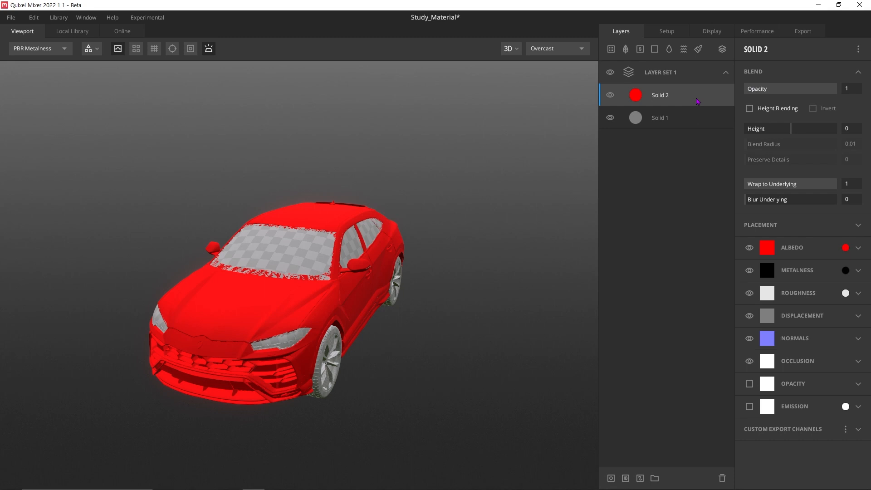
pyautogui.press('i')
pyautogui.press('o')
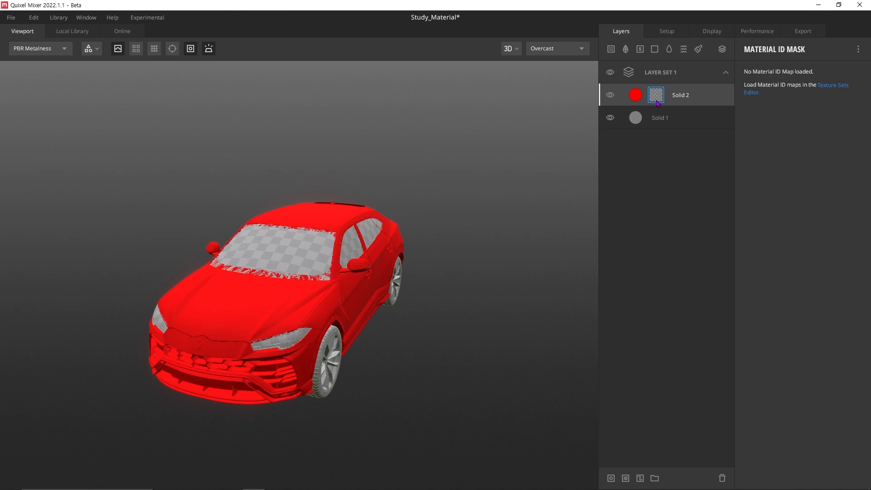
pyautogui.click(662, 76)
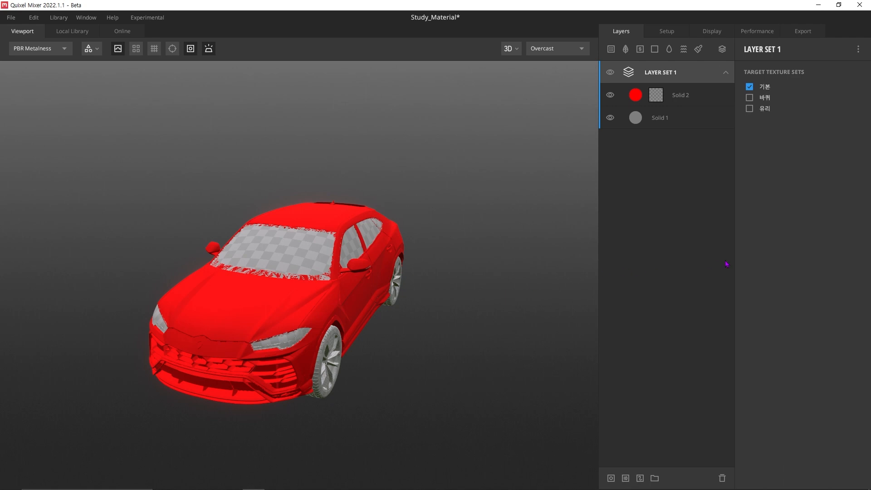
# Save the mix as Study_Material in the MyMixer project.
pyautogui.hotkey('ctrl', 's')
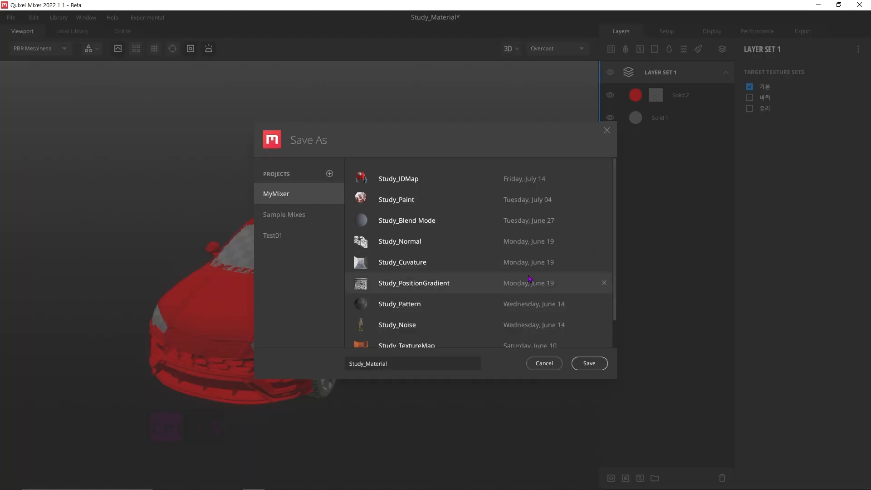
pyautogui.click(403, 364)
pyautogui.click(590, 368)
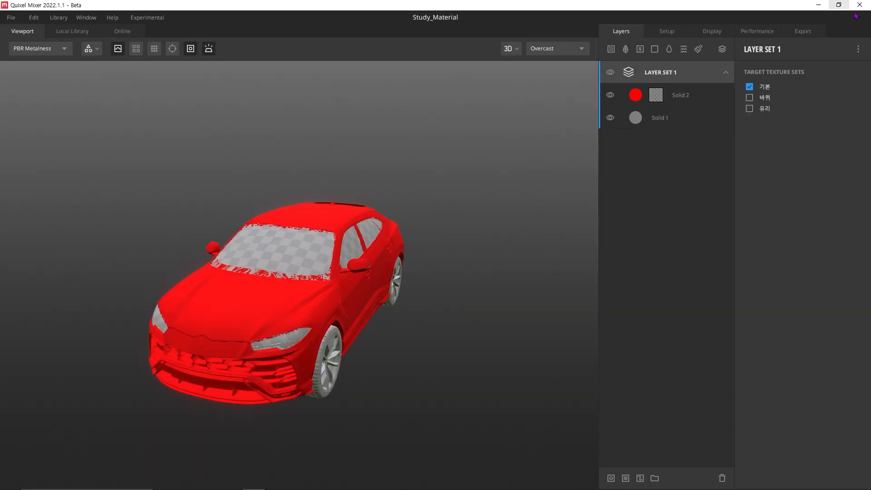
# Switch to Blender and go through the car's objects from glass to wheel002, examining the wheels' shared material.
pyautogui.click(866, 9)
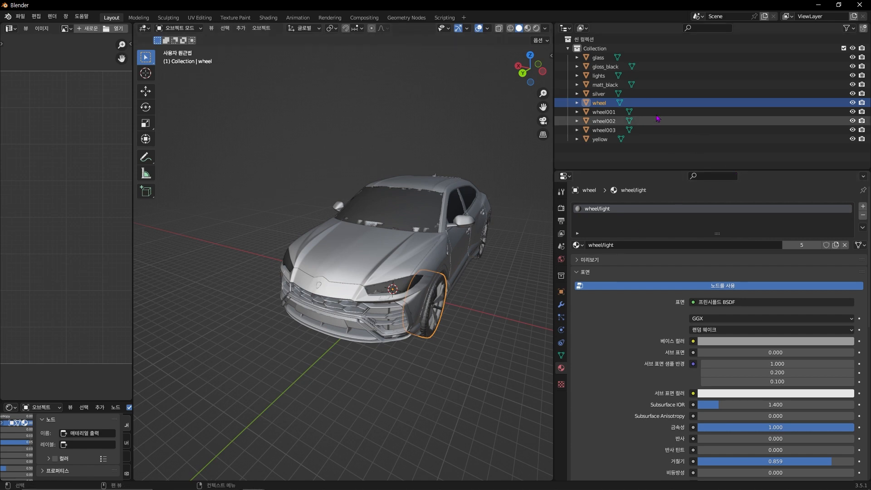
pyautogui.click(642, 58)
pyautogui.press('Down')
pyautogui.press('Down')
pyautogui.press('Down')
pyautogui.press('Down')
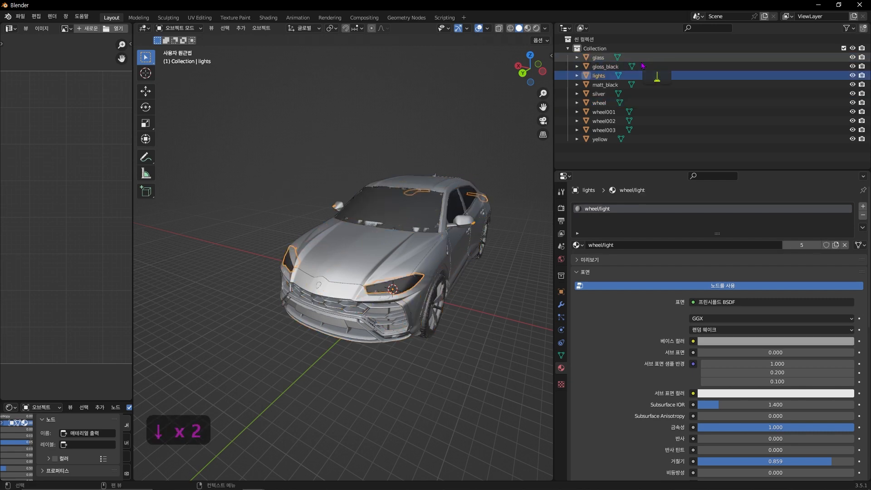
pyautogui.press('Down')
pyautogui.press('Down')
pyautogui.press('Down')
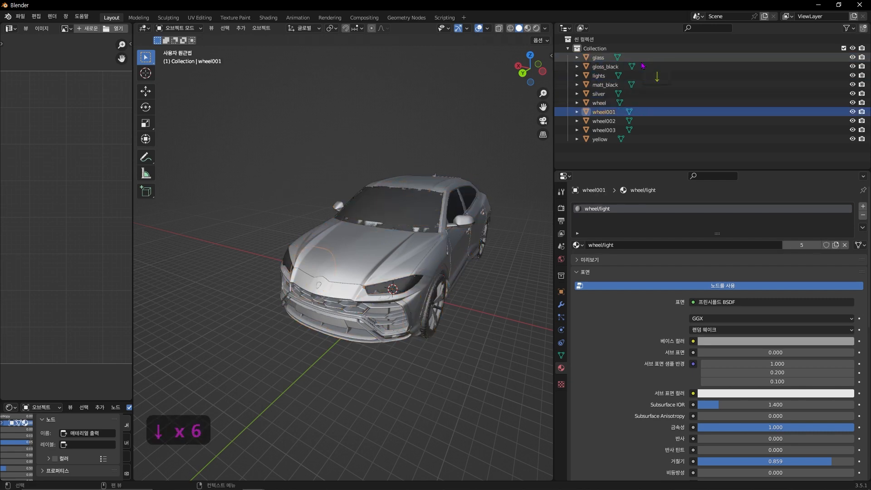
pyautogui.press('Up')
pyautogui.press('Down')
pyautogui.press('Up')
pyautogui.press('Down')
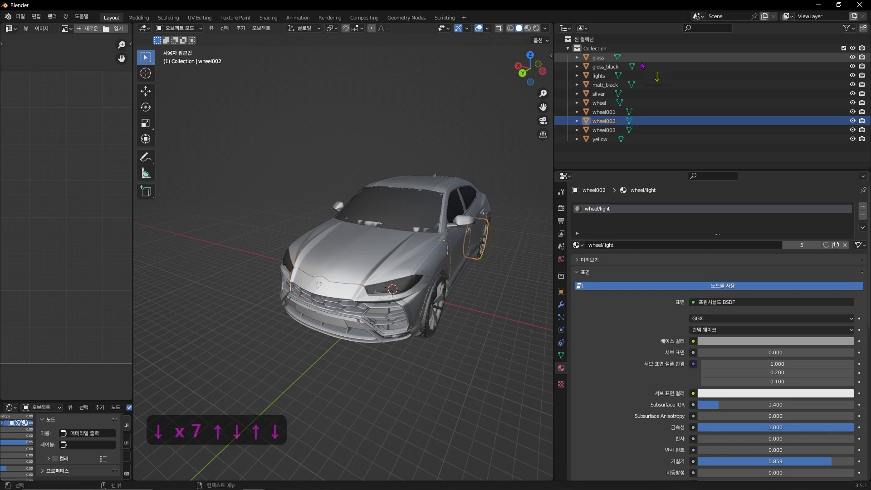
pyautogui.press('Up')
pyautogui.press('Down')
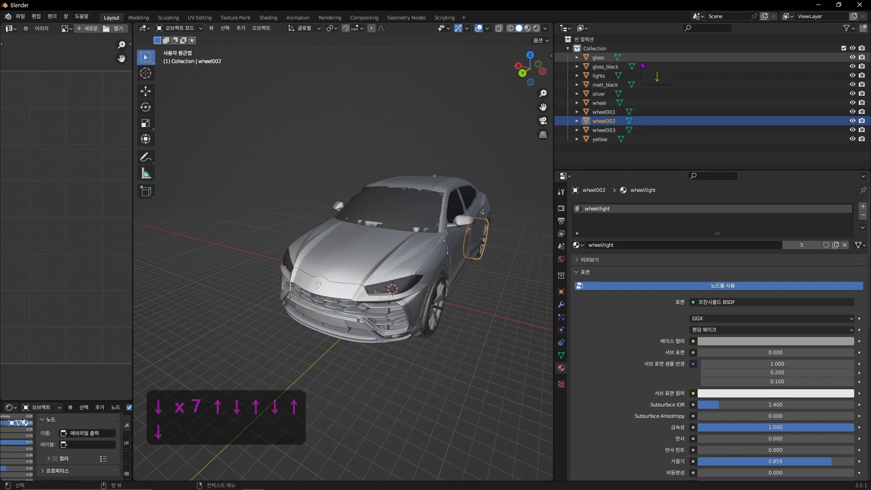
pyautogui.press('Up')
pyautogui.press('Down')
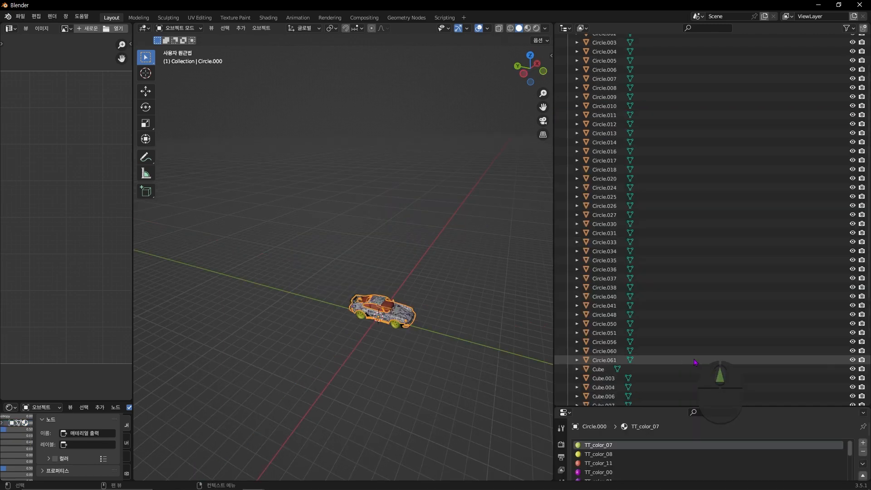
# Examine the other car model's long object list and the material slots of Circle.000.
pyautogui.scroll(5, 726, 67)
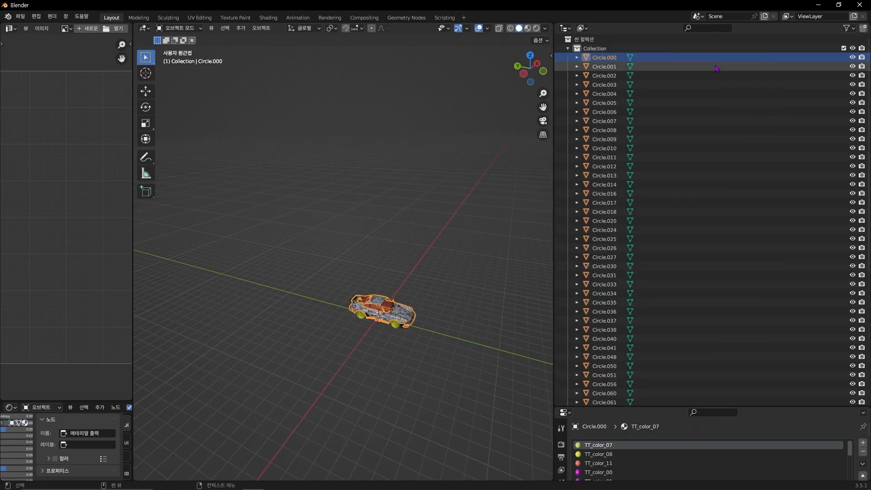
pyautogui.scroll(-5, 708, 100)
pyautogui.scroll(2, 703, 131)
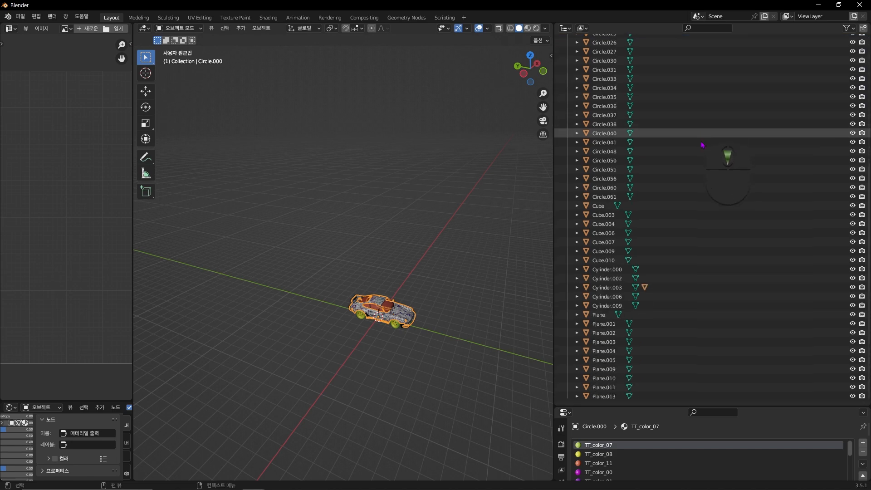
pyautogui.moveTo(664, 407); pyautogui.dragTo(672, 199)
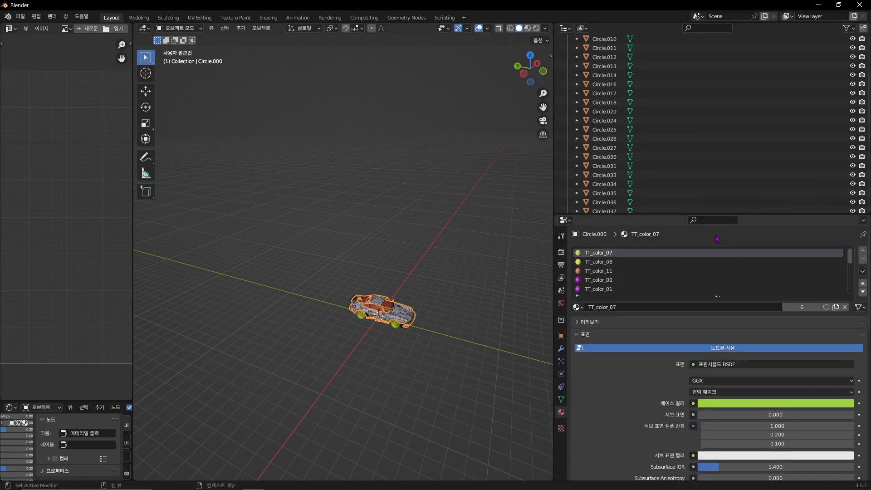
pyautogui.scroll(-2, 637, 266)
pyautogui.scroll(-10, 637, 268)
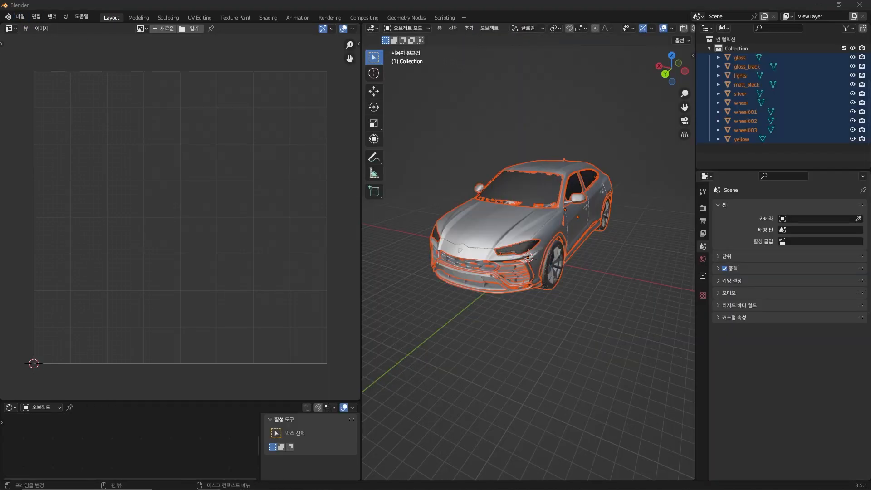
# Join all of the SUV's objects into the yellow object, after checking its mesh in Edit Mode.
pyautogui.click(510, 227)
pyautogui.press('Tab')
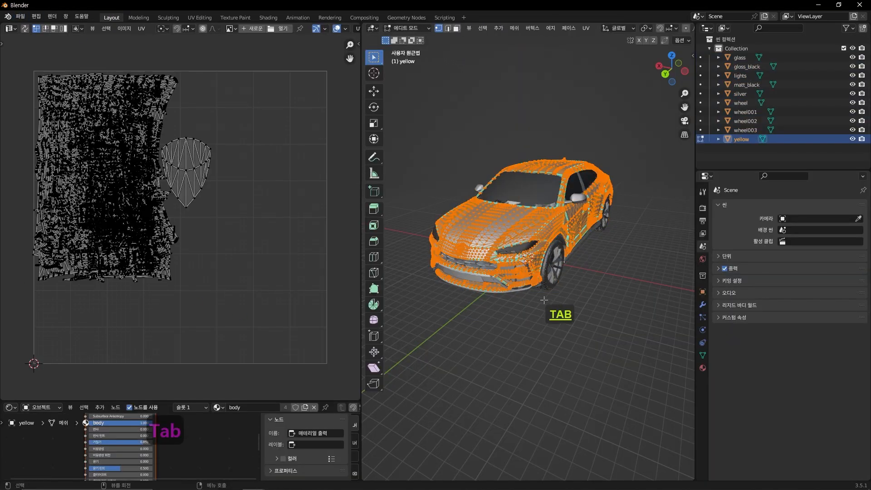
pyautogui.press('Tab')
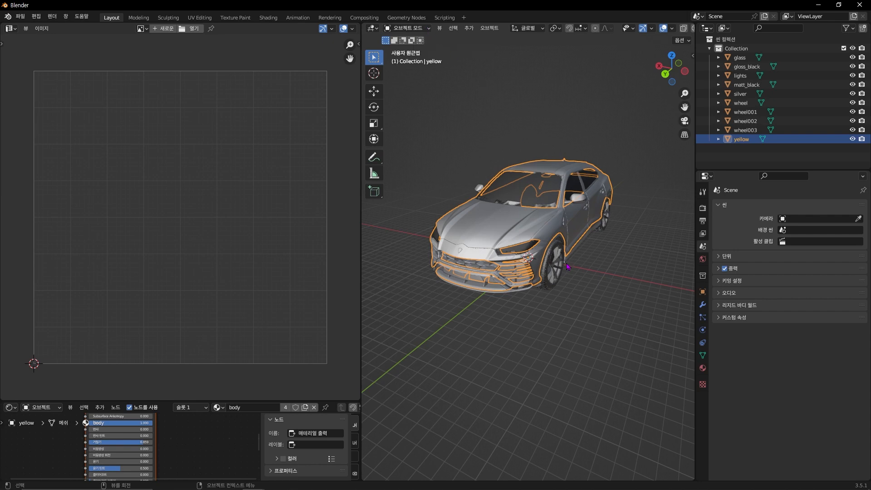
pyautogui.click(581, 286)
pyautogui.press('a')
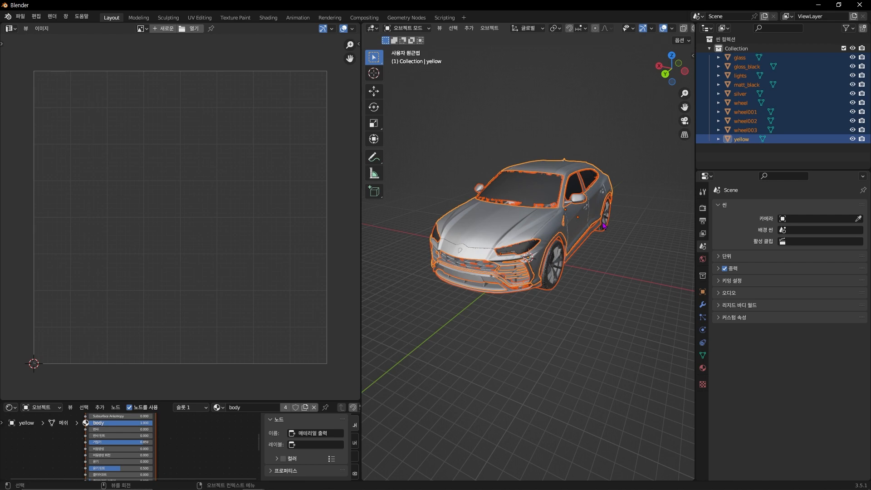
pyautogui.hotkey('ctrl', 'j')
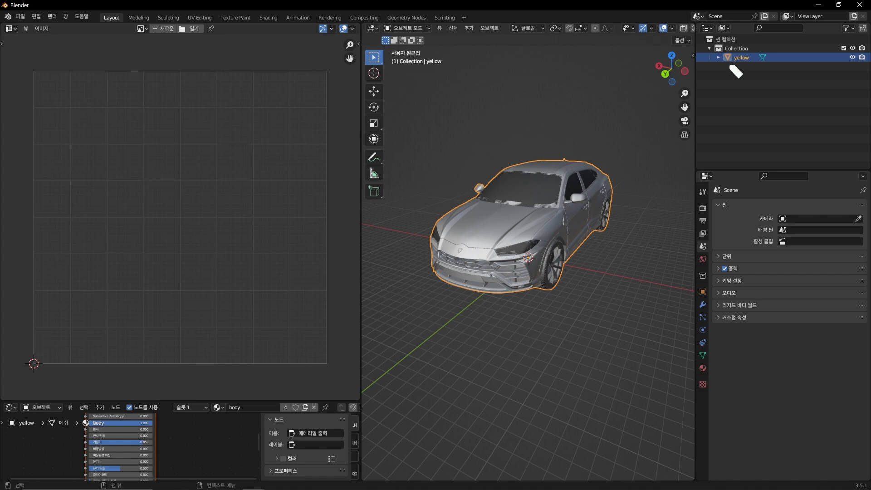
# Go through the joined car's material slots: body, wheel/light and glass.
pyautogui.moveTo(698, 47); pyautogui.dragTo(796, 75)
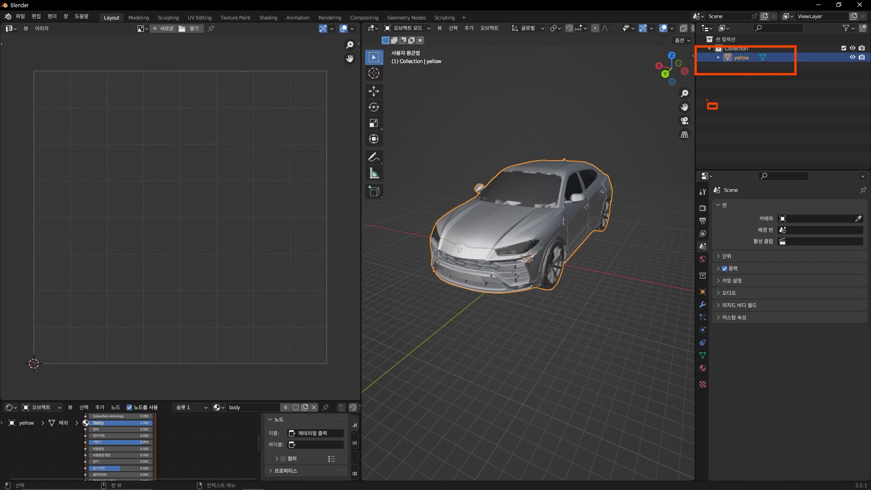
pyautogui.press('Escape')
pyautogui.click(703, 368)
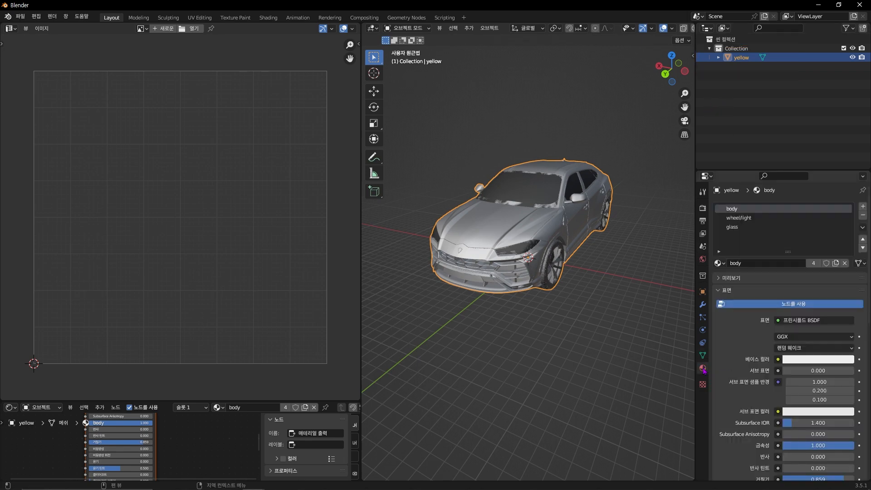
pyautogui.click(752, 220)
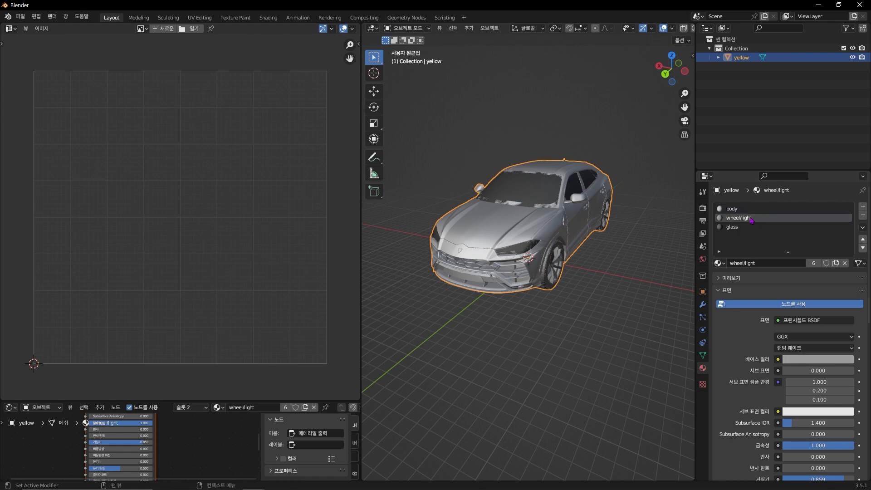
pyautogui.click(748, 227)
pyautogui.click(752, 219)
pyautogui.click(756, 209)
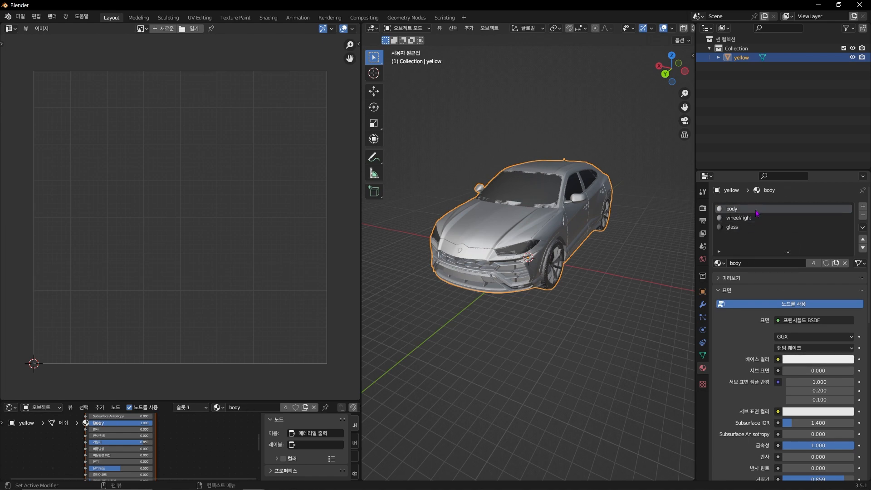
# Separate the joined car's whole mesh by material and return to Object Mode.
pyautogui.moveTo(522, 252); pyautogui.dragTo(587, 253, button='middle')
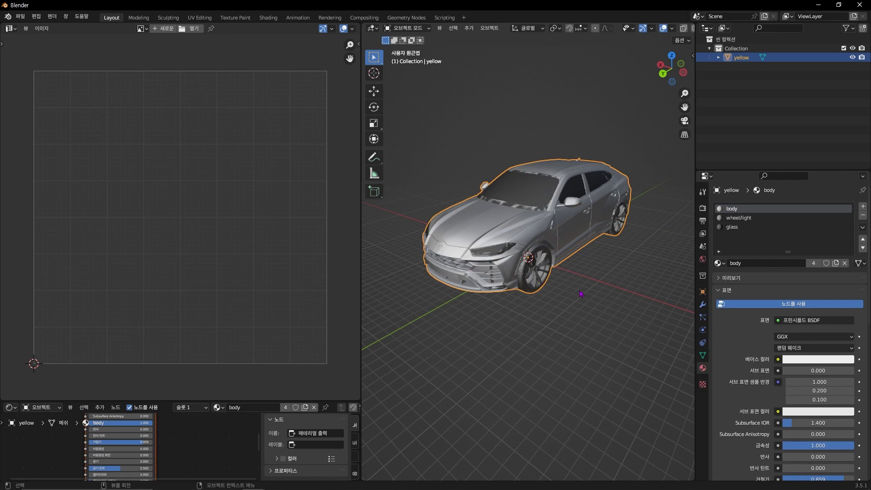
pyautogui.press('a')
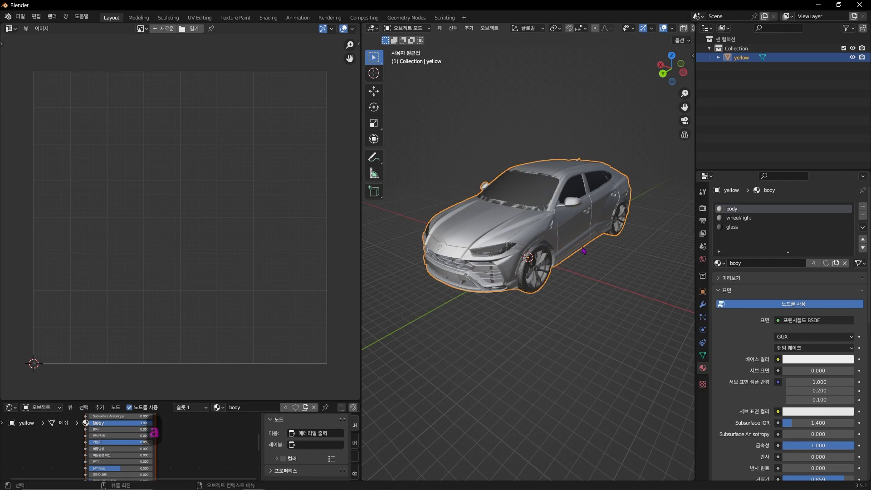
pyautogui.press('Tab')
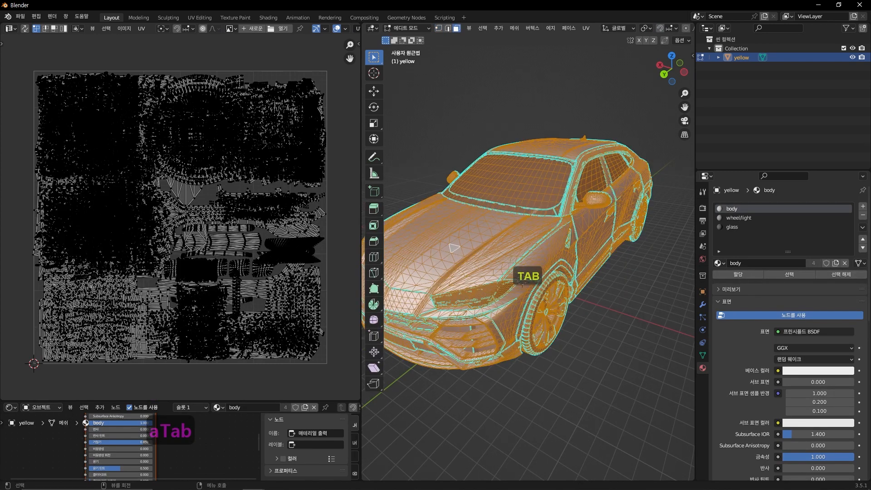
pyautogui.press('p')
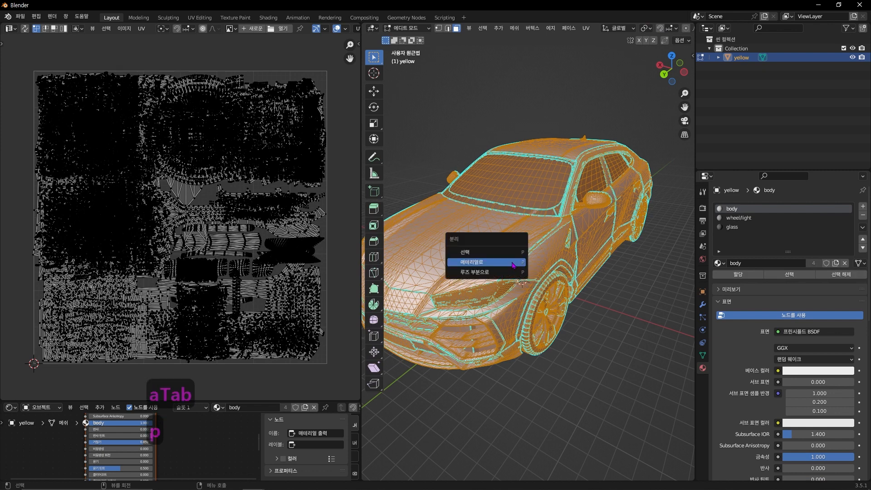
pyautogui.click(513, 266)
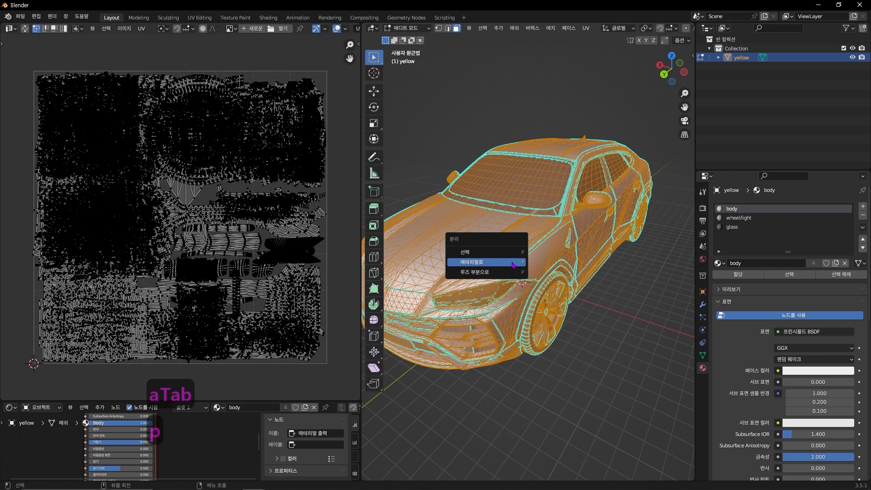
pyautogui.click(486, 262)
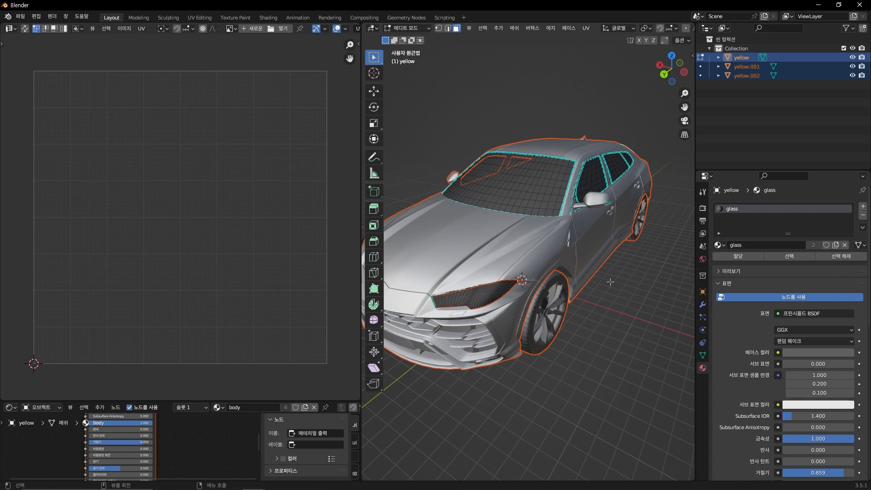
pyautogui.press('Tab')
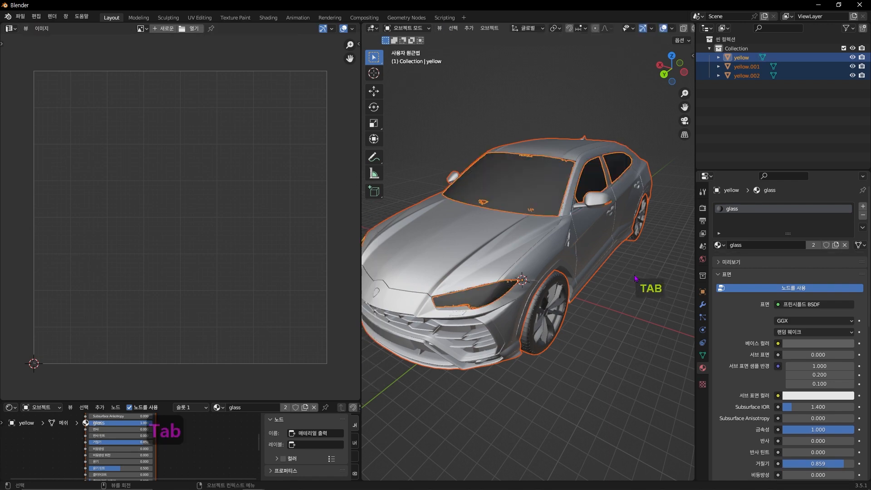
# Go through yellow, yellow.001 and yellow.002 to compare which car parts and material each one holds.
pyautogui.click(753, 60)
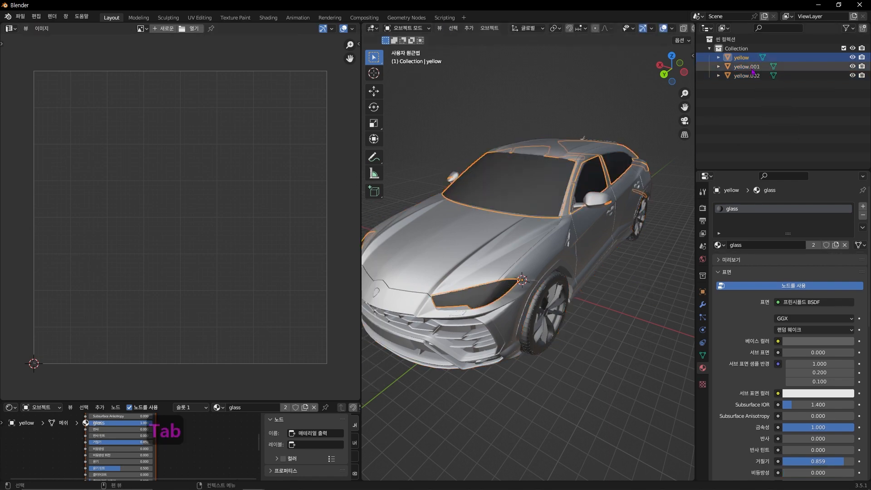
pyautogui.click(752, 68)
pyautogui.click(756, 76)
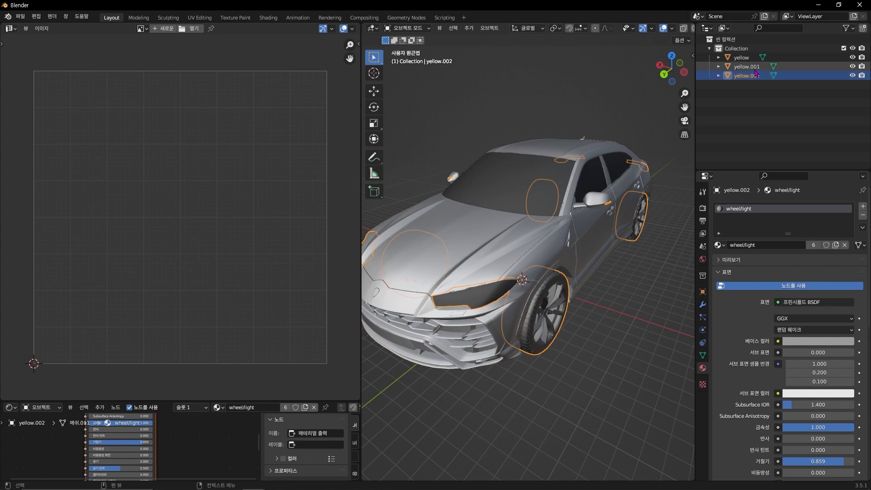
pyautogui.press('Up')
pyautogui.press('Up')
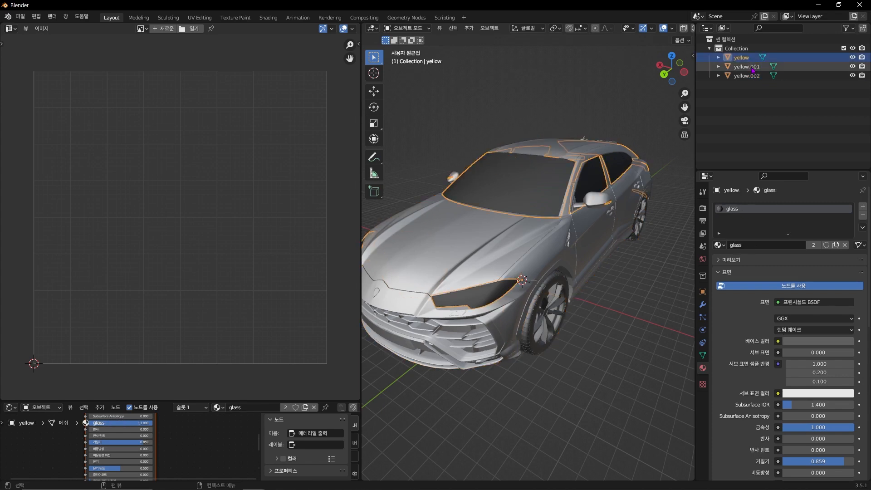
pyautogui.click(753, 68)
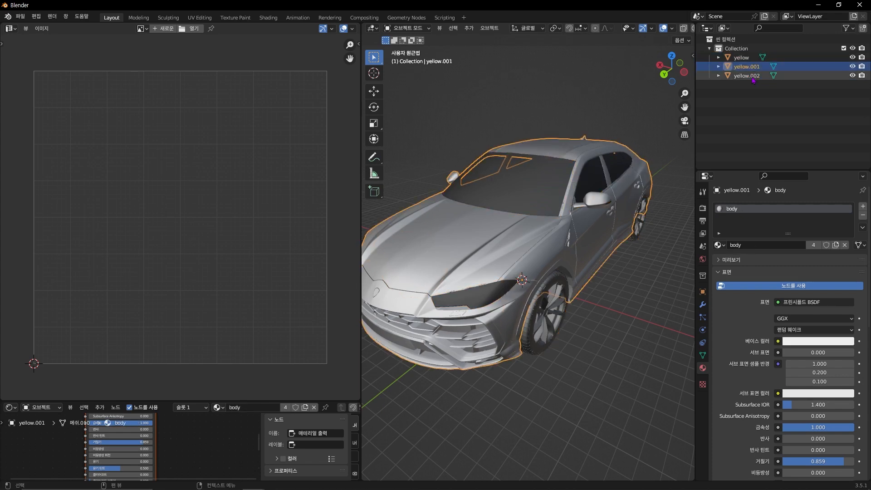
pyautogui.click(751, 76)
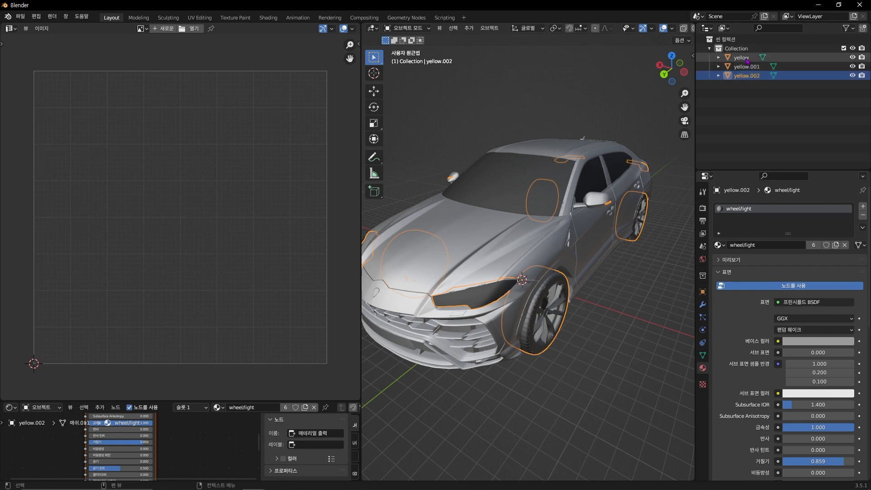
# Rename the yellow object with the glass material as 유리.
pyautogui.click(747, 59)
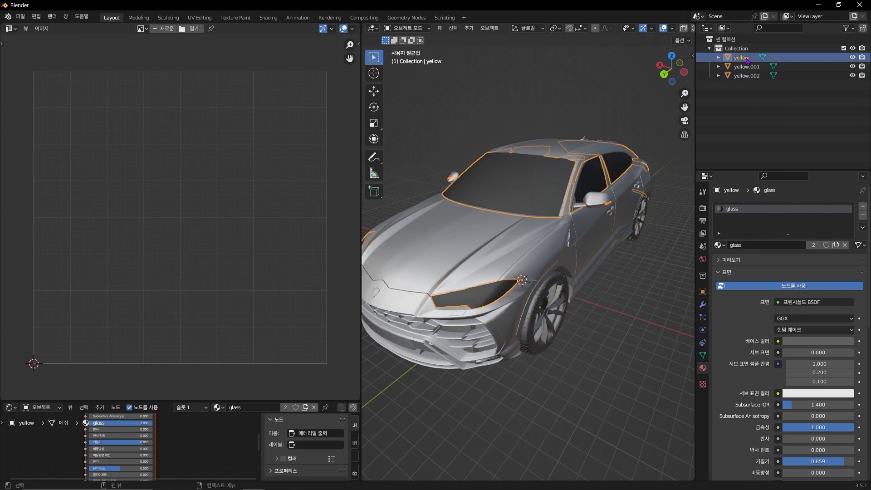
pyautogui.press('F2')
pyautogui.write('db')
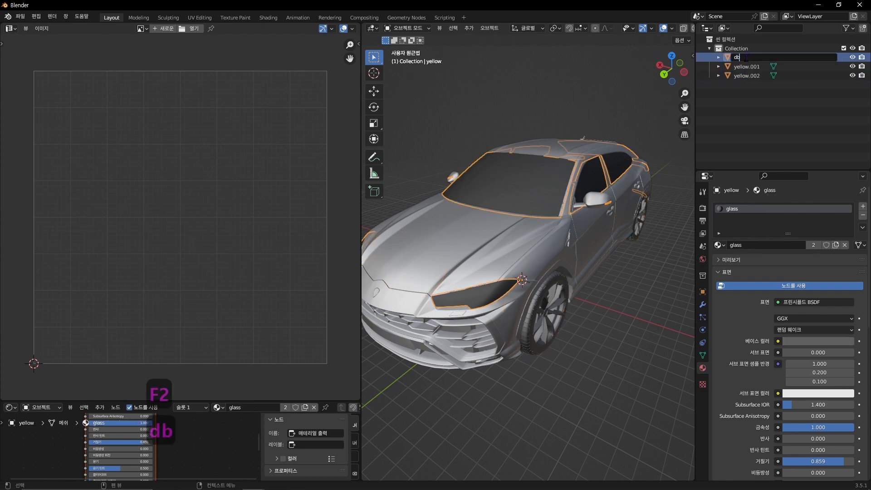
pyautogui.press('BackSpace')
pyautogui.press('BackSpace')
pyautogui.press('Hangul')
pyautogui.write('유리')
pyautogui.press('Return')
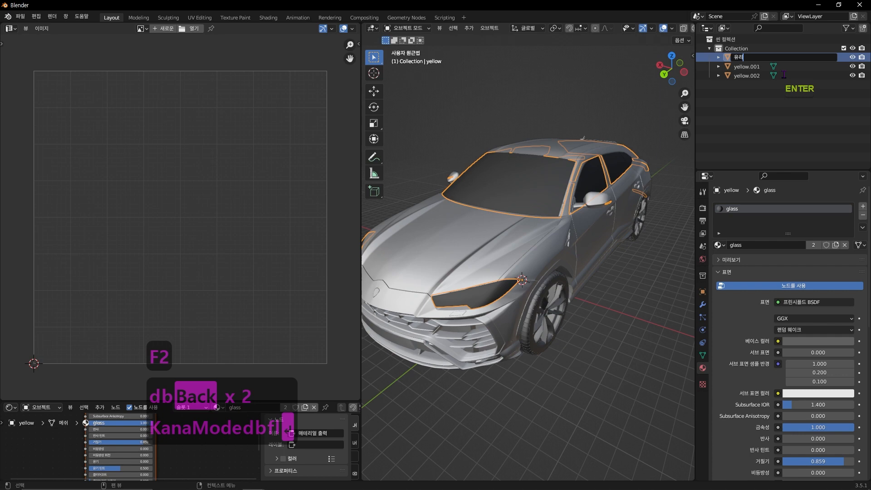
# Rename the yellow.001 object with the body material as 몸.
pyautogui.click(762, 60)
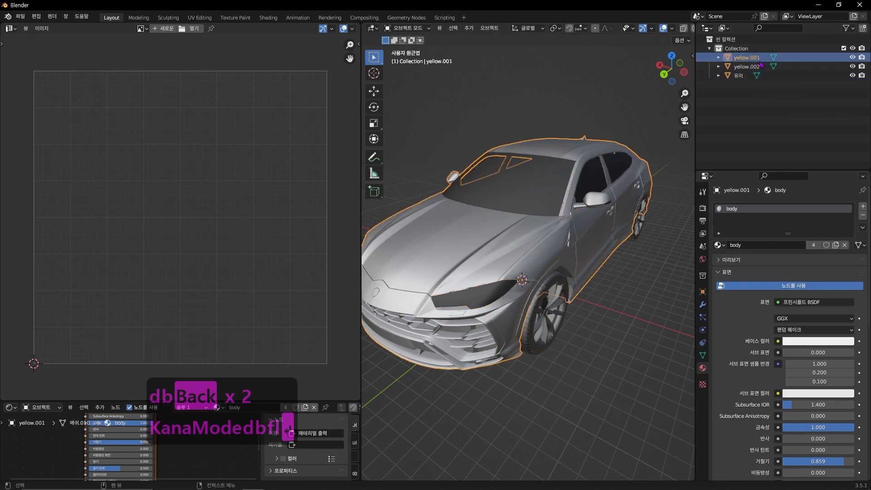
pyautogui.press('F2')
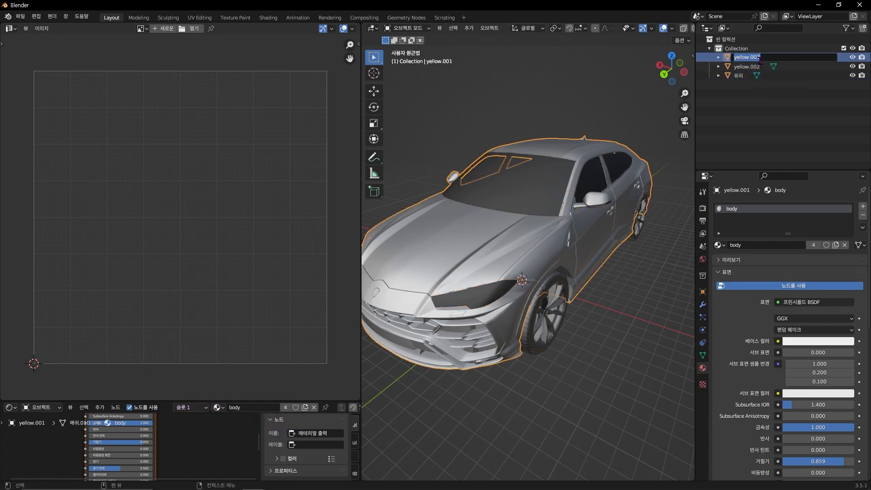
pyautogui.write('몸')
pyautogui.press('Return')
pyautogui.press('Return')
# Rename the yellow.002 object with the wheel/light material as 바퀴, and select the 몸 object.
pyautogui.click(746, 57)
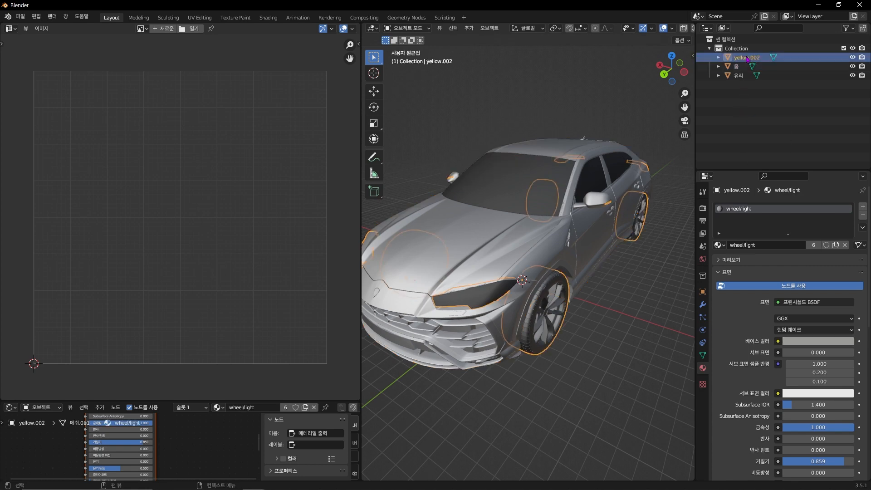
pyautogui.press('F2')
pyautogui.write('바퀴')
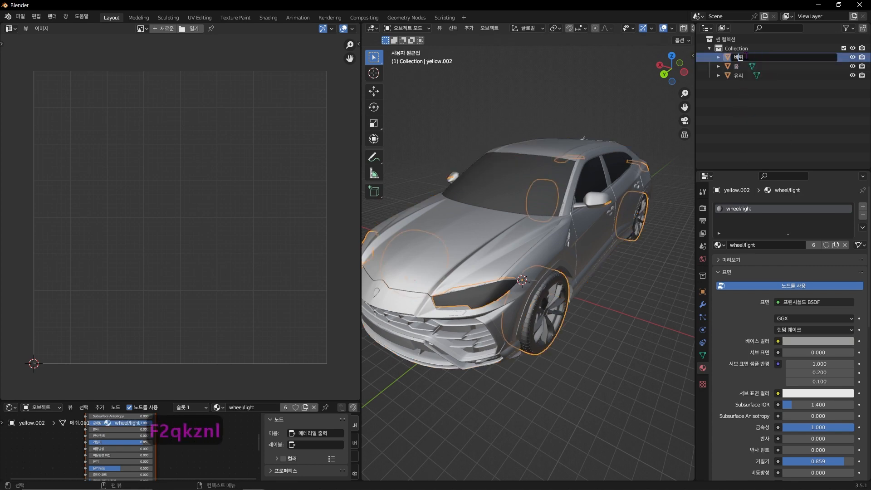
pyautogui.press('Return')
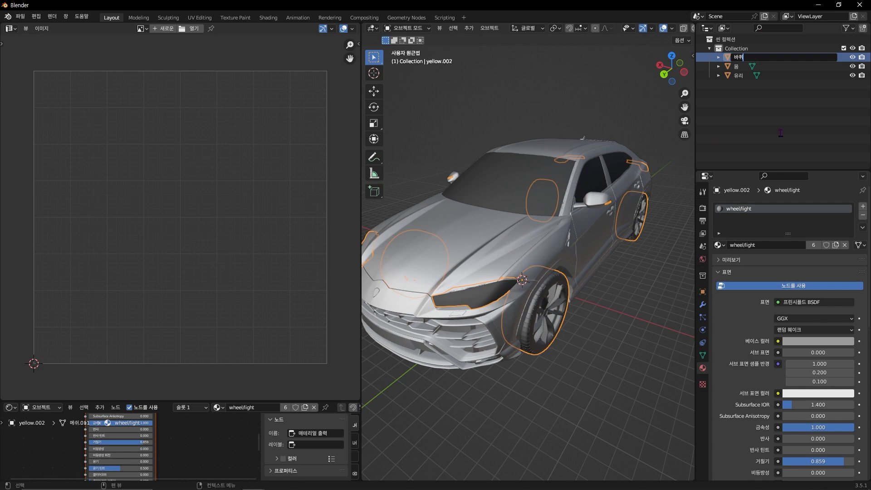
pyautogui.press('Return')
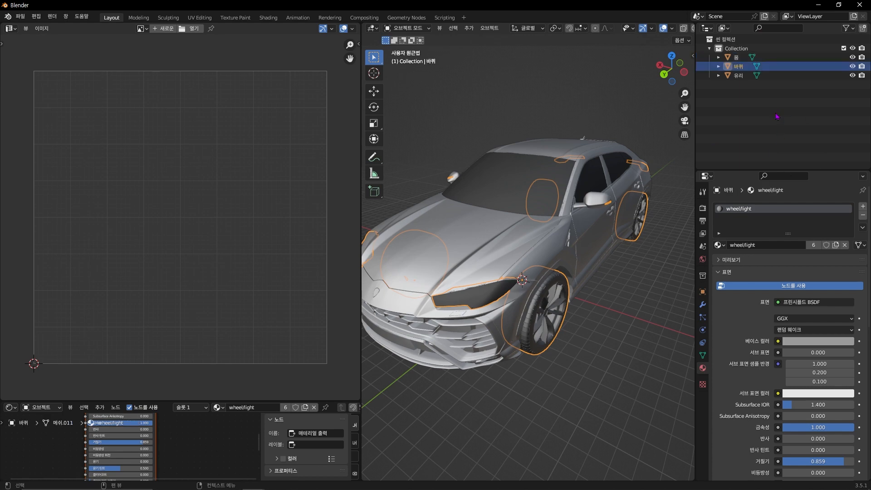
pyautogui.click(777, 117)
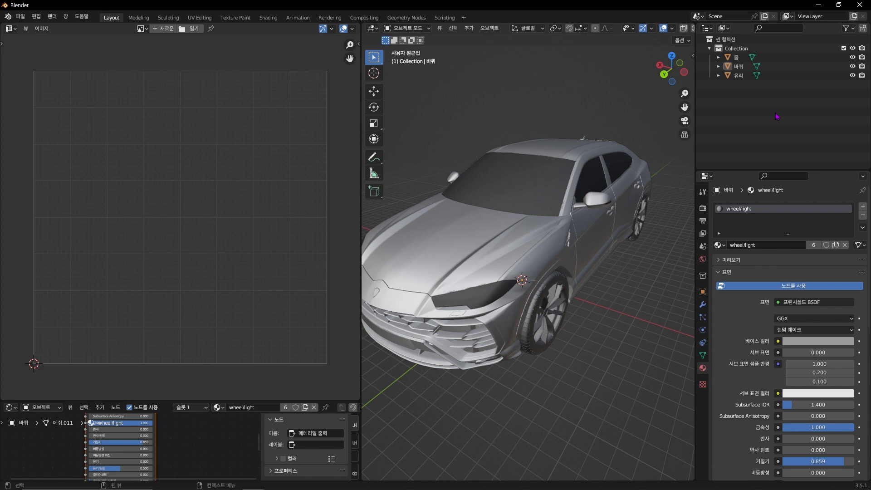
pyautogui.click(736, 58)
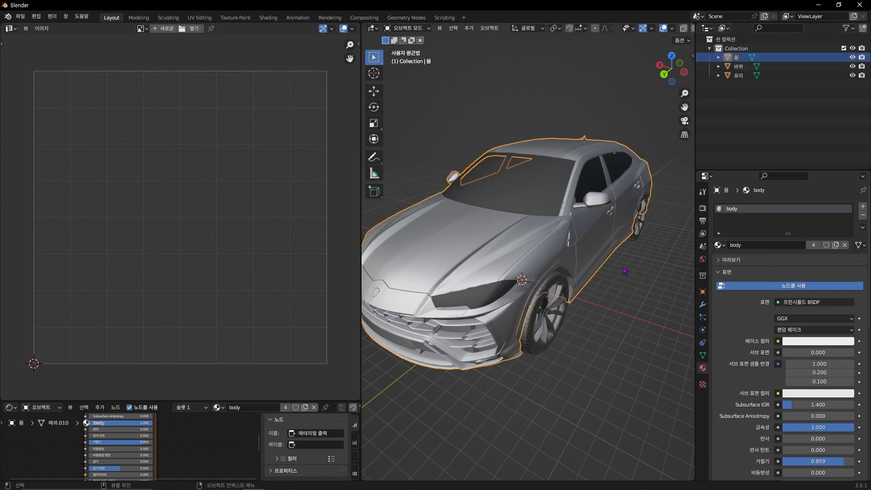
# Open the 몸 mesh in edit mode and select all linked faces of the bonnet to show its UV island.
pyautogui.press('Tab')
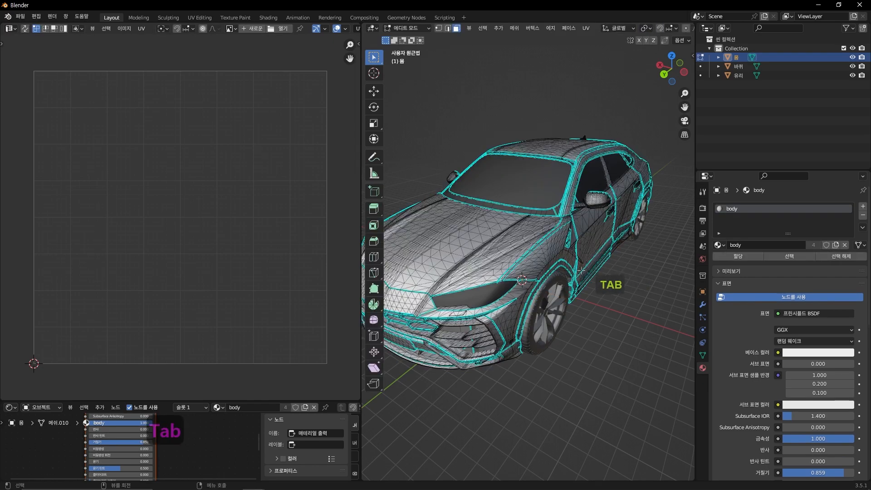
pyautogui.moveTo(624, 271); pyautogui.dragTo(410, 247, button='middle')
pyautogui.hotkey('ctrl', 'space')
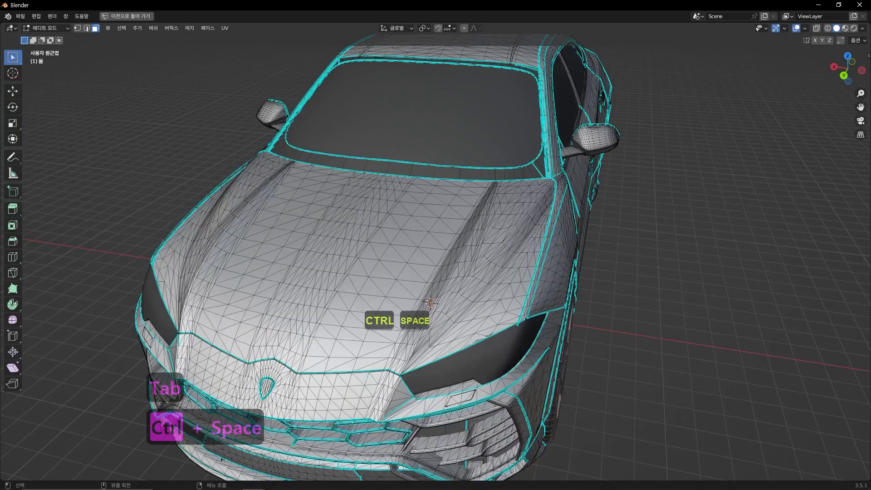
pyautogui.moveTo(399, 299); pyautogui.dragTo(346, 302, button='middle')
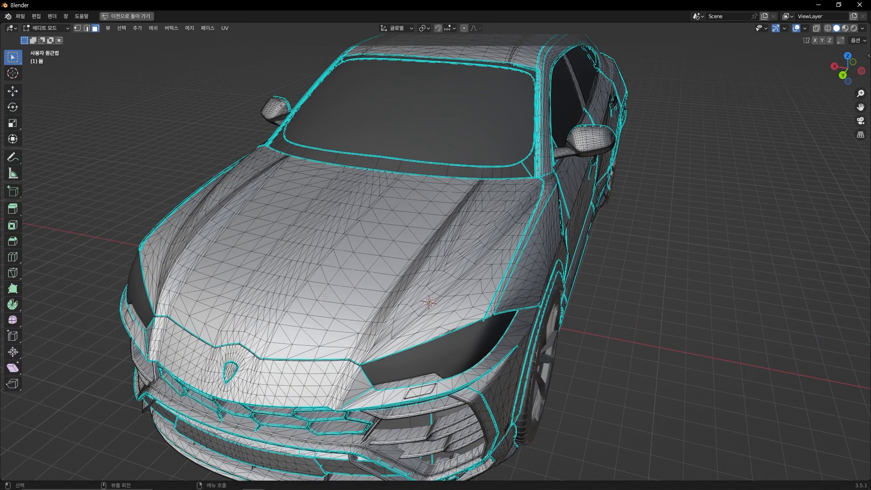
pyautogui.hotkey('ctrl', 'l')
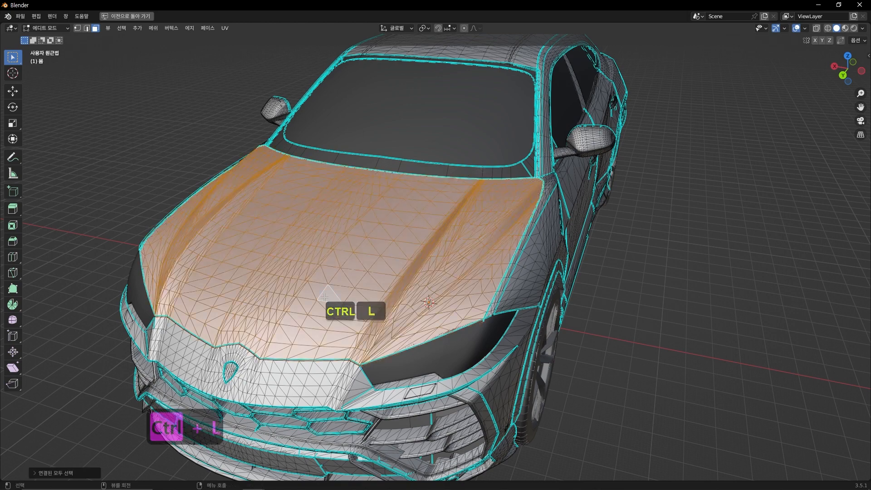
pyautogui.moveTo(324, 297); pyautogui.dragTo(408, 273, button='middle')
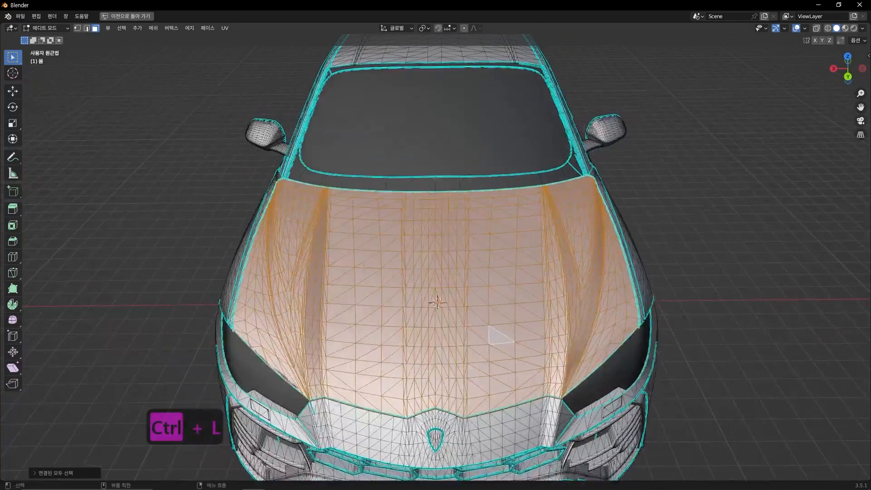
pyautogui.press('Tab')
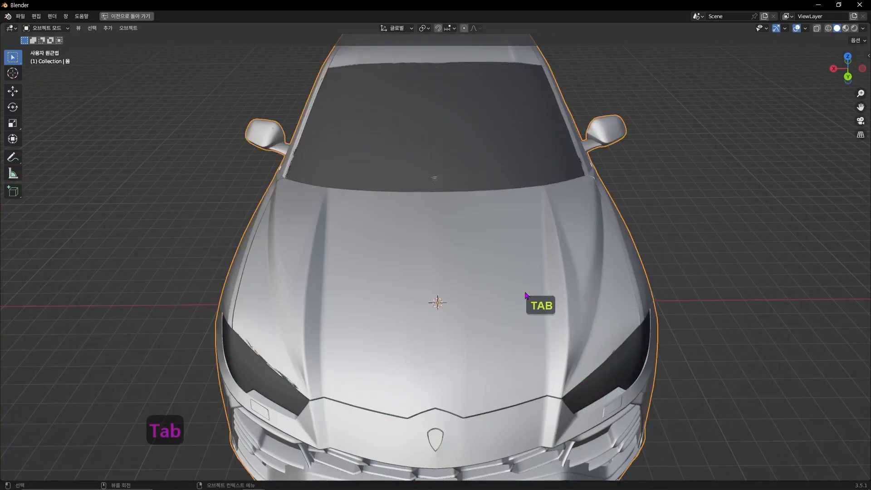
pyautogui.press('Tab')
pyautogui.hotkey('ctrl', 'space')
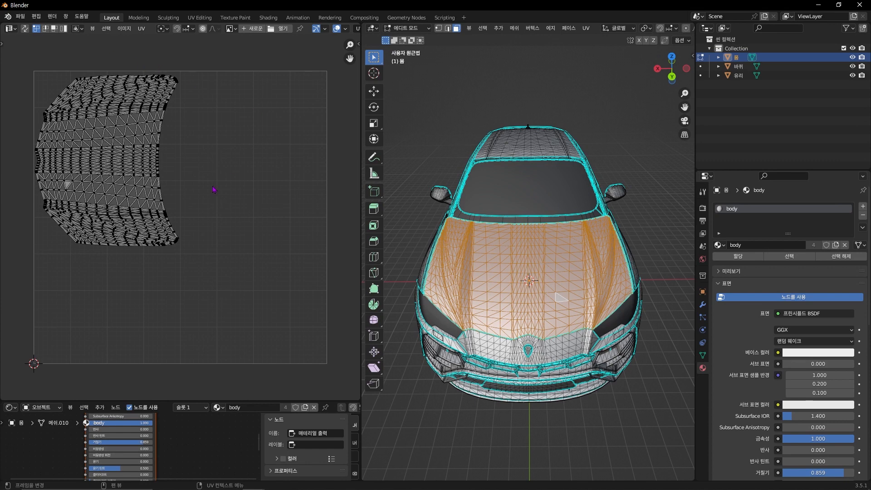
# Turn on UV sync selection and clear the face selection so the whole body UV layout is displayed.
pyautogui.press('F12')
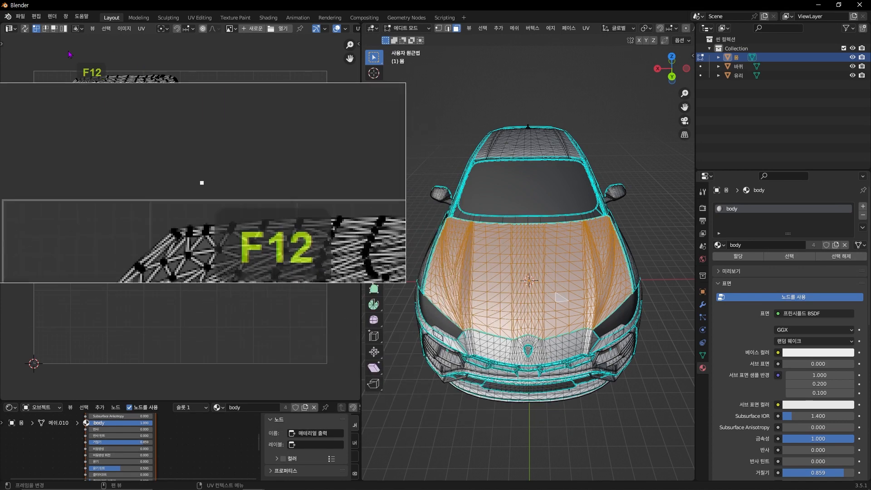
pyautogui.click(25, 29)
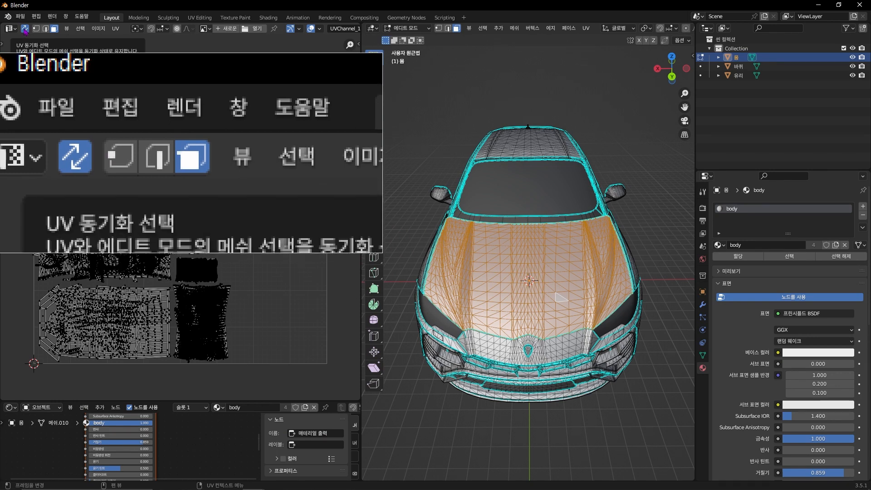
pyautogui.press('F12')
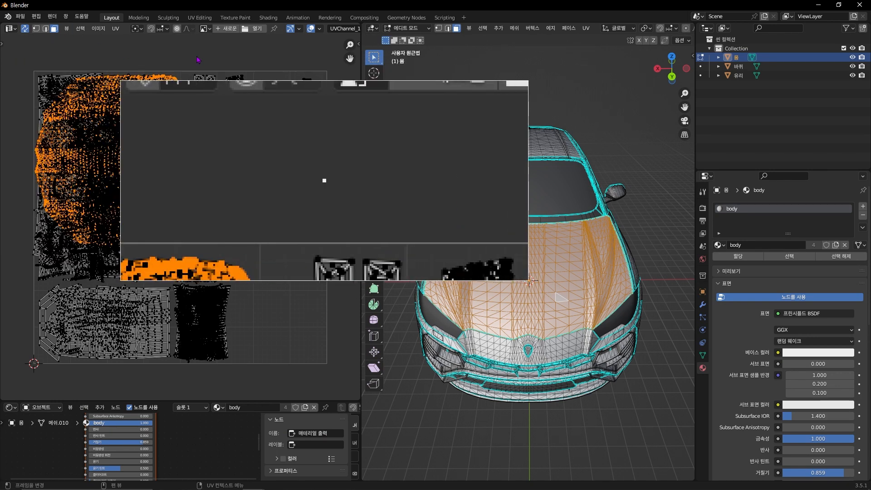
pyautogui.hotkey('alt', 'a')
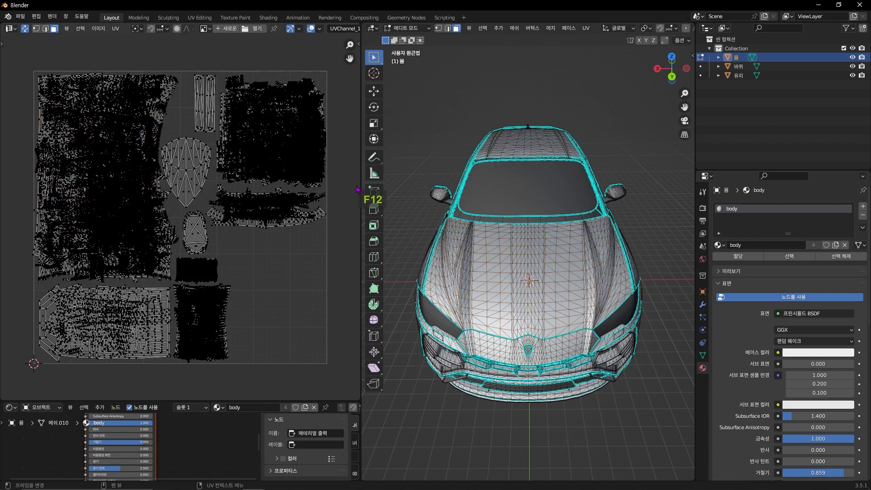
# Select all linked faces of the bonnet and separate the selection from 몸 into its own object, returning to object mode.
pyautogui.hotkey('ctrl', 'space')
pyautogui.hotkey('ctrl', 'space')
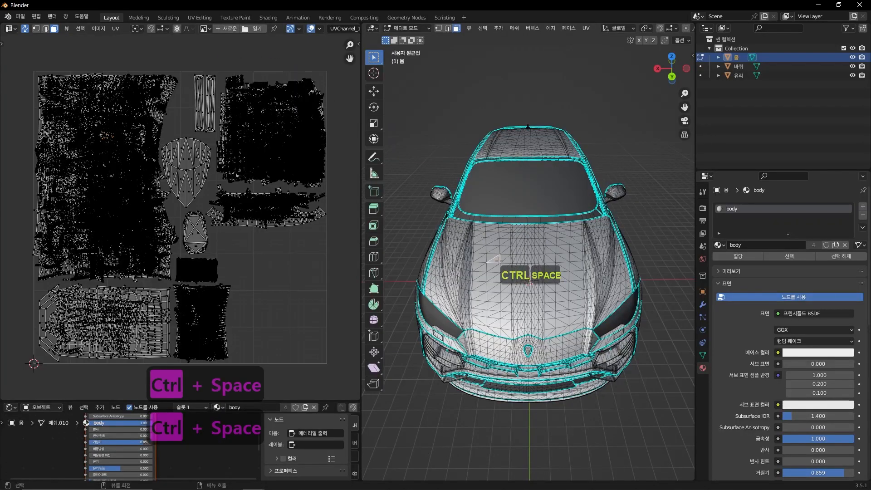
pyautogui.hotkey('ctrl', 'l')
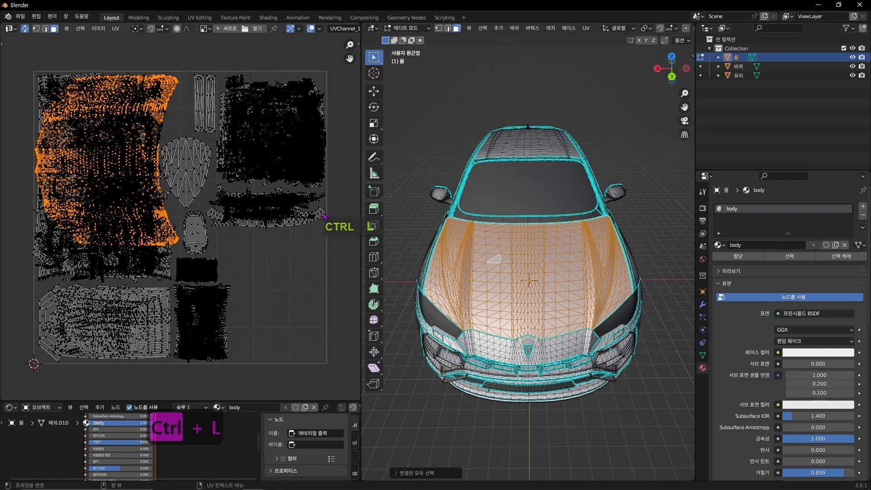
pyautogui.hotkey('ctrl', 'space')
pyautogui.scroll(2, 418, 213)
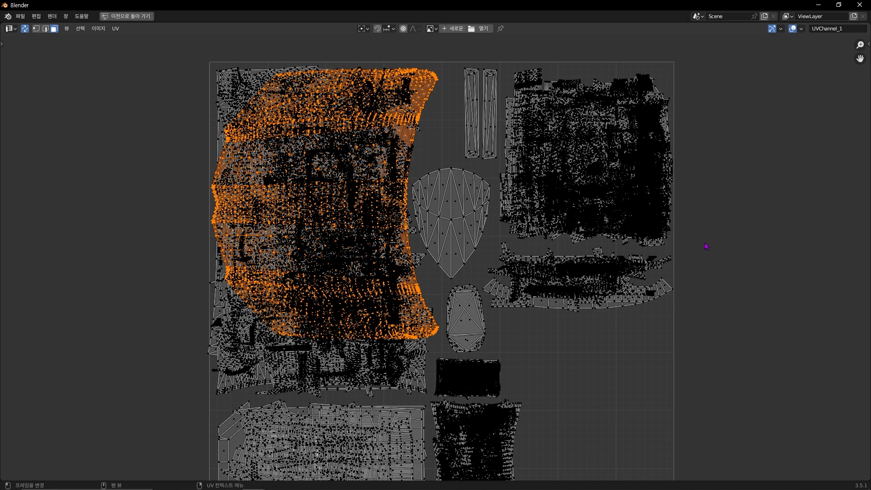
pyautogui.hotkey('ctrl', 'space')
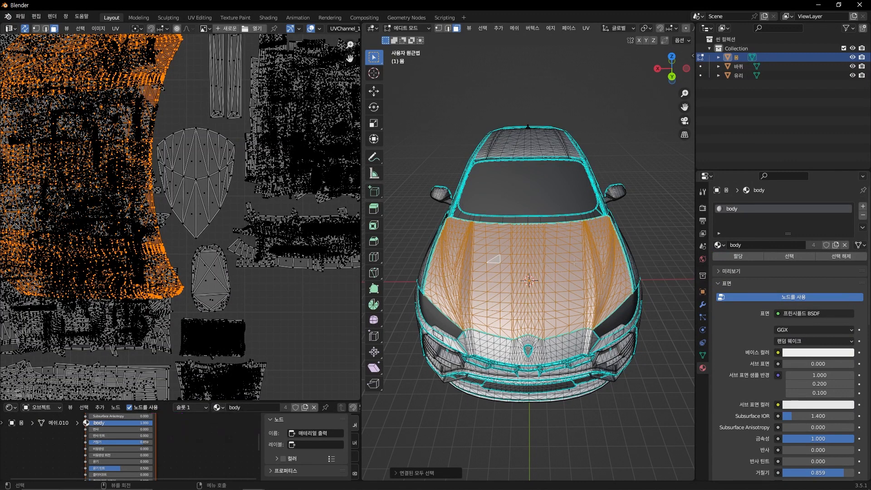
pyautogui.press('p')
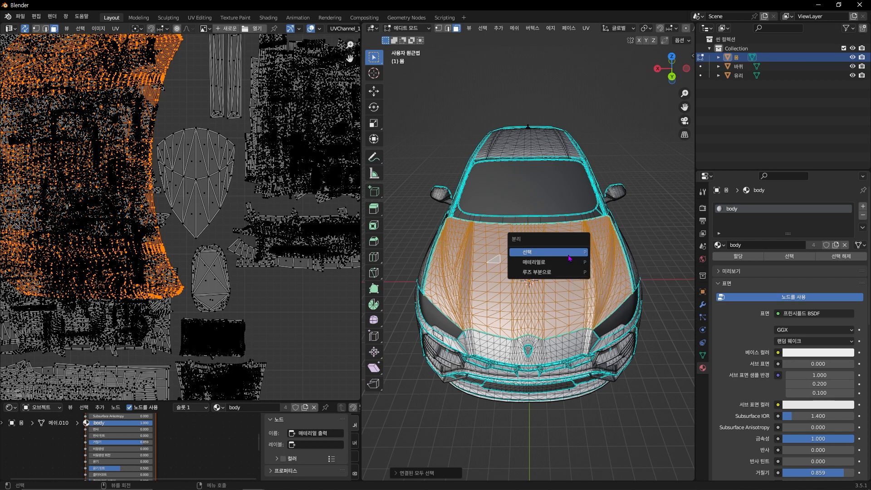
pyautogui.click(569, 253)
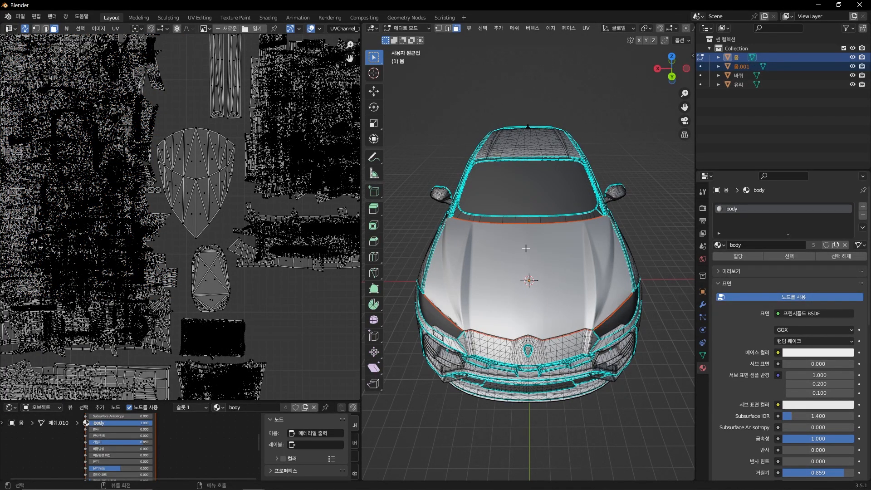
pyautogui.press('Tab')
# Rename the separated 몸.001 object as Bonnet.
pyautogui.click(739, 67)
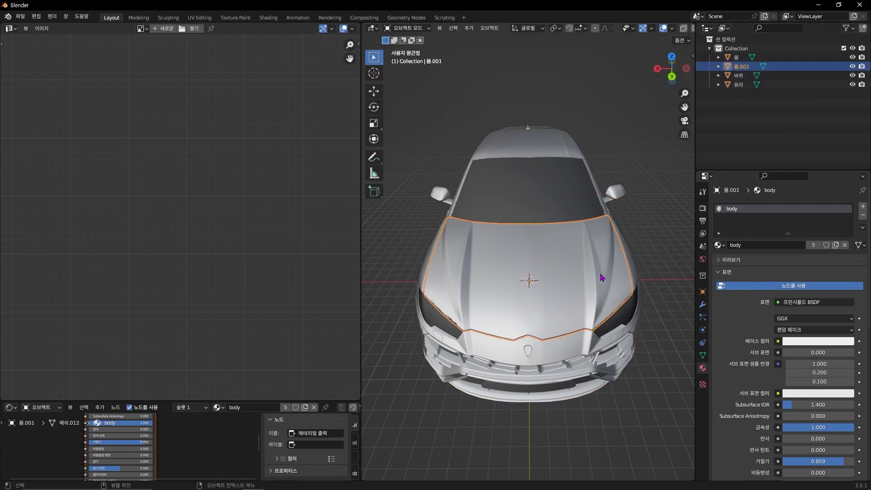
pyautogui.press('F2')
pyautogui.write('ㅂ')
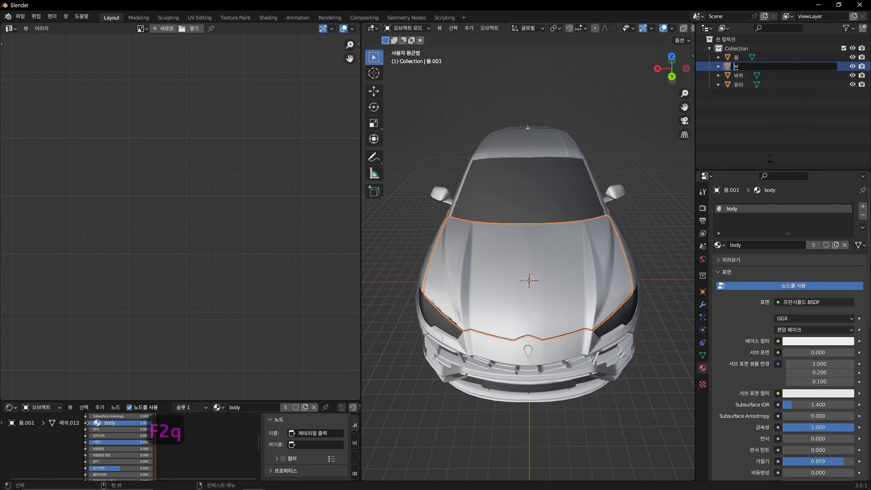
pyautogui.press('BackSpace')
pyautogui.press('Hangul')
pyautogui.write('q')
pyautogui.press('BackSpace')
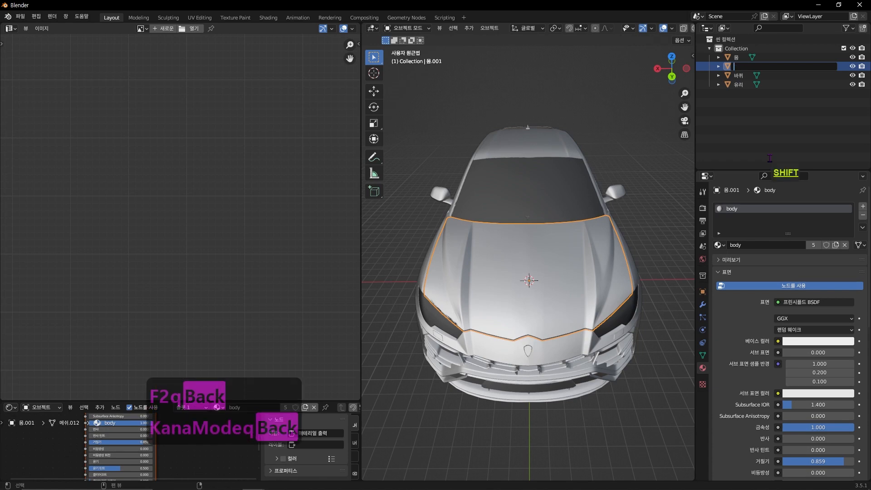
pyautogui.write('Bommet')
pyautogui.press('BackSpace')
pyautogui.press('BackSpace')
pyautogui.press('BackSpace')
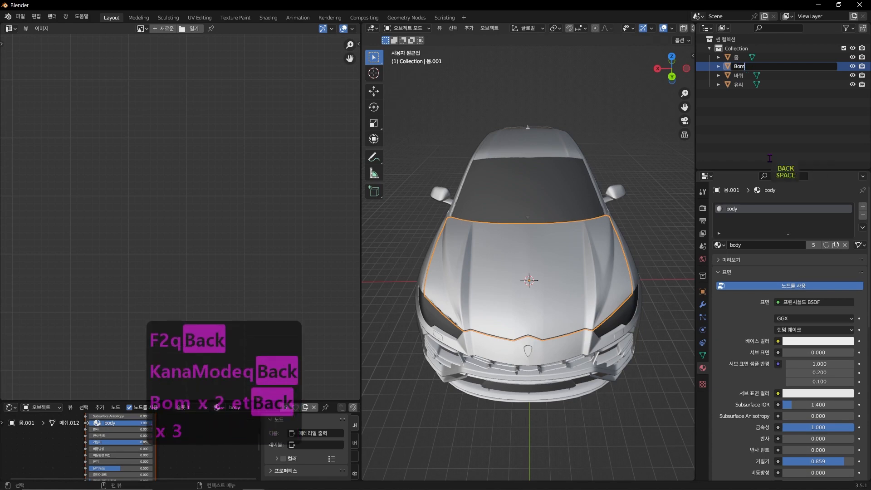
pyautogui.press('BackSpace')
pyautogui.write('nnet')
pyautogui.press('Return')
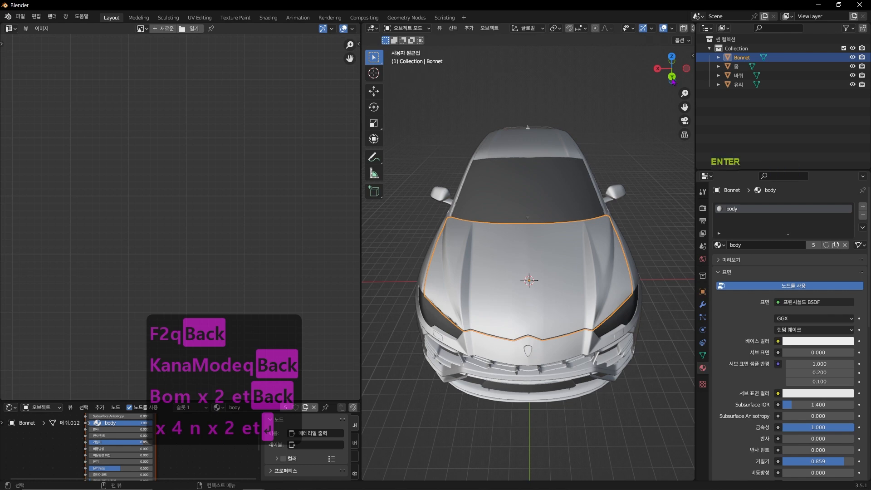
# Try moving the Bonnet object up along the global Z axis and undo the move.
pyautogui.moveTo(572, 295); pyautogui.dragTo(554, 289, button='middle')
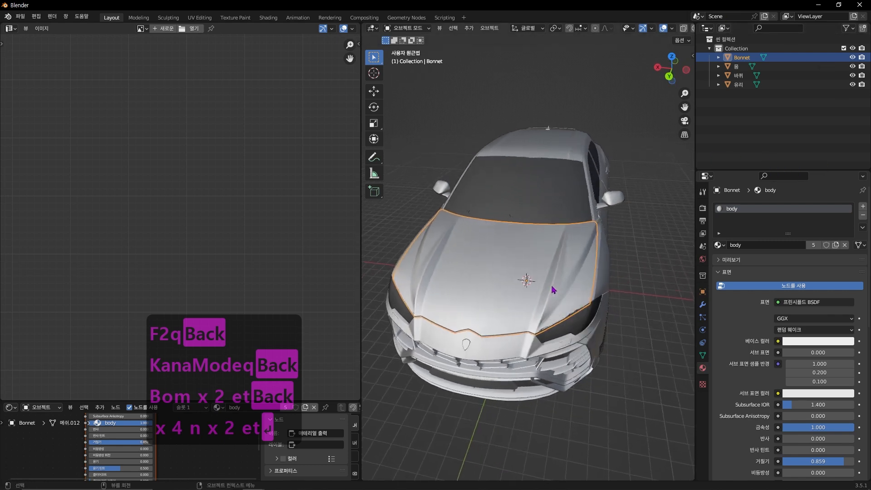
pyautogui.press('g')
pyautogui.press('z')
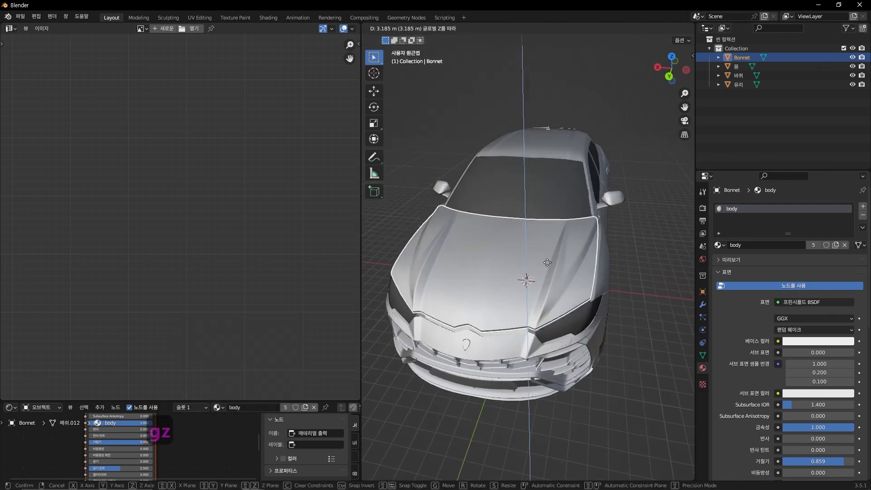
pyautogui.click(613, 213)
pyautogui.hotkey('ctrl', 'z')
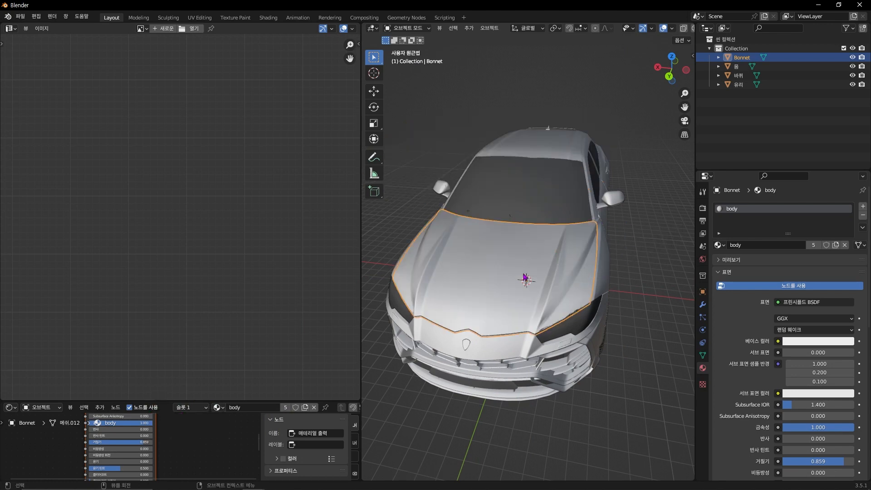
# Open the Bonnet mesh in edit mode and examine its UV island up close.
pyautogui.press('Tab')
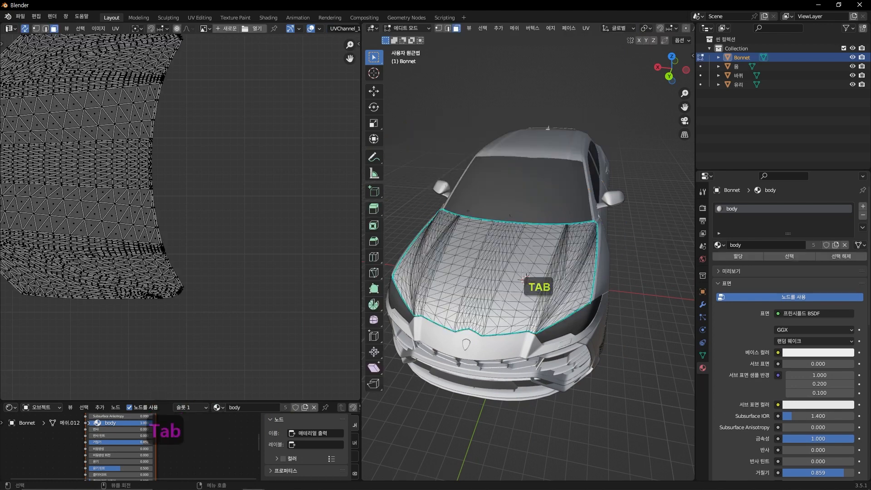
pyautogui.scroll(-3, 261, 238)
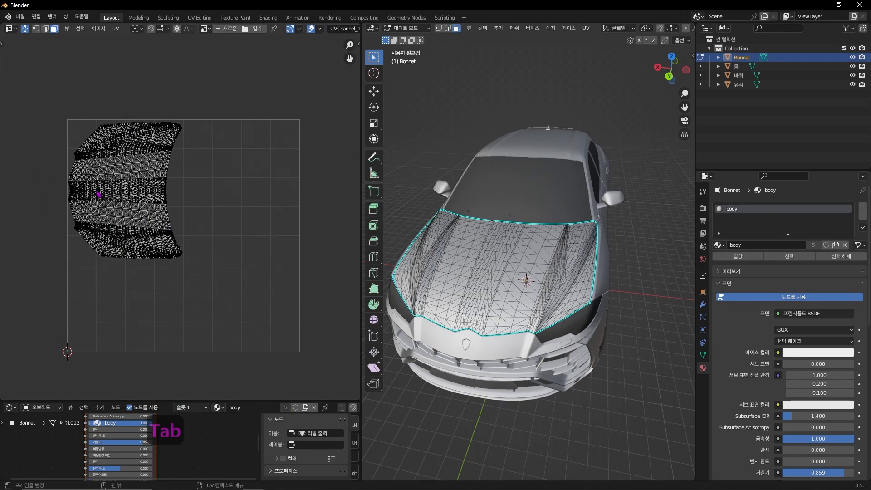
pyautogui.scroll(2, 123, 247)
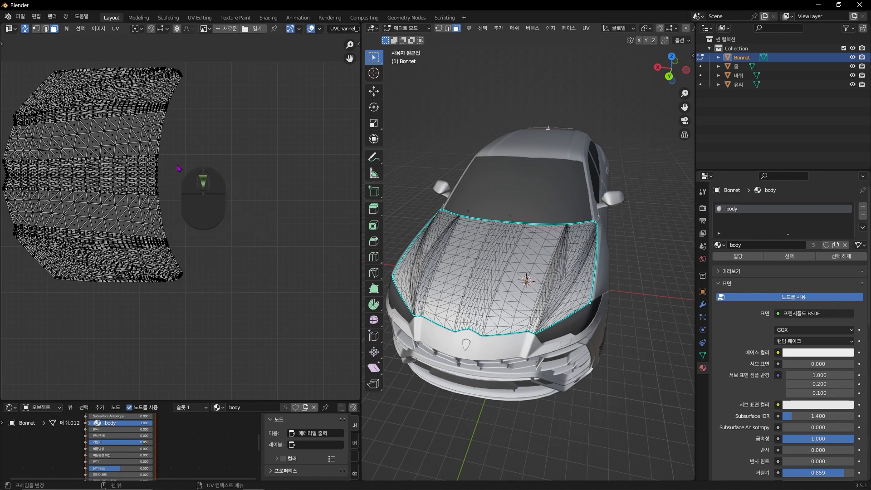
pyautogui.moveTo(181, 167); pyautogui.dragTo(269, 244, button='middle')
pyautogui.scroll(6, 190, 223)
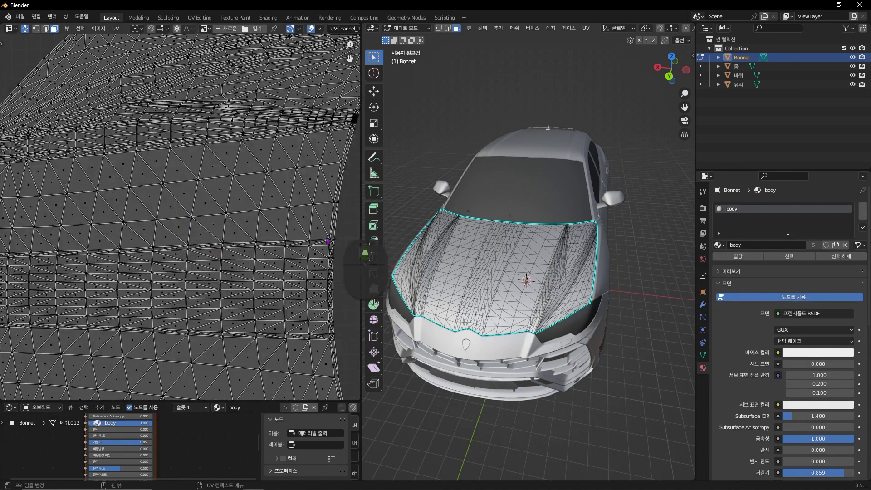
# Select two lengthwise strips of faces on the Bonnet mesh, one on each side of its centre band.
pyautogui.moveTo(501, 246); pyautogui.dragTo(525, 252, button='middle')
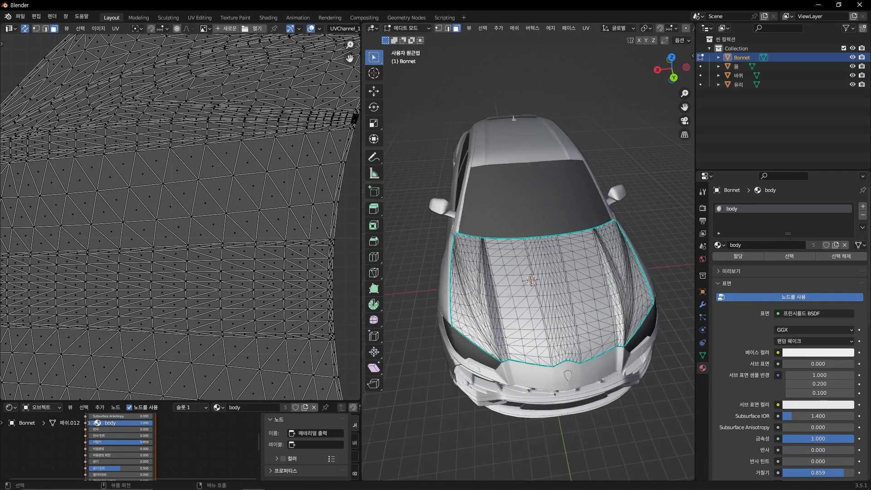
pyautogui.scroll(4, 501, 212)
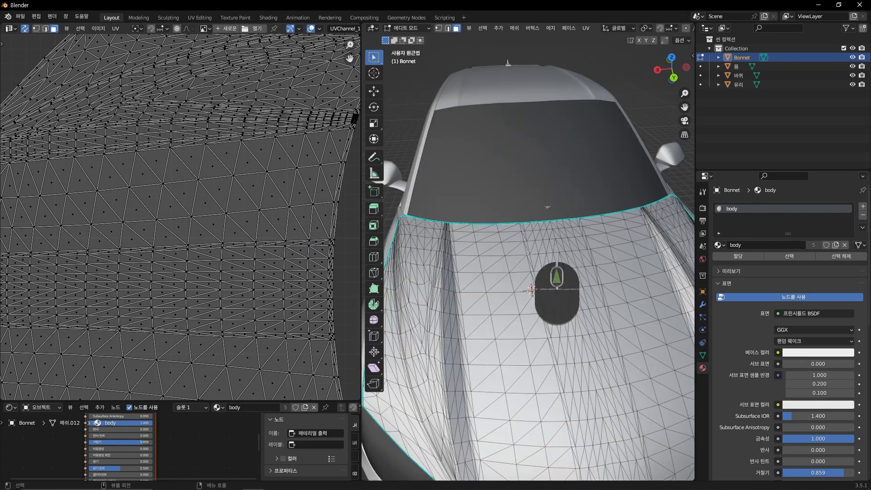
pyautogui.moveTo(491, 221); pyautogui.dragTo(538, 401)
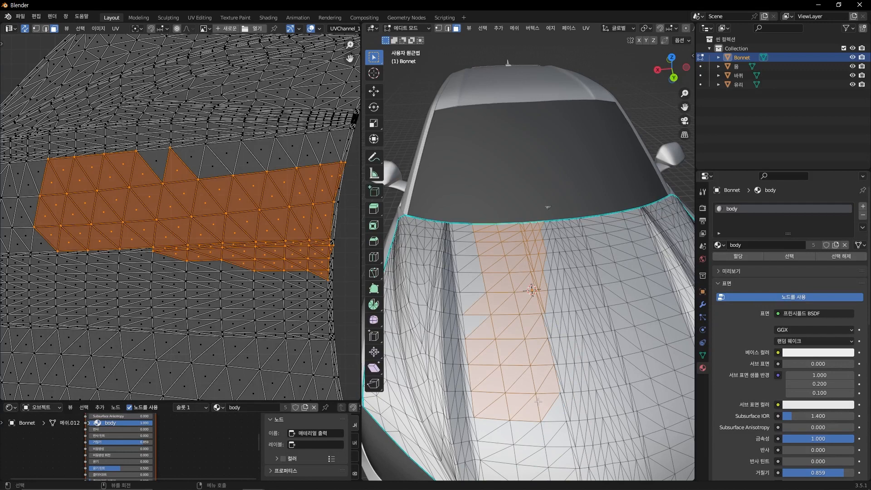
pyautogui.scroll(-2, 245, 273)
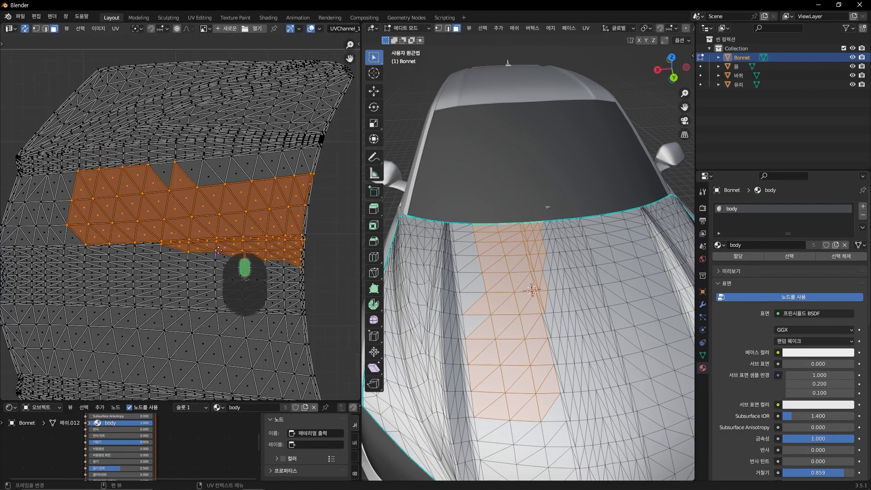
pyautogui.moveTo(24, 218); pyautogui.dragTo(192, 242)
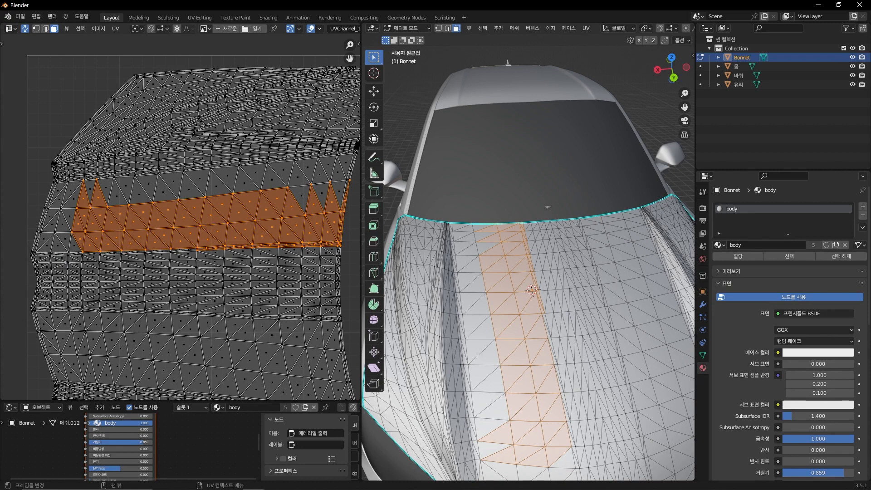
pyautogui.moveTo(488, 328); pyautogui.dragTo(475, 318, button='middle')
pyautogui.keyDown('shift'); pyautogui.moveTo(558, 211); pyautogui.dragTo(516, 446); pyautogui.keyUp('shift')
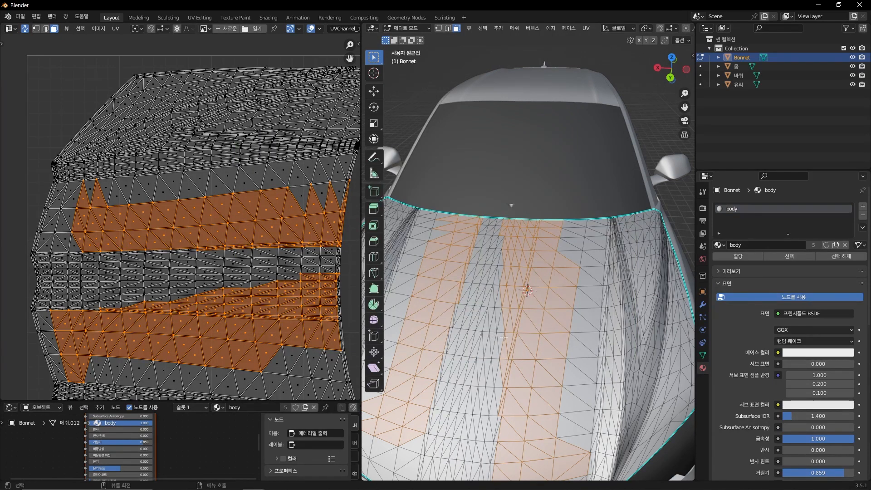
# Select the faces of the Bonnet's outer side section beyond the lengthwise crease on the car's left side.
pyautogui.moveTo(563, 341); pyautogui.dragTo(532, 377, button='middle')
pyautogui.moveTo(443, 378); pyautogui.dragTo(564, 271)
pyautogui.keyDown('shift'); pyautogui.moveTo(597, 222); pyautogui.dragTo(506, 273); pyautogui.keyUp('shift')
pyautogui.keyDown('shift'); pyautogui.moveTo(268, 329); pyautogui.dragTo(259, 259, button='middle'); pyautogui.keyUp('shift')
pyautogui.click(254, 365)
pyautogui.hotkey('ctrl', 'l')
pyautogui.keyDown('shift'); pyautogui.moveTo(624, 193); pyautogui.dragTo(539, 268); pyautogui.keyUp('shift')
pyautogui.keyDown('shift'); pyautogui.moveTo(390, 424); pyautogui.dragTo(475, 331); pyautogui.keyUp('shift')
pyautogui.keyDown('shift'); pyautogui.click(412, 325); pyautogui.keyUp('shift')
pyautogui.keyDown('shift'); pyautogui.click(412, 326); pyautogui.keyUp('shift')
pyautogui.keyDown('shift'); pyautogui.click(409, 341); pyautogui.keyUp('shift')
pyautogui.keyDown('shift'); pyautogui.click(494, 253); pyautogui.keyUp('shift')
pyautogui.keyDown('shift'); pyautogui.moveTo(484, 282); pyautogui.dragTo(471, 303); pyautogui.keyUp('shift')
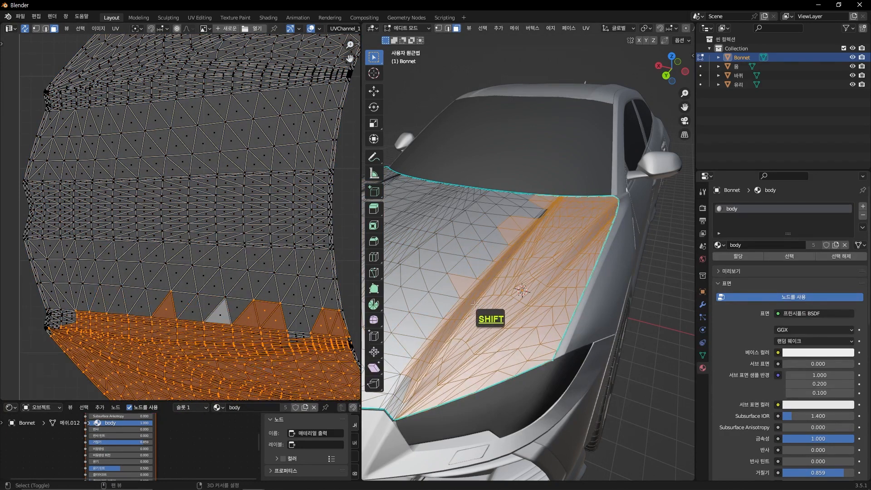
# Clean up the side section's selection border by deselecting stray inner faces and adding the missing edge and corner faces.
pyautogui.keyDown('shift'); pyautogui.click(522, 223); pyautogui.keyUp('shift')
pyautogui.keyDown('shift'); pyautogui.click(536, 199); pyautogui.keyUp('shift')
pyautogui.keyDown('shift'); pyautogui.moveTo(381, 406); pyautogui.dragTo(399, 385); pyautogui.keyUp('shift')
pyautogui.keyDown('shift'); pyautogui.click(388, 365); pyautogui.keyUp('shift')
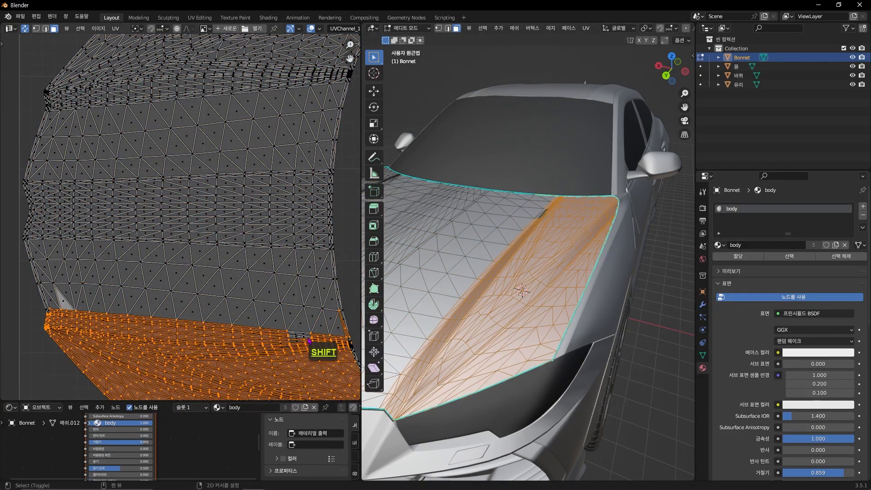
pyautogui.scroll(2, 312, 320)
pyautogui.scroll(2, 308, 326)
pyautogui.keyDown('shift'); pyautogui.click(282, 263); pyautogui.keyUp('shift')
pyautogui.keyDown('shift'); pyautogui.moveTo(317, 254); pyautogui.dragTo(222, 162, button='middle'); pyautogui.keyUp('shift')
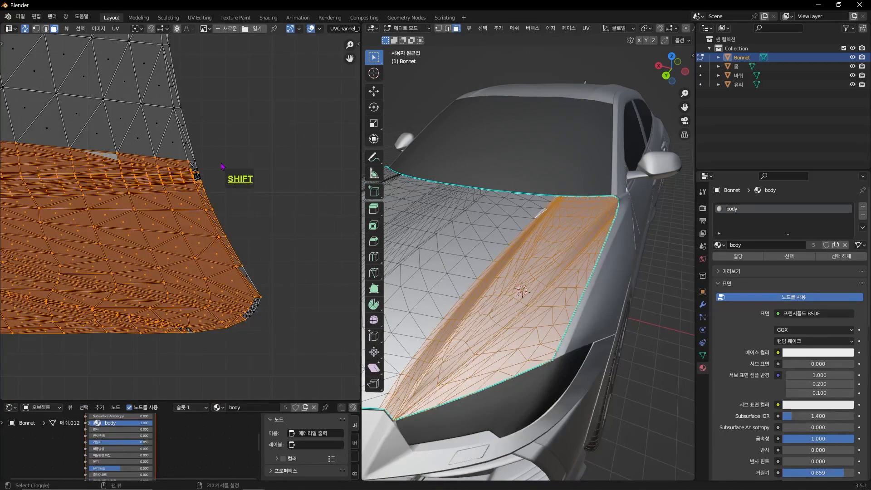
pyautogui.scroll(-3, 227, 339)
pyautogui.keyDown('shift'); pyautogui.moveTo(77, 333); pyautogui.dragTo(196, 281, button='middle'); pyautogui.keyUp('shift')
pyautogui.scroll(4, 97, 195)
pyautogui.keyDown('shift'); pyautogui.moveTo(87, 191); pyautogui.dragTo(132, 208); pyautogui.keyUp('shift')
pyautogui.moveTo(579, 374); pyautogui.dragTo(535, 369, button='middle')
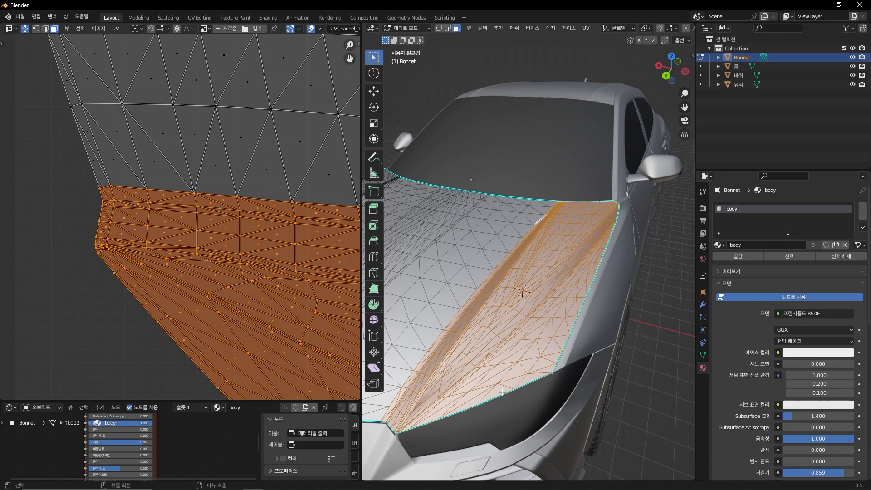
# Try selecting a rough lengthwise strip of faces beside the Bonnet's centre band, from windscreen to nose.
pyautogui.moveTo(528, 354); pyautogui.dragTo(504, 237, button='middle')
pyautogui.moveTo(497, 219); pyautogui.dragTo(527, 335)
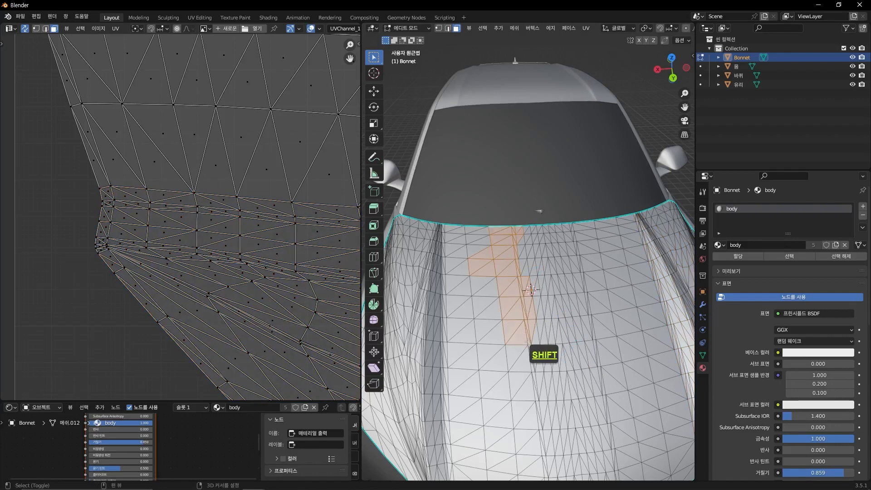
pyautogui.moveTo(526, 375); pyautogui.dragTo(519, 350, button='middle')
pyautogui.keyDown('shift'); pyautogui.moveTo(519, 264); pyautogui.dragTo(562, 396); pyautogui.keyUp('shift')
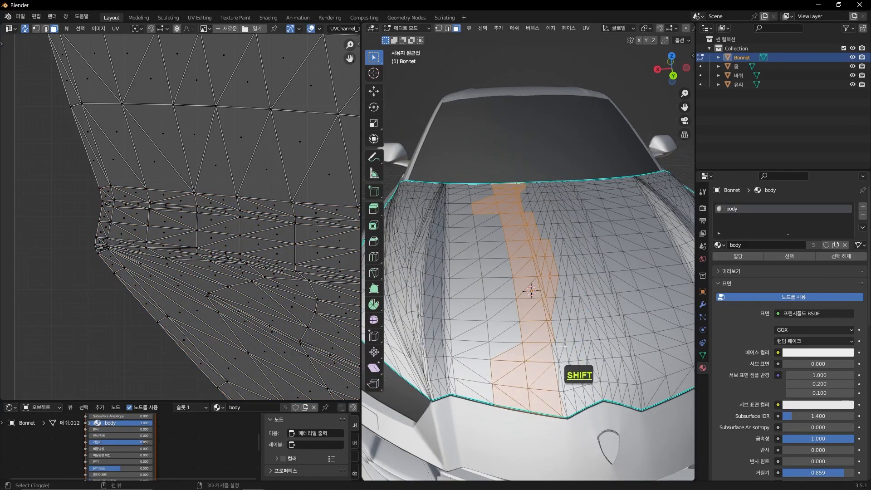
pyautogui.scroll(-3, 268, 220)
pyautogui.keyDown('shift'); pyautogui.moveTo(261, 211); pyautogui.dragTo(154, 384, button='middle'); pyautogui.keyUp('shift')
pyautogui.scroll(-2, 188, 281)
pyautogui.keyDown('shift'); pyautogui.moveTo(201, 242); pyautogui.dragTo(202, 260, button='middle'); pyautogui.keyUp('shift')
# Select a narrow lengthwise strip beside the Bonnet's centre band and tidy its stray and missing faces at the nose end.
pyautogui.moveTo(509, 198); pyautogui.dragTo(556, 411)
pyautogui.scroll(3, 107, 224)
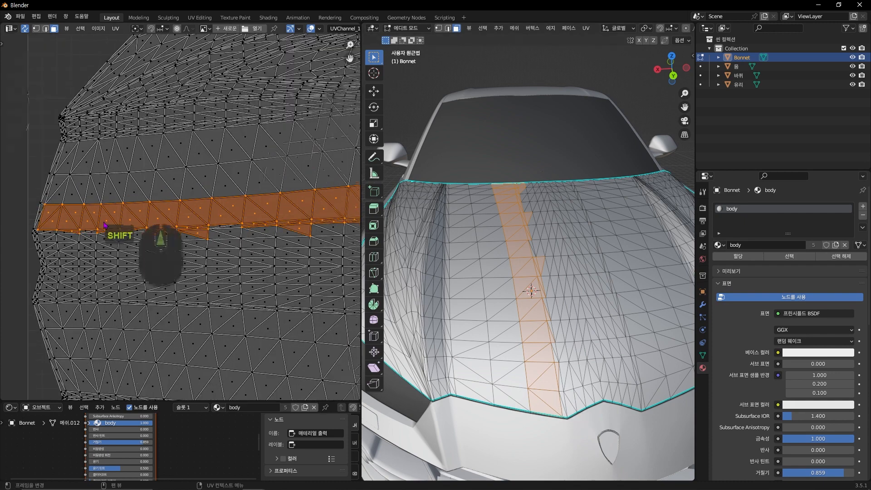
pyautogui.keyDown('shift'); pyautogui.moveTo(59, 211); pyautogui.dragTo(94, 232, button='middle'); pyautogui.keyUp('shift')
pyautogui.keyDown('shift'); pyautogui.moveTo(48, 222); pyautogui.dragTo(112, 258); pyautogui.keyUp('shift')
pyautogui.keyDown('shift'); pyautogui.click(111, 256); pyautogui.keyUp('shift')
pyautogui.keyDown('shift'); pyautogui.click(85, 255); pyautogui.keyUp('shift')
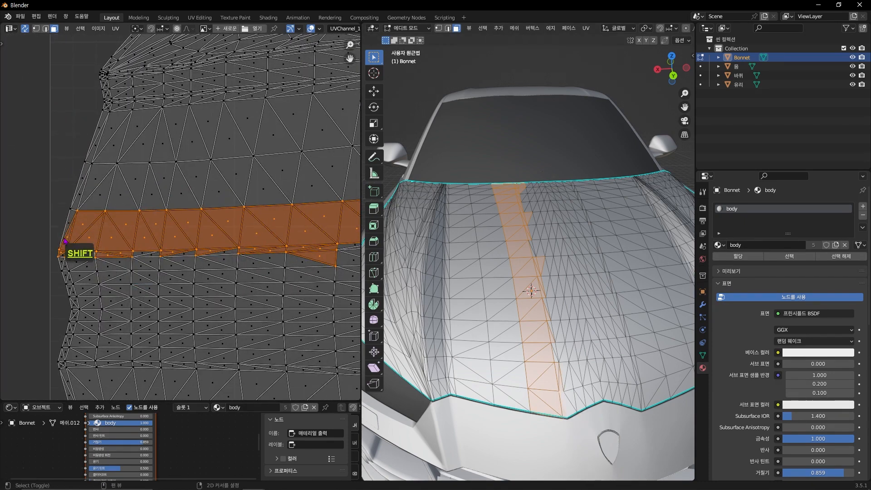
pyautogui.keyDown('shift'); pyautogui.click(68, 225); pyautogui.keyUp('shift')
pyautogui.keyDown('shift'); pyautogui.click(63, 256); pyautogui.keyUp('shift')
pyautogui.keyDown('shift'); pyautogui.click(142, 253); pyautogui.keyUp('shift')
pyautogui.keyDown('shift'); pyautogui.click(153, 255); pyautogui.keyUp('shift')
pyautogui.keyDown('shift'); pyautogui.click(185, 256); pyautogui.keyUp('shift')
# Correct the strip's inner edge towards the windscreen end, adding the end faces and deselecting faces inside the centre band.
pyautogui.keyDown('shift'); pyautogui.moveTo(274, 253); pyautogui.dragTo(164, 271, button='middle'); pyautogui.keyUp('shift')
pyautogui.keyDown('shift'); pyautogui.click(210, 276); pyautogui.keyUp('shift')
pyautogui.keyDown('shift'); pyautogui.click(258, 267); pyautogui.keyUp('shift')
pyautogui.keyDown('shift'); pyautogui.moveTo(281, 269); pyautogui.dragTo(75, 278, button='middle'); pyautogui.keyUp('shift')
pyautogui.keyDown('shift'); pyautogui.click(105, 281); pyautogui.keyUp('shift')
pyautogui.keyDown('shift'); pyautogui.click(249, 276); pyautogui.keyUp('shift')
pyautogui.keyDown('shift'); pyautogui.click(282, 275); pyautogui.keyUp('shift')
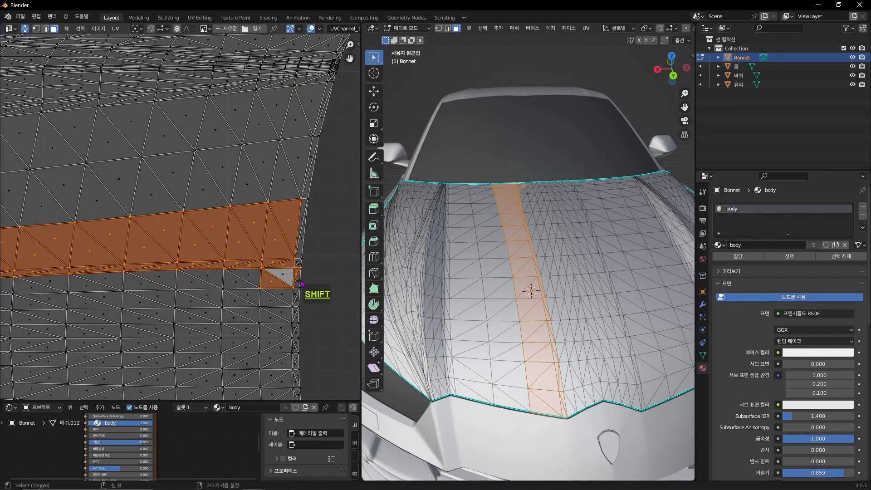
pyautogui.keyDown('shift'); pyautogui.click(298, 275); pyautogui.keyUp('shift')
pyautogui.keyDown('shift'); pyautogui.click(272, 282); pyautogui.keyUp('shift')
pyautogui.keyDown('shift'); pyautogui.moveTo(320, 211); pyautogui.dragTo(291, 267); pyautogui.keyUp('shift')
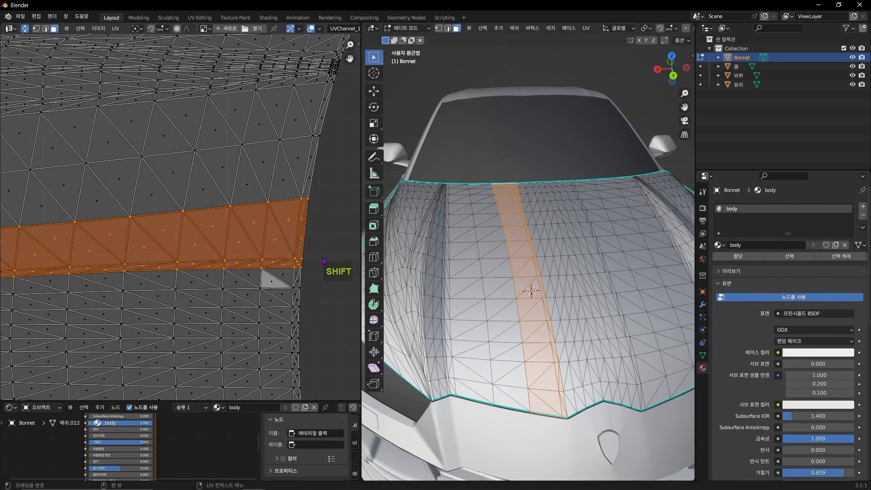
# Add the matching lengthwise strip on the other side of the centre band to the selection and deselect the stray outer face.
pyautogui.moveTo(626, 323); pyautogui.dragTo(609, 334, button='middle')
pyautogui.keyDown('shift'); pyautogui.moveTo(566, 203); pyautogui.dragTo(554, 254); pyautogui.keyUp('shift')
pyautogui.keyDown('shift'); pyautogui.moveTo(563, 256); pyautogui.dragTo(549, 447); pyautogui.keyUp('shift')
pyautogui.keyDown('shift'); pyautogui.moveTo(159, 328); pyautogui.dragTo(296, 194, button='middle'); pyautogui.keyUp('shift')
pyautogui.keyDown('shift'); pyautogui.click(239, 347); pyautogui.keyUp('shift')
pyautogui.scroll(-1, 240, 347)
pyautogui.moveTo(245, 347); pyautogui.dragTo(96, 323, button='middle')
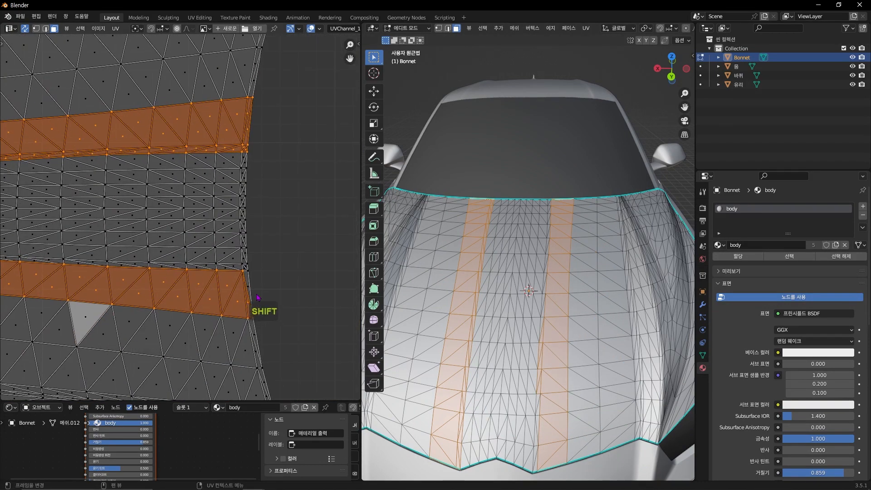
pyautogui.moveTo(153, 298); pyautogui.dragTo(154, 297, button='middle')
pyautogui.keyDown('shift'); pyautogui.moveTo(83, 265); pyautogui.dragTo(186, 249); pyautogui.keyUp('shift')
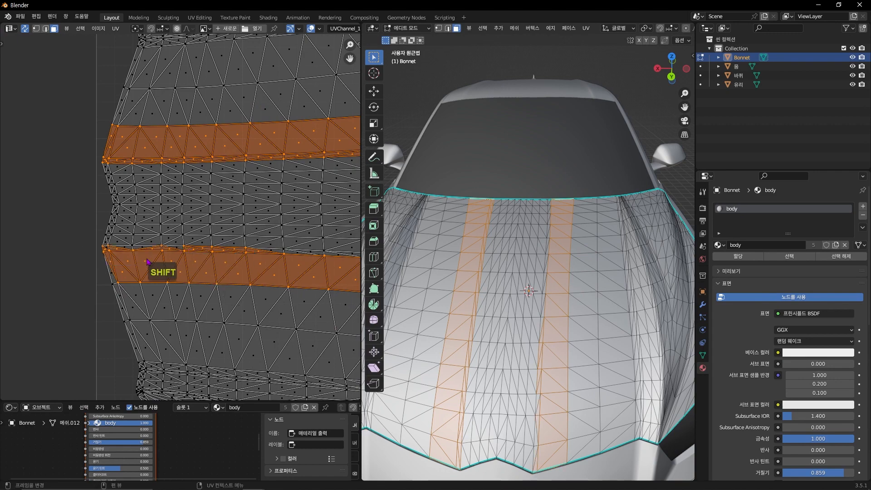
# Correct the second strip's front end and the first narrow faces along its inner edge in the UV layout.
pyautogui.scroll(1, 144, 260)
pyautogui.keyDown('shift'); pyautogui.moveTo(76, 303); pyautogui.dragTo(98, 278); pyautogui.keyUp('shift')
pyautogui.scroll(1, 132, 267)
pyautogui.moveTo(133, 266)
pyautogui.keyDown('shift'); pyautogui.mouseDown(button='middle')
pyautogui.moveTo(119, 281)
pyautogui.moveTo(168, 263)
pyautogui.moveTo(132, 265)
pyautogui.mouseUp(button='middle'); pyautogui.keyUp('shift')
pyautogui.keyDown('shift'); pyautogui.click(91, 270); pyautogui.keyUp('shift')
pyautogui.scroll(3, 134, 272)
pyautogui.keyDown('shift'); pyautogui.click(148, 260); pyautogui.keyUp('shift')
pyautogui.keyDown('shift'); pyautogui.click(243, 265); pyautogui.keyUp('shift')
pyautogui.scroll(-6, 203, 314)
pyautogui.scroll(4, 195, 291)
pyautogui.keyDown('shift'); pyautogui.moveTo(160, 262); pyautogui.dragTo(190, 307); pyautogui.keyUp('shift')
pyautogui.keyDown('shift'); pyautogui.click(282, 272); pyautogui.keyUp('shift')
pyautogui.keyDown('shift'); pyautogui.click(308, 269); pyautogui.keyUp('shift')
pyautogui.keyDown('shift'); pyautogui.moveTo(350, 291); pyautogui.dragTo(143, 300, button='middle'); pyautogui.keyUp('shift')
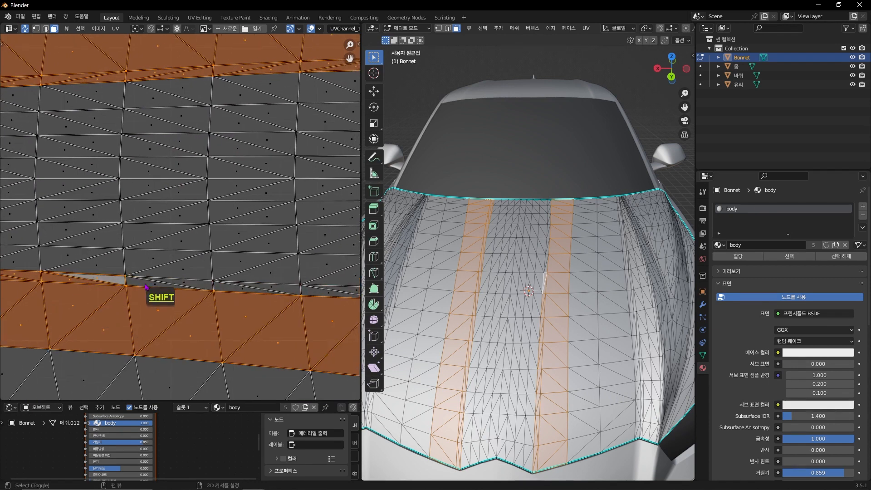
# Add the remaining narrow sliver faces along the second strip's inner edge to the selection.
pyautogui.keyDown('shift'); pyautogui.moveTo(154, 279); pyautogui.dragTo(283, 285); pyautogui.keyUp('shift')
pyautogui.keyDown('shift'); pyautogui.click(169, 287); pyautogui.keyUp('shift')
pyautogui.keyDown('shift'); pyautogui.moveTo(285, 310); pyautogui.dragTo(140, 312, button='middle'); pyautogui.keyUp('shift')
pyautogui.keyDown('shift'); pyautogui.moveTo(164, 309); pyautogui.dragTo(217, 294); pyautogui.keyUp('shift')
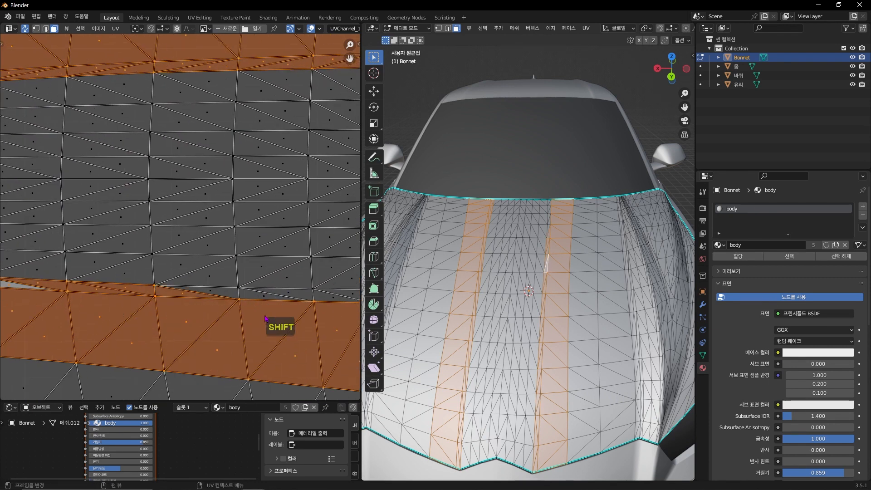
pyautogui.keyDown('shift'); pyautogui.moveTo(264, 314); pyautogui.dragTo(153, 325, button='middle'); pyautogui.keyUp('shift')
pyautogui.keyDown('shift'); pyautogui.moveTo(99, 319); pyautogui.dragTo(273, 320); pyautogui.keyUp('shift')
pyautogui.scroll(-5, 317, 324)
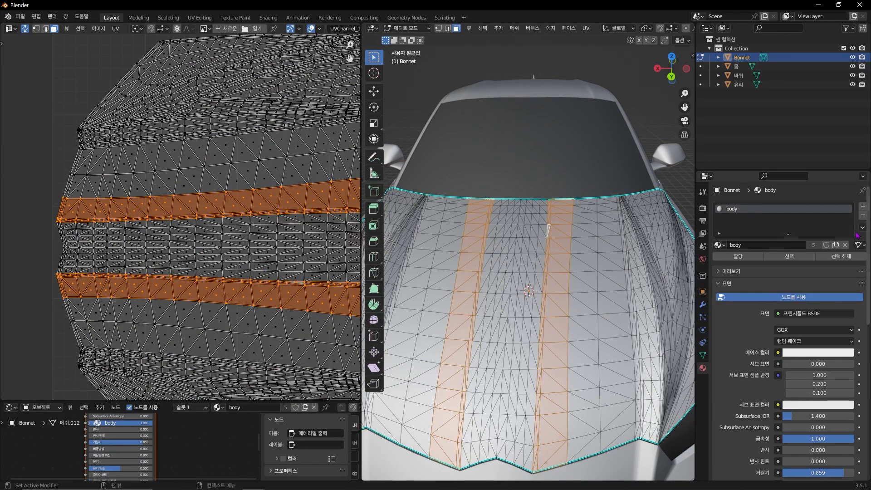
# Add a second material slot to the Bonnet with a new material named R.
pyautogui.click(863, 207)
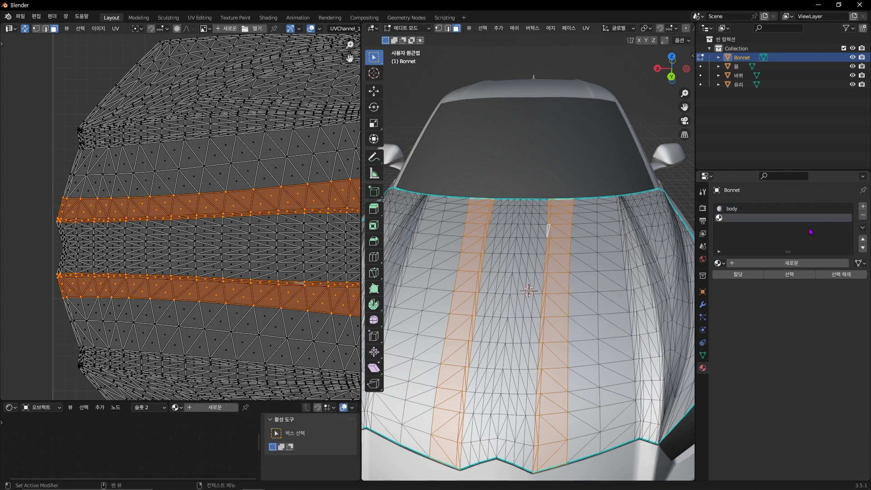
pyautogui.click(804, 264)
pyautogui.click(776, 262)
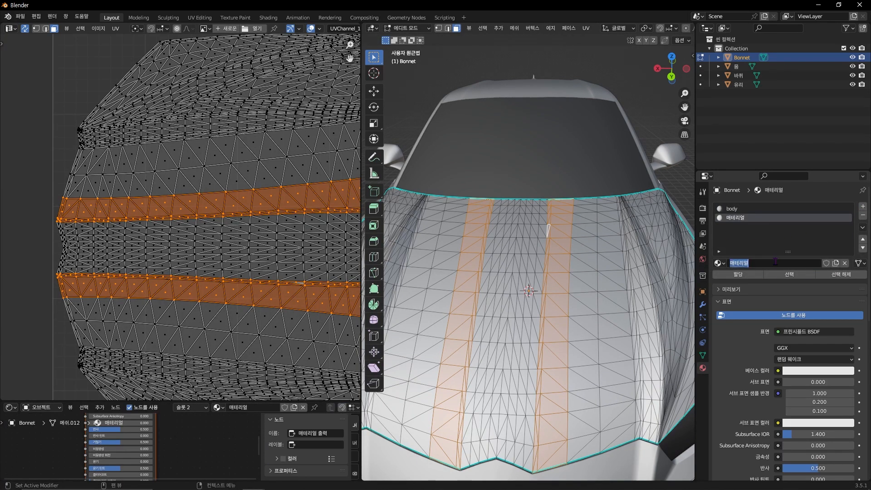
pyautogui.write('R')
pyautogui.press('Return')
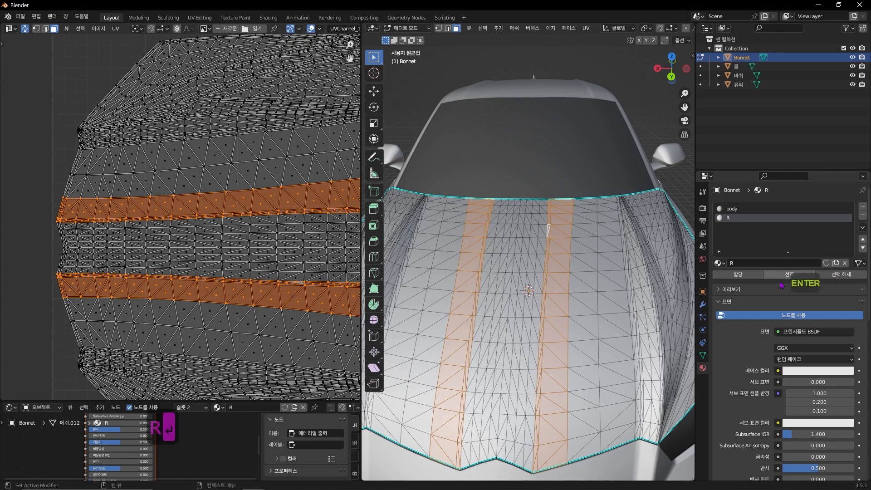
# Set material R's base color to red and assign it to the two selected strips.
pyautogui.click(801, 374)
pyautogui.click(803, 303)
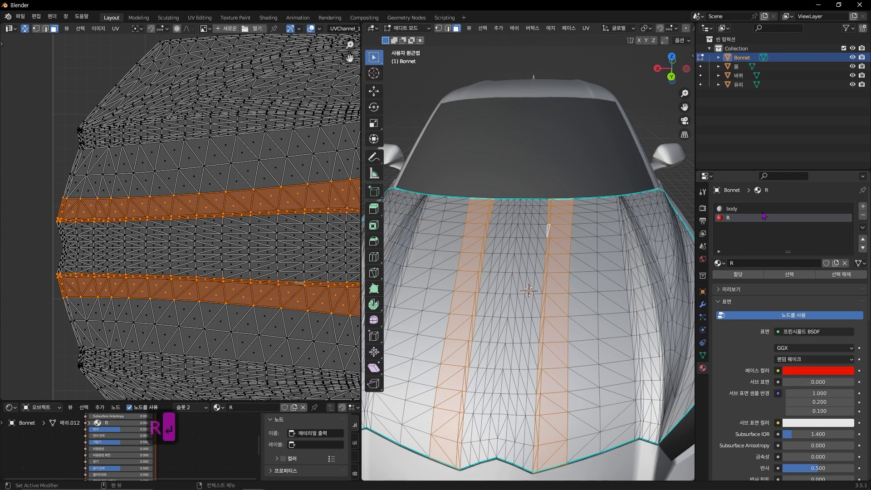
pyautogui.click(737, 275)
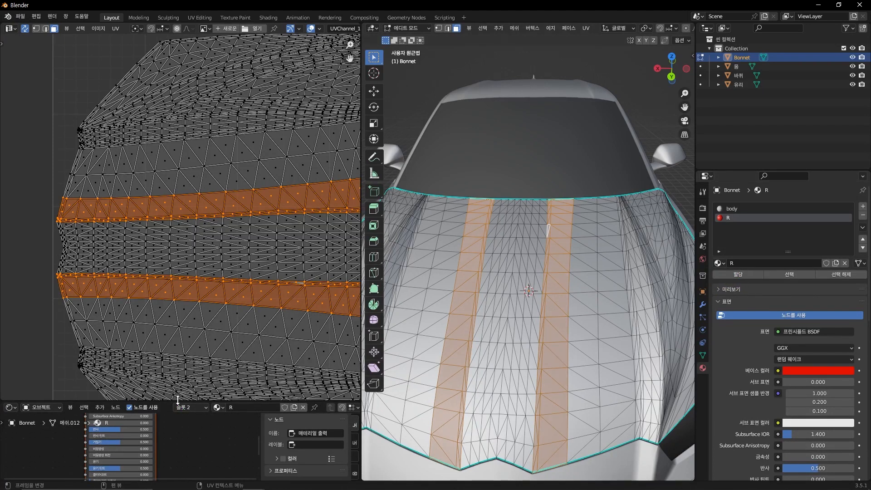
# Enlarge the shader node area and add an Image Texture node beside material R's Principled BSDF.
pyautogui.moveTo(177, 401); pyautogui.dragTo(184, 154)
pyautogui.moveTo(221, 268); pyautogui.dragTo(236, 265, button='middle')
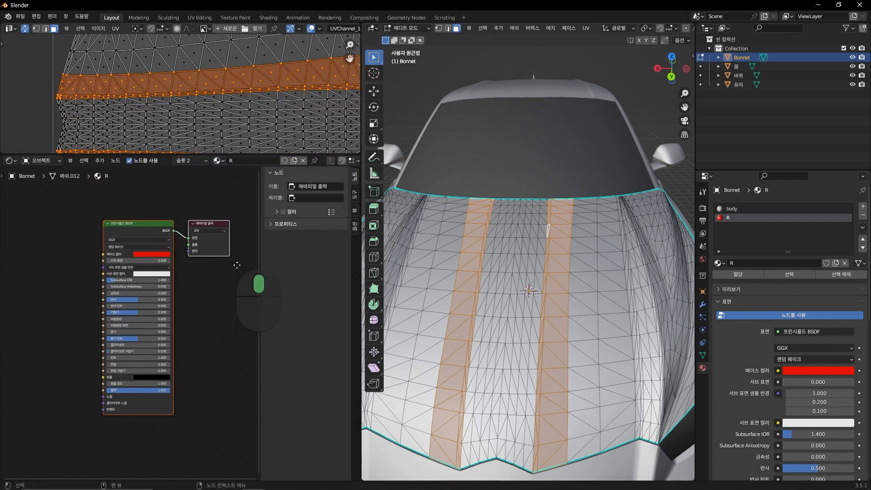
pyautogui.scroll(4, 130, 335)
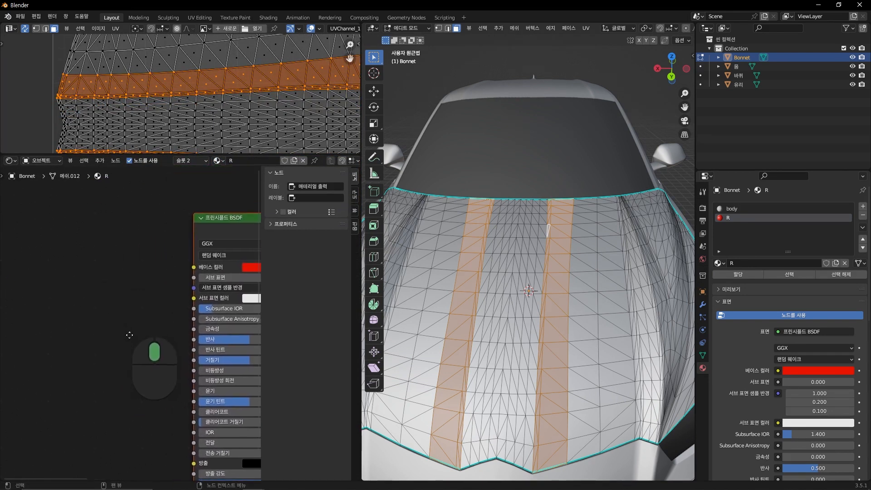
pyautogui.moveTo(129, 335); pyautogui.dragTo(131, 335, button='middle')
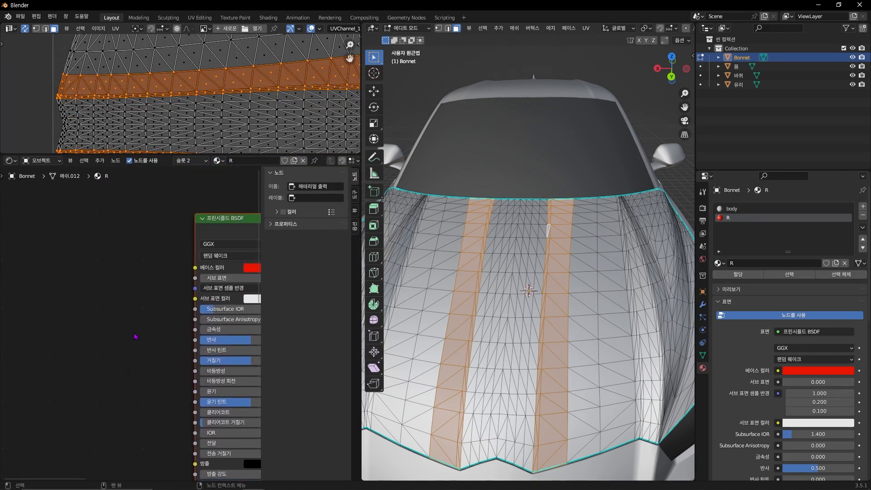
pyautogui.rightClick(78, 256)
pyautogui.click(77, 255)
pyautogui.rightClick(86, 249)
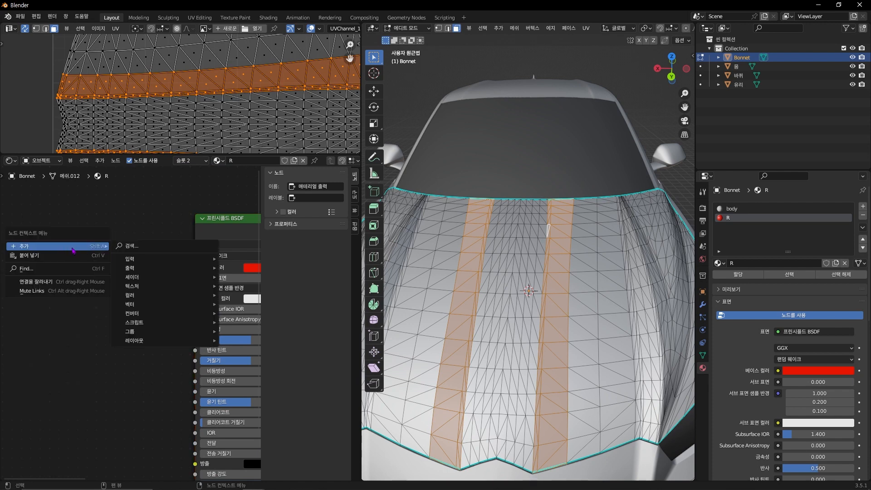
pyautogui.moveTo(140, 292)
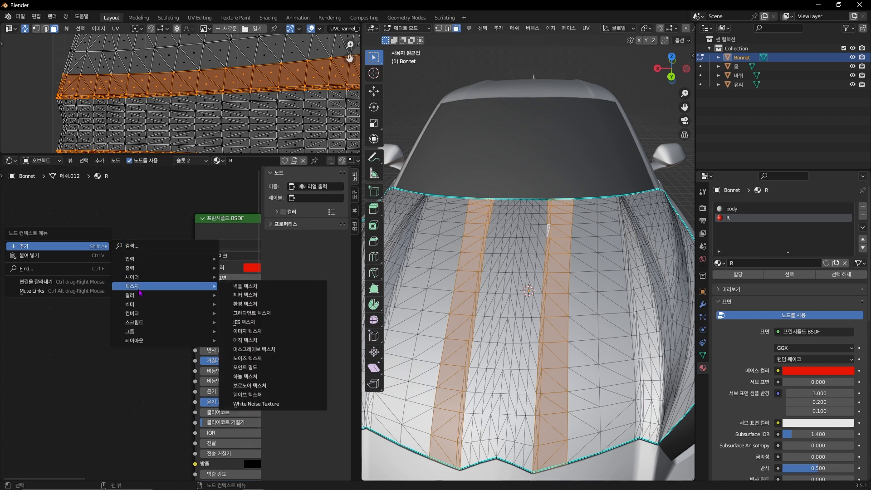
pyautogui.click(278, 332)
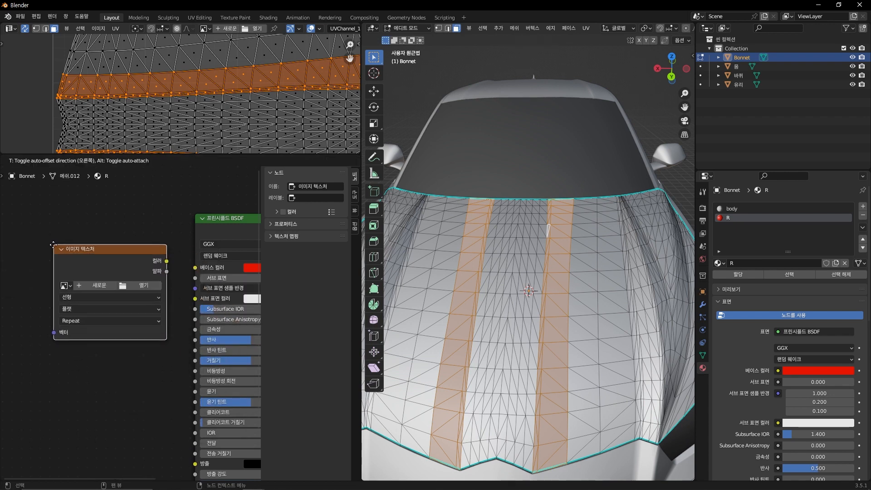
pyautogui.click(80, 304)
# Create a new 1024 × 1024 px image named IDMap_Urus in the Image Texture node.
pyautogui.hotkey('ctrl', 'space')
pyautogui.scroll(4, 202, 190)
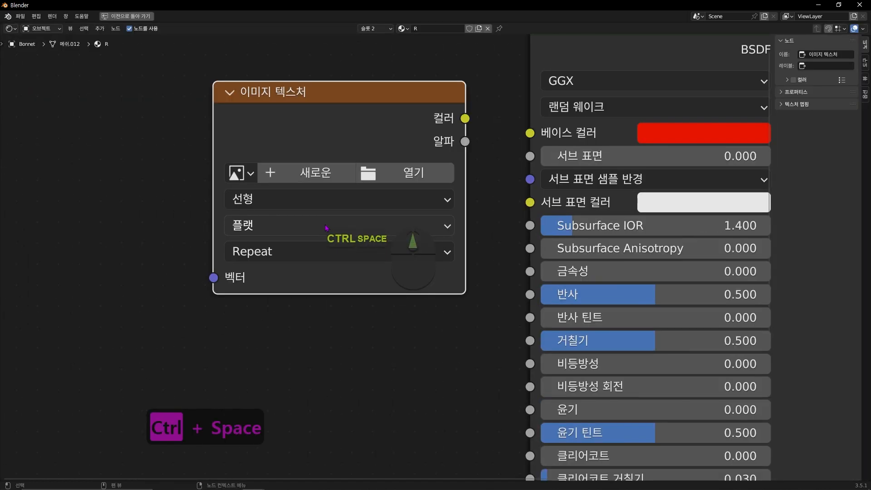
pyautogui.moveTo(202, 190)
pyautogui.mouseDown(button='middle')
pyautogui.moveTo(203, 229)
pyautogui.moveTo(202, 207)
pyautogui.mouseUp(button='middle')
pyautogui.click(318, 189)
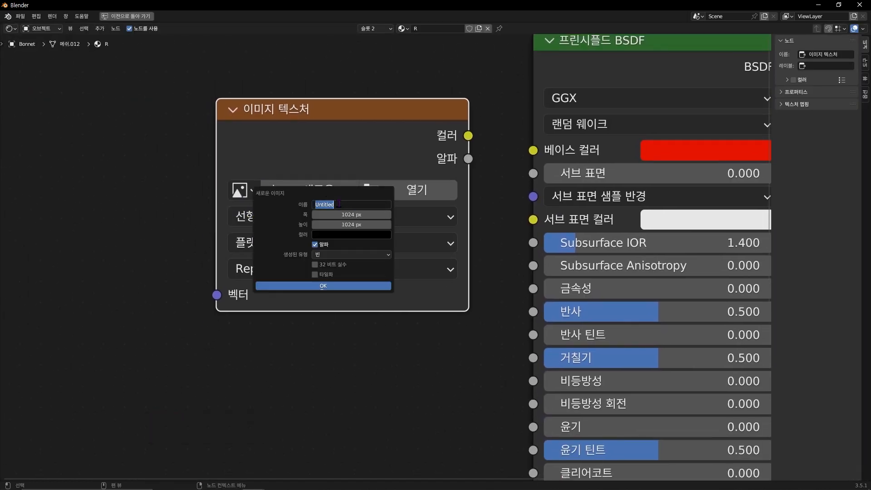
pyautogui.write('IM')
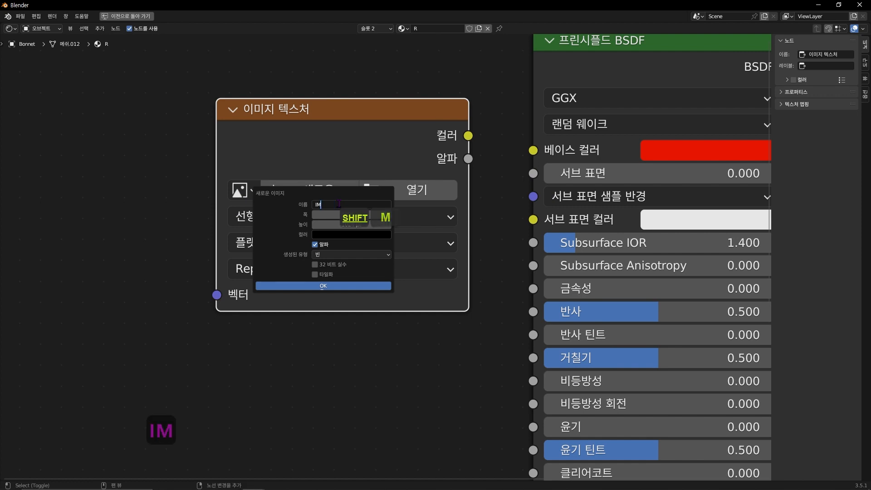
pyautogui.press('BackSpace')
pyautogui.write('DMAP')
pyautogui.press('BackSpace')
pyautogui.press('BackSpace')
pyautogui.write('ap')
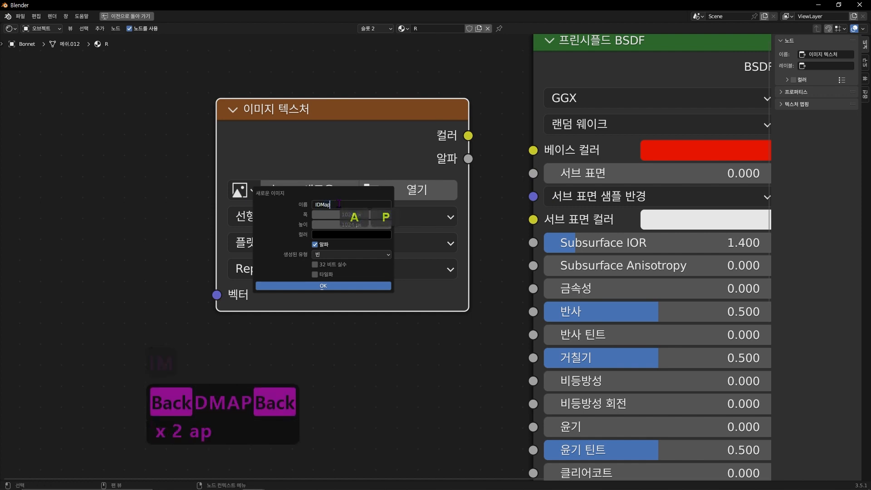
pyautogui.write('_Un')
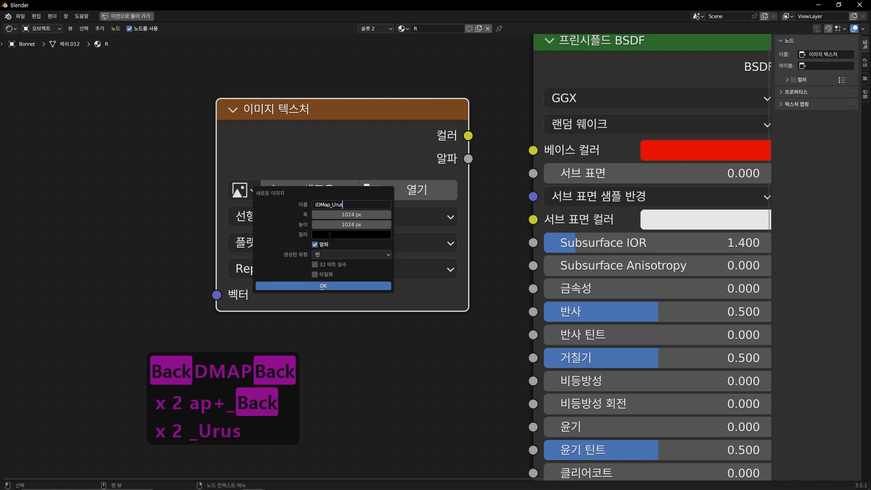
pyautogui.click(359, 286)
pyautogui.hotkey('ctrl', 'space')
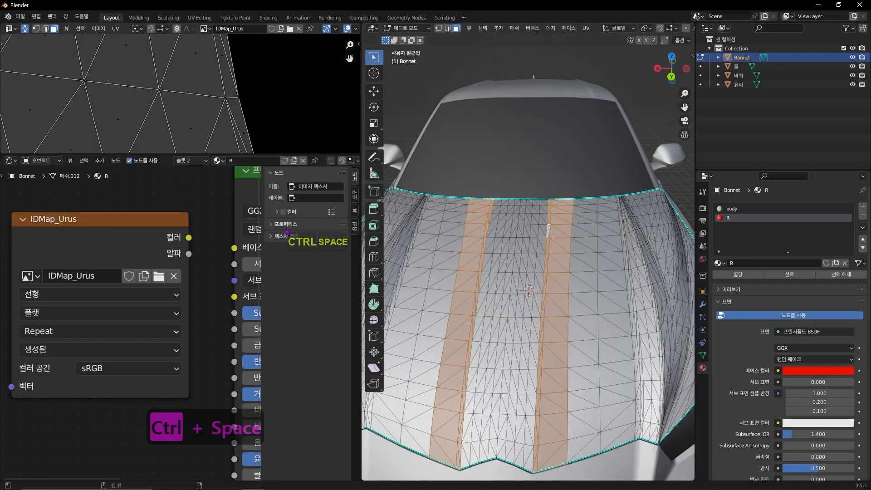
# Copy the IDMap_Urus image texture node from material R into the body material, leaving R as the active material slot.
pyautogui.rightClick(131, 221)
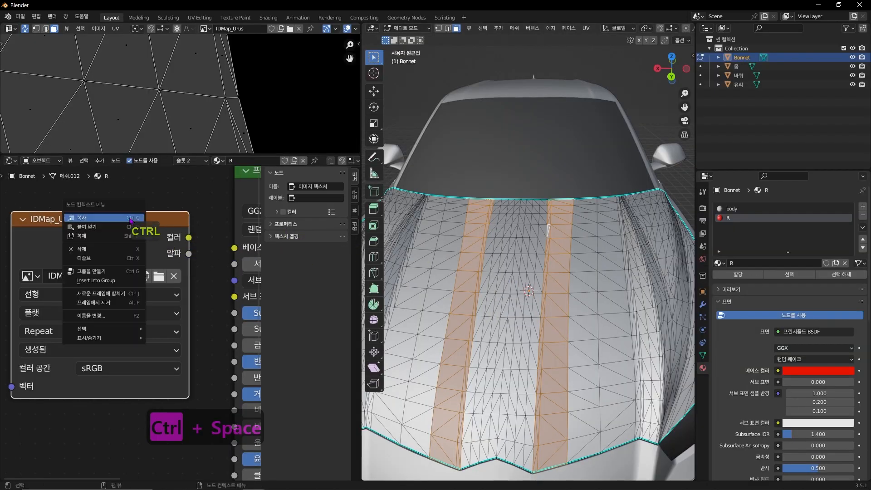
pyautogui.click(121, 219)
pyautogui.click(771, 209)
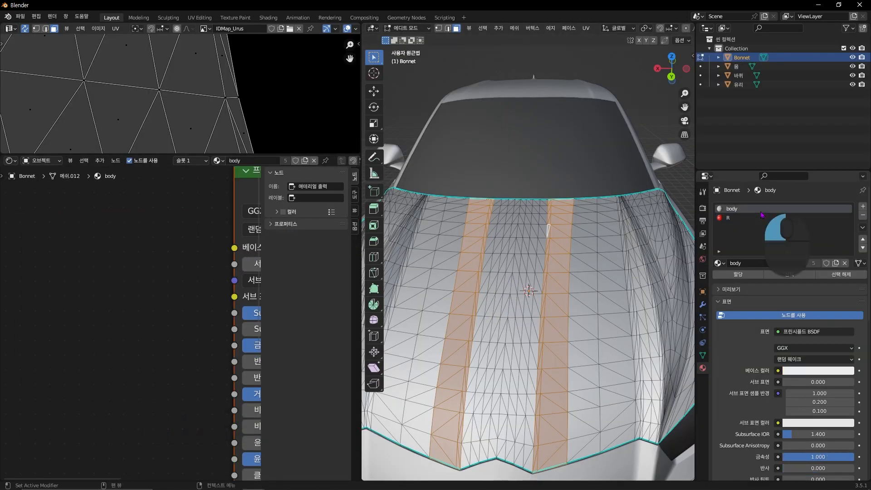
pyautogui.rightClick(38, 224)
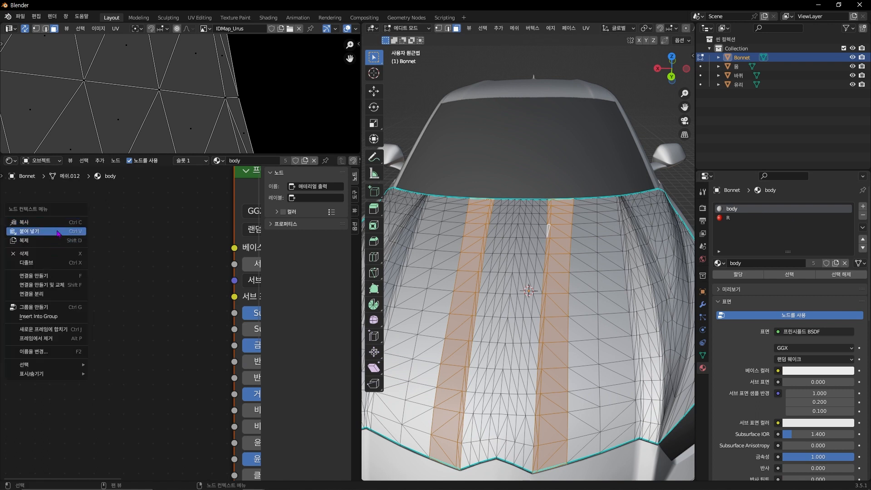
pyautogui.click(71, 232)
pyautogui.click(193, 203)
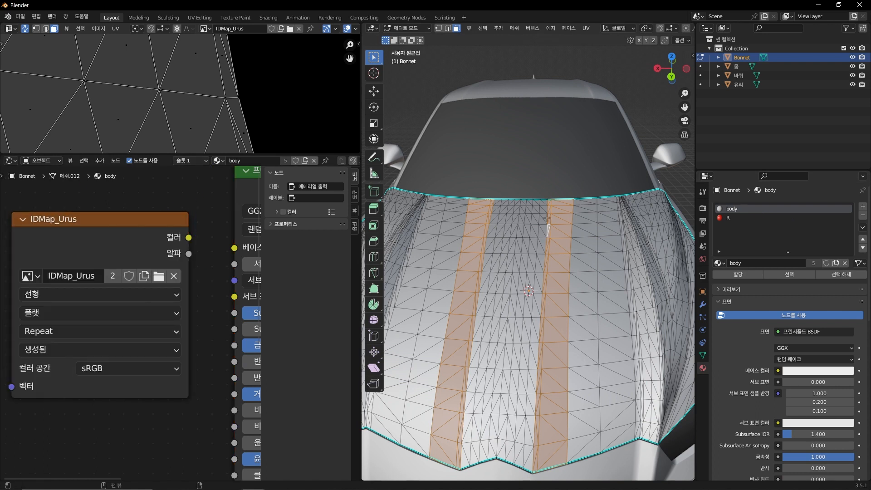
pyautogui.click(738, 219)
pyautogui.click(740, 211)
pyautogui.click(741, 217)
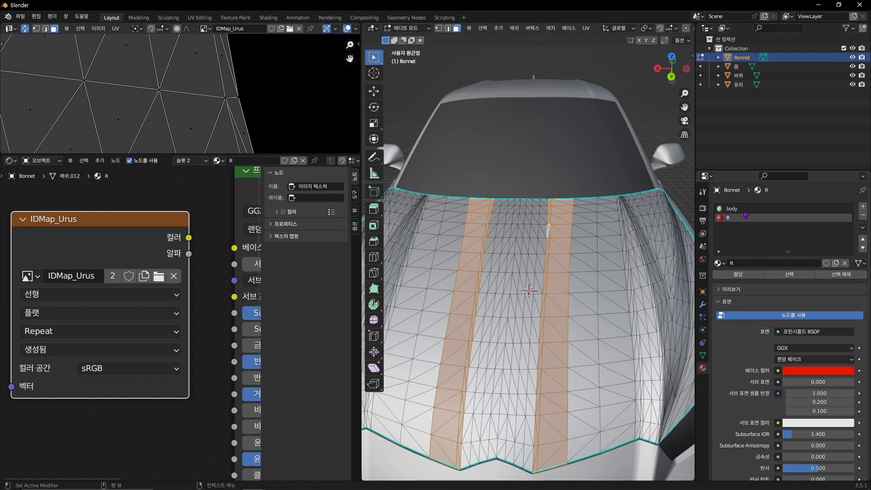
pyautogui.click(744, 211)
pyautogui.click(747, 218)
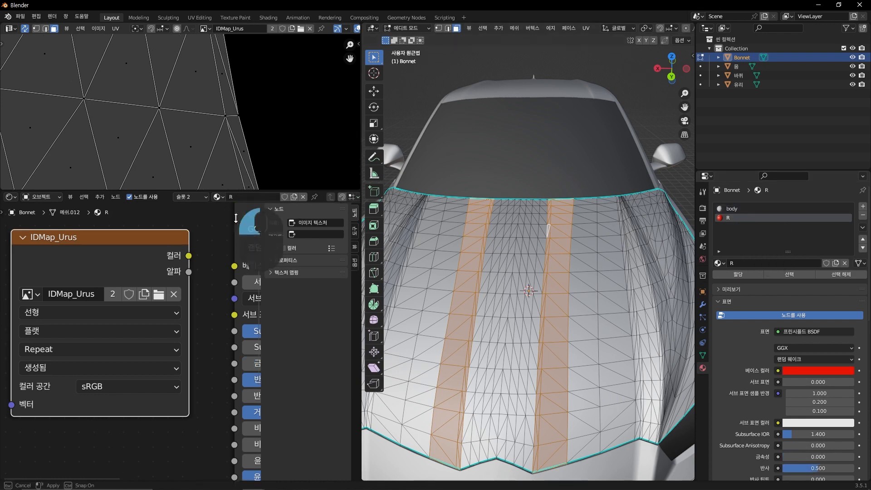
# Enlarge the UV editor area and display the IDMap_Urus image behind the Bonnet's full UV layout.
pyautogui.moveTo(226, 154); pyautogui.dragTo(226, 400)
pyautogui.scroll(-5, 194, 227)
pyautogui.moveTo(194, 227); pyautogui.dragTo(171, 207, button='middle')
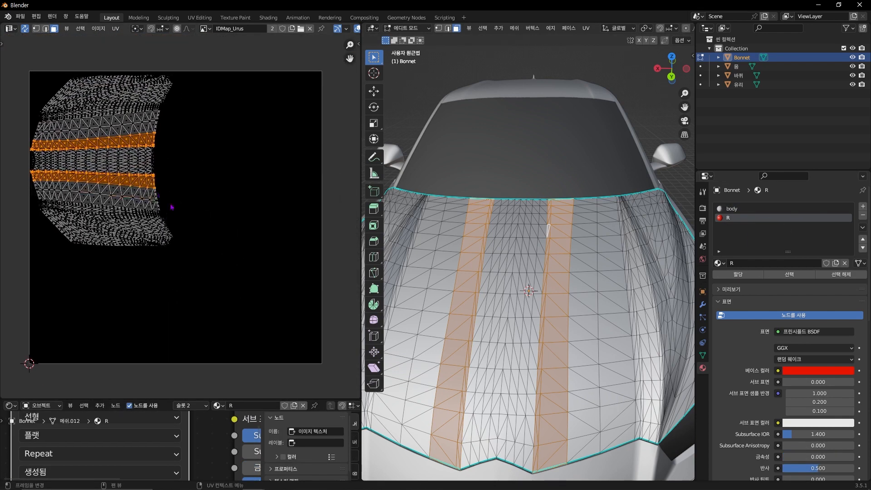
pyautogui.press('F12')
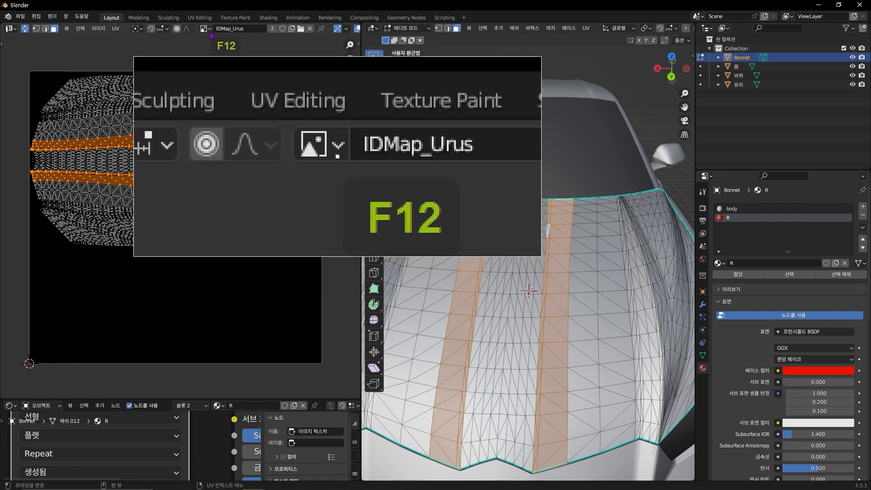
pyautogui.click(207, 29)
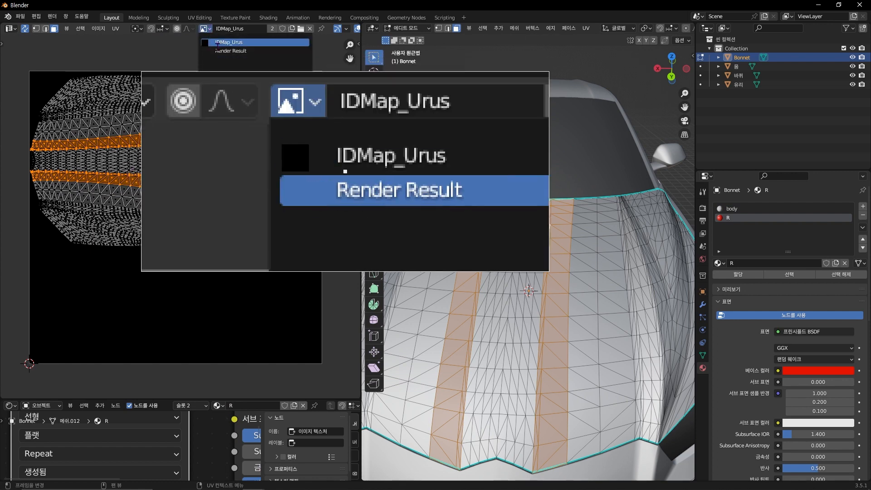
pyautogui.click(238, 43)
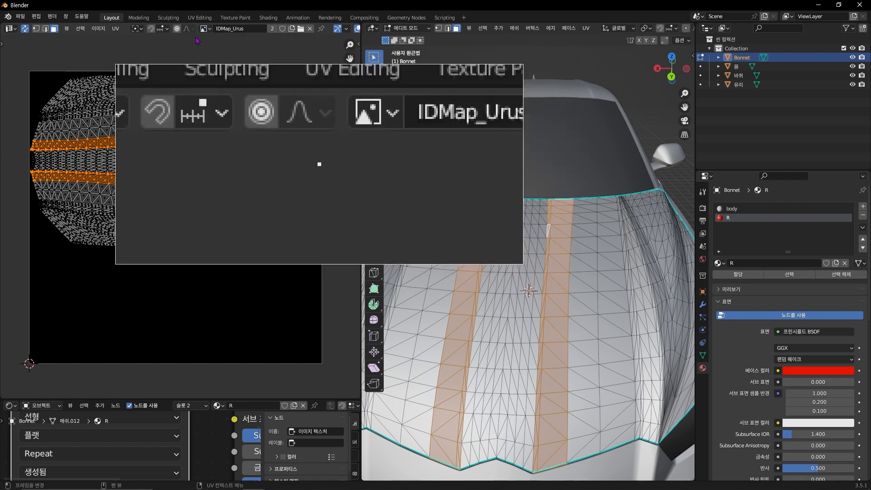
pyautogui.press('F12')
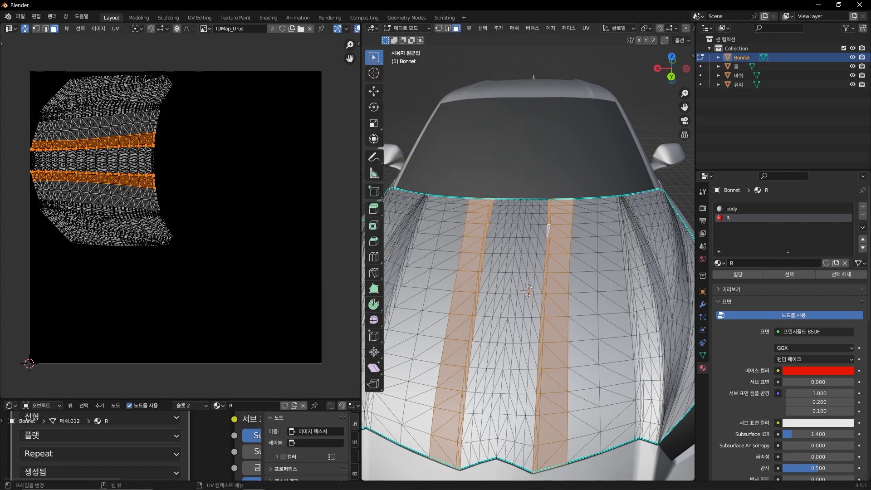
pyautogui.press('F12')
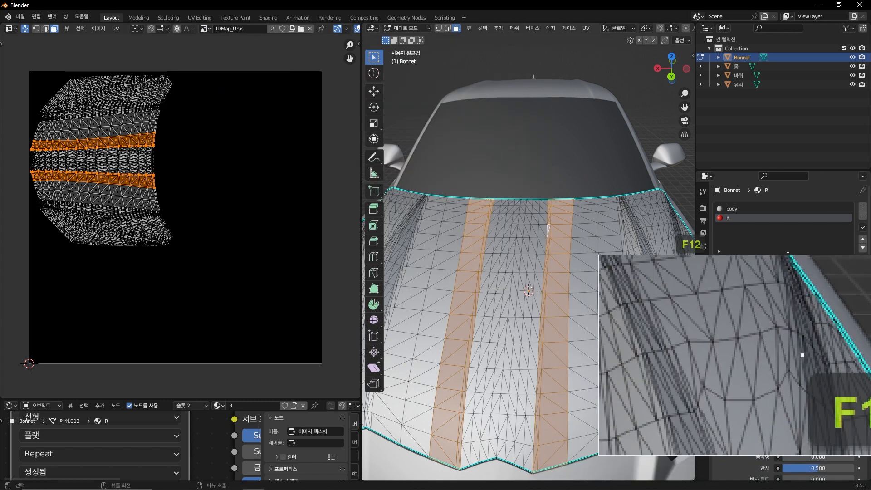
# Widen the properties area, then set the render engine to Cycles and its device to GPU compute.
pyautogui.click(703, 209)
pyautogui.moveTo(695, 212); pyautogui.dragTo(395, 212)
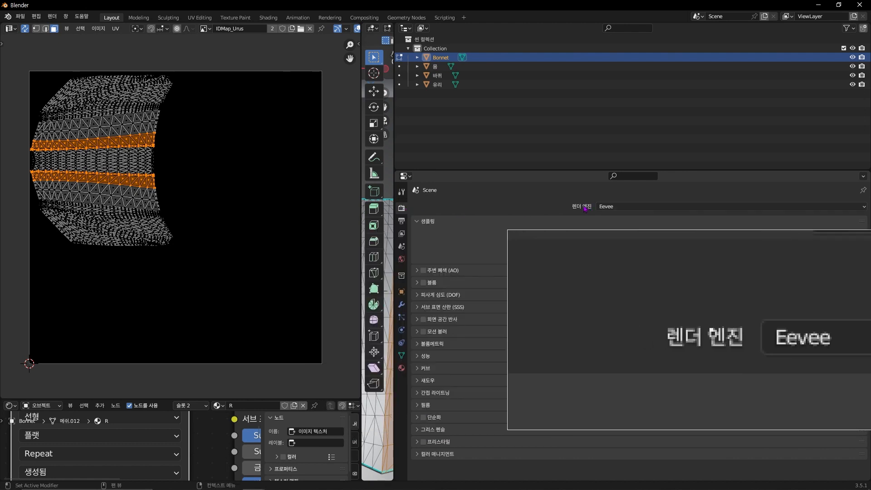
pyautogui.click(606, 207)
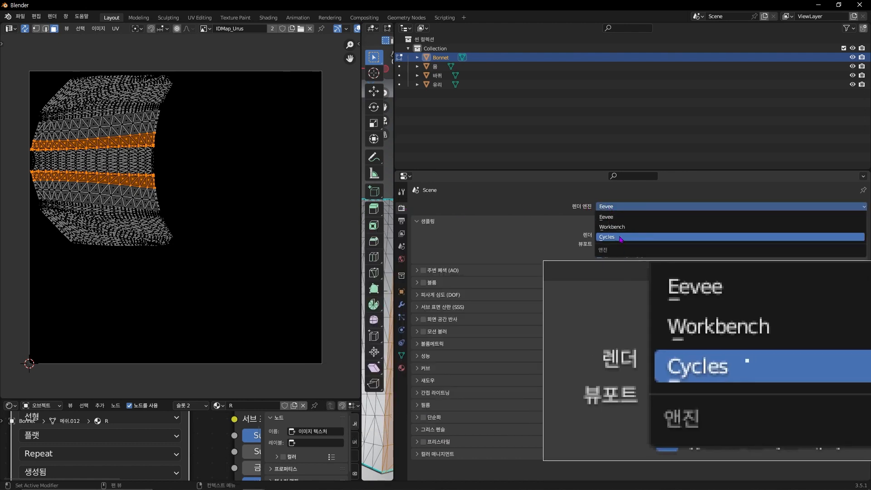
pyautogui.click(617, 237)
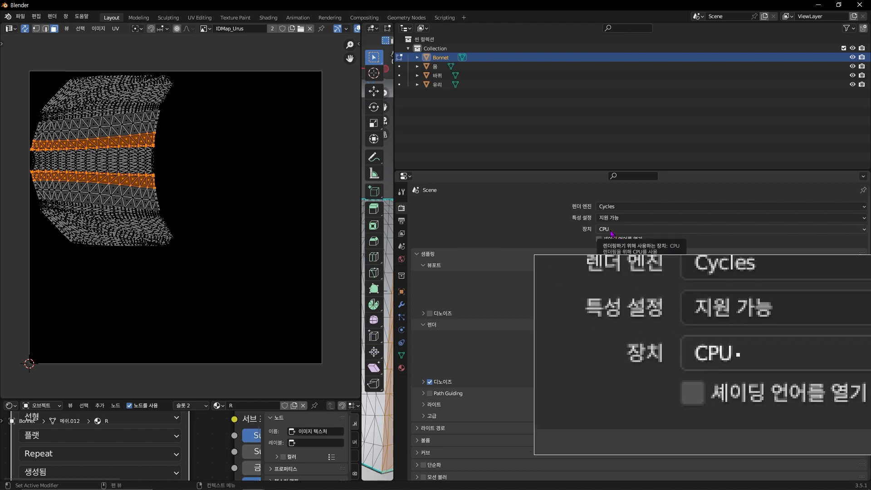
pyautogui.click(611, 229)
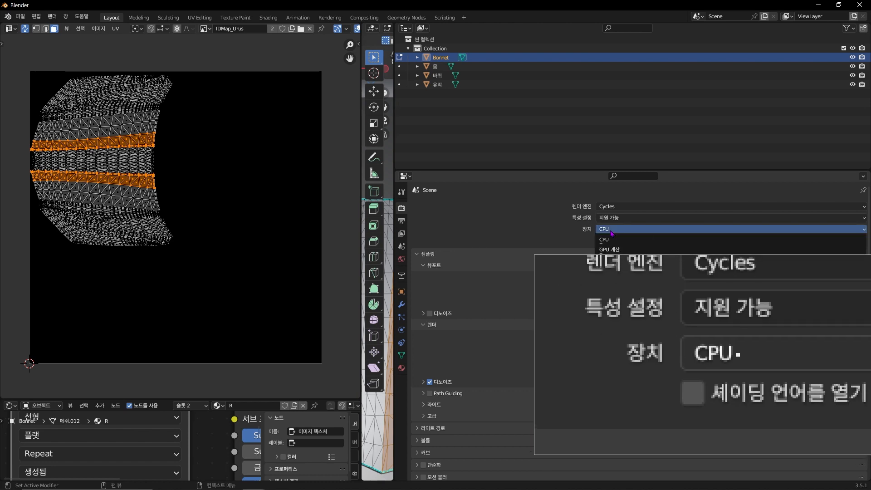
pyautogui.click(635, 251)
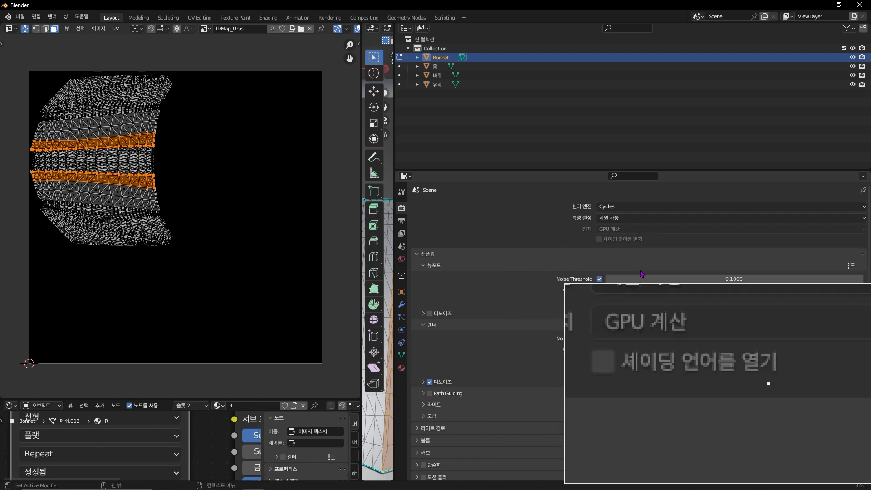
# Halve the render Max Samples to 2048.
pyautogui.scroll(-2, 529, 326)
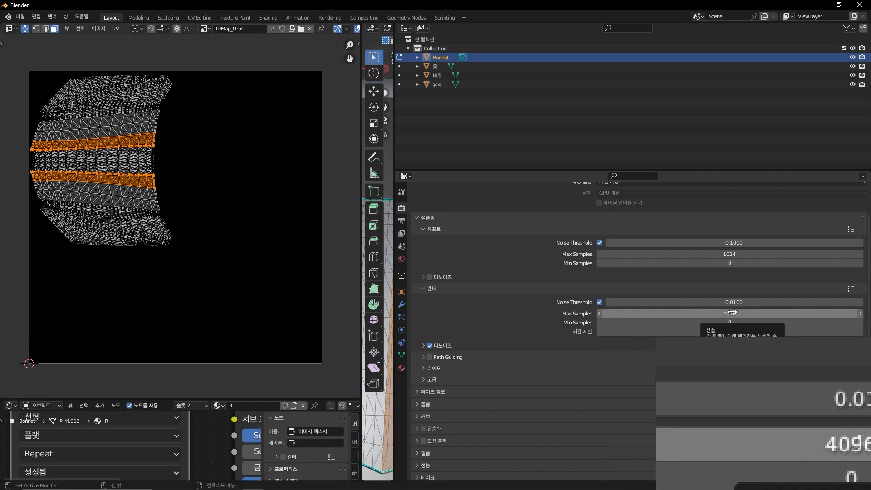
pyautogui.click(713, 313)
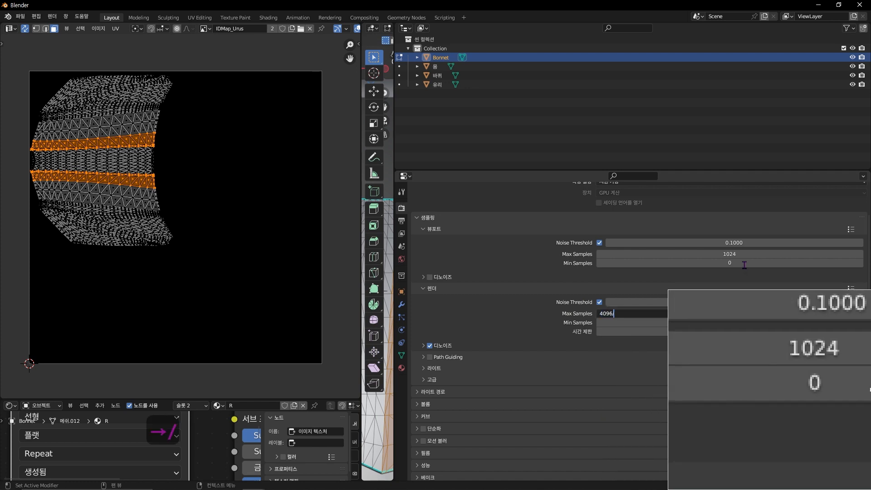
pyautogui.write('/2')
pyautogui.press('Return')
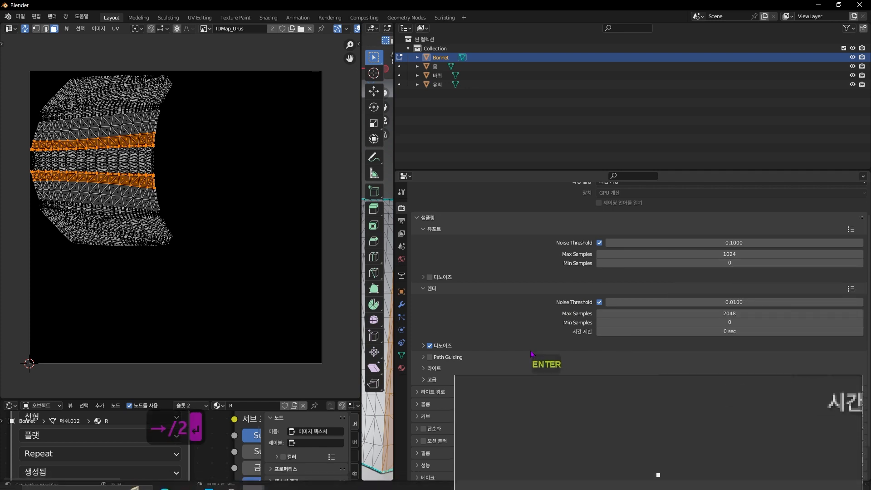
# Set the bake type to Diffuse with only the Color contribution enabled, turning off Direct and Indirect.
pyautogui.scroll(-3, 671, 354)
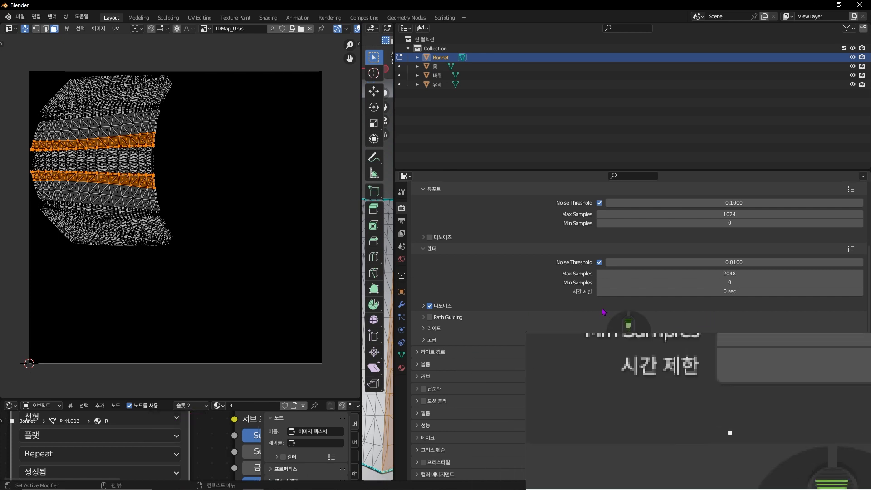
pyautogui.click(429, 438)
pyautogui.scroll(-10, 460, 407)
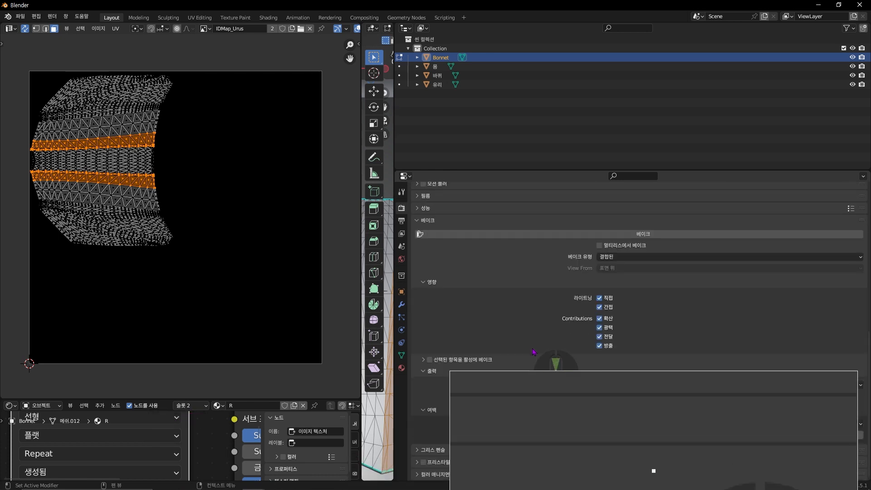
pyautogui.click(619, 257)
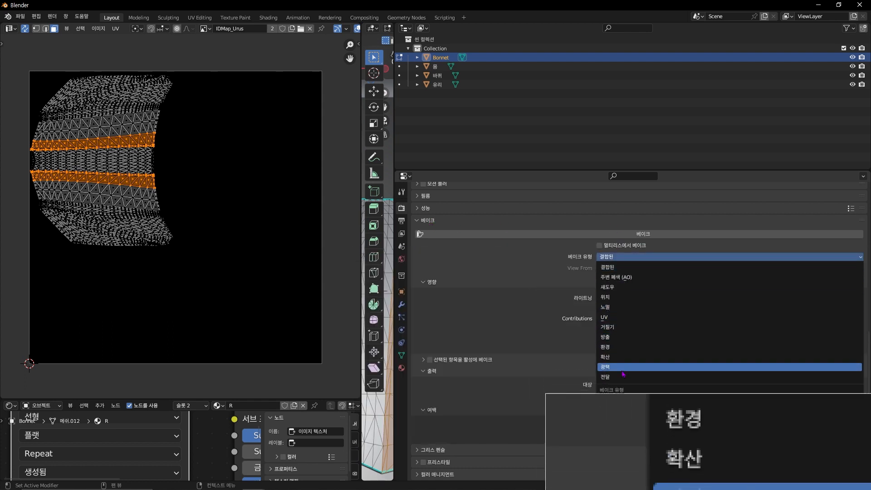
pyautogui.click(622, 357)
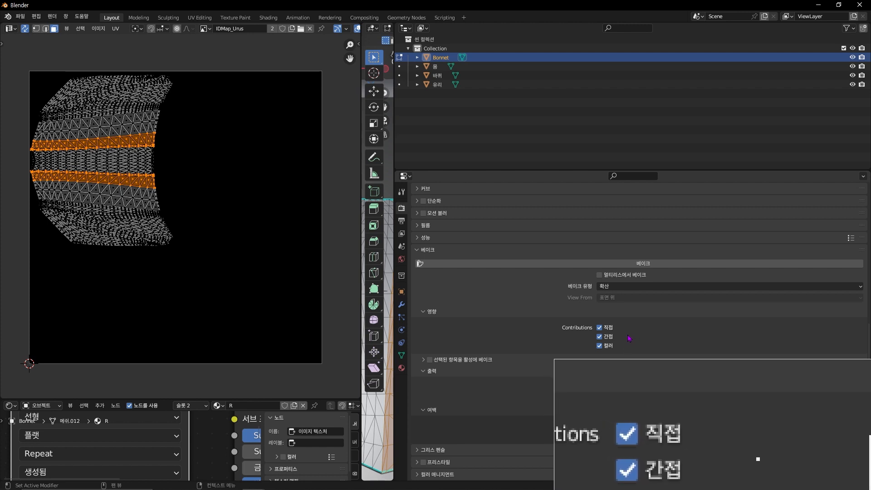
pyautogui.click(600, 328)
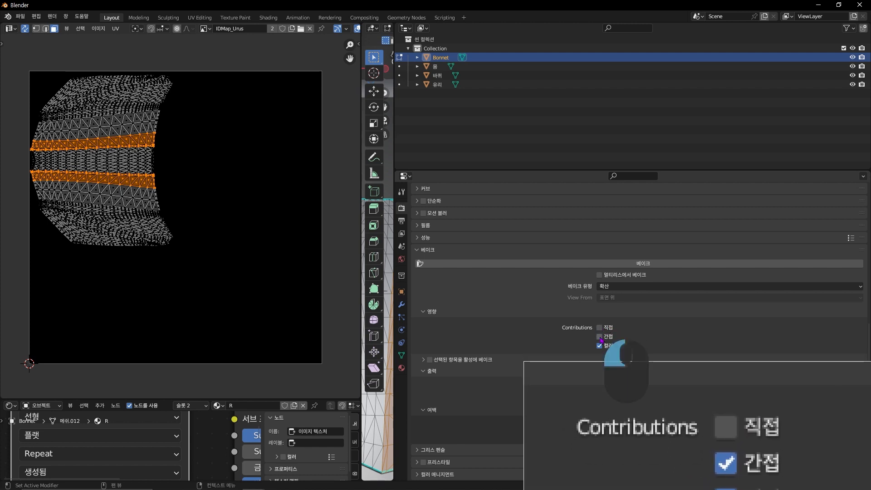
pyautogui.click(599, 337)
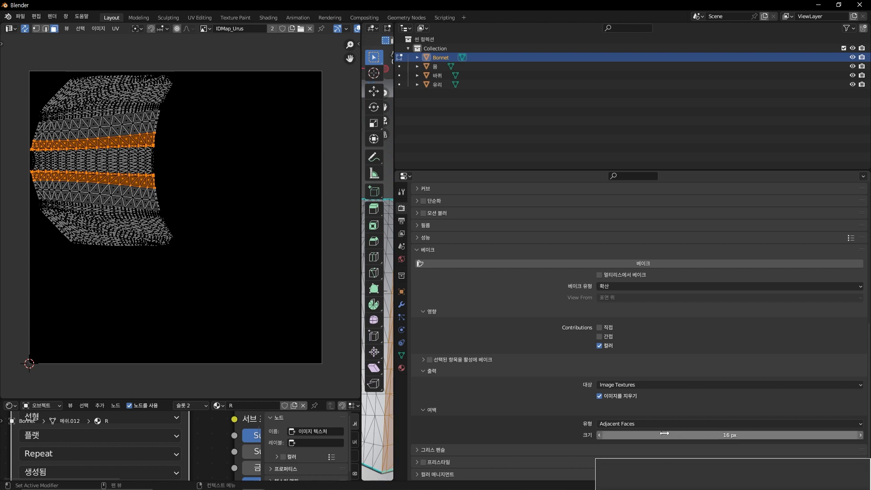
# Bake the Bonnet's diffuse colors into the IDMap_Urus image, restore the 3D viewport's width and deselect the faces.
pyautogui.click(558, 265)
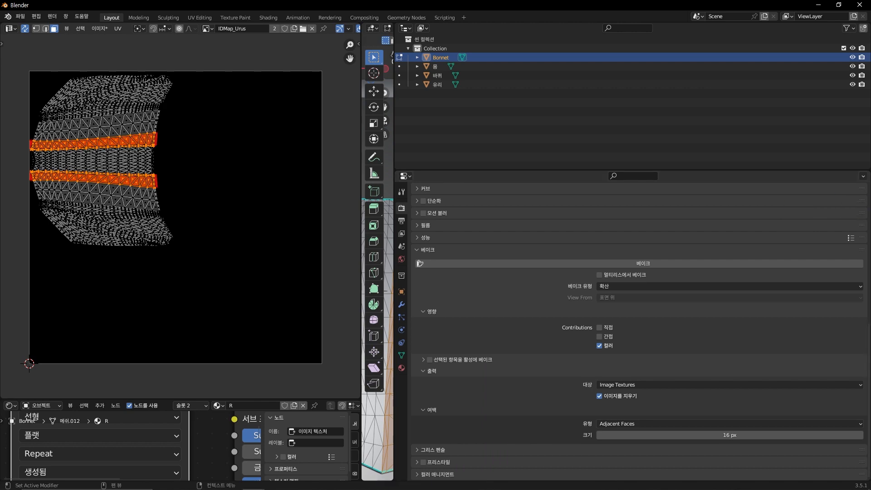
pyautogui.moveTo(394, 212); pyautogui.dragTo(725, 210)
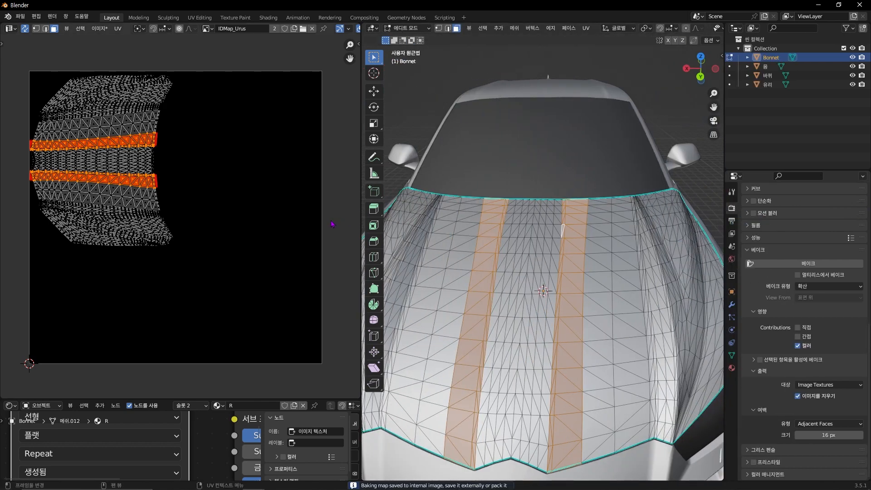
pyautogui.click(286, 256)
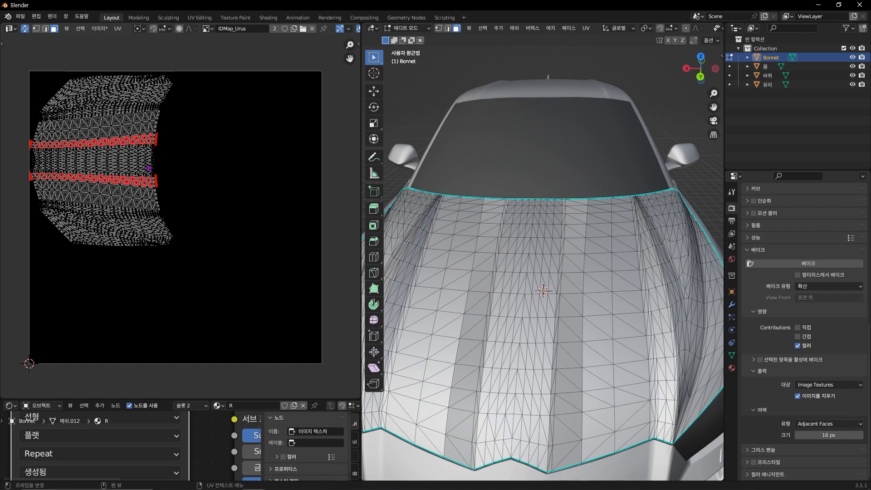
# Save the baked image as IDMap_Urus.png in the lamborghini-urus-2018 textures folder, using PNG format, RGB color and lowered compression.
pyautogui.click(100, 28)
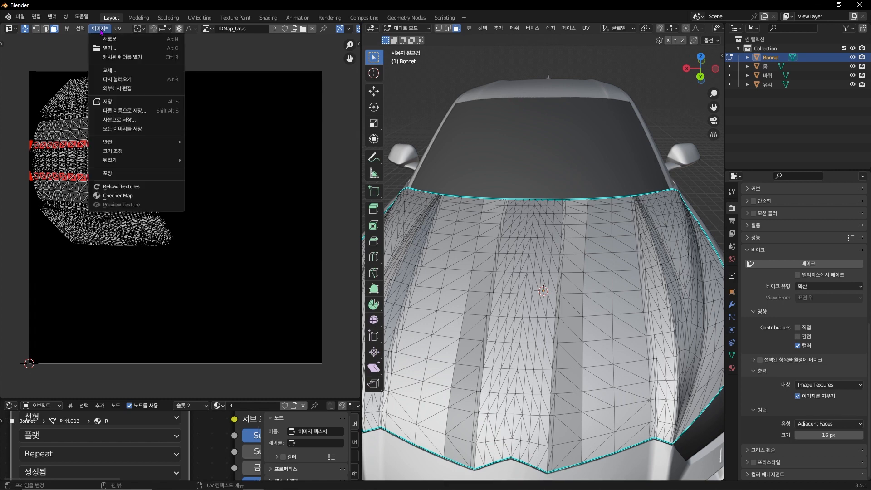
pyautogui.click(123, 110)
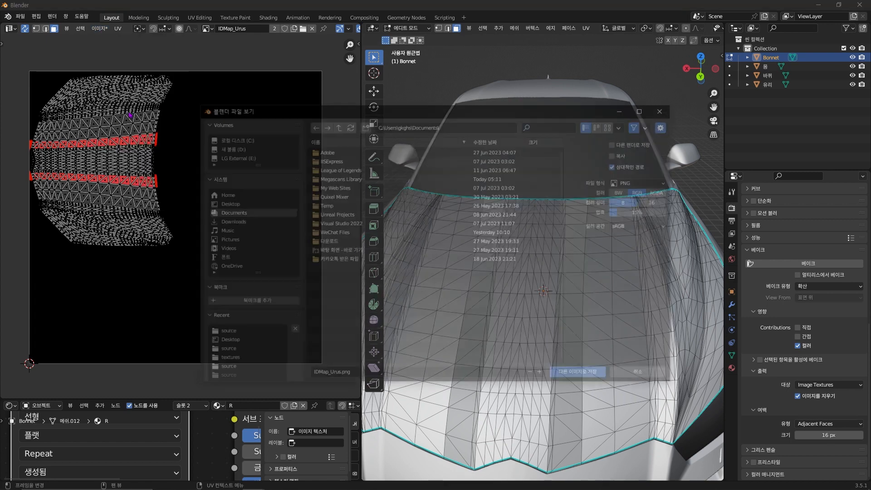
pyautogui.click(232, 204)
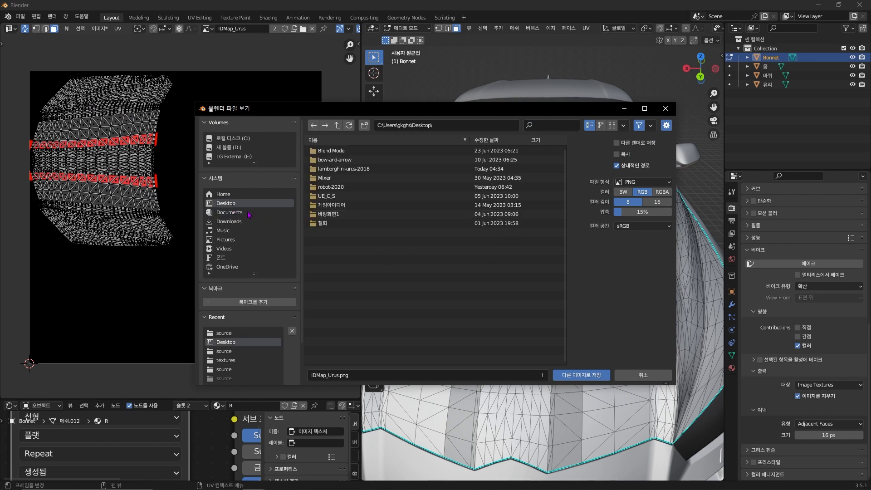
pyautogui.doubleClick(344, 169)
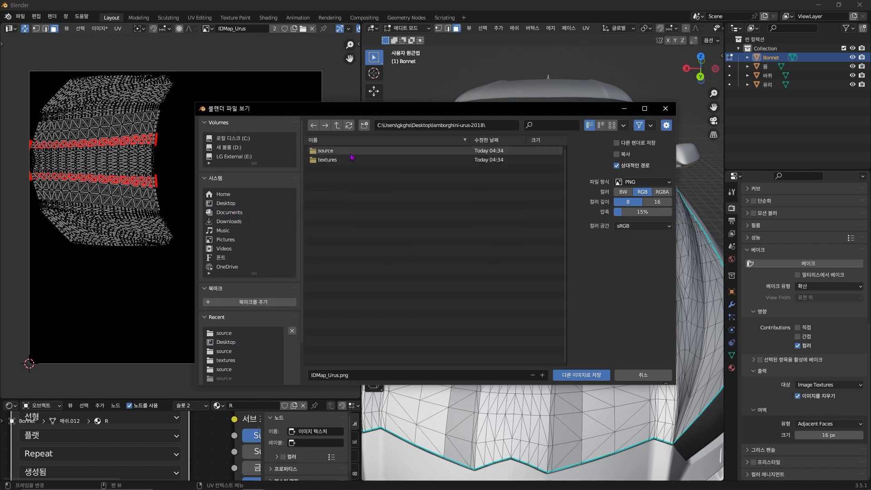
pyautogui.click(348, 162)
pyautogui.doubleClick(348, 163)
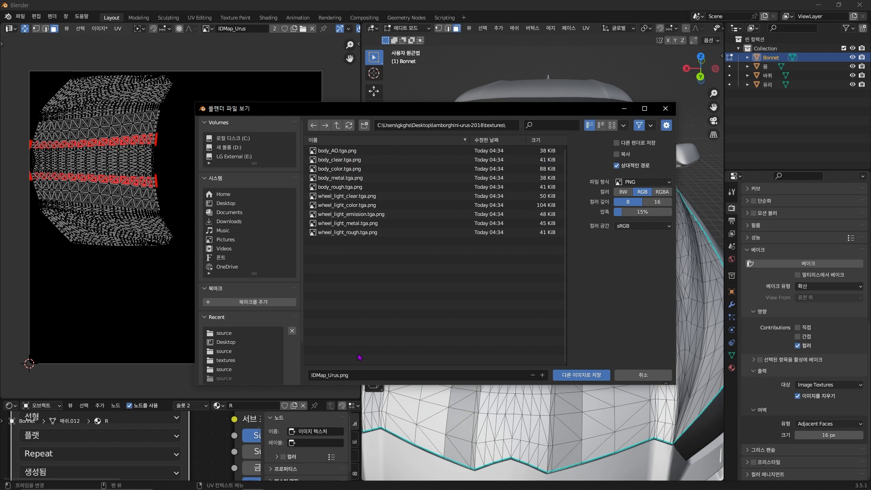
pyautogui.click(379, 375)
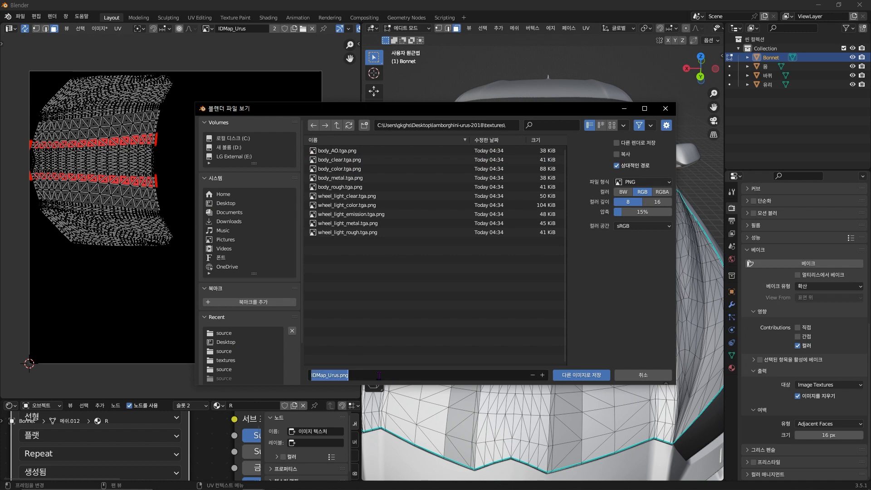
pyautogui.click(645, 191)
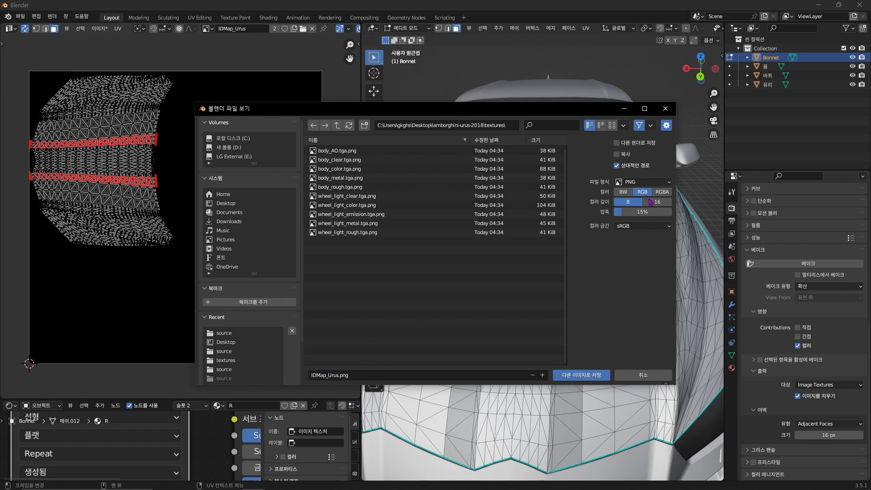
pyautogui.moveTo(652, 214); pyautogui.dragTo(615, 213)
pyautogui.click(586, 377)
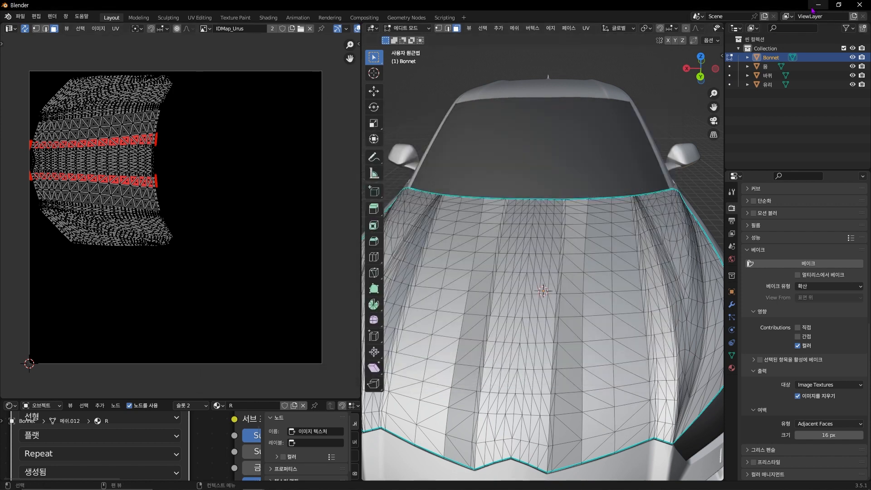
# Switch to Quixel Mixer, open the Study_Material mix and view the car from its front corner.
pyautogui.click(818, 5)
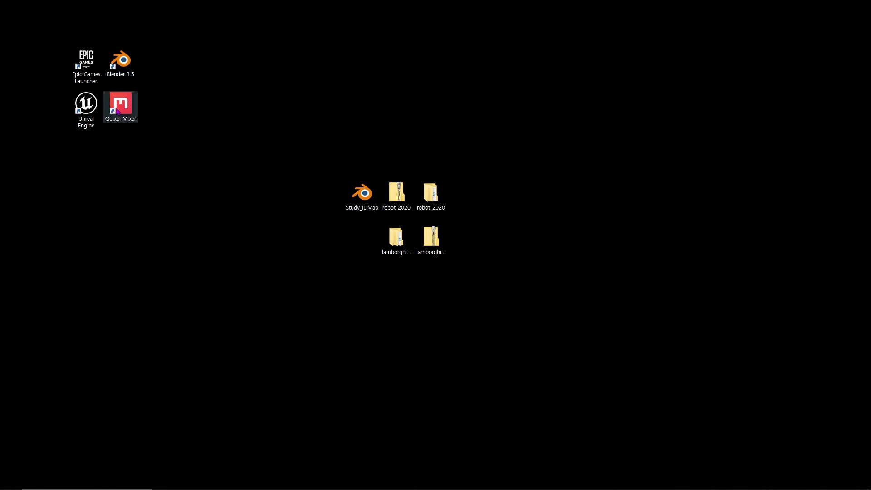
pyautogui.click(117, 110)
pyautogui.doubleClick(117, 110)
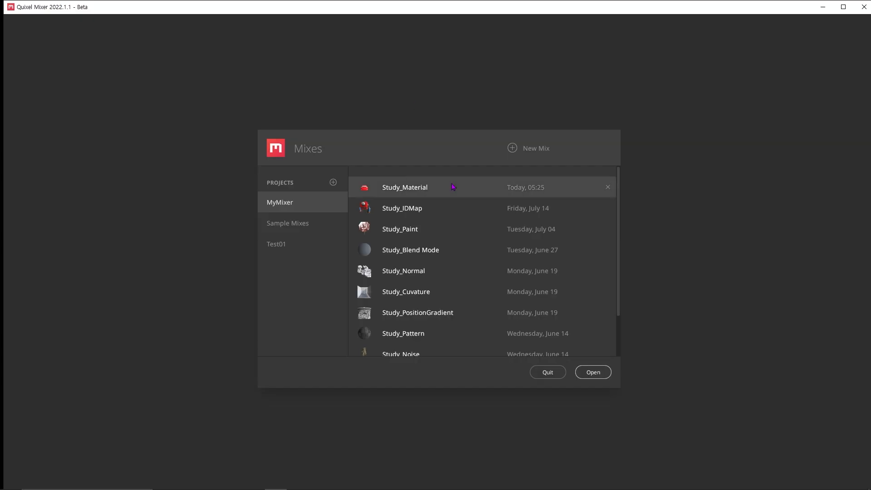
pyautogui.doubleClick(453, 187)
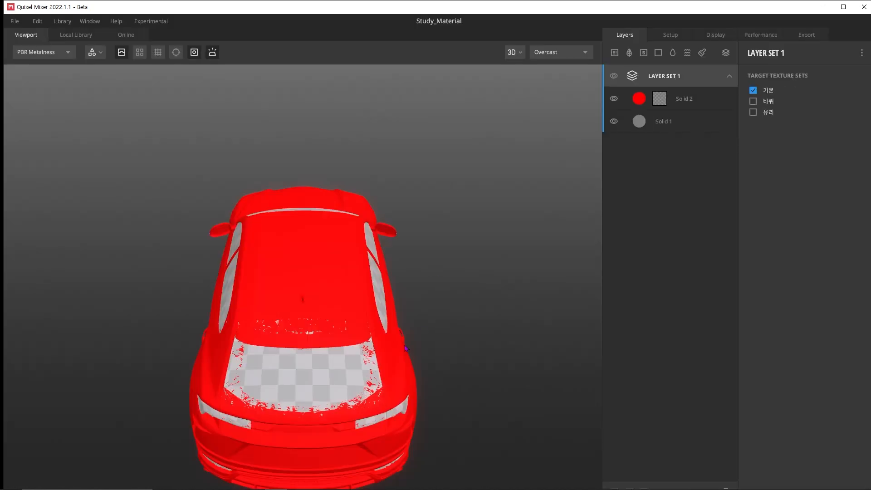
pyautogui.keyDown('alt'); pyautogui.moveTo(453, 186); pyautogui.dragTo(435, 299); pyautogui.keyUp('alt')
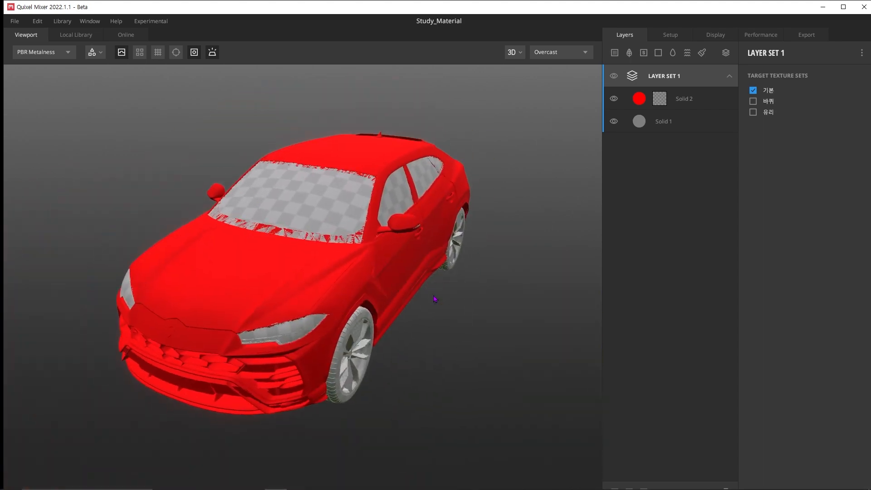
# Import IDMap_Urus from the lamborghini-urus-2018 textures folder as the Material ID map of the 기본 texture set.
pyautogui.click(678, 37)
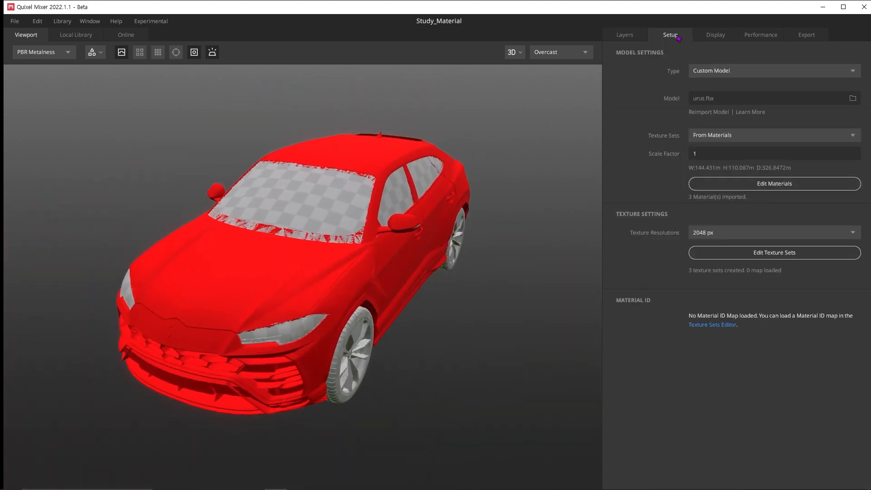
pyautogui.click(717, 255)
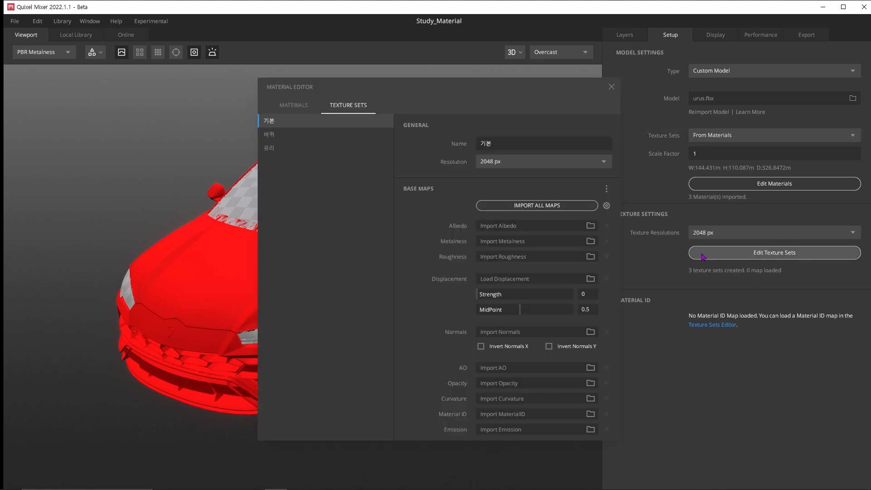
pyautogui.moveTo(300, 126); pyautogui.dragTo(395, 123)
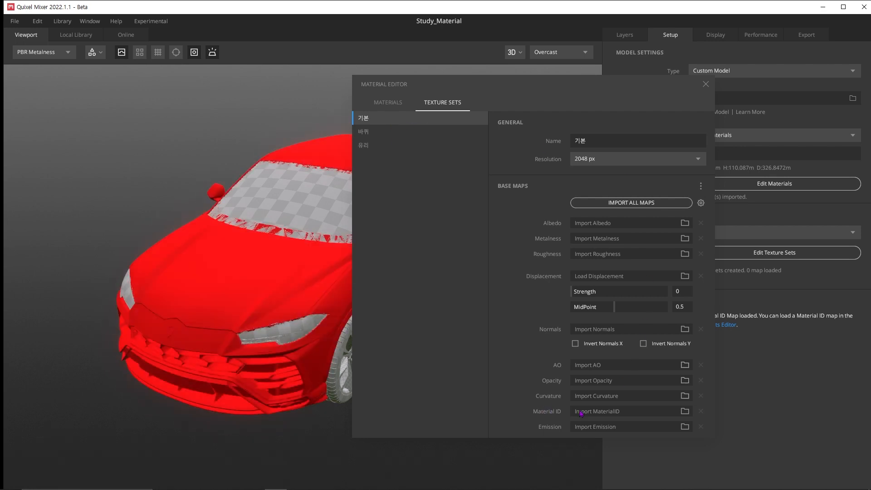
pyautogui.click(686, 412)
pyautogui.doubleClick(156, 88)
pyautogui.doubleClick(105, 81)
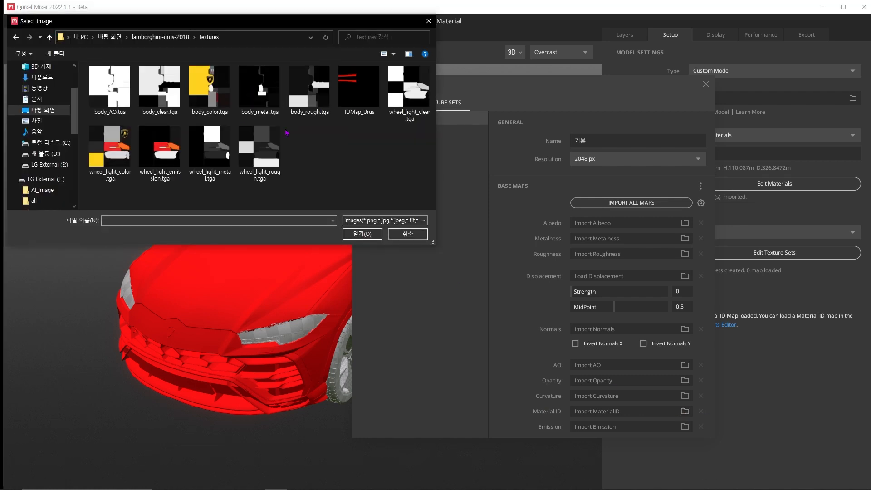
pyautogui.doubleClick(358, 89)
pyautogui.click(706, 85)
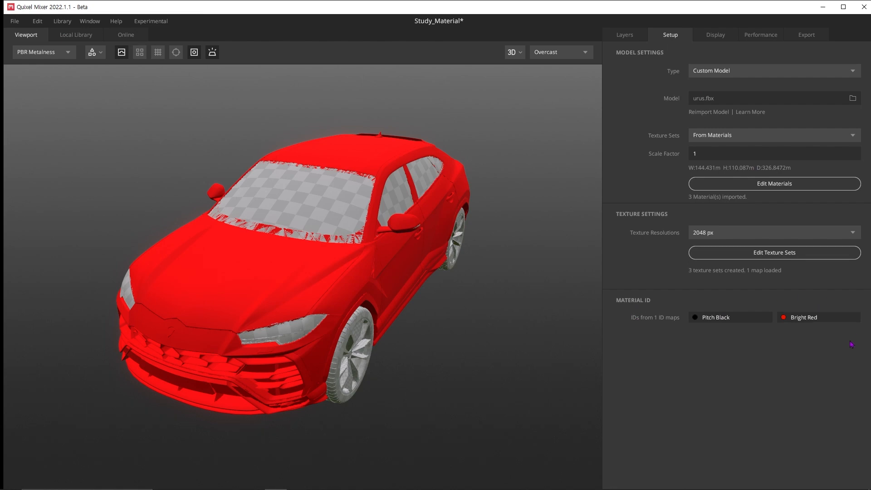
# Enable the Bright Red ID in the Solid 2 layer's Material ID mask.
pyautogui.click(624, 34)
pyautogui.click(686, 99)
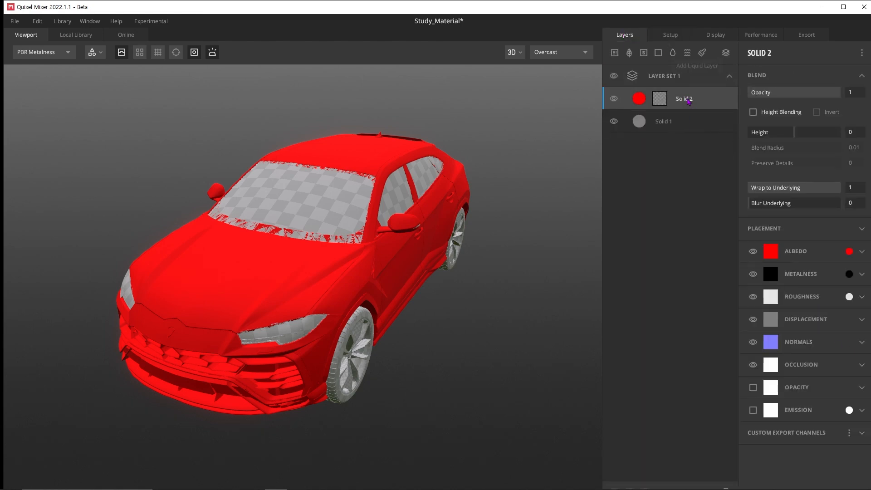
pyautogui.click(661, 100)
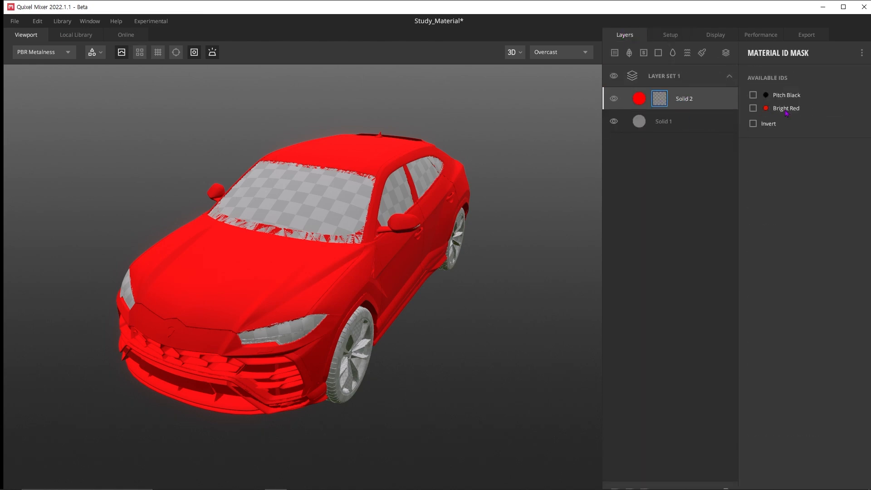
pyautogui.click(754, 108)
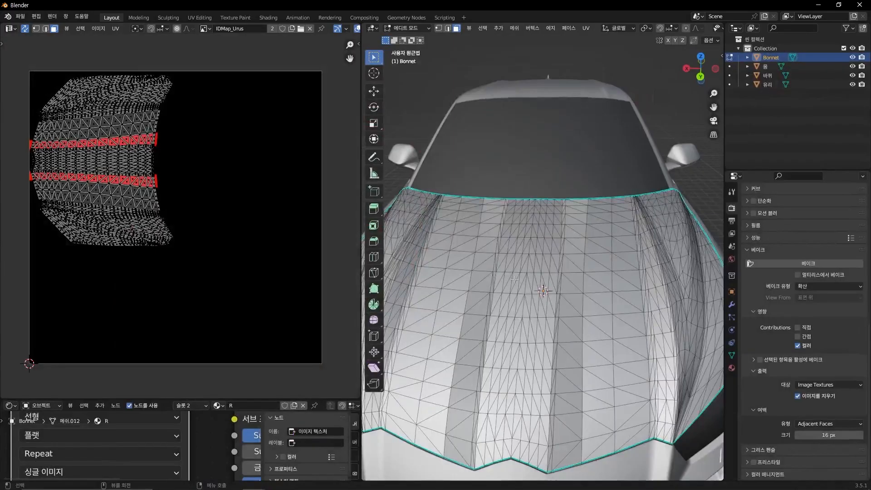
# Switch back to Blender, put Bonnet and 몸 into Edit Mode together, and examine their UV overlap with the red stripes in a maximized UV editor.
pyautogui.scroll(-5, 542, 313)
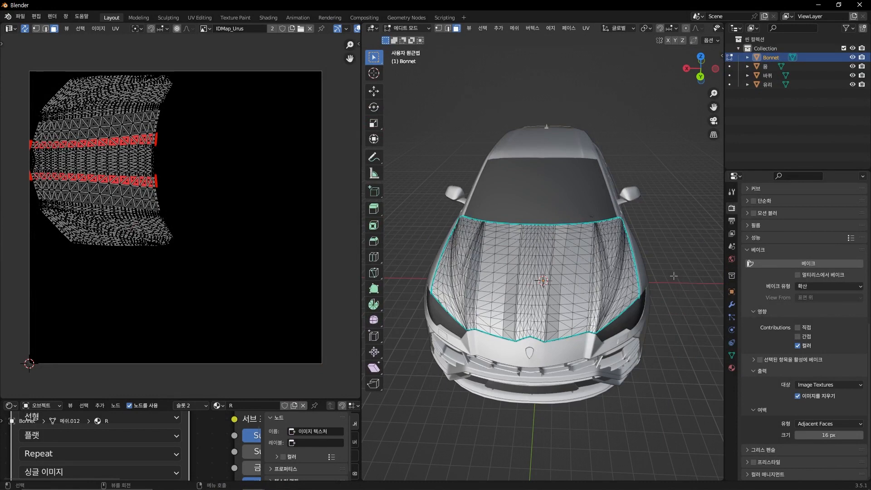
pyautogui.press('Tab')
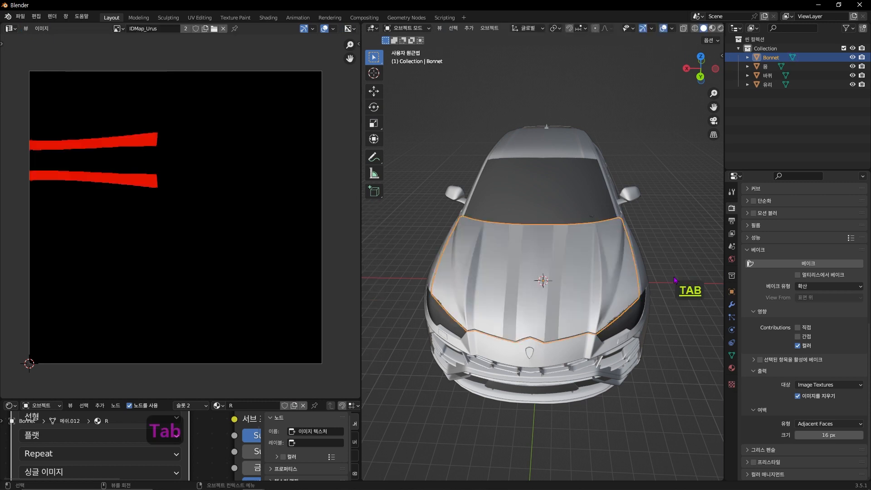
pyautogui.keyDown('shift'); pyautogui.click(764, 66); pyautogui.keyUp('shift')
pyautogui.press('Tab')
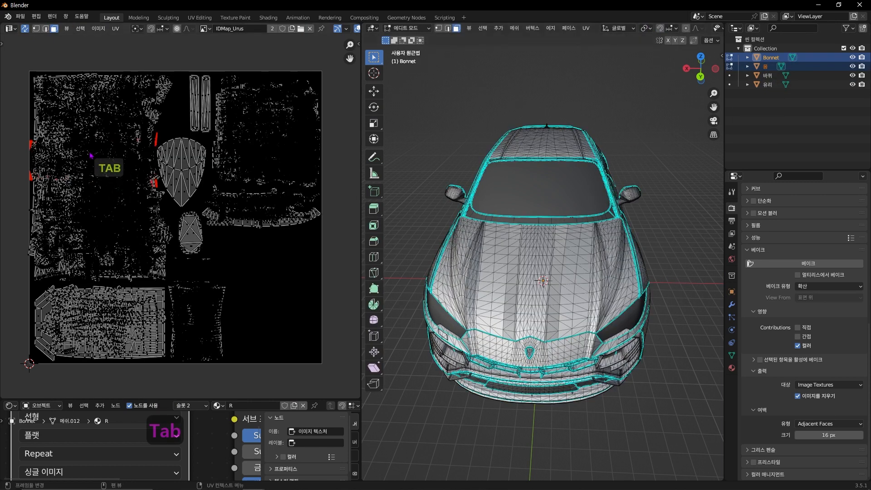
pyautogui.scroll(6, 92, 155)
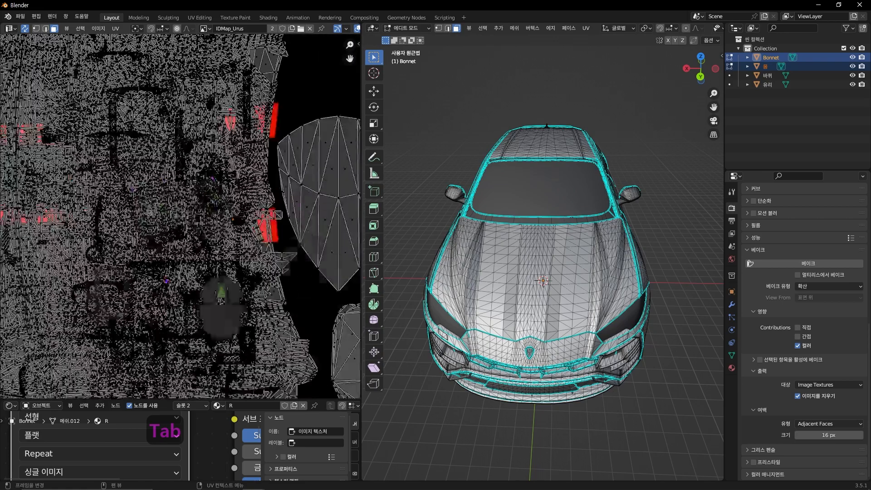
pyautogui.hotkey('ctrl', 'space')
pyautogui.scroll(3, 438, 245)
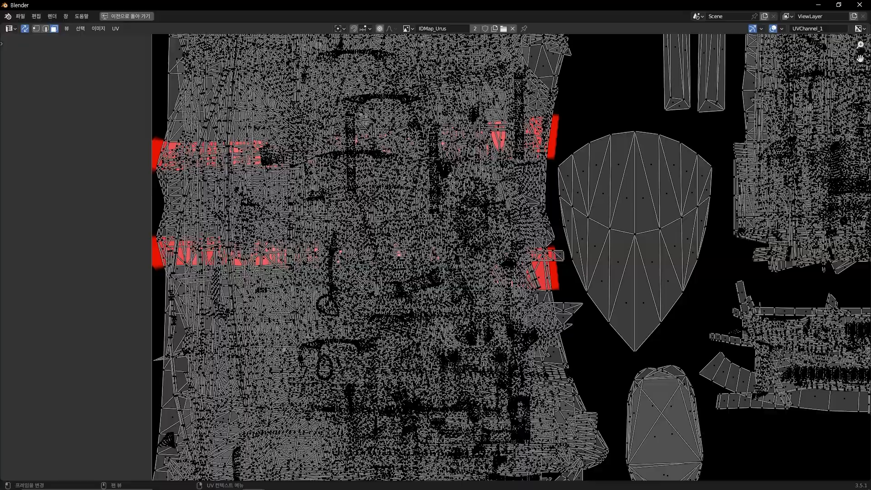
# Return to object mode and remove the red R material slot from the Bonnet object.
pyautogui.press('Tab')
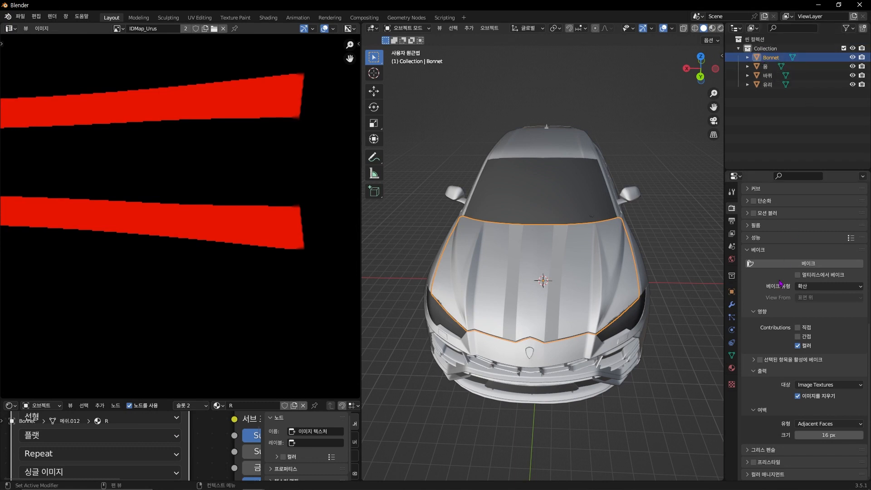
pyautogui.click(732, 368)
pyautogui.moveTo(724, 364); pyautogui.dragTo(545, 366)
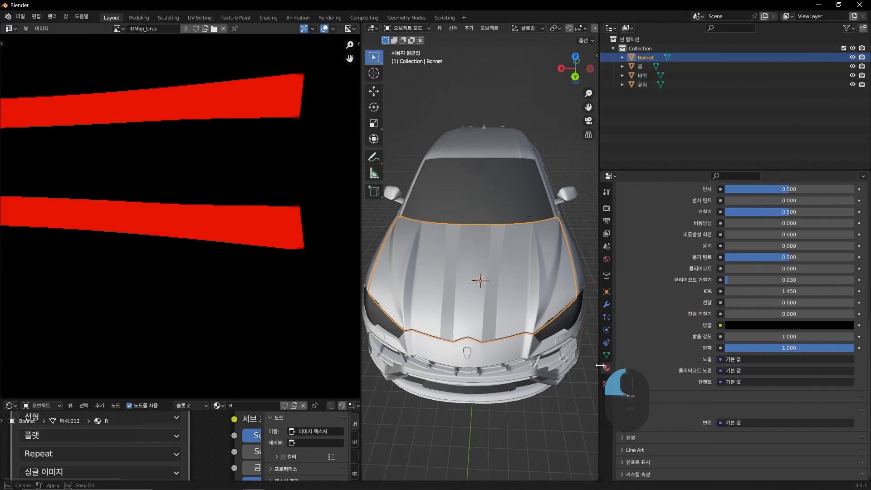
pyautogui.scroll(10, 629, 315)
pyautogui.scroll(3, 629, 316)
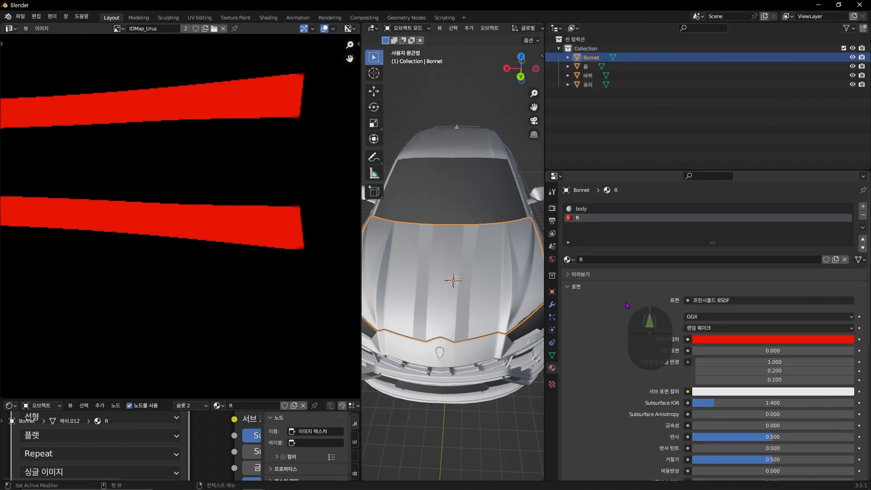
pyautogui.click(864, 219)
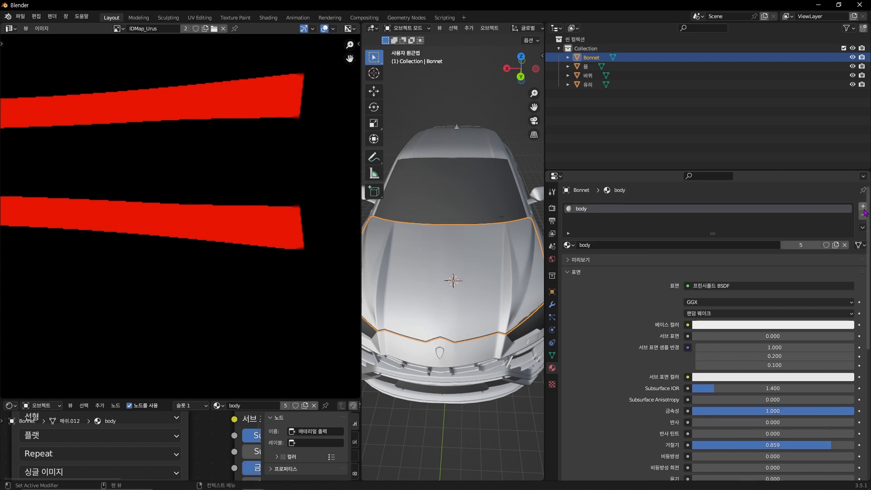
# Add a new material named Bonnet to the Bonnet object and remove its body material slot.
pyautogui.click(864, 210)
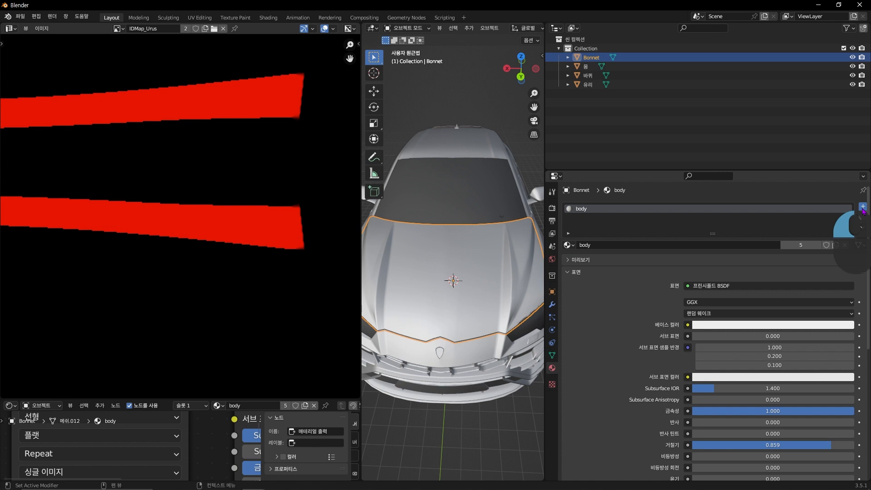
pyautogui.click(682, 260)
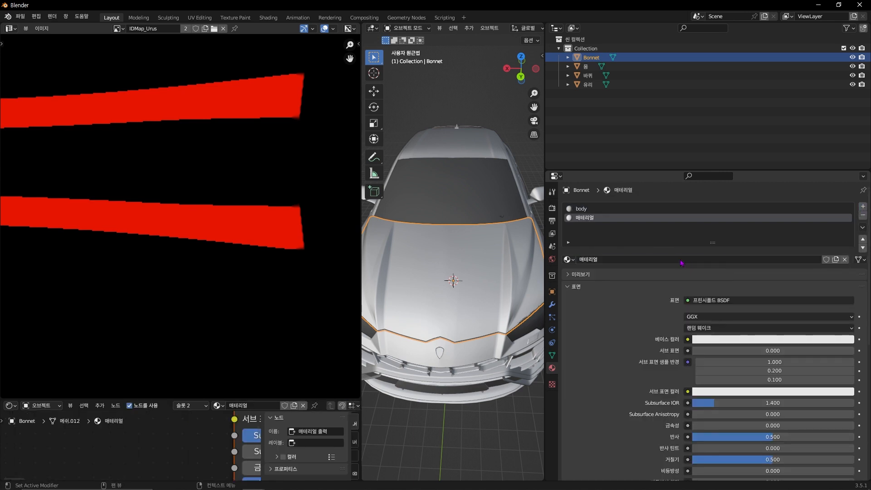
pyautogui.click(681, 261)
pyautogui.write('Bonnet')
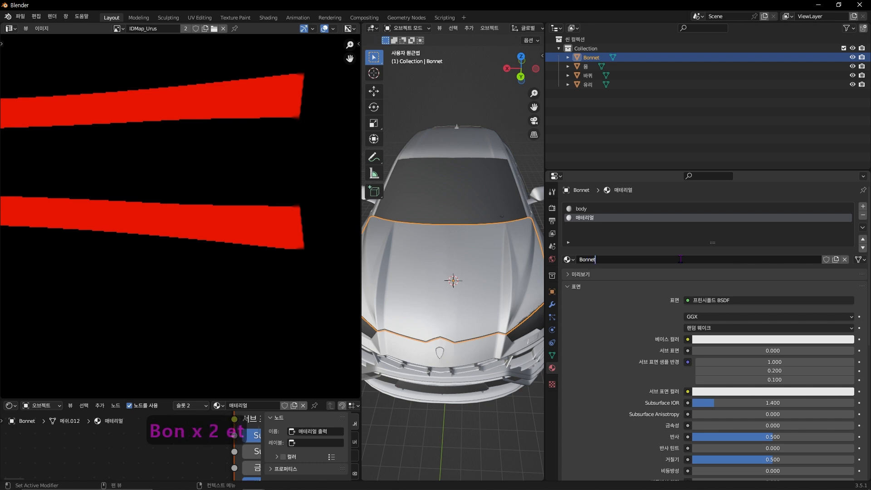
pyautogui.press('Return')
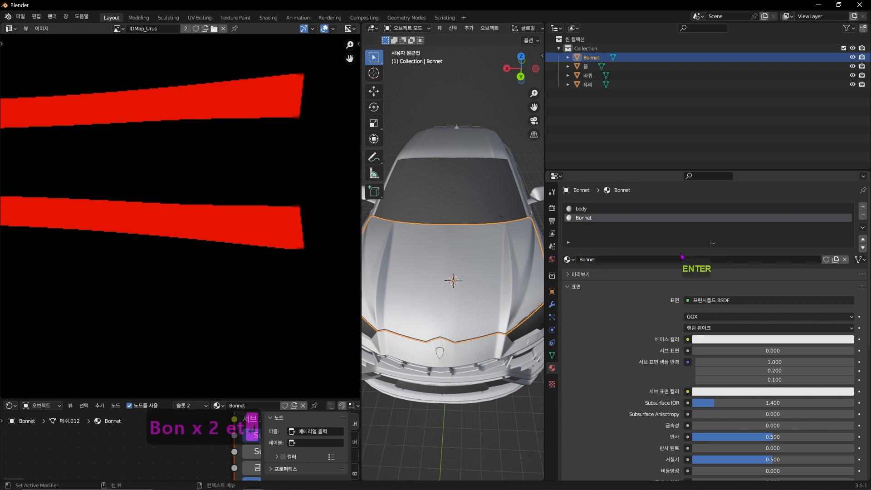
pyautogui.click(598, 211)
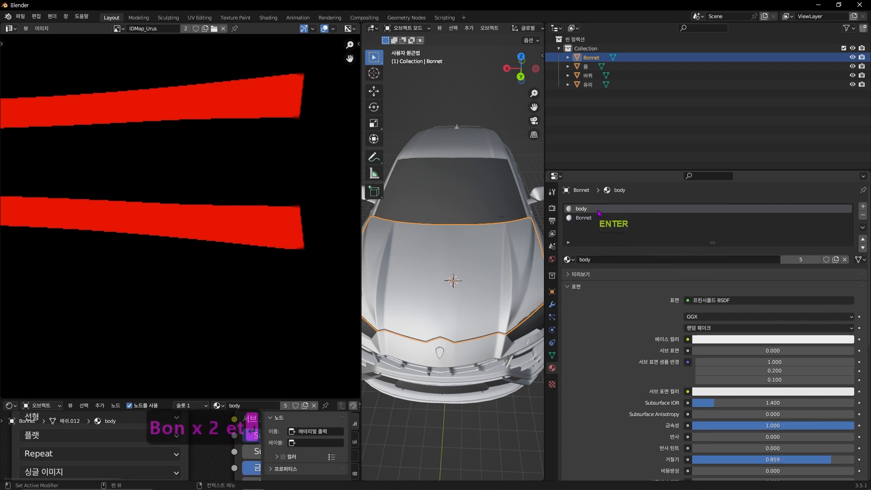
pyautogui.click(863, 215)
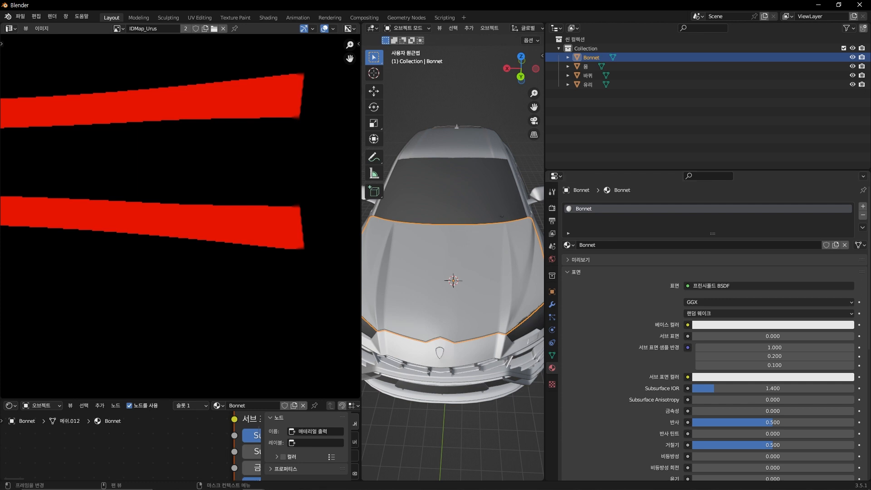
# Start an FBX export of the car and choose the Desktop as its destination folder.
pyautogui.press('F12')
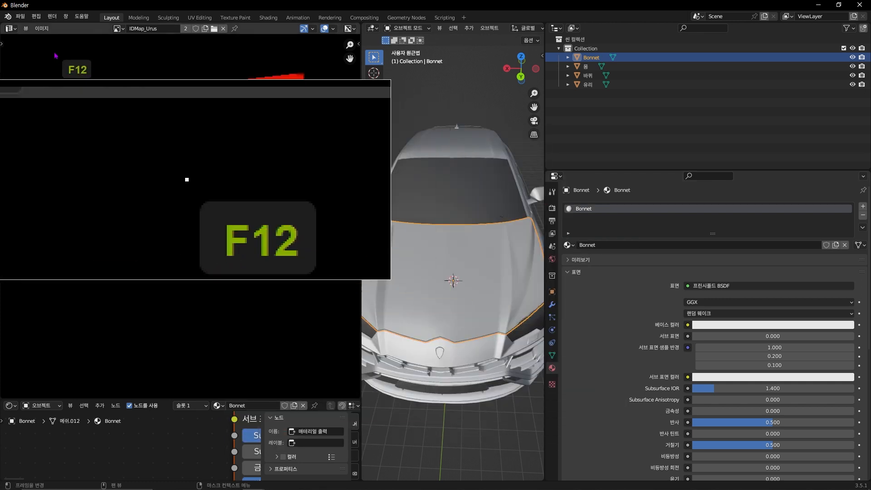
pyautogui.click(21, 20)
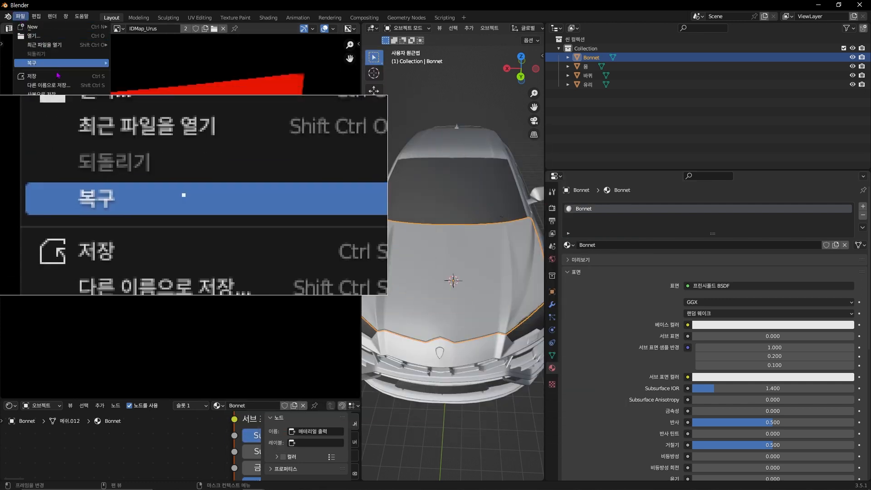
pyautogui.moveTo(73, 151)
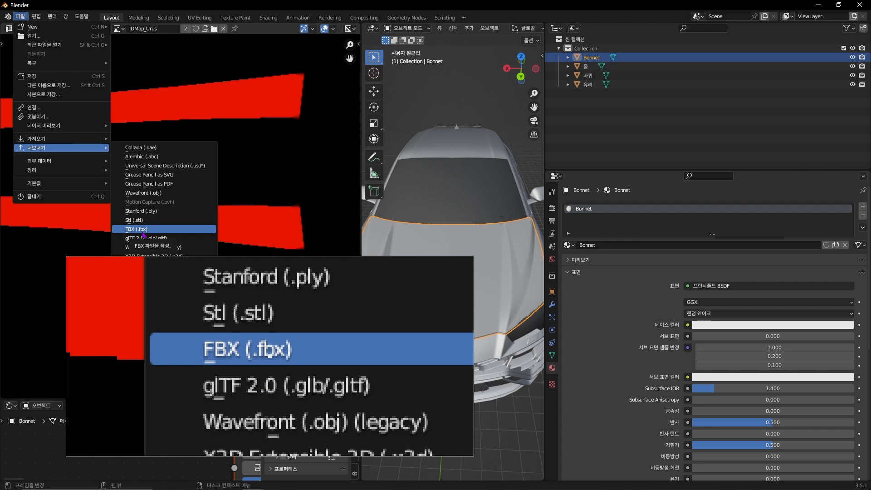
pyautogui.click(143, 232)
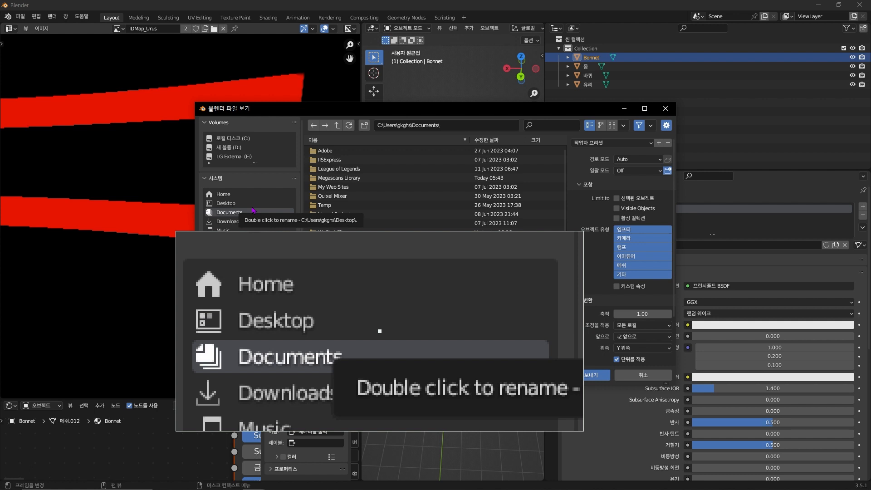
pyautogui.click(253, 208)
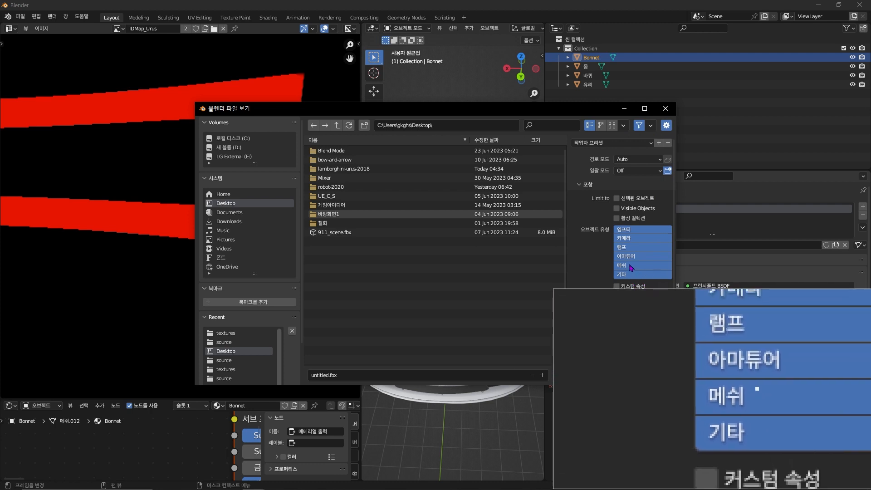
# Limit the object types included in the FBX export to meshes only.
pyautogui.click(579, 187)
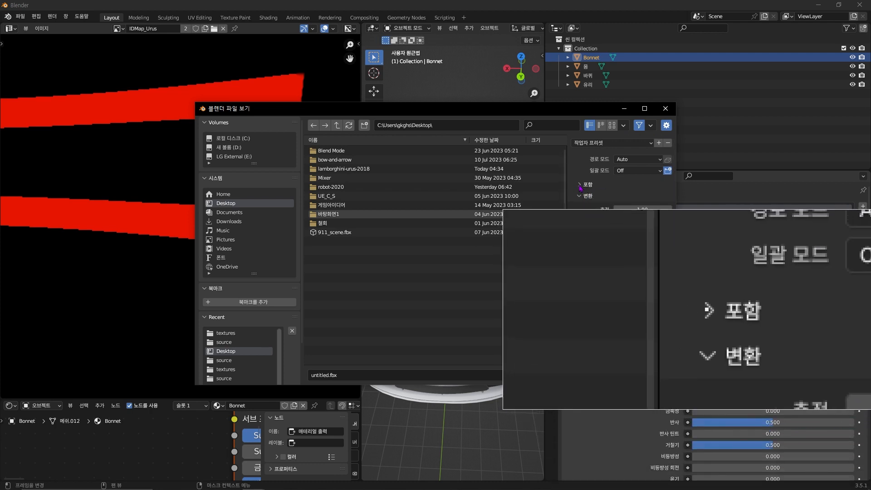
pyautogui.click(580, 185)
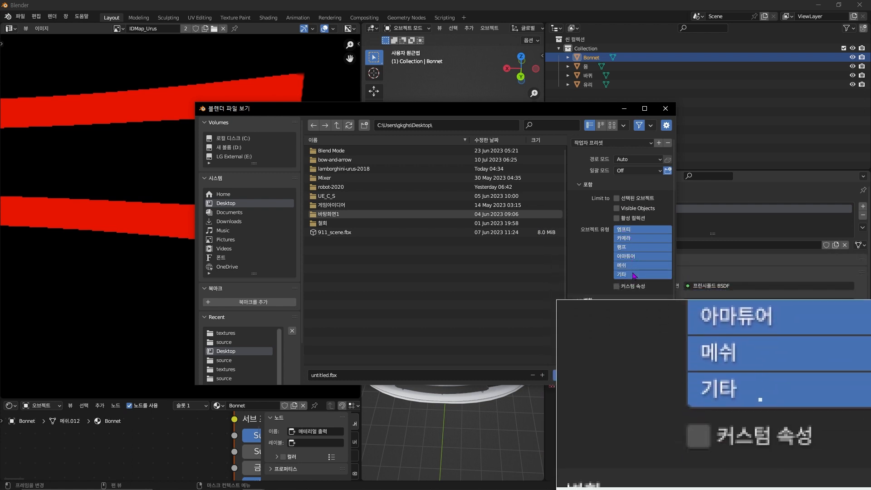
pyautogui.click(629, 267)
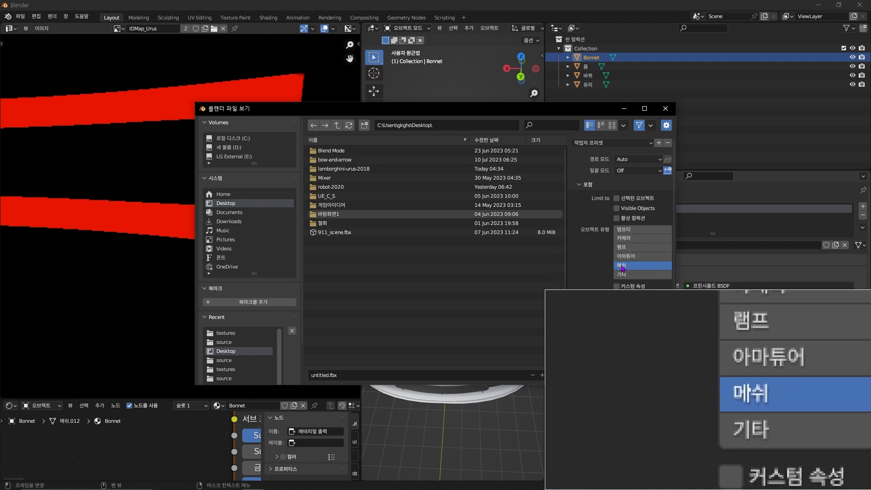
# Disable animation baking and the armature option for adding leaf bones in the FBX export settings.
pyautogui.scroll(-3, 644, 265)
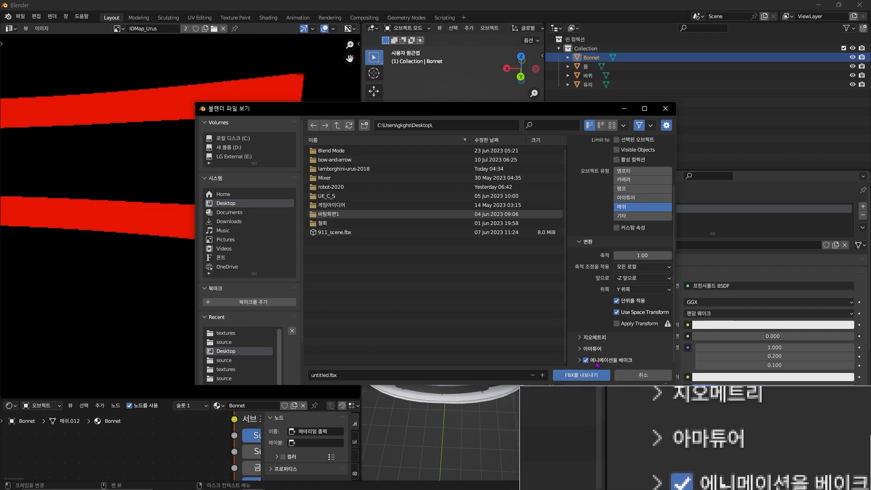
pyautogui.click(596, 362)
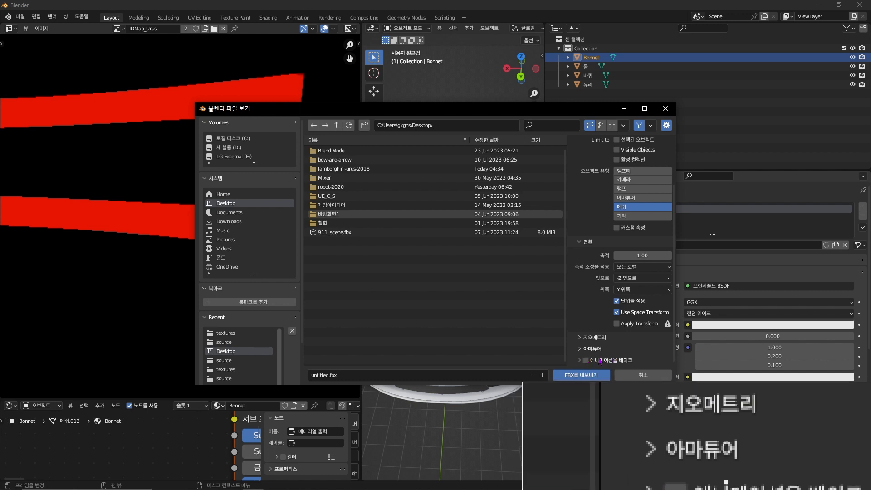
pyautogui.click(582, 345)
pyautogui.scroll(-4, 583, 341)
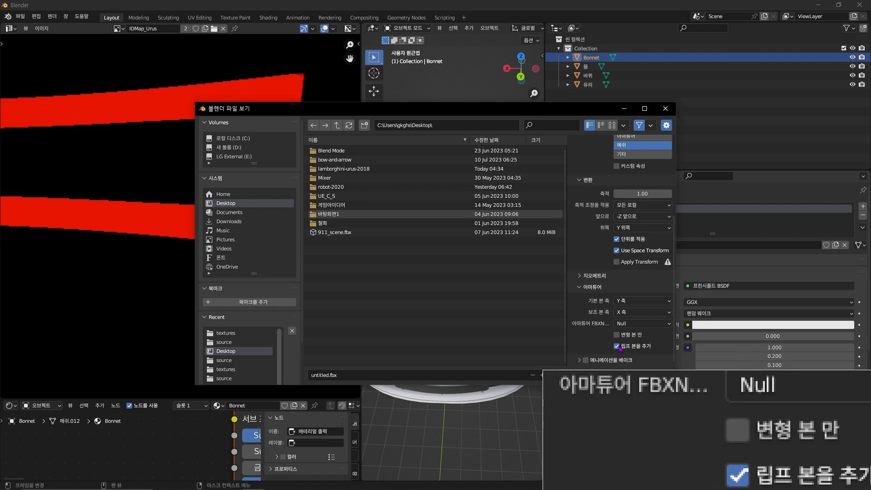
pyautogui.click(623, 347)
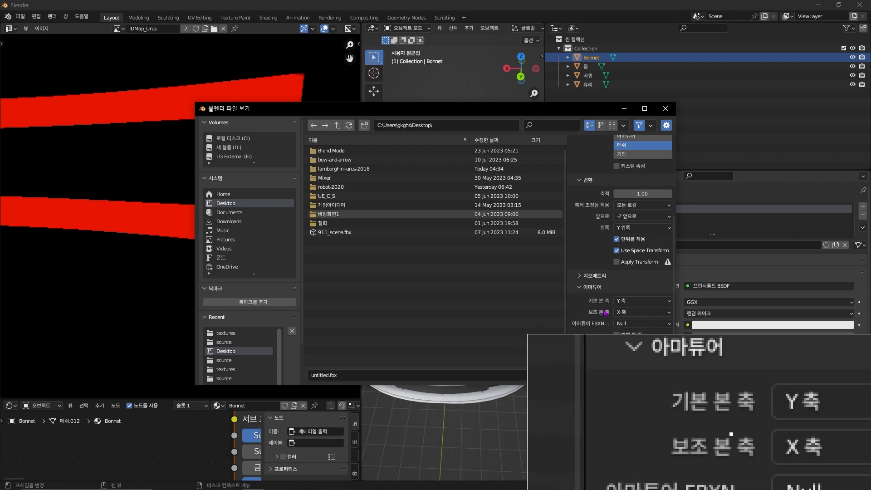
pyautogui.click(592, 287)
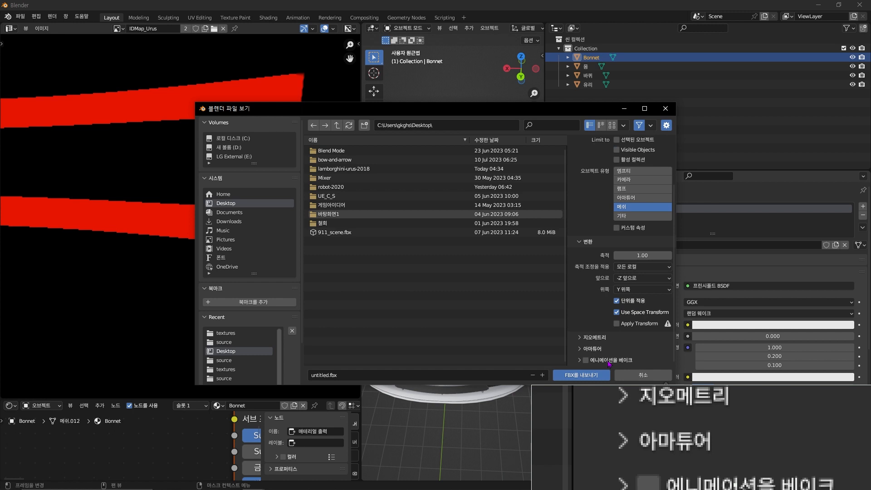
# Name the export file Urus_Test1.fbx and export it.
pyautogui.click(391, 375)
pyautogui.press('Left')
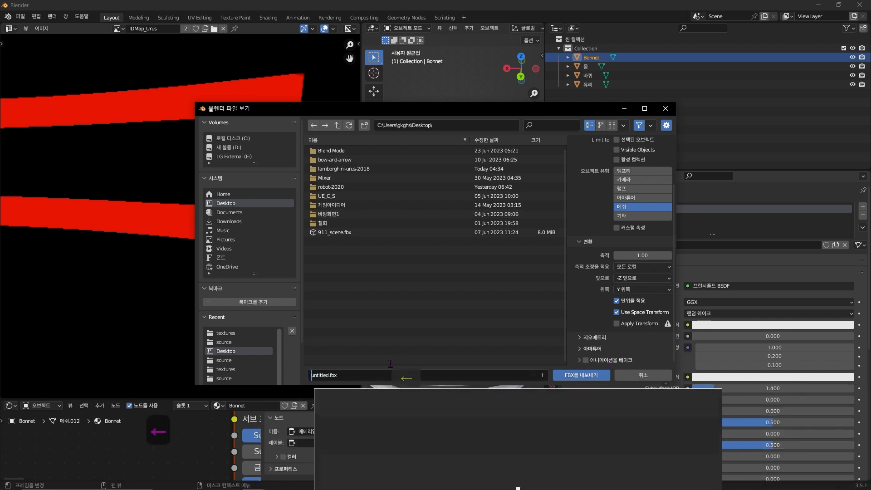
pyautogui.press('Right')
pyautogui.press('Right')
pyautogui.press('Right')
pyautogui.press('Right')
pyautogui.press('Right')
pyautogui.press('Right')
pyautogui.press('Right')
pyautogui.hotkey('shift', 'Home')
pyautogui.press('Delete')
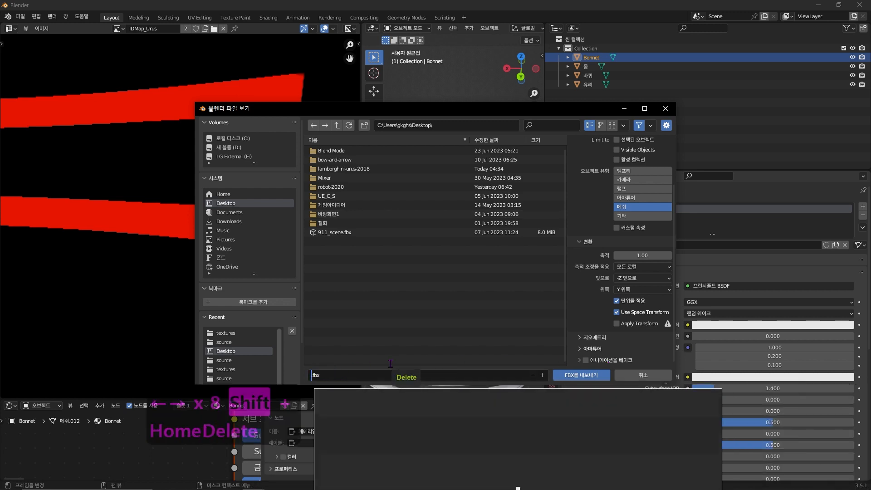
pyautogui.write('Uru')
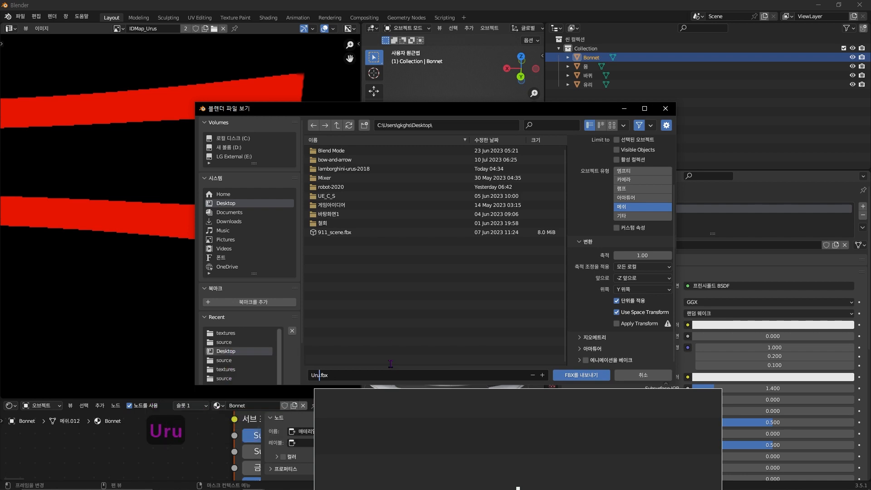
pyautogui.write('s')
pyautogui.write('_Tes')
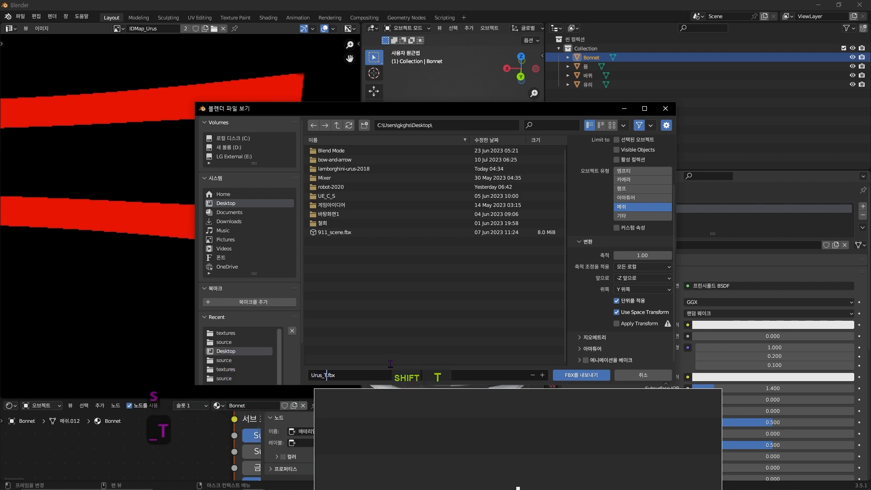
pyautogui.write('t1')
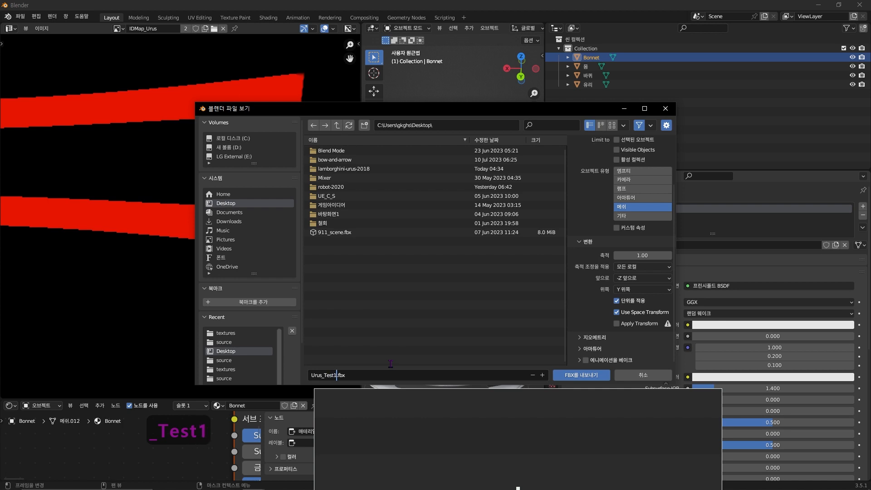
pyautogui.click(581, 376)
pyautogui.click(581, 376)
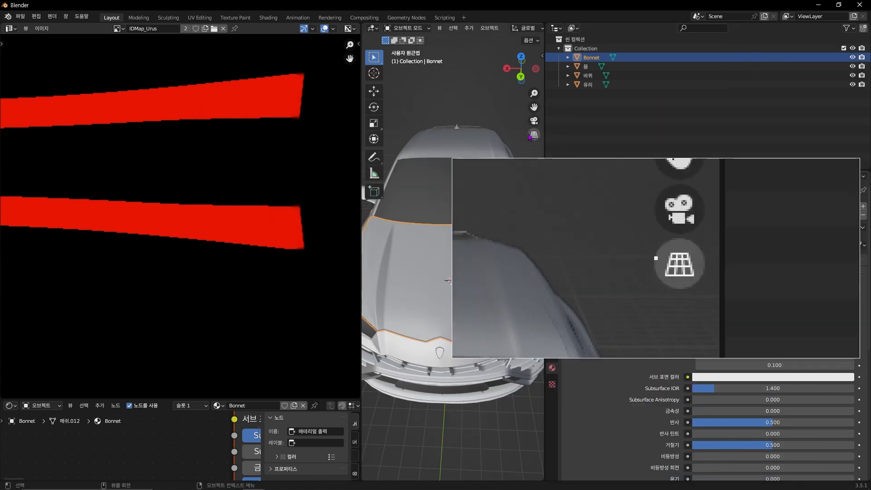
# Minimize Blender and move the exported Urus_Test1 file below the project files in the middle of the desktop.
pyautogui.press('F12')
pyautogui.click(816, 6)
pyautogui.click(816, 5)
pyautogui.moveTo(17, 15)
pyautogui.mouseDown()
pyautogui.moveTo(72, 78)
pyautogui.moveTo(357, 302)
pyautogui.mouseUp()
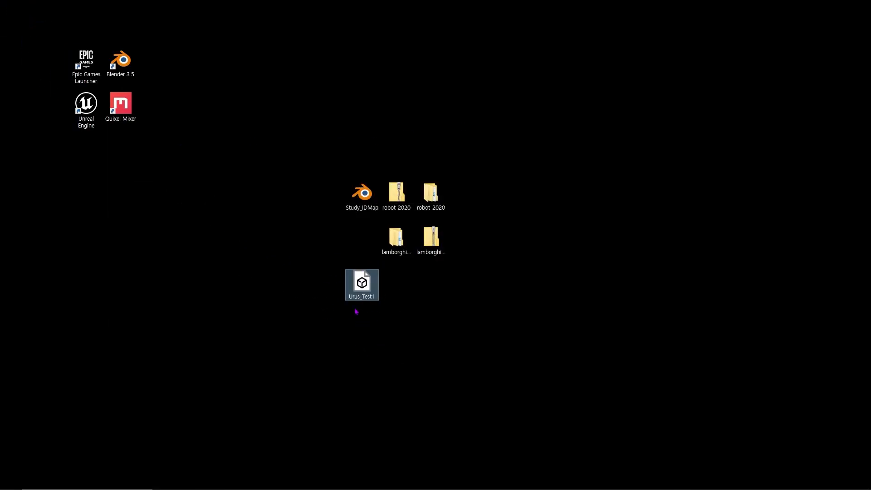
# Switch to Quixel Mixer and load Urus_Test1.fbx from the desktop as the custom model in the model settings.
pyautogui.moveTo(318, 488)
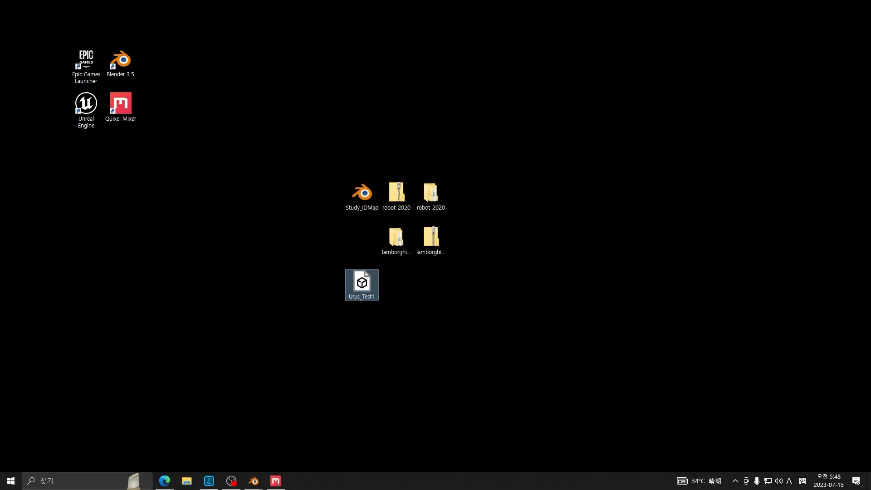
pyautogui.click(280, 482)
pyautogui.click(674, 35)
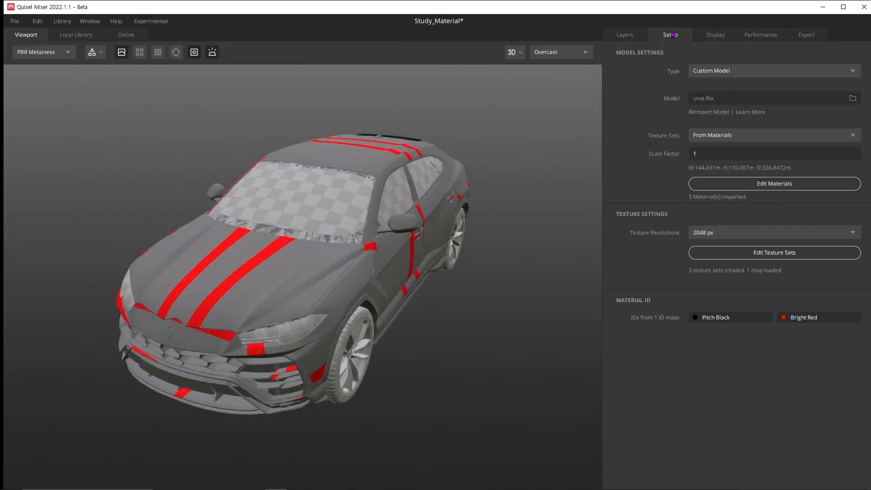
pyautogui.click(852, 98)
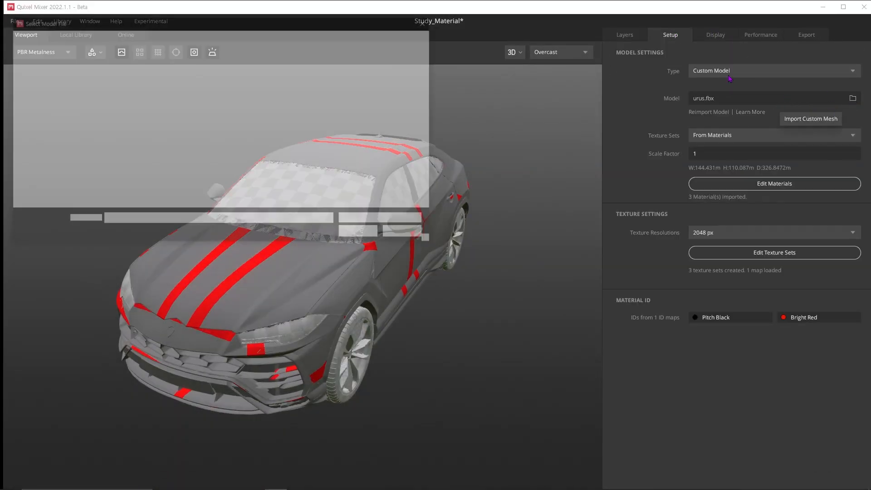
pyautogui.click(43, 110)
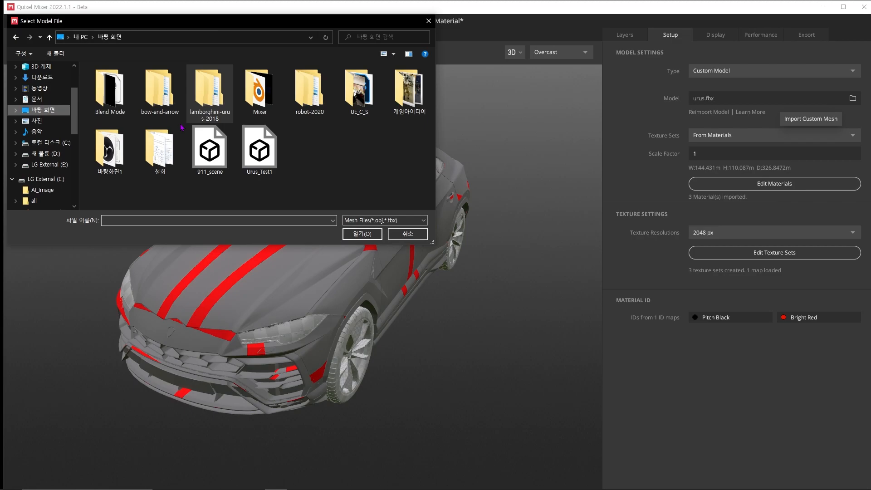
pyautogui.doubleClick(256, 147)
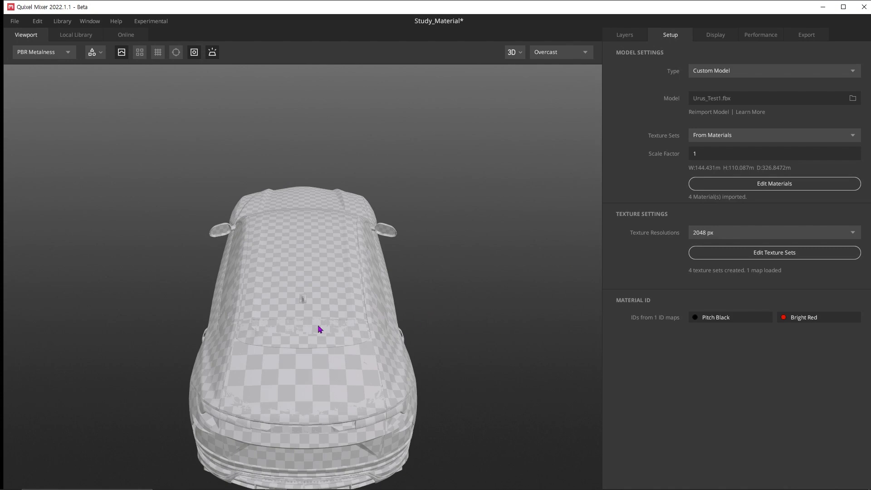
# Remove the IDMap_Urus.png Material ID map from the body texture set.
pyautogui.keyDown('alt'); pyautogui.moveTo(319, 329); pyautogui.dragTo(556, 299); pyautogui.keyUp('alt')
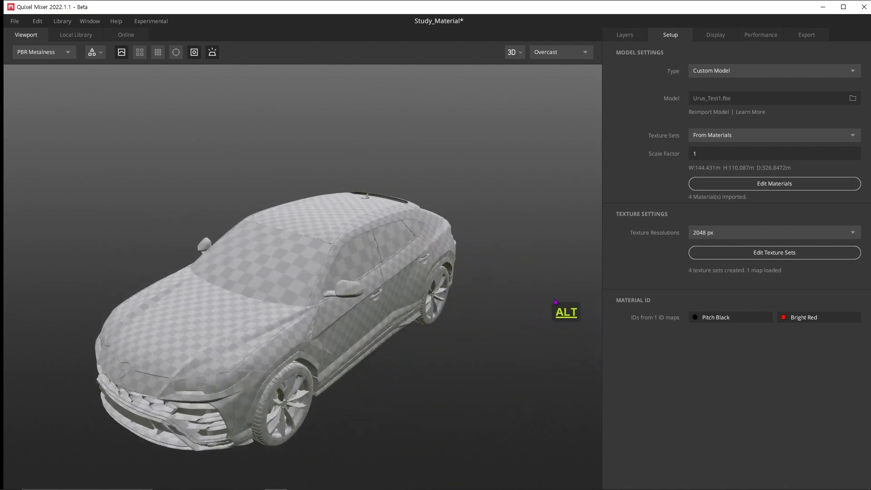
pyautogui.click(770, 253)
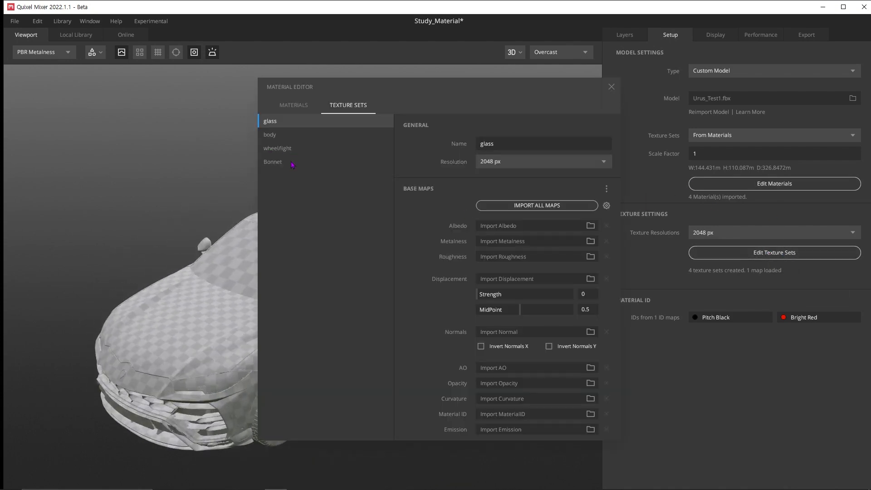
pyautogui.click(291, 136)
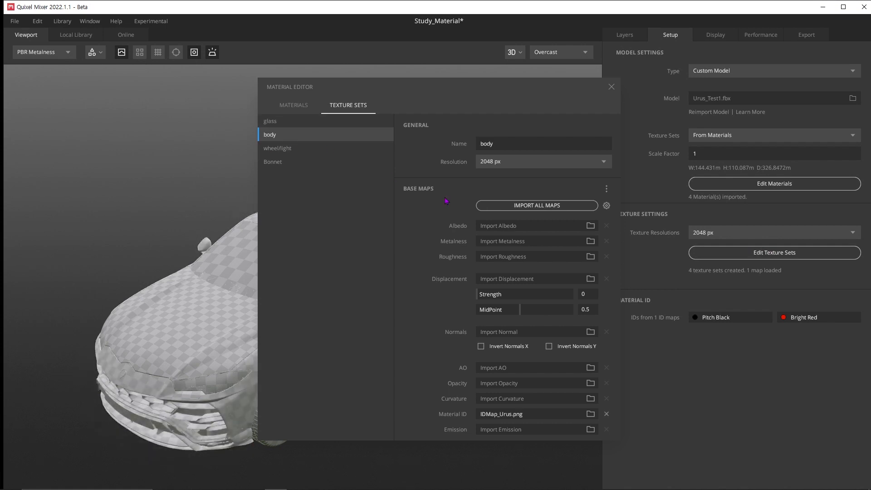
pyautogui.click(606, 414)
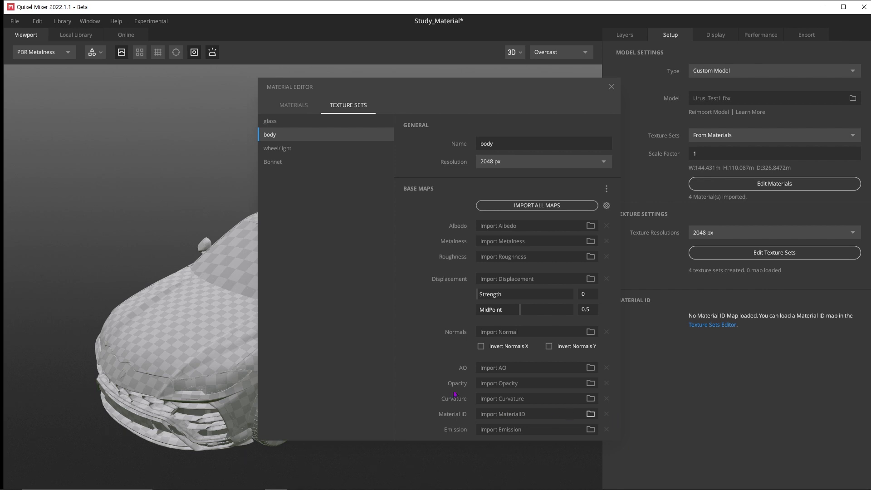
# Load IDMap_Urus as the Material ID map of the Bonnet texture set and close the Material Editor.
pyautogui.click(300, 162)
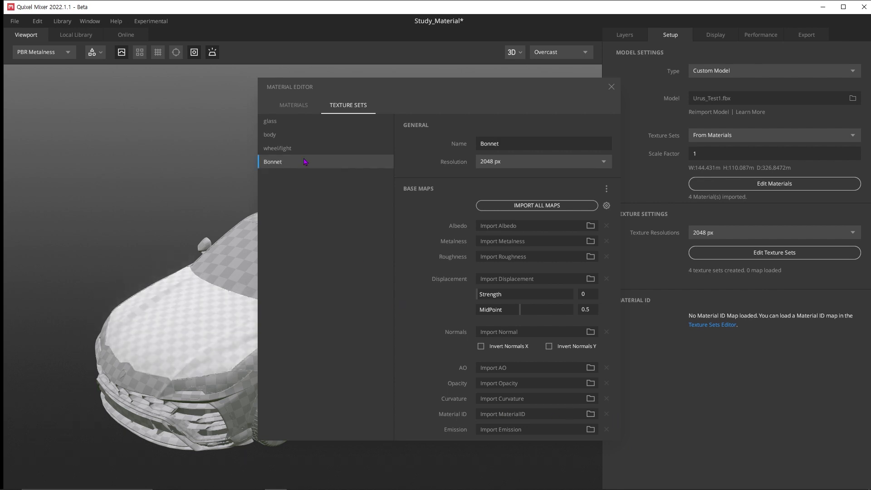
pyautogui.click(591, 414)
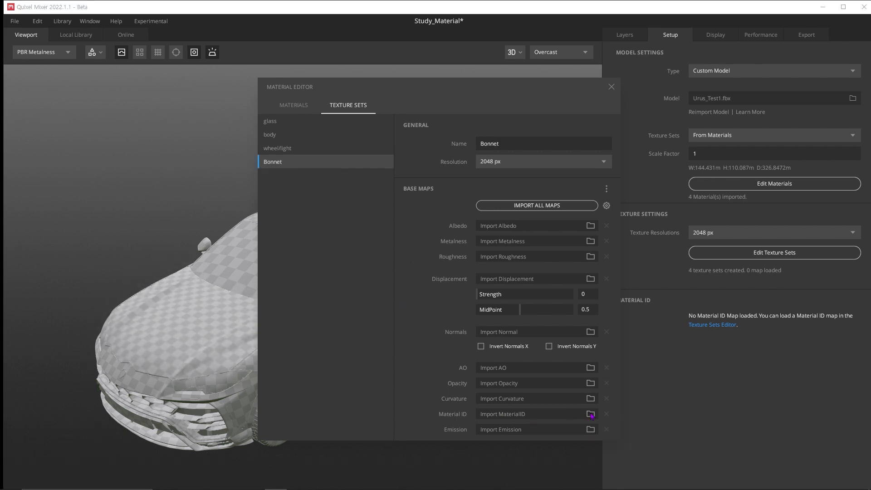
pyautogui.click(368, 112)
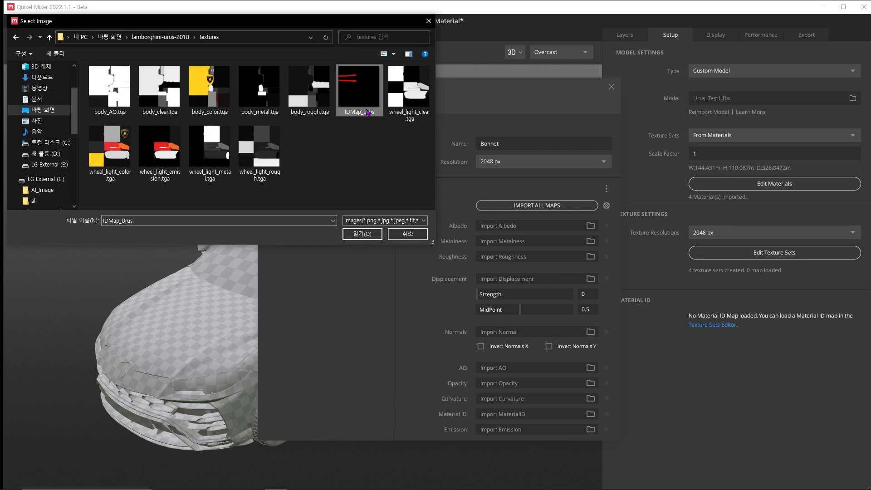
pyautogui.doubleClick(366, 89)
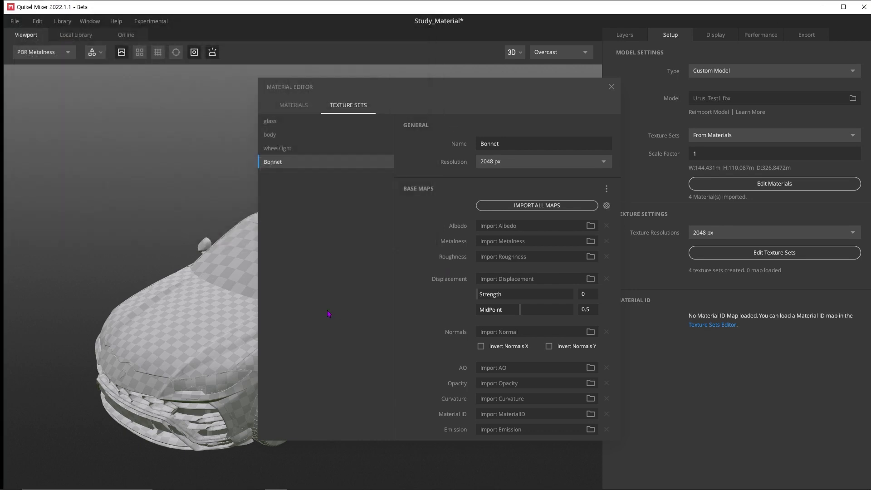
pyautogui.click(612, 87)
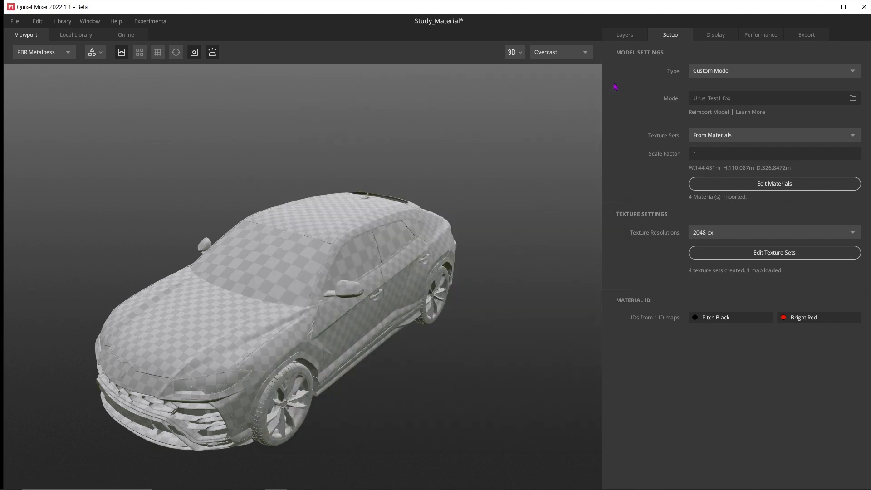
# Assign Layer Set 1 to the Bonnet texture set.
pyautogui.click(633, 39)
pyautogui.click(688, 80)
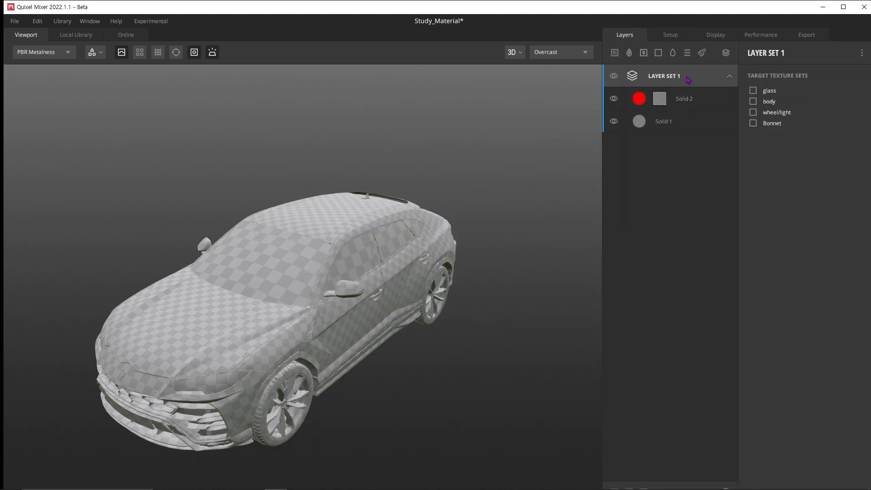
pyautogui.click(755, 124)
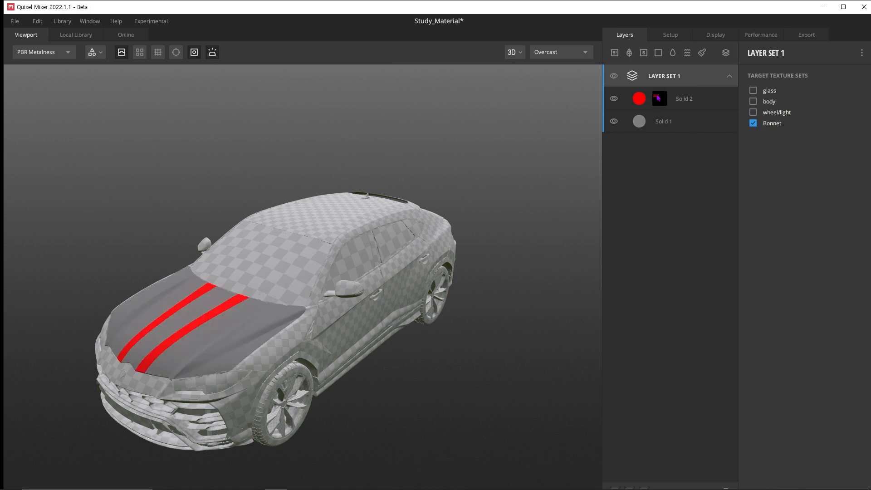
# Try the Pitch Black ID in the Solid 2 layer's Material ID mask, then restore Bright Red as the only enabled ID.
pyautogui.click(658, 98)
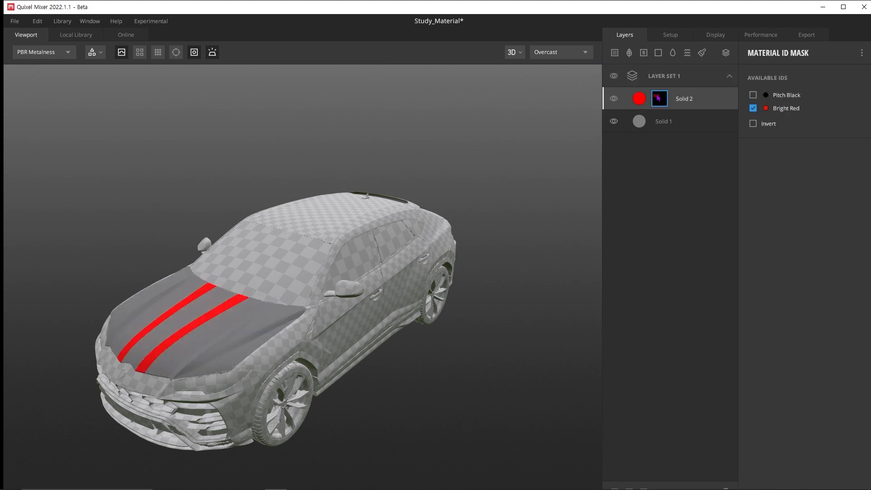
pyautogui.click(753, 95)
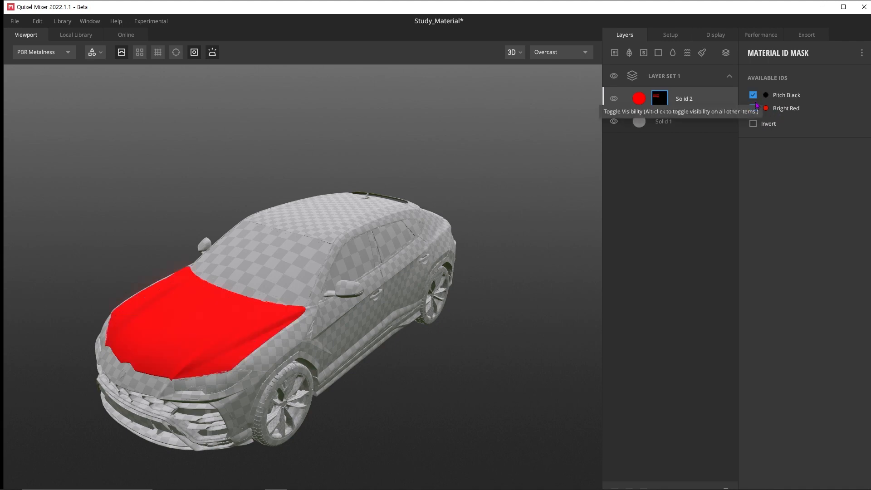
pyautogui.click(753, 108)
pyautogui.click(753, 95)
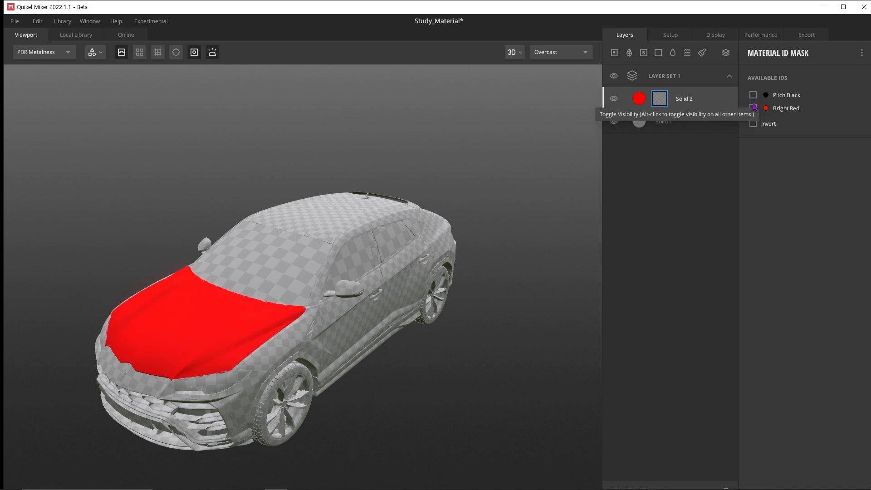
pyautogui.click(754, 108)
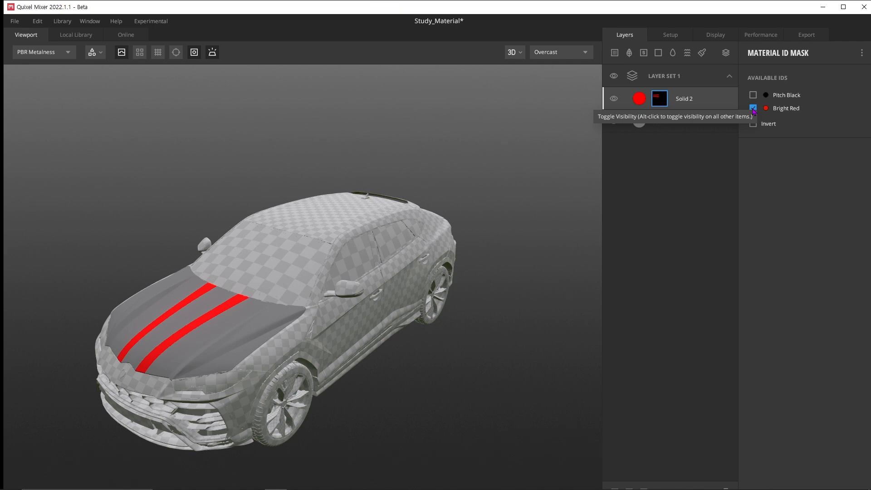
# Save the Study_Material mix and close Quixel Mixer.
pyautogui.click(676, 76)
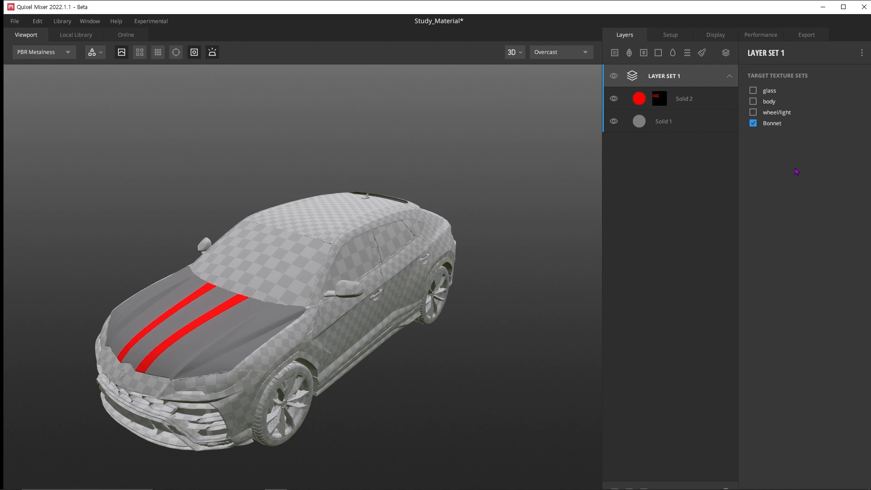
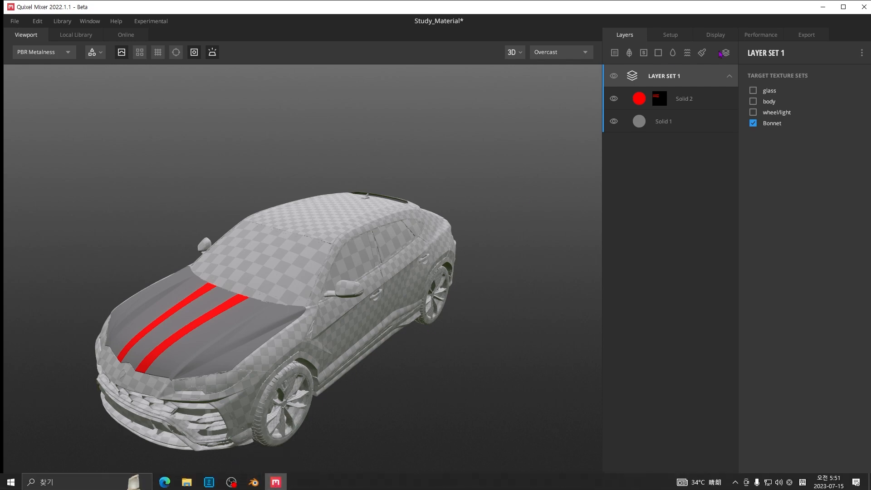
pyautogui.hotkey('ctrl', 's')
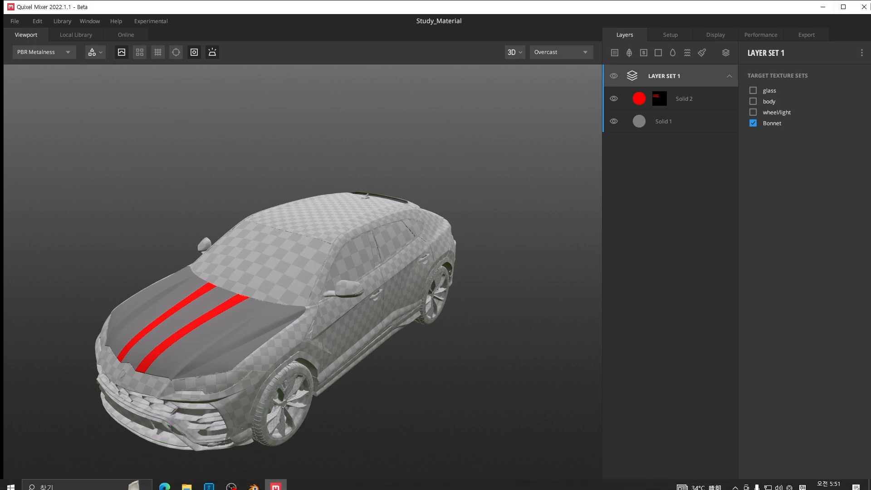
pyautogui.click(867, 10)
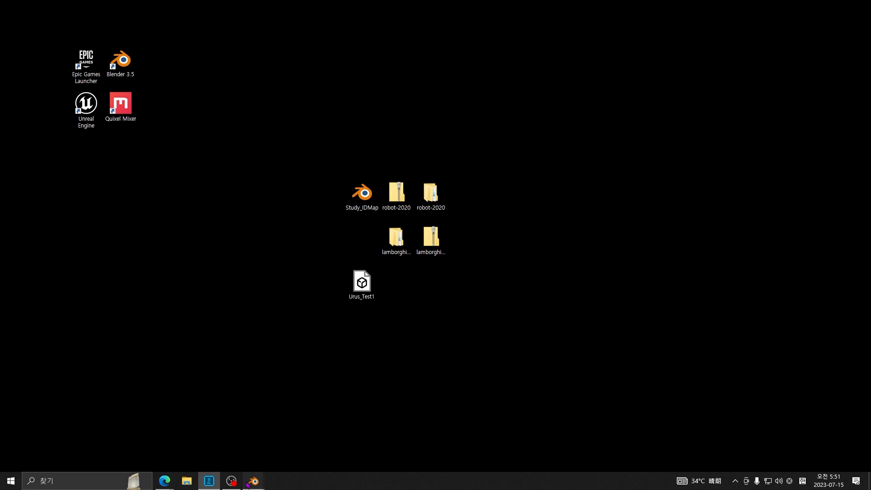
# Switch to Blender and widen the 3D viewport by narrowing the areas on both sides of it.
pyautogui.moveTo(255, 476)
pyautogui.click(300, 436)
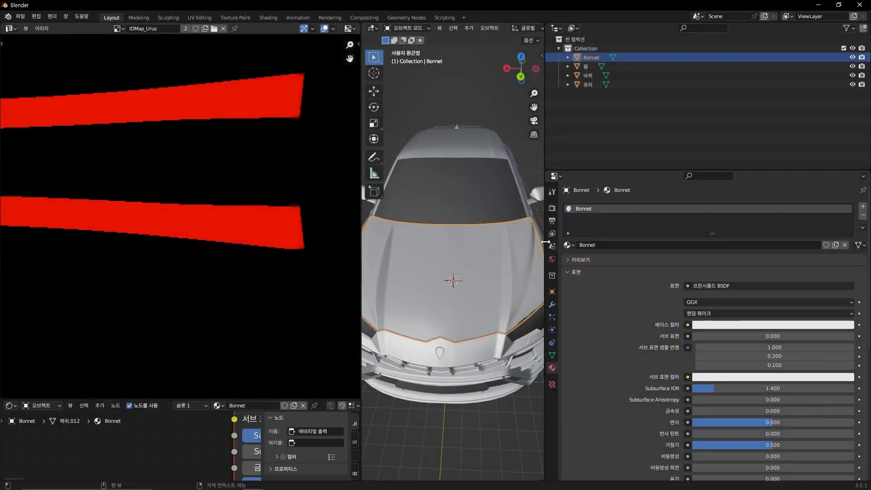
pyautogui.moveTo(545, 276); pyautogui.dragTo(650, 273)
pyautogui.moveTo(362, 241); pyautogui.dragTo(253, 247)
# Select all four car objects and join them into the Bonnet object.
pyautogui.scroll(-3, 479, 277)
pyautogui.press('a')
pyautogui.moveTo(529, 268); pyautogui.dragTo(499, 254, button='middle')
pyautogui.scroll(-4, 172, 250)
pyautogui.click(520, 323)
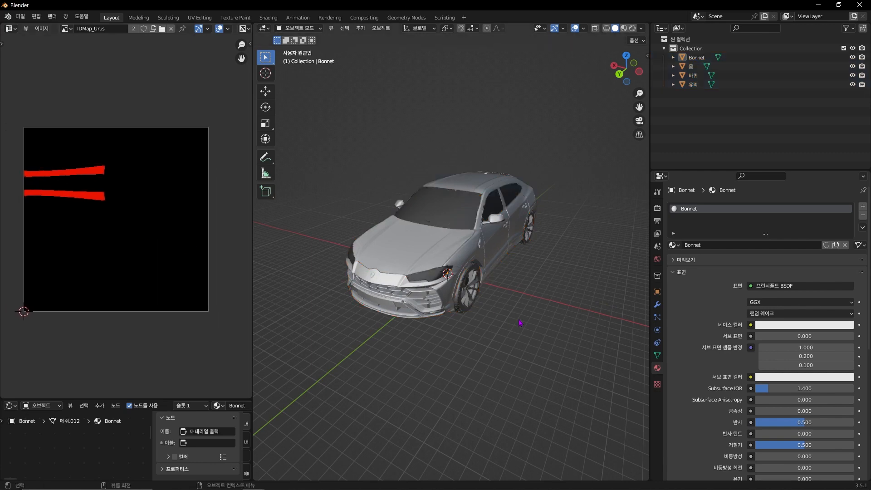
pyautogui.press('a')
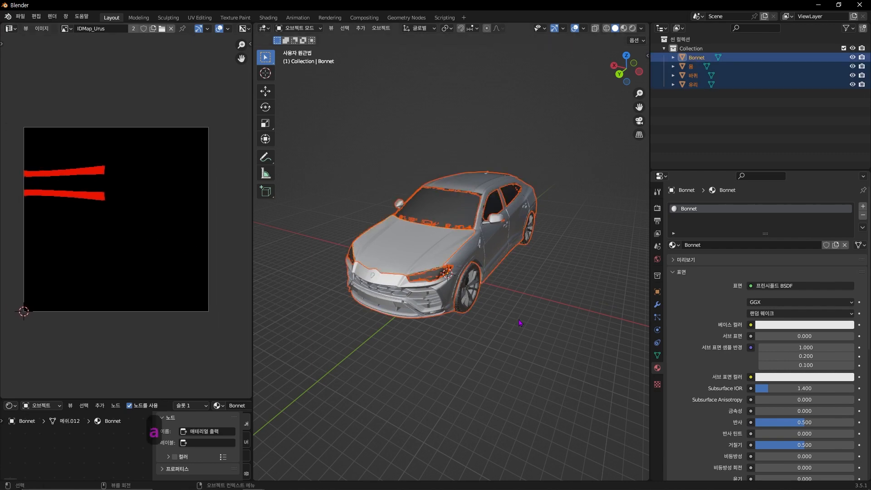
pyautogui.hotkey('ctrl', 'j')
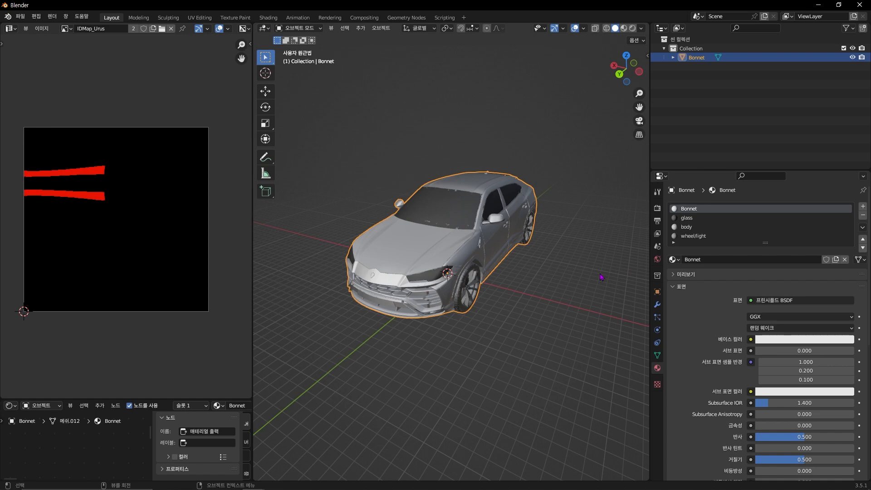
# Select every face of the joined car in Edit Mode and bring up the Smart UV Project option among the UV mapping choices.
pyautogui.press('Tab')
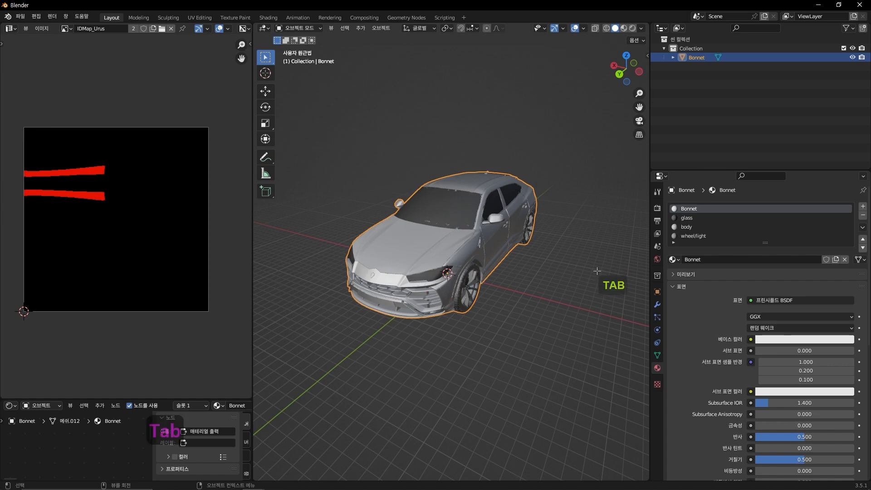
pyautogui.press('a')
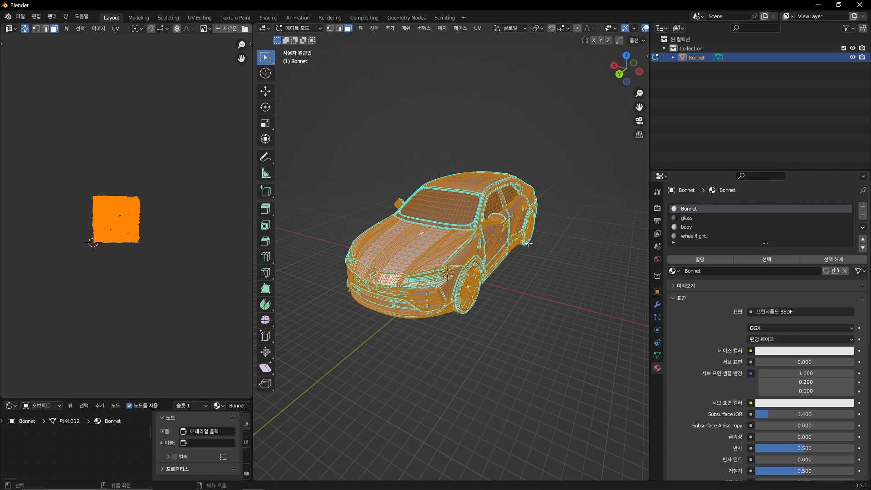
pyautogui.press('u')
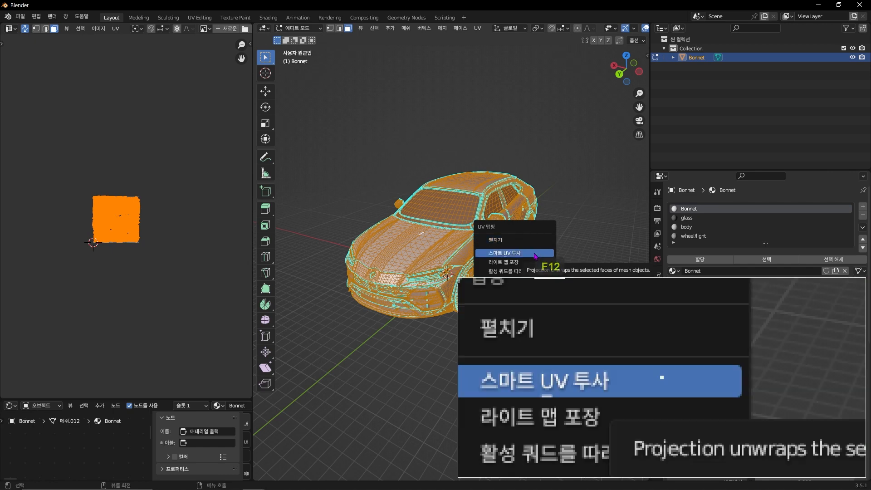
pyautogui.press('F12')
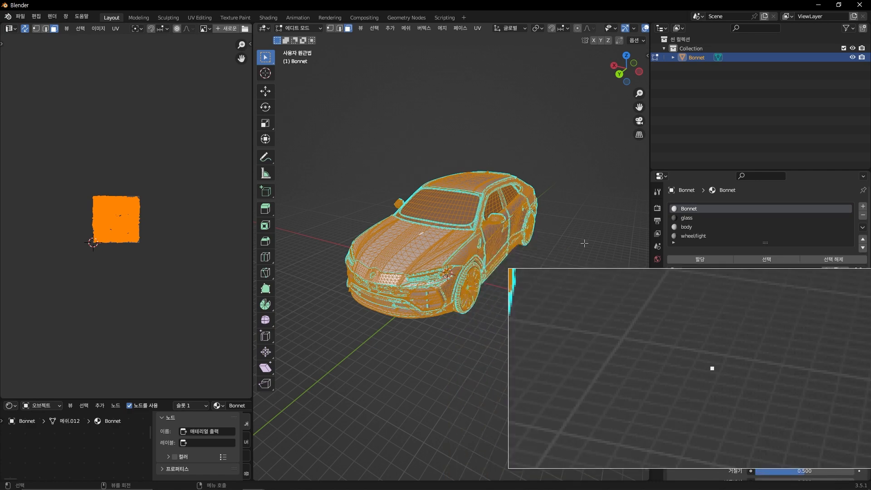
pyautogui.press('F12')
# Examine the joined car's UV layout for overlapping islands in a maximized UV editor, then restore the normal layout.
pyautogui.scroll(10, 93, 243)
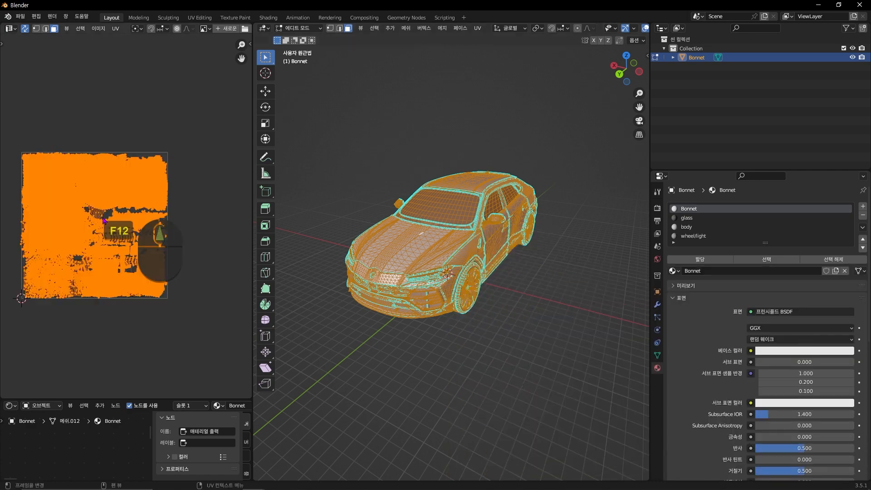
pyautogui.scroll(-5, 92, 242)
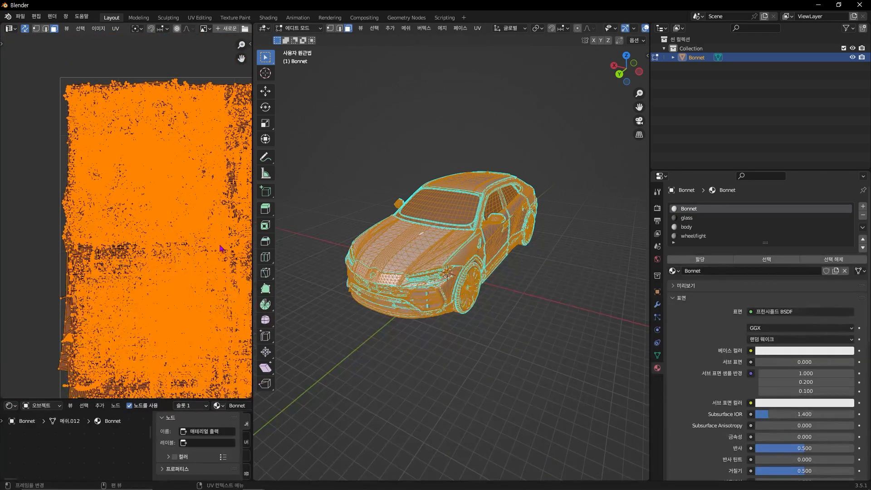
pyautogui.scroll(2, 130, 159)
pyautogui.moveTo(196, 250)
pyautogui.mouseDown(button='middle')
pyautogui.moveTo(111, 213)
pyautogui.moveTo(96, 216)
pyautogui.mouseUp(button='middle')
pyautogui.moveTo(204, 227); pyautogui.dragTo(92, 210, button='middle')
pyautogui.hotkey('ctrl', 'space')
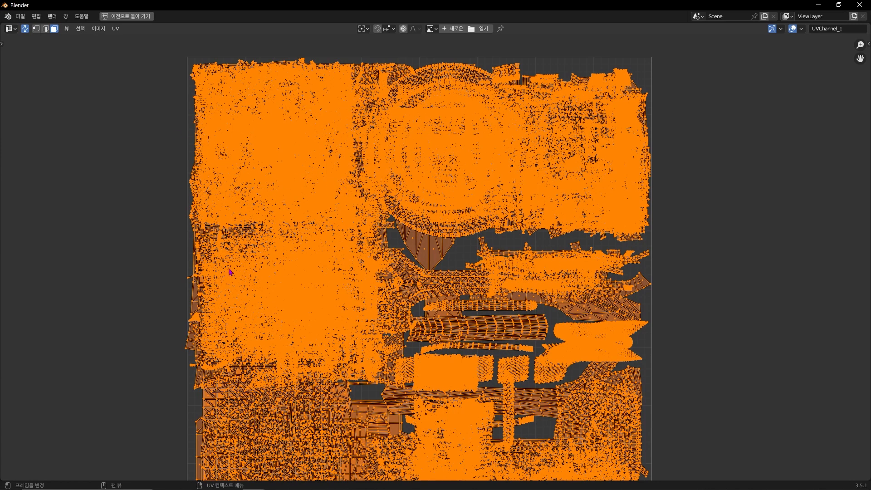
pyautogui.moveTo(402, 357); pyautogui.dragTo(408, 333, button='middle')
pyautogui.scroll(6, 408, 331)
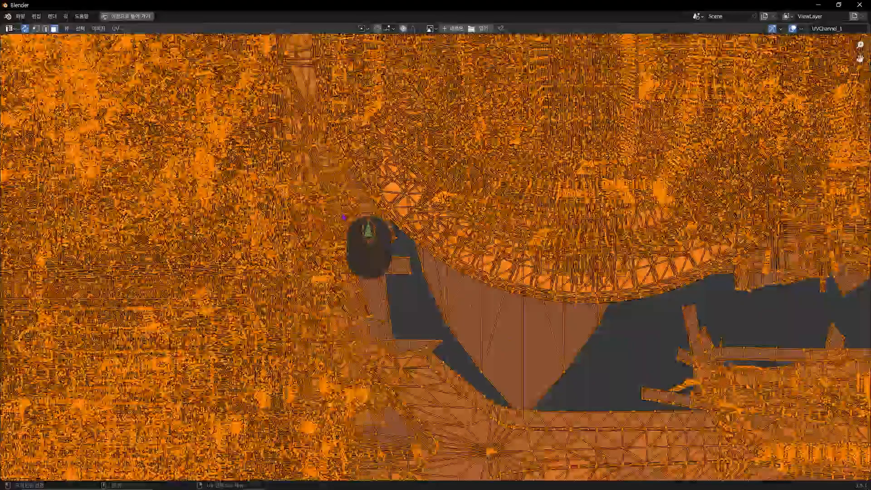
pyautogui.hotkey('ctrl', 'space')
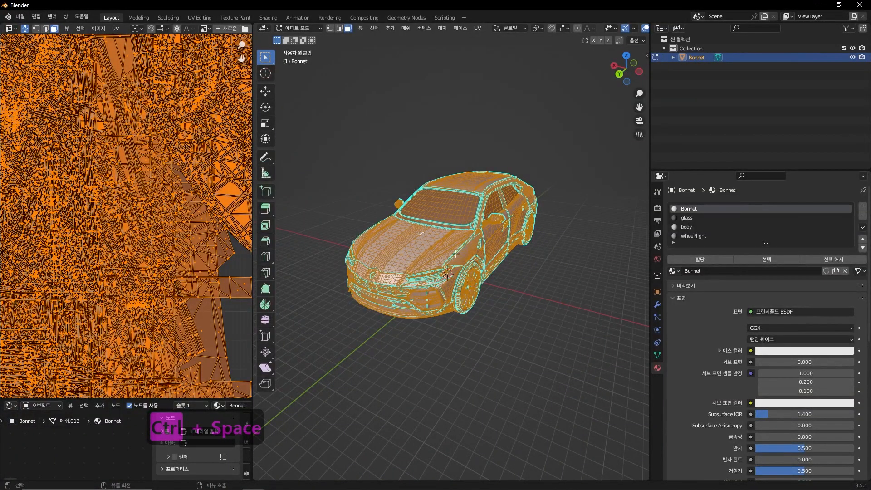
# Unwrap all faces of the joined car with Smart UV Project, using the 66° angle limit and Scaled margin method.
pyautogui.press('u')
pyautogui.click(447, 267)
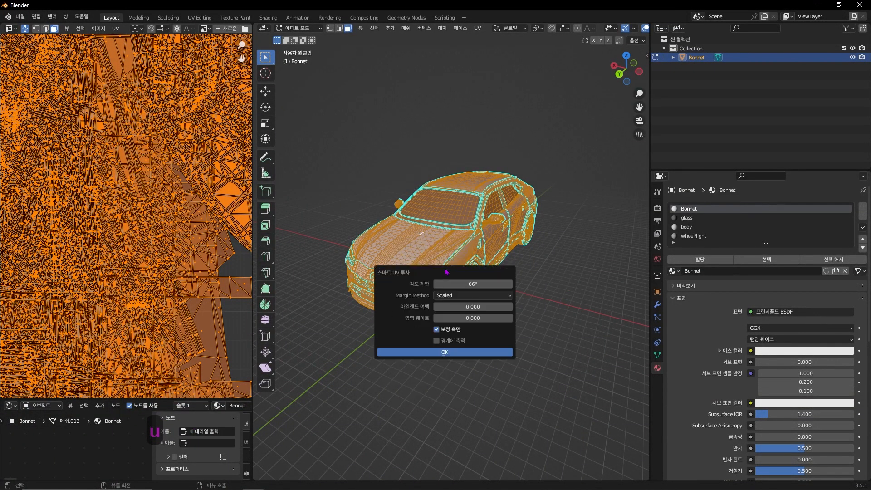
pyautogui.press('F12')
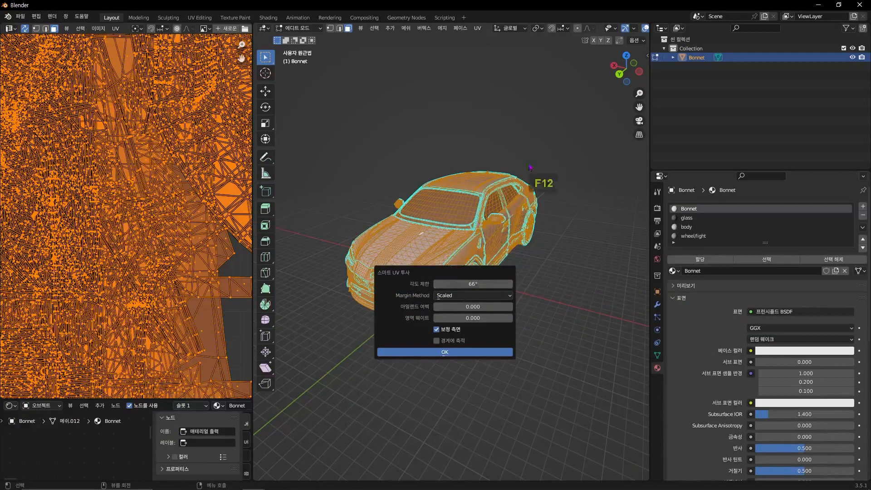
pyautogui.press('u')
pyautogui.click(513, 118)
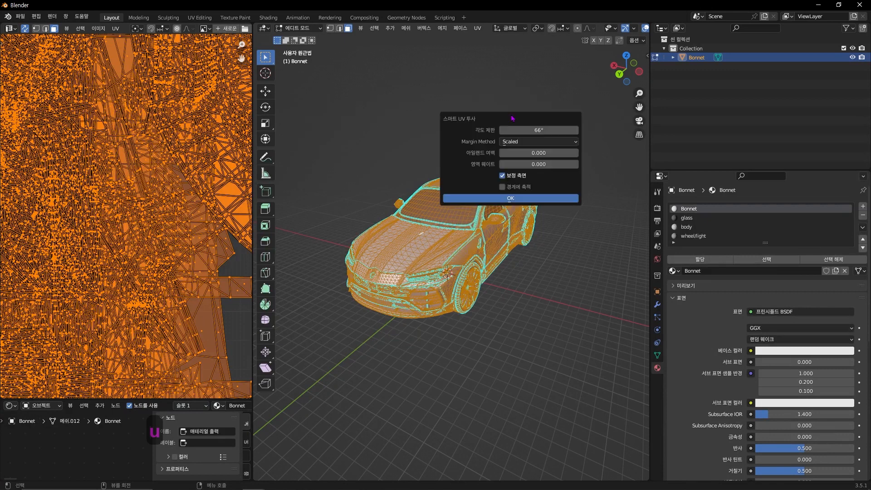
pyautogui.press('F12')
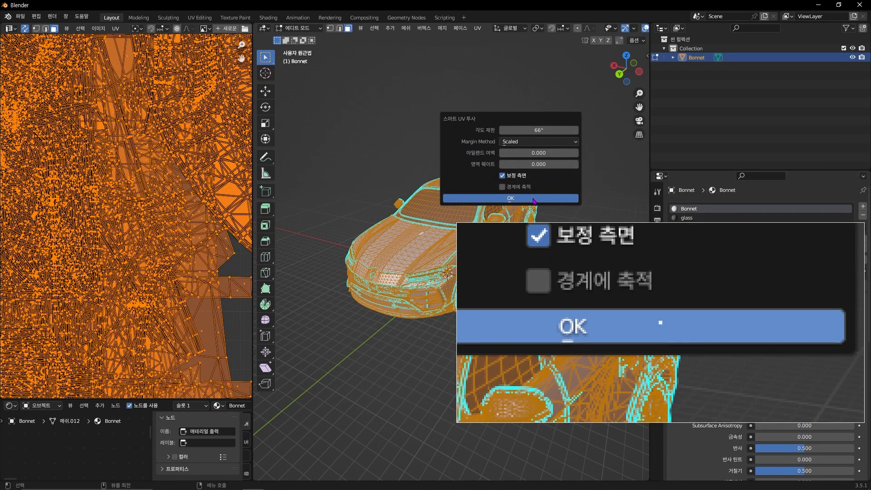
pyautogui.press('F12')
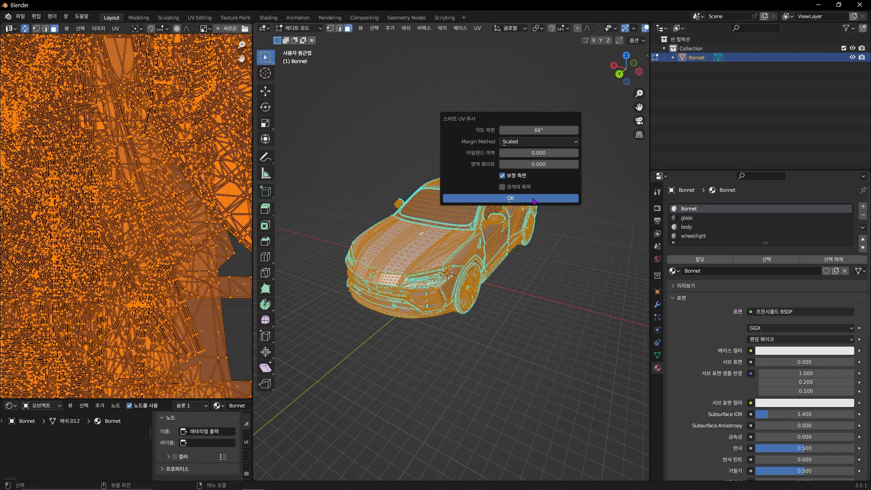
pyautogui.click(534, 201)
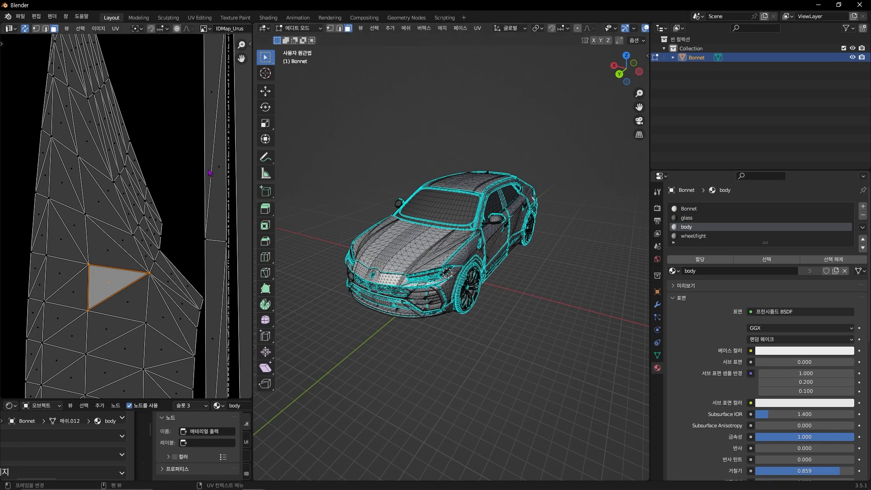
# Examine the new UV islands against the IDMap_Urus image in a maximized UV editor.
pyautogui.hotkey('ctrl', 'space')
pyautogui.scroll(-10, 272, 259)
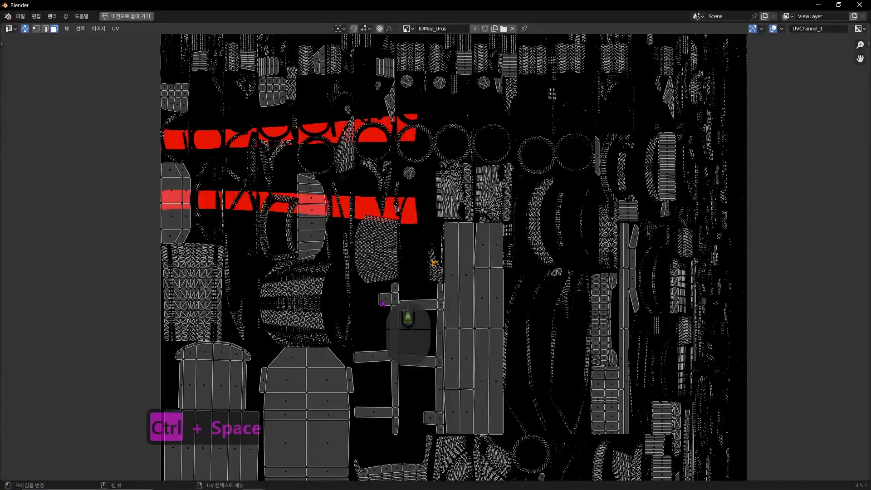
pyautogui.scroll(-2, 382, 303)
pyautogui.moveTo(383, 303); pyautogui.dragTo(384, 206, button='middle')
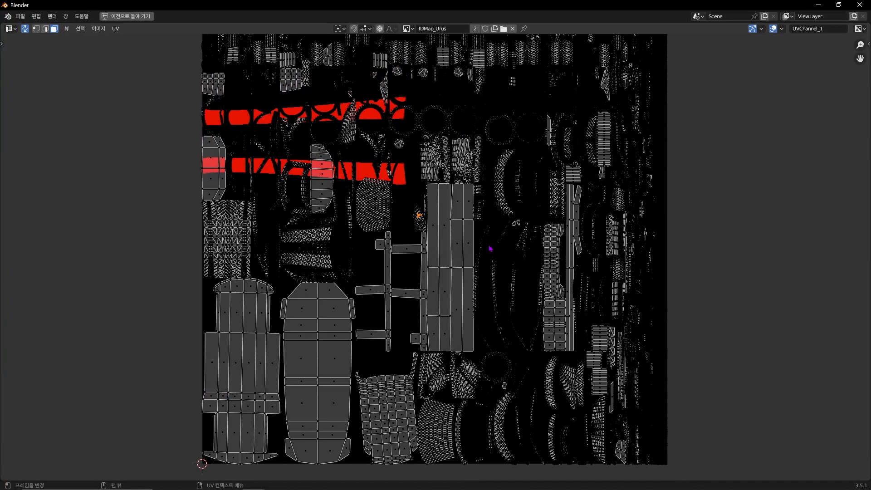
pyautogui.scroll(6, 584, 252)
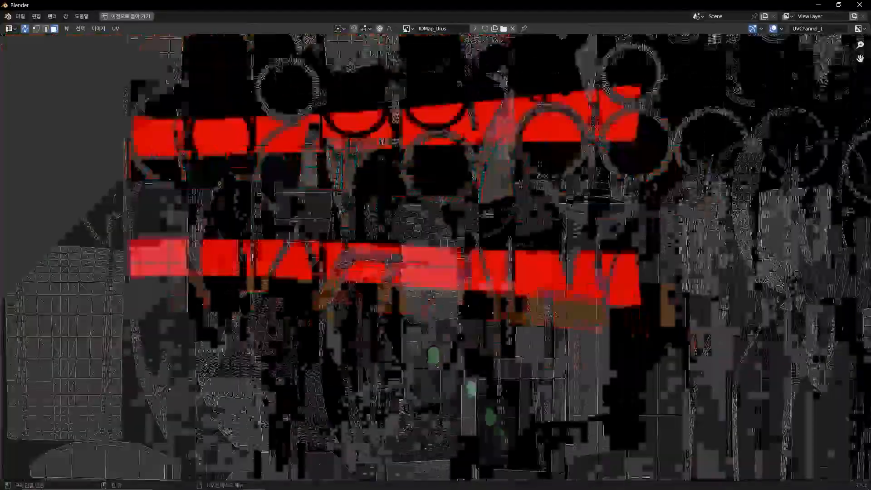
pyautogui.moveTo(399, 342); pyautogui.dragTo(467, 427, button='middle')
pyautogui.moveTo(396, 67); pyautogui.dragTo(273, 320, button='middle')
pyautogui.scroll(3, 272, 320)
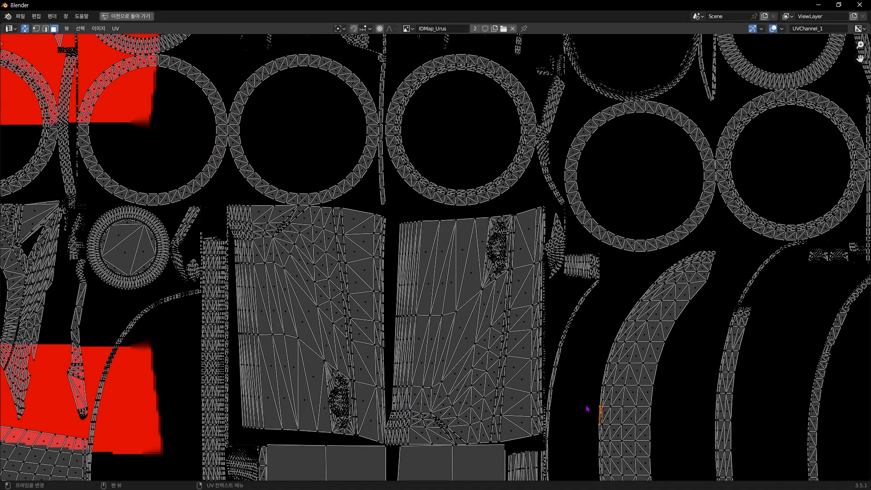
pyautogui.moveTo(588, 413); pyautogui.dragTo(239, 192, button='middle')
pyautogui.moveTo(721, 426); pyautogui.dragTo(436, 264, button='middle')
# Examine the densely packed small islands along the far edge of the UV layout, then restore the normal layout.
pyautogui.scroll(-3, 437, 263)
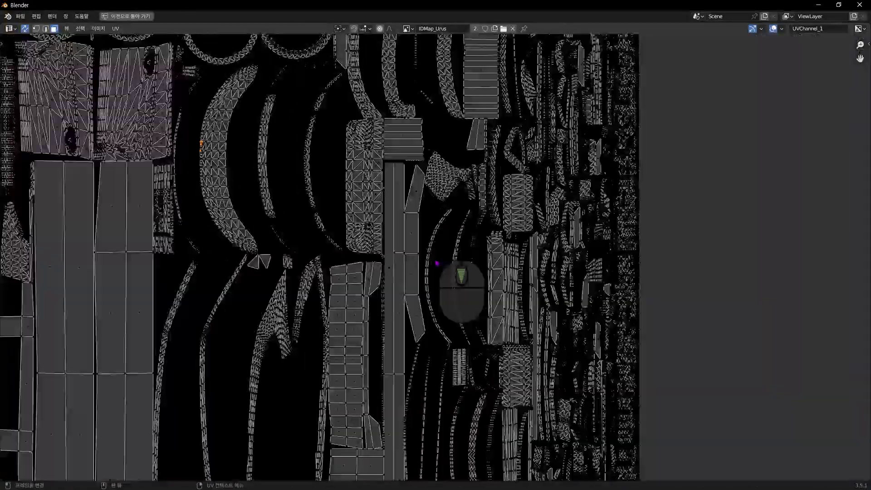
pyautogui.scroll(-2, 437, 263)
pyautogui.scroll(6, 436, 263)
pyautogui.moveTo(623, 330); pyautogui.dragTo(204, 293, button='middle')
pyautogui.scroll(3, 477, 318)
pyautogui.scroll(-6, 523, 345)
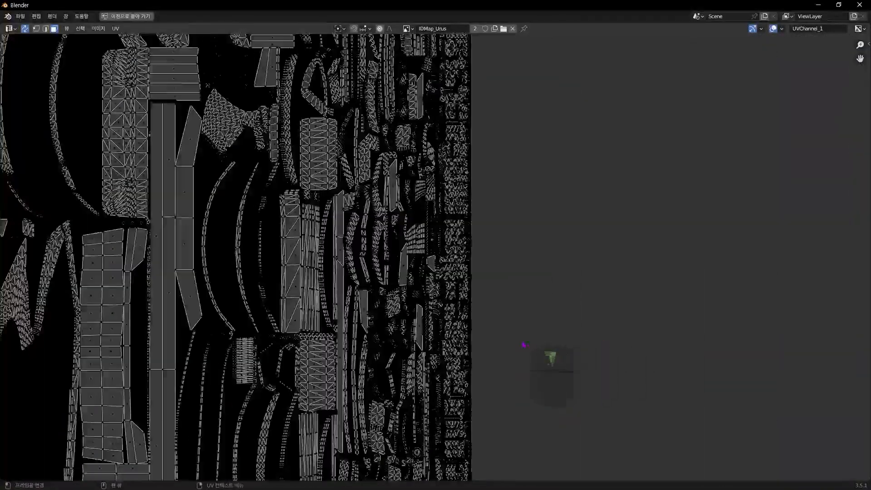
pyautogui.scroll(-3, 524, 345)
pyautogui.moveTo(278, 321); pyautogui.dragTo(495, 307, button='middle')
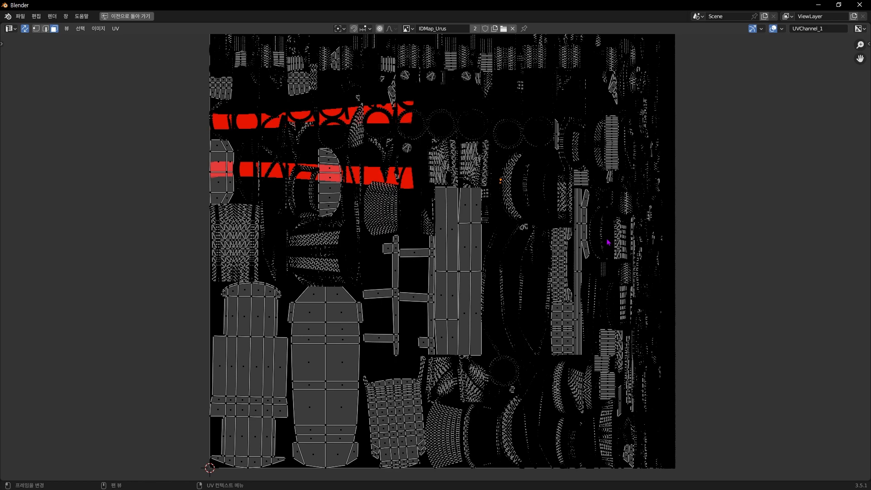
pyautogui.scroll(2, 608, 242)
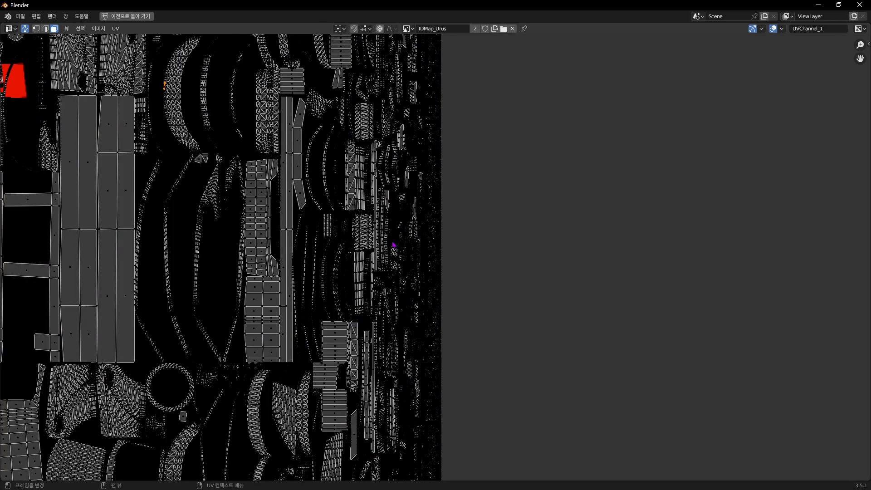
pyautogui.scroll(2, 393, 245)
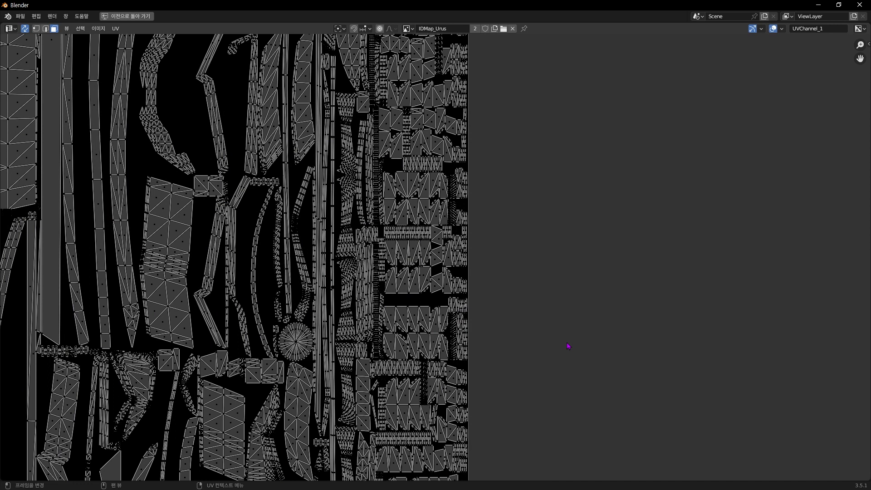
pyautogui.hotkey('ctrl', 'space')
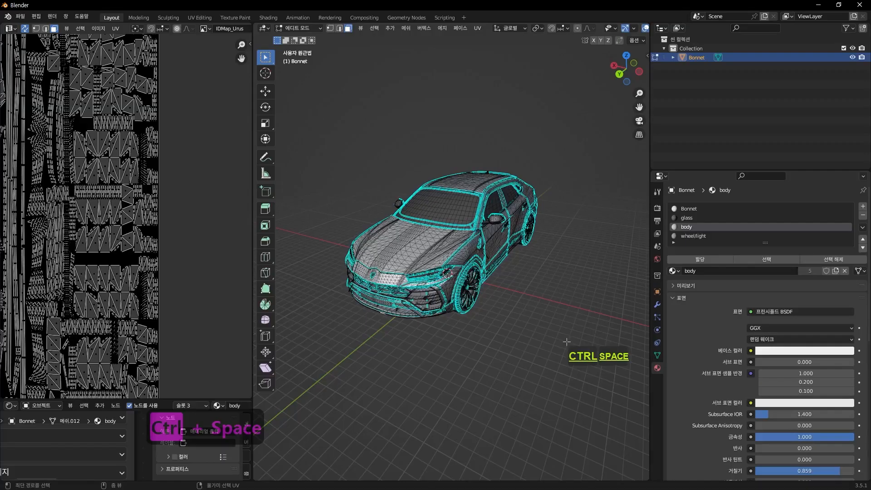
# Select the bonnet's linked faces and locate their islands in the UV layout.
pyautogui.moveTo(424, 270); pyautogui.dragTo(454, 285, button='middle')
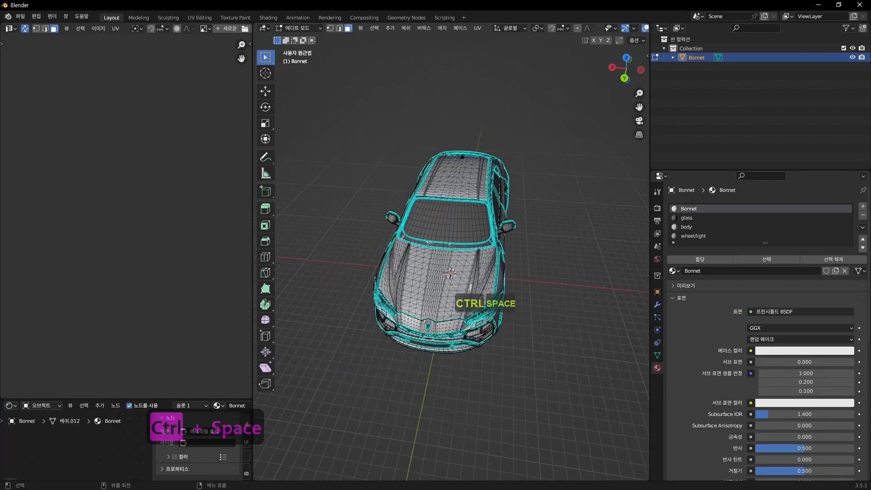
pyautogui.click(454, 285)
pyautogui.scroll(-4, 192, 274)
pyautogui.scroll(1, 193, 273)
pyautogui.scroll(6, 108, 226)
pyautogui.moveTo(47, 246); pyautogui.dragTo(148, 265, button='middle')
pyautogui.scroll(-1, 149, 265)
pyautogui.click(437, 281)
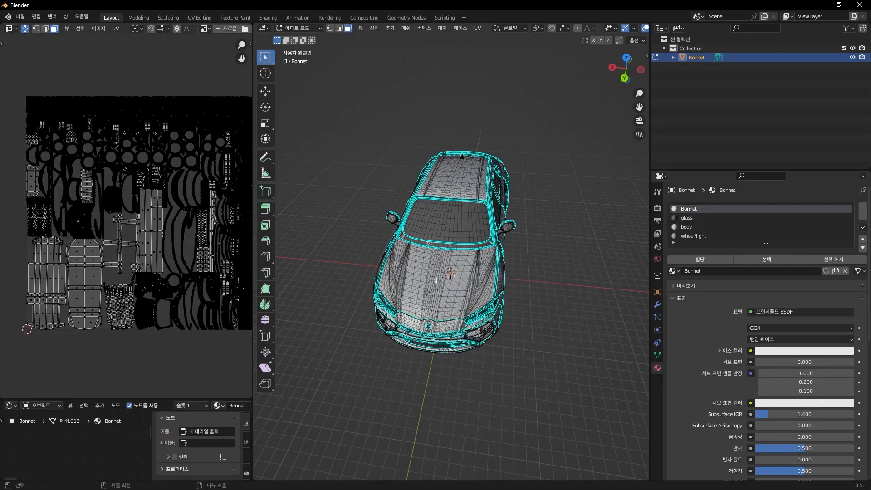
pyautogui.hotkey('ctrl', 'l')
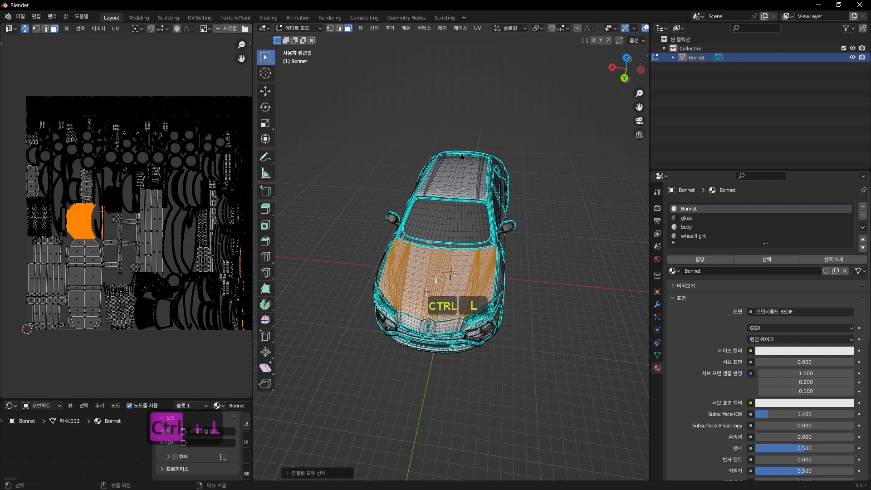
pyautogui.moveTo(200, 273); pyautogui.dragTo(171, 271, button='middle')
pyautogui.scroll(4, 168, 272)
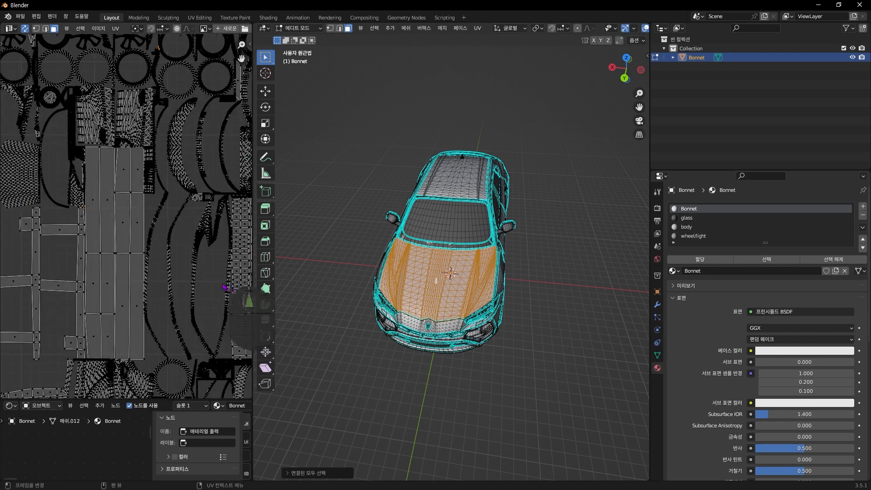
pyautogui.moveTo(230, 288); pyautogui.dragTo(84, 324, button='middle')
pyautogui.moveTo(31, 306); pyautogui.dragTo(187, 288, button='middle')
pyautogui.scroll(-2, 139, 284)
# Select the front wheel's inner rim with its linked faces and add the tyre's sidewall to the selection.
pyautogui.moveTo(479, 323); pyautogui.dragTo(432, 301, button='middle')
pyautogui.scroll(5, 432, 300)
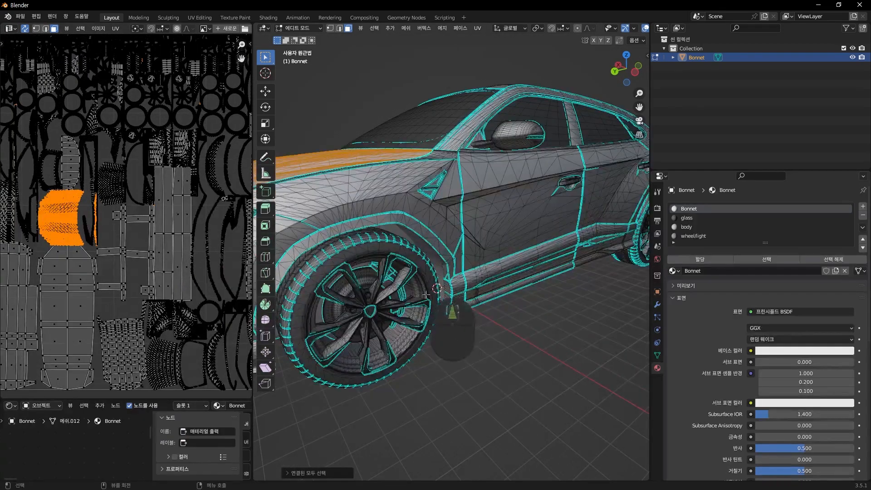
pyautogui.click(426, 295)
pyautogui.scroll(6, 410, 320)
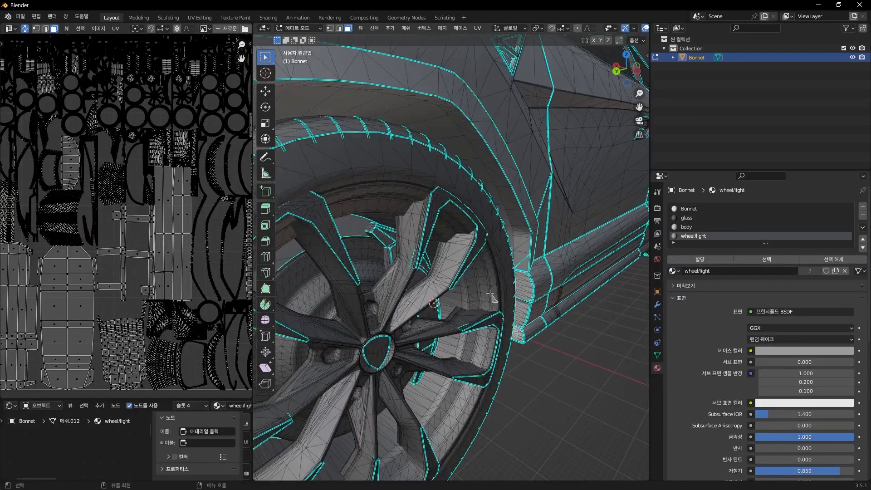
pyautogui.hotkey('ctrl', 'l')
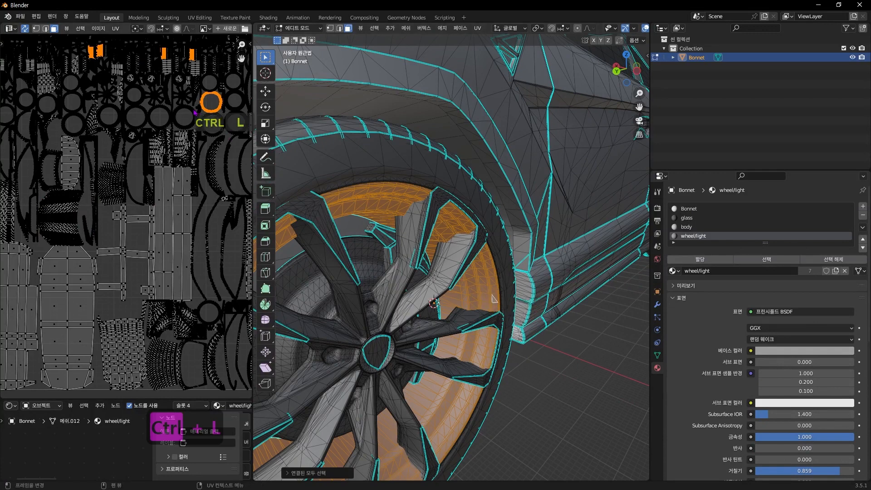
pyautogui.press('l')
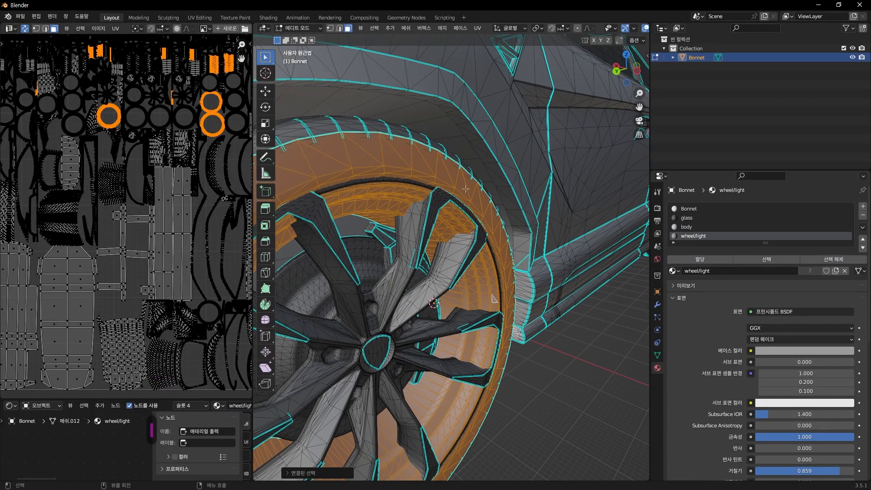
# Add several linked tread sections of the tyre to the selection and examine the selected islands in the UV layout.
pyautogui.moveTo(466, 187); pyautogui.dragTo(424, 272, button='middle')
pyautogui.keyDown('shift'); pyautogui.moveTo(377, 353); pyautogui.dragTo(426, 244, button='middle'); pyautogui.keyUp('shift')
pyautogui.moveTo(503, 219)
pyautogui.mouseDown(button='middle')
pyautogui.moveTo(487, 226)
pyautogui.moveTo(495, 208)
pyautogui.mouseUp(button='middle')
pyautogui.press('l')
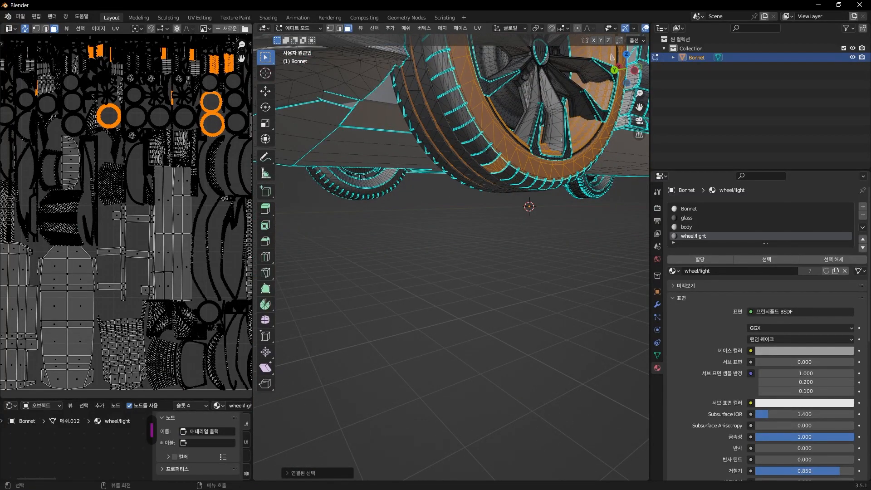
pyautogui.press('l')
pyautogui.press('l')
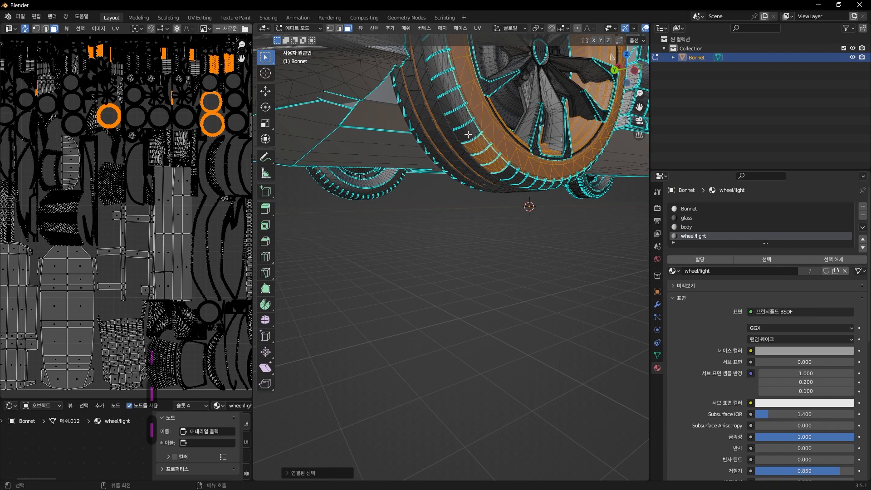
pyautogui.press('l')
pyautogui.press('l')
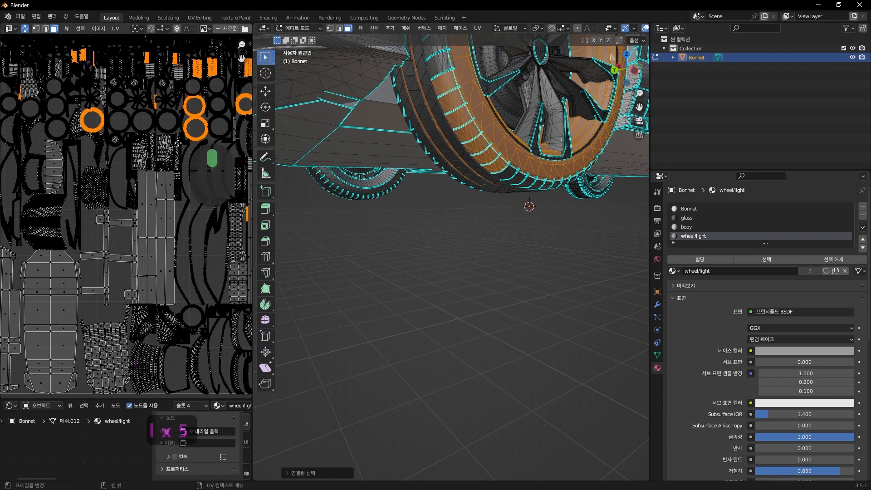
pyautogui.moveTo(203, 200); pyautogui.dragTo(101, 202, button='middle')
pyautogui.scroll(5, 126, 213)
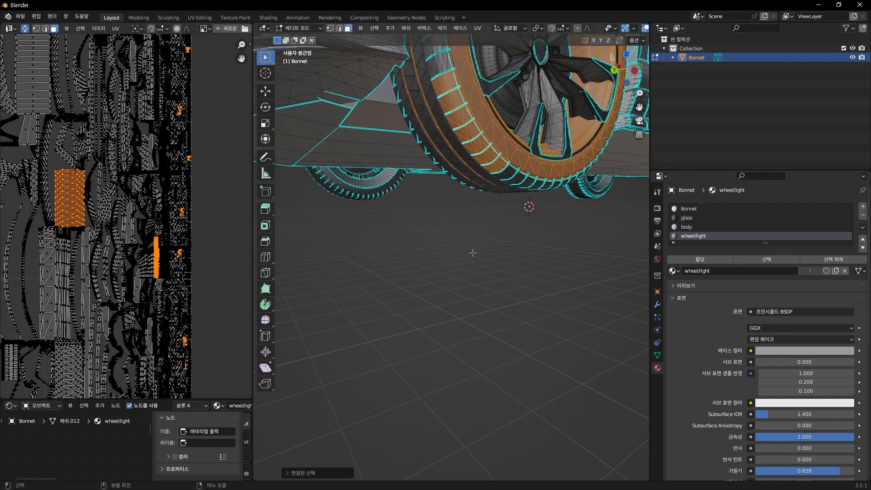
# Select only the tyre sidewall's linked faces, add the inner rim's linked faces to compare their islands, then clear the selection.
pyautogui.moveTo(473, 252); pyautogui.dragTo(477, 247, button='middle')
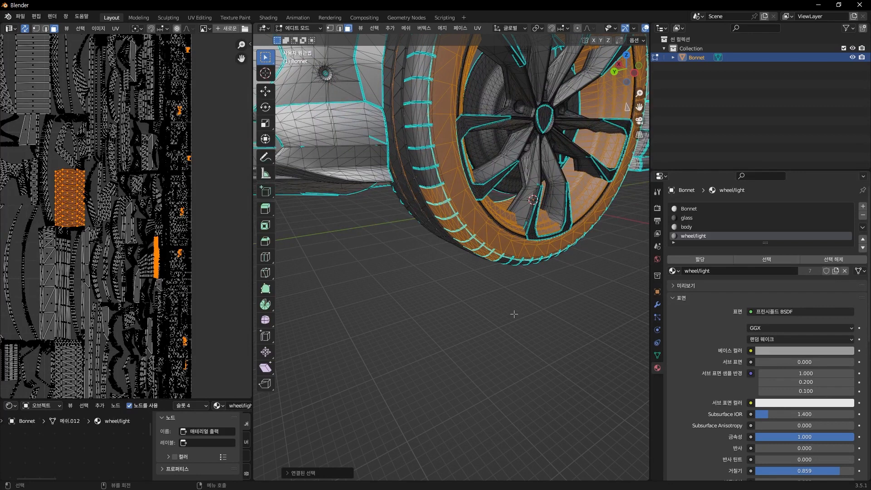
pyautogui.click(514, 314)
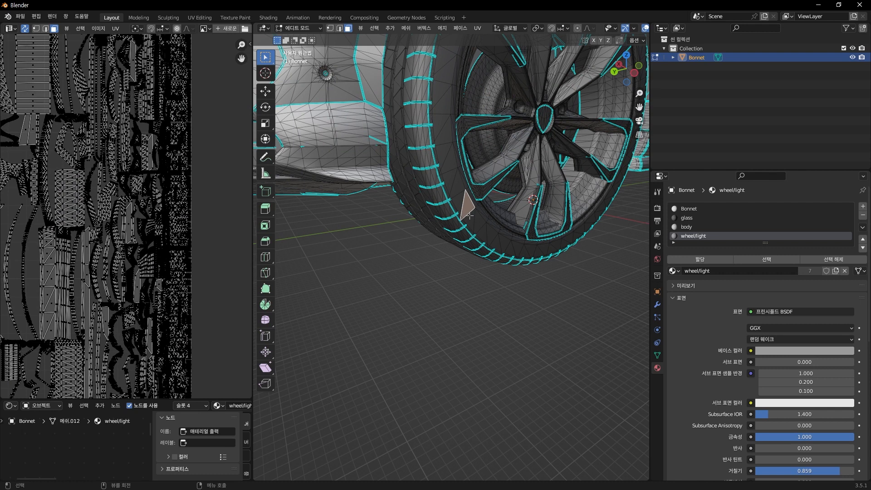
pyautogui.hotkey('ctrl', 'l')
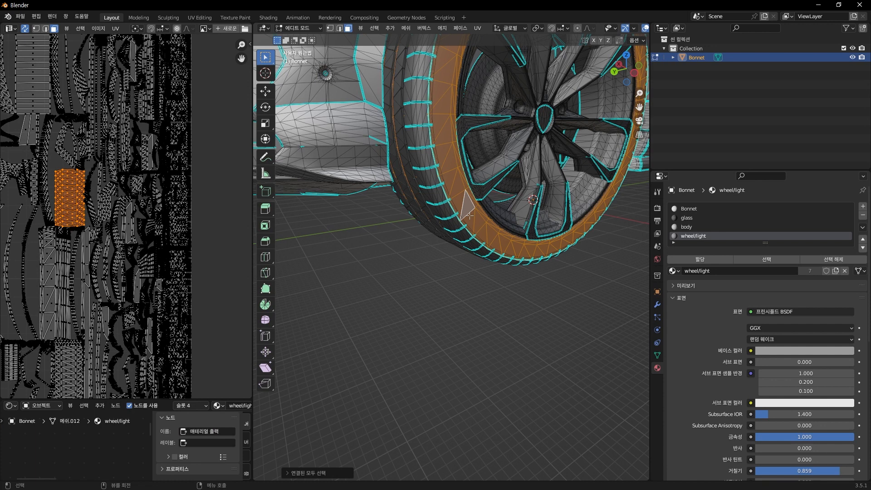
pyautogui.press('shift')
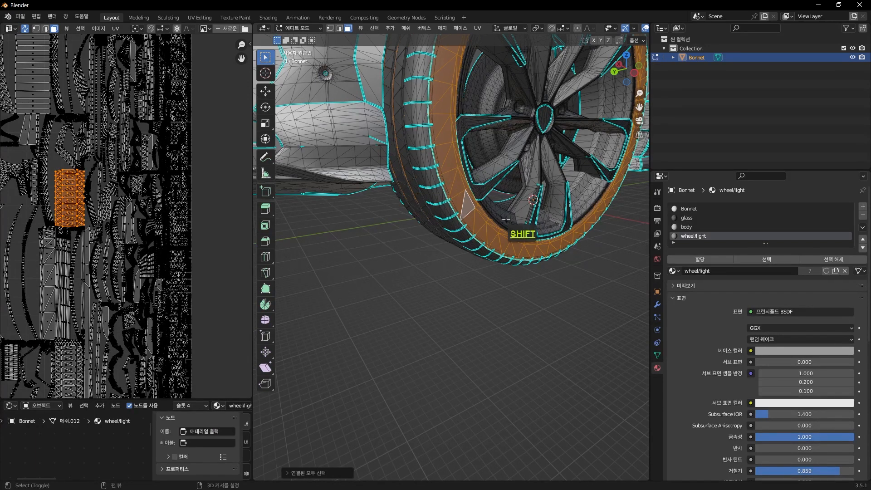
pyautogui.keyDown('shift'); pyautogui.click(506, 219); pyautogui.keyUp('shift')
pyautogui.press('ctrl')
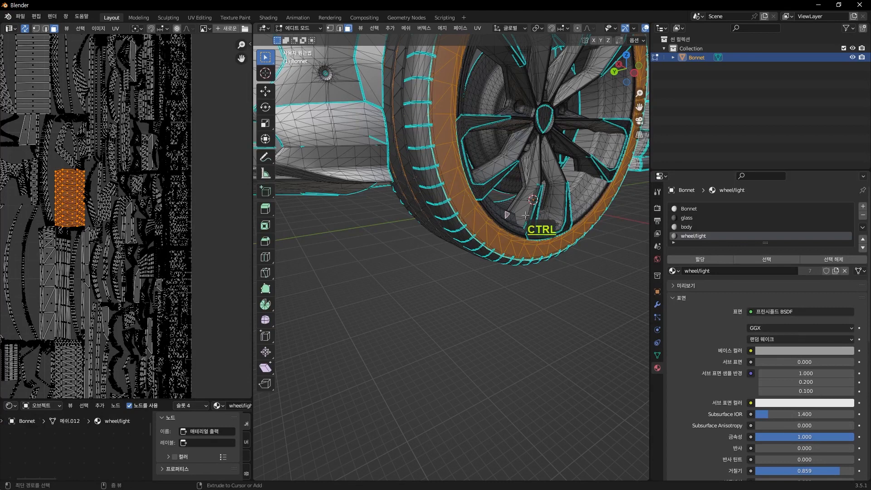
pyautogui.hotkey('ctrl', 'l')
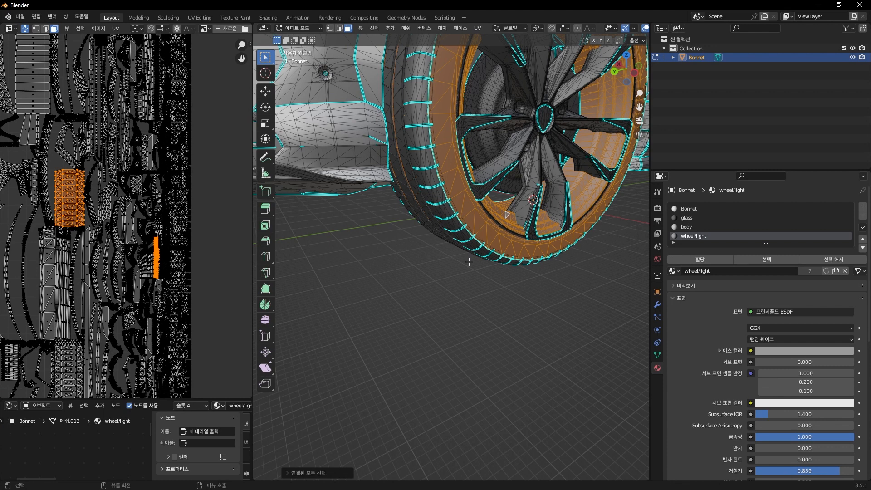
pyautogui.click(451, 272)
pyautogui.moveTo(447, 272); pyautogui.dragTo(428, 293, button='middle')
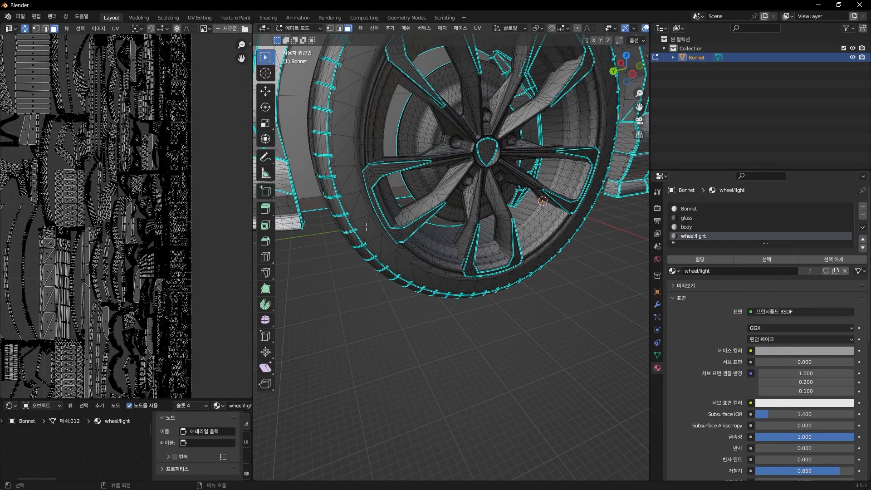
# Select the linked faces of the front tyre's sidewall and the wheel's inner rim to compare their UV islands.
pyautogui.press('l')
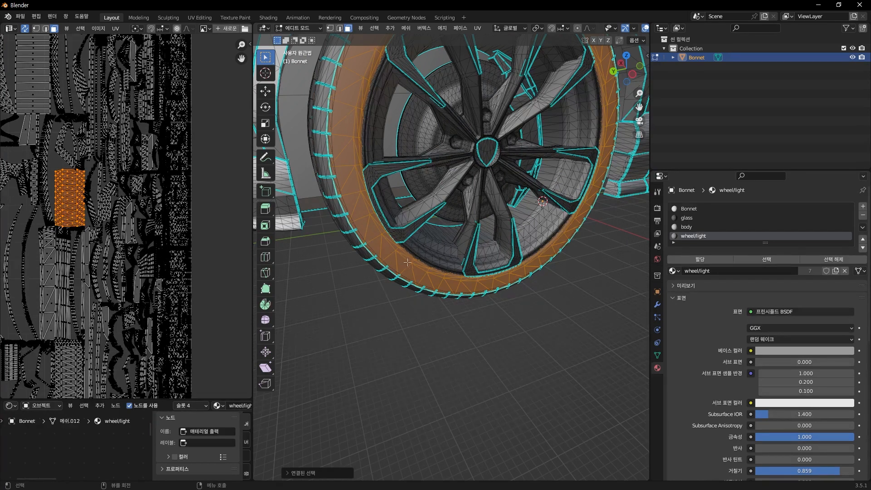
pyautogui.press('l')
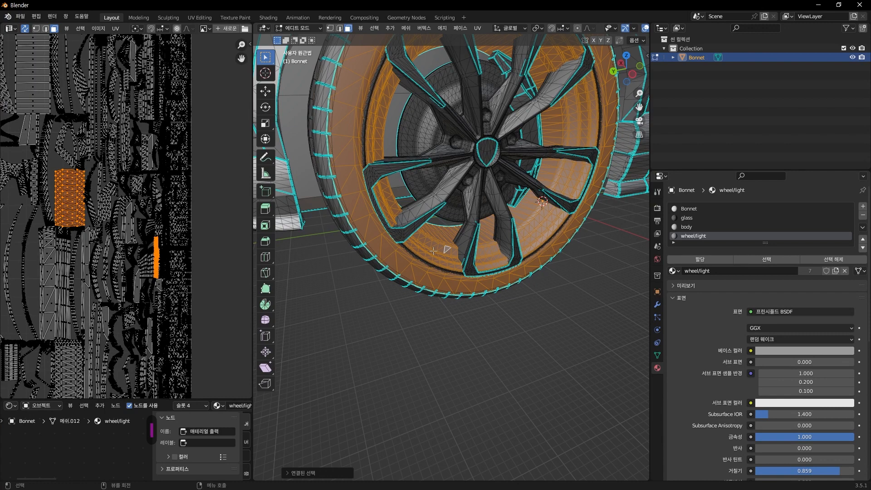
pyautogui.moveTo(433, 251); pyautogui.dragTo(445, 203, button='middle')
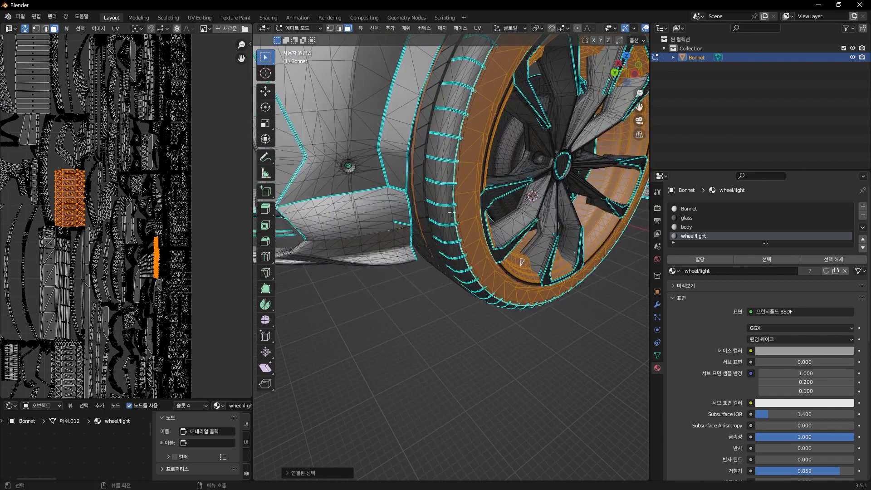
# Add the tyre's linked tread sections to the selection one after another, undoing the accidental selection of the body panel.
pyautogui.press('l')
pyautogui.press('l')
pyautogui.press('l')
pyautogui.press('l')
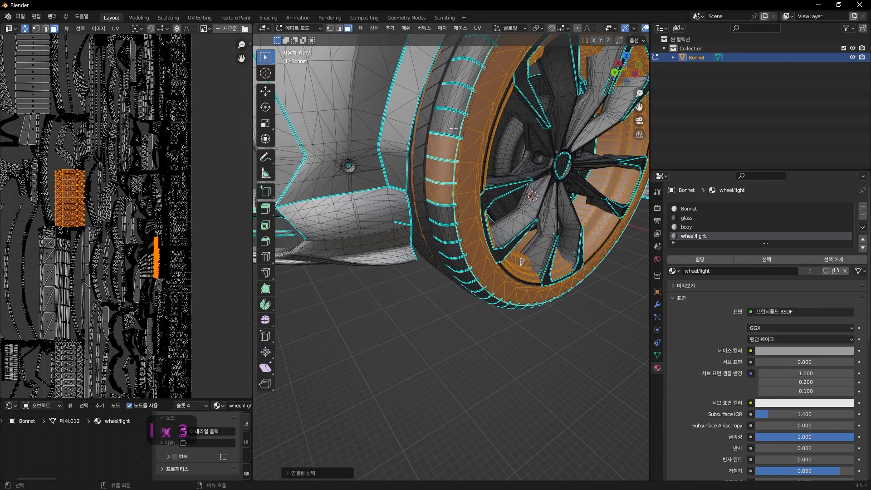
pyautogui.press('l')
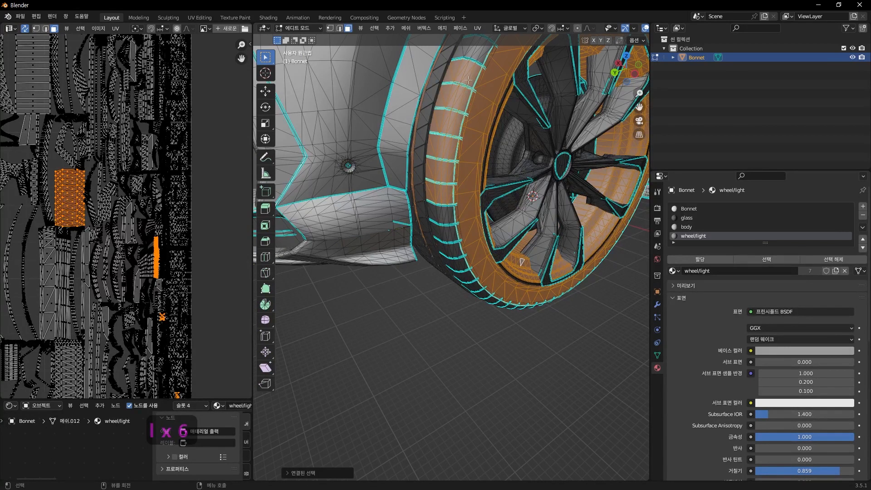
pyautogui.press('l')
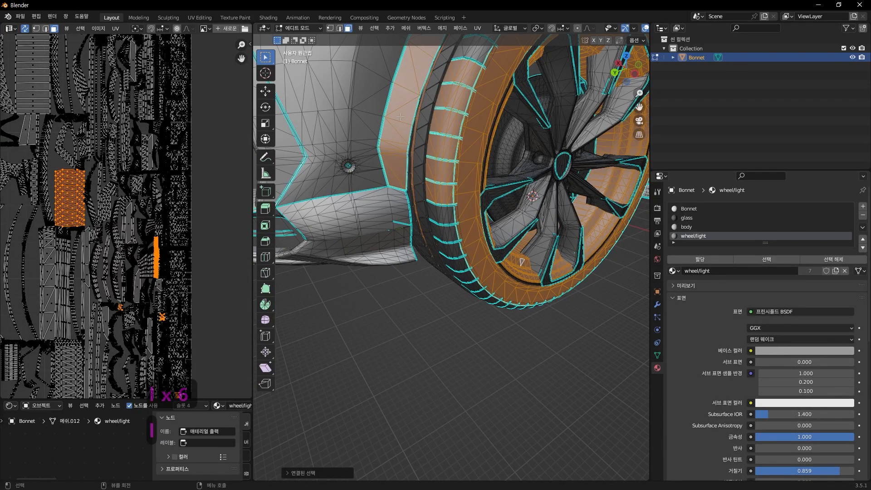
pyautogui.hotkey('ctrl', 'z')
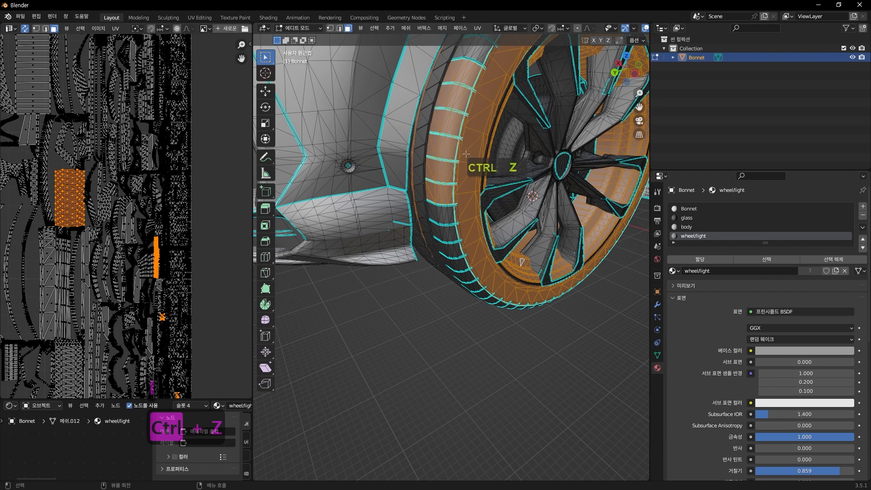
pyautogui.press('l')
pyautogui.press('l')
pyautogui.press('l')
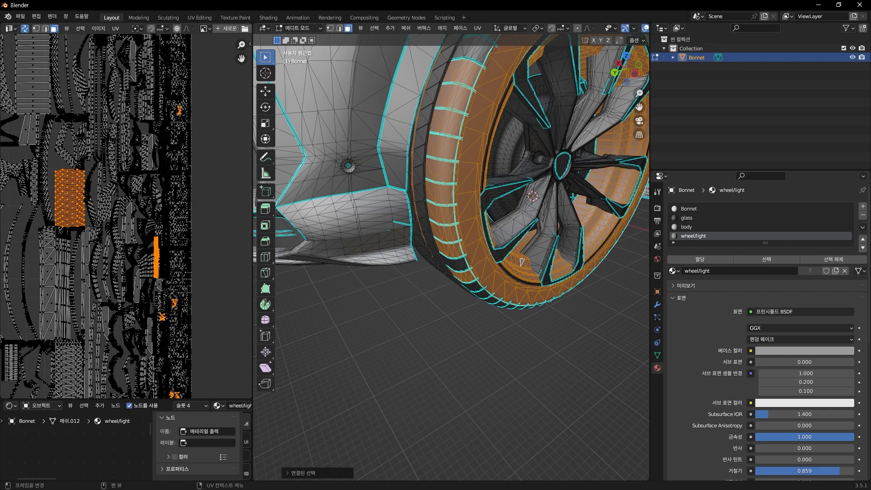
# Examine how the selected wheel islands are scattered across the whole UV layout.
pyautogui.moveTo(521, 262); pyautogui.dragTo(475, 318, button='middle')
pyautogui.scroll(-3, 213, 295)
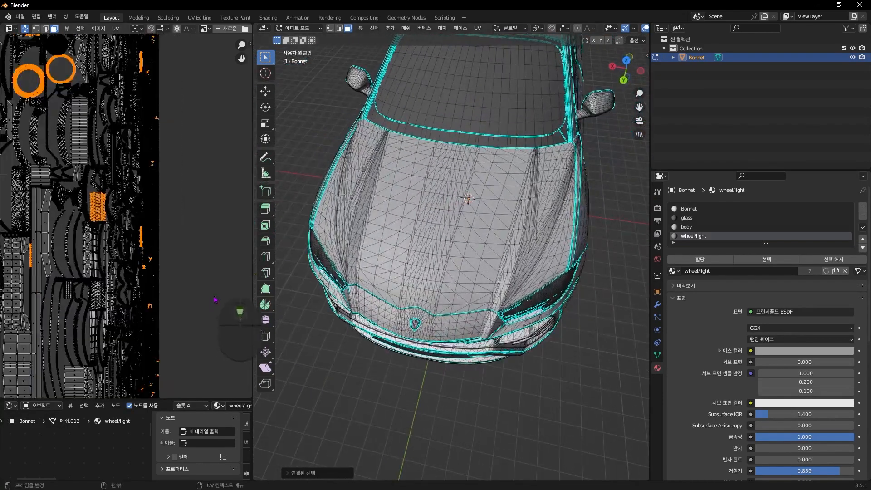
pyautogui.moveTo(80, 287); pyautogui.dragTo(163, 283, button='middle')
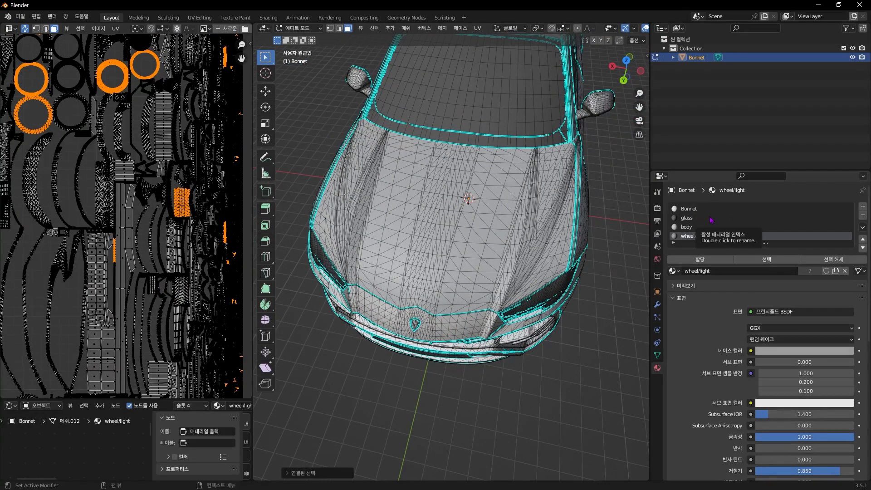
pyautogui.scroll(-3, 68, 195)
pyautogui.moveTo(65, 193); pyautogui.dragTo(157, 197, button='middle')
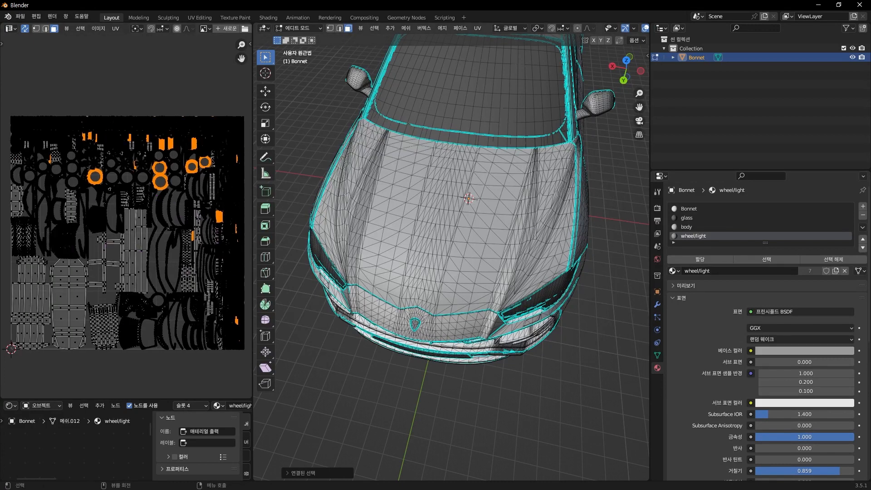
# Return to Object Mode and remove the glass, body and wheel/light material slots, keeping only Bonnet.
pyautogui.click(698, 219)
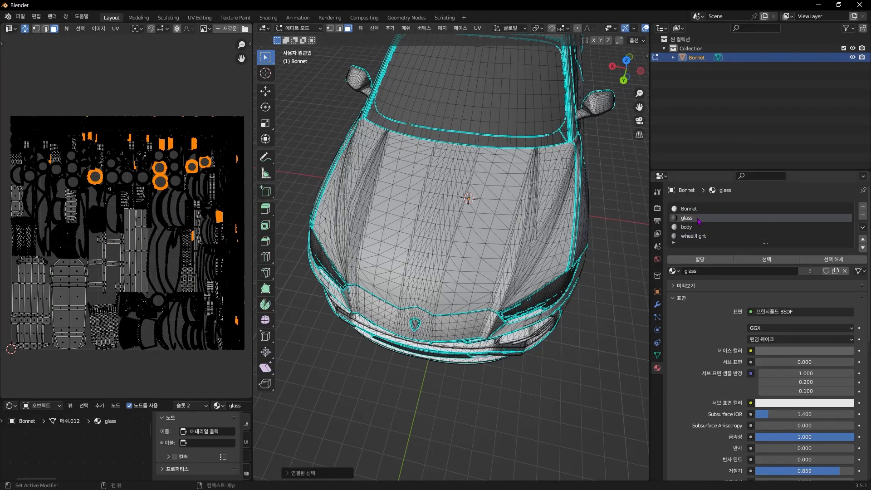
pyautogui.press('Tab')
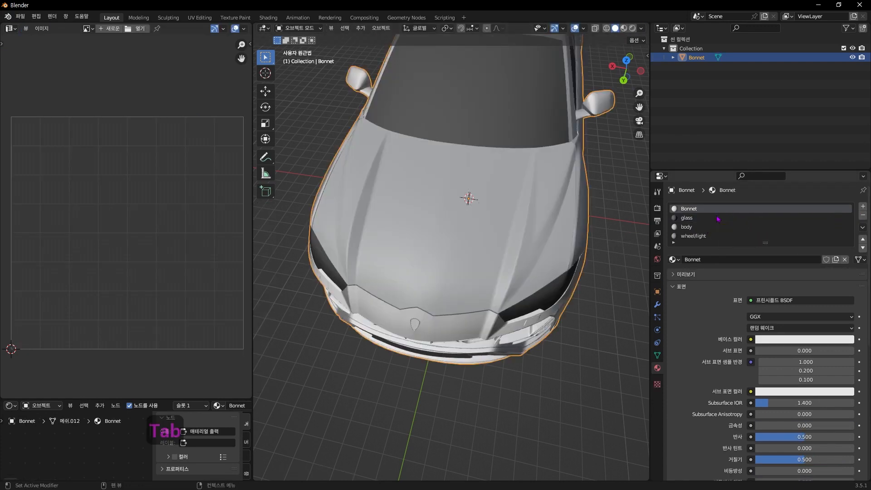
pyautogui.click(863, 215)
pyautogui.click(863, 215)
pyautogui.click(863, 216)
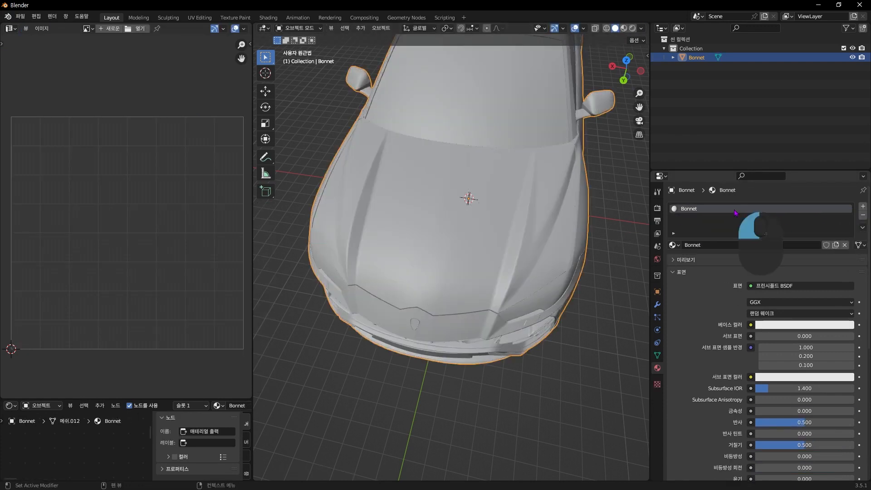
# Add a second material to the car, name it R and give it a pure red base color.
pyautogui.moveTo(503, 184); pyautogui.dragTo(574, 225, button='middle')
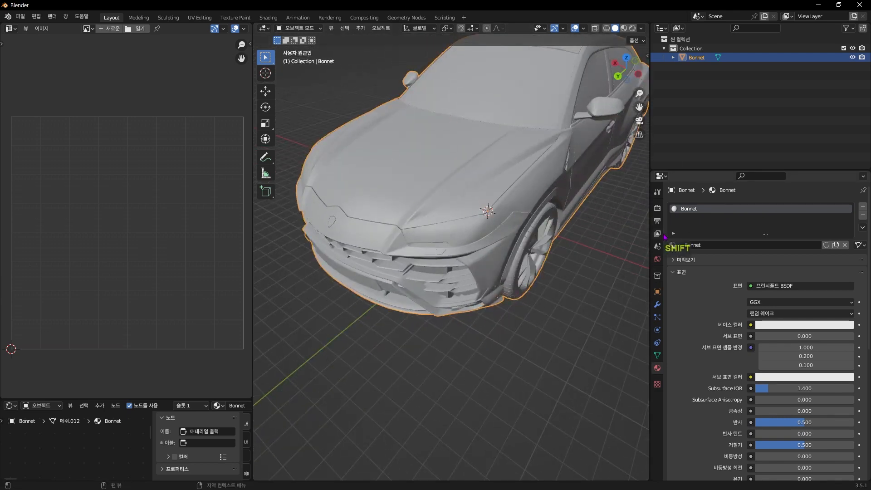
pyautogui.click(864, 207)
pyautogui.click(731, 260)
pyautogui.doubleClick(732, 260)
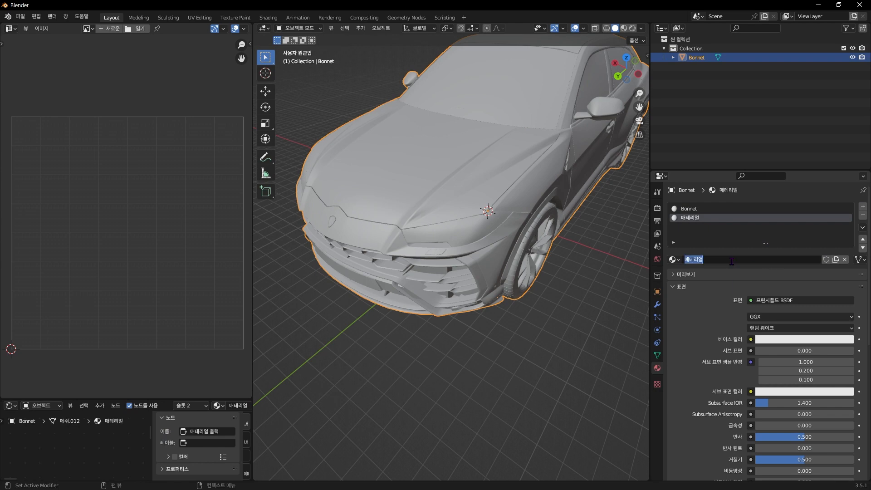
pyautogui.write('R')
pyautogui.press('Return')
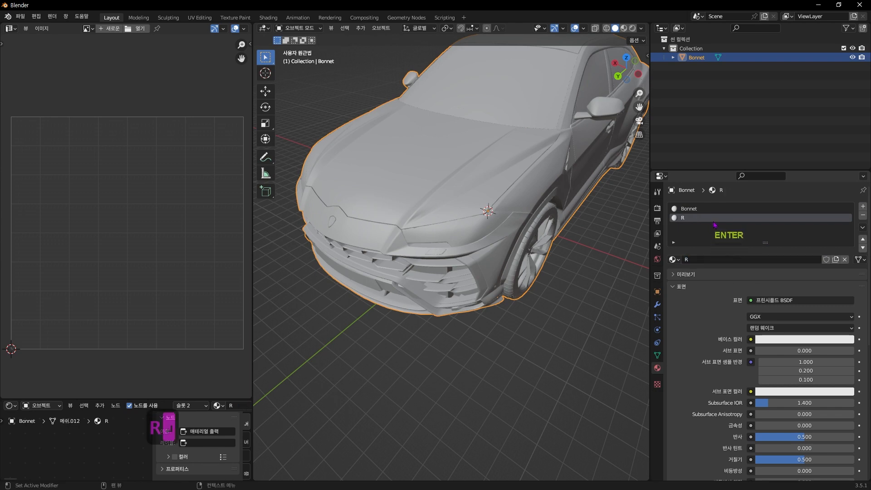
pyautogui.click(803, 339)
pyautogui.click(803, 339)
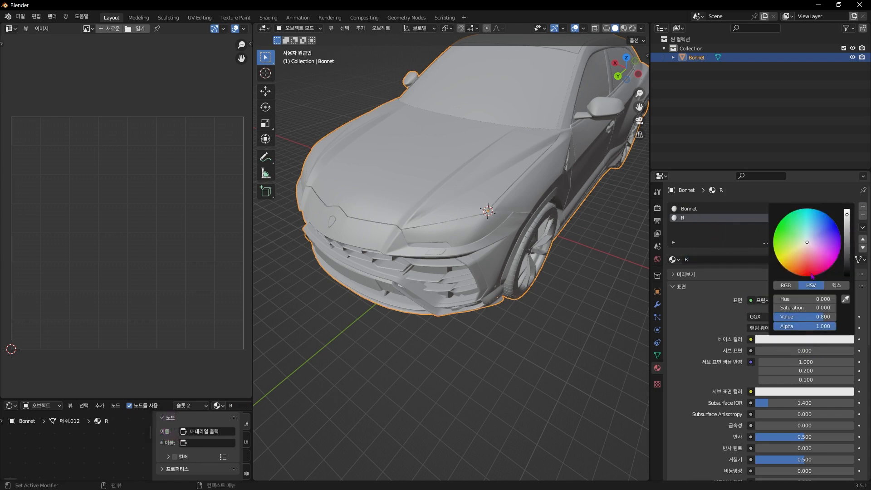
pyautogui.click(811, 275)
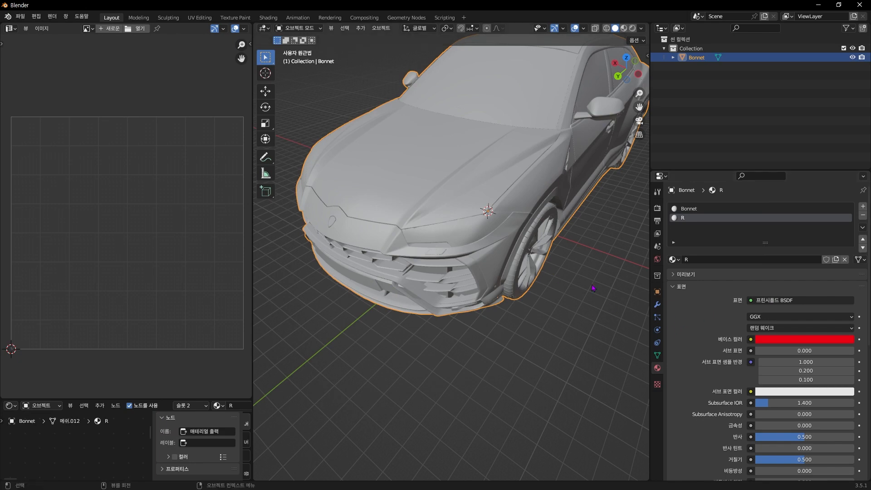
# In Edit Mode, select the linked faces of the bonnet, front fender and front door and assign the R material to them.
pyautogui.press('Tab')
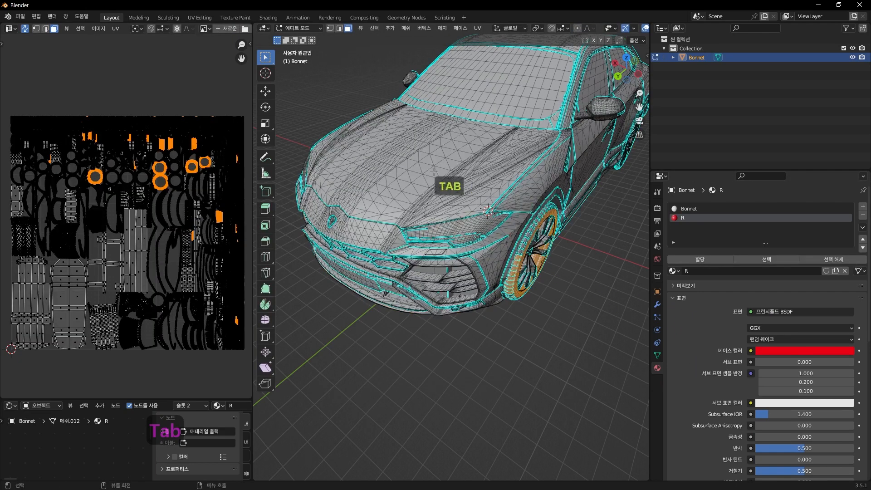
pyautogui.press('l')
pyautogui.press('l')
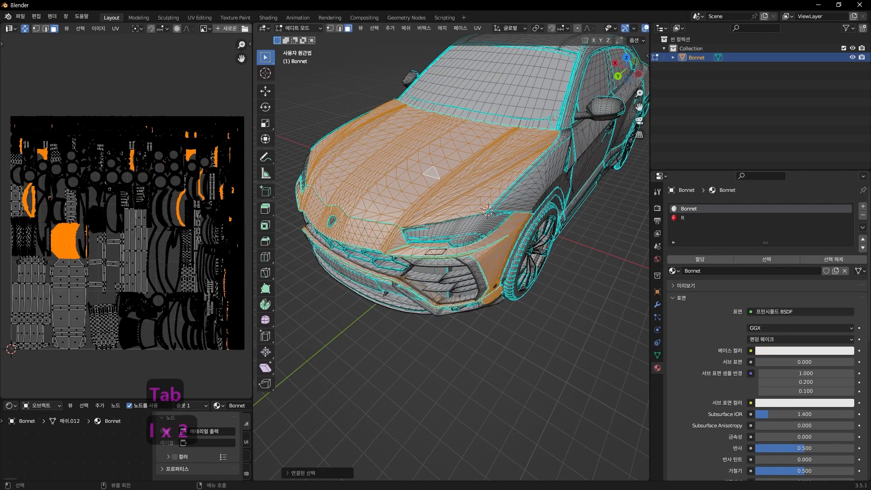
pyautogui.moveTo(536, 192); pyautogui.dragTo(558, 200, button='middle')
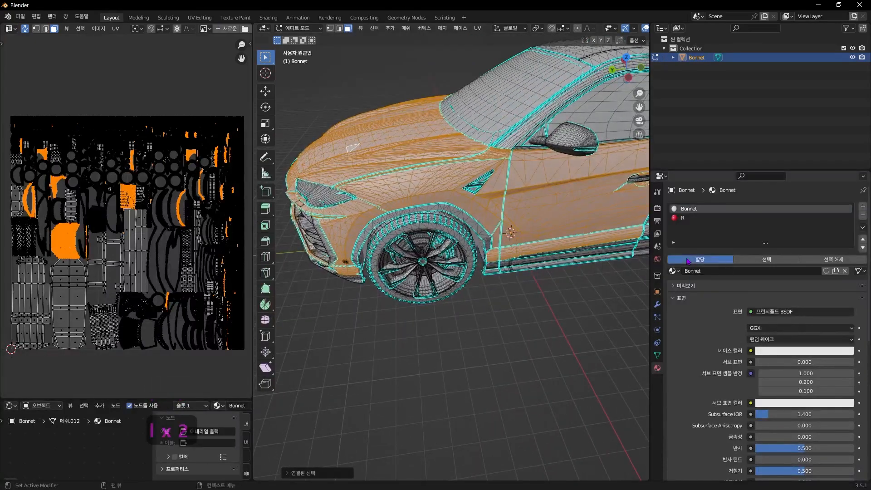
pyautogui.click(688, 259)
pyautogui.click(702, 220)
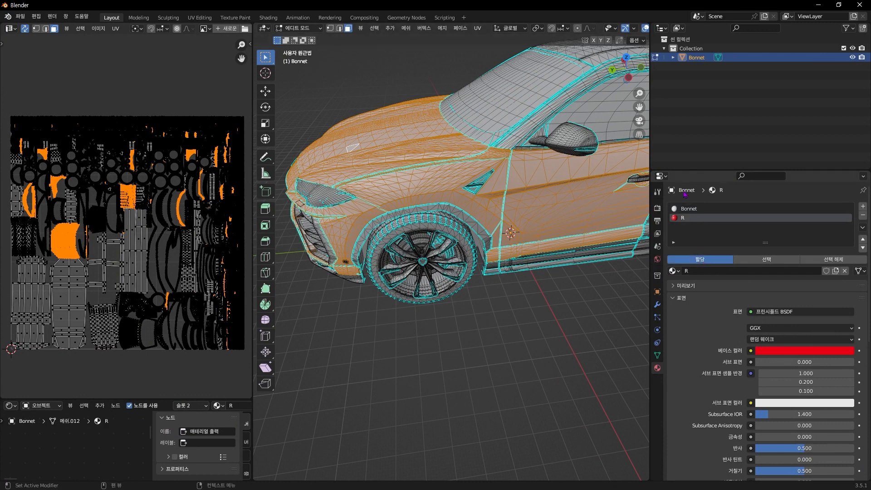
# Widen the 3D viewport, switch it to Material Preview shading and replace the selection with a rear door face.
pyautogui.moveTo(651, 85); pyautogui.dragTo(750, 89)
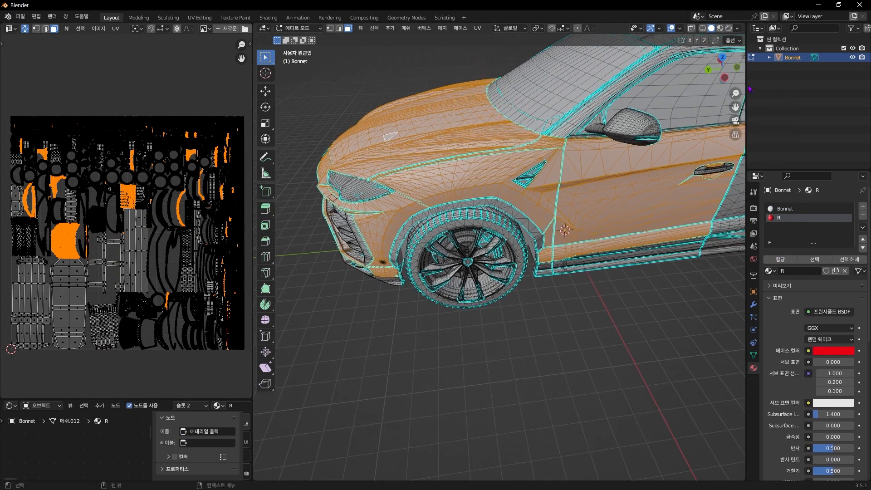
pyautogui.click(721, 29)
pyautogui.moveTo(658, 237)
pyautogui.mouseDown(button='middle')
pyautogui.moveTo(674, 217)
pyautogui.moveTo(540, 251)
pyautogui.mouseUp(button='middle')
pyautogui.click(540, 250)
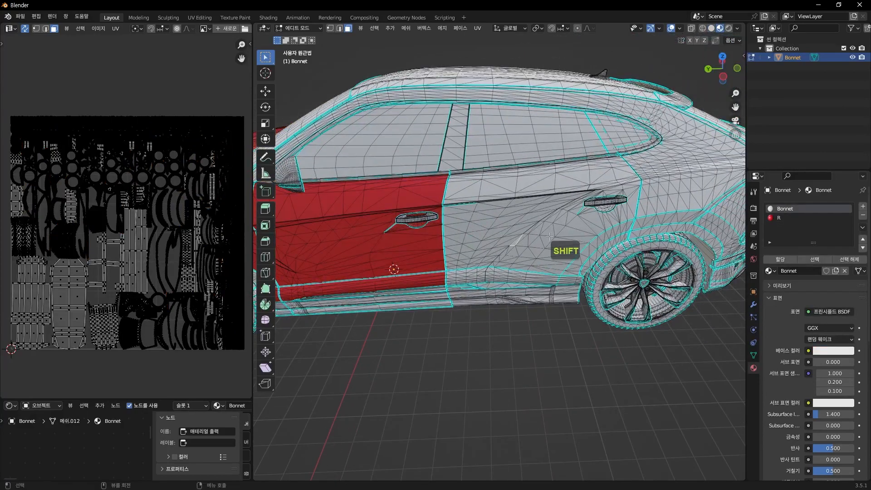
pyautogui.moveTo(452, 223); pyautogui.dragTo(567, 232, button='middle')
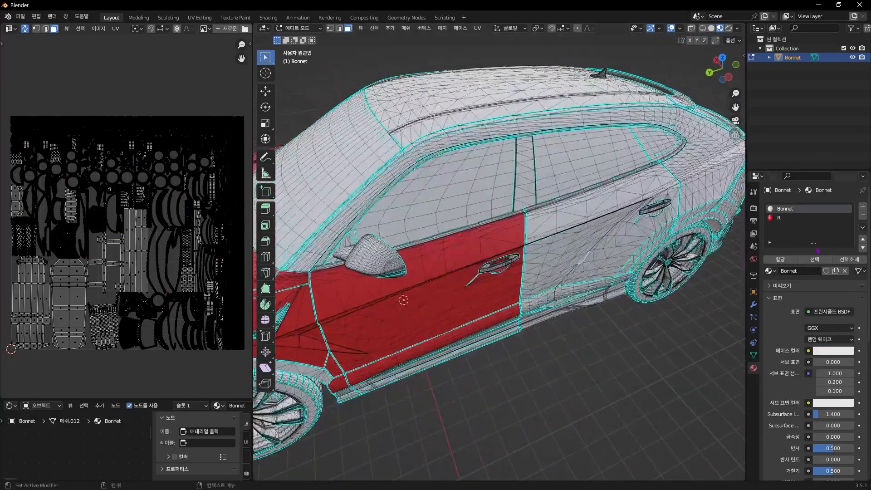
# Add a third material slot with a new material named B and give it a pure blue base color.
pyautogui.click(863, 206)
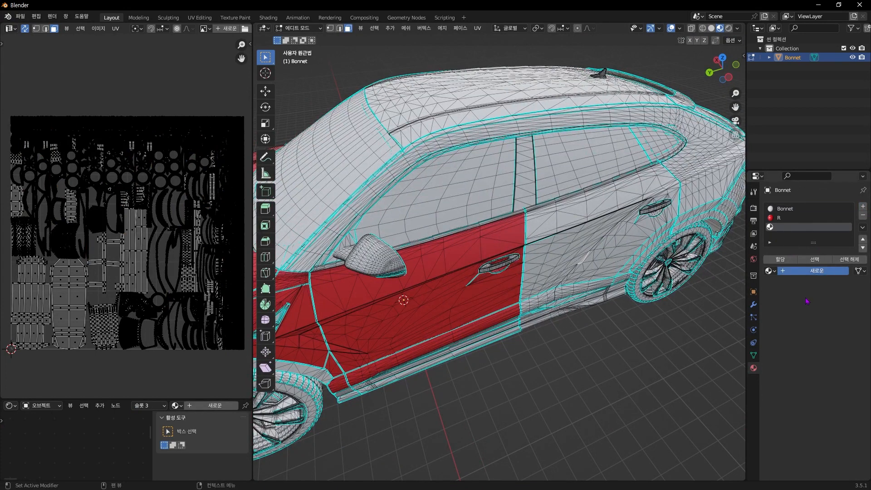
pyautogui.click(804, 272)
pyautogui.doubleClick(810, 271)
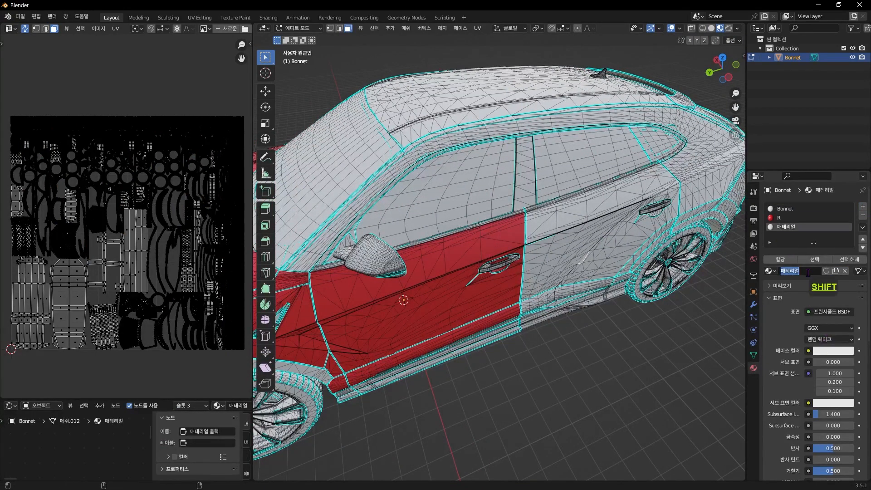
pyautogui.write('B')
pyautogui.press('Return')
pyautogui.click(826, 352)
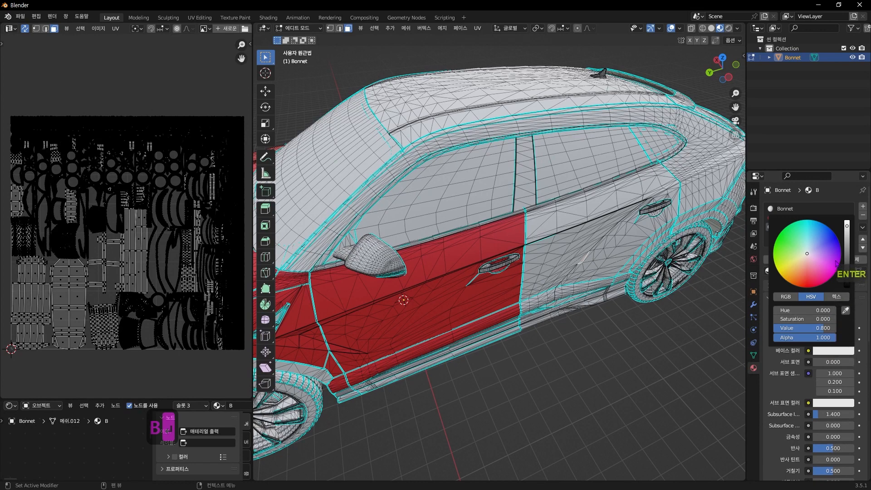
pyautogui.click(787, 246)
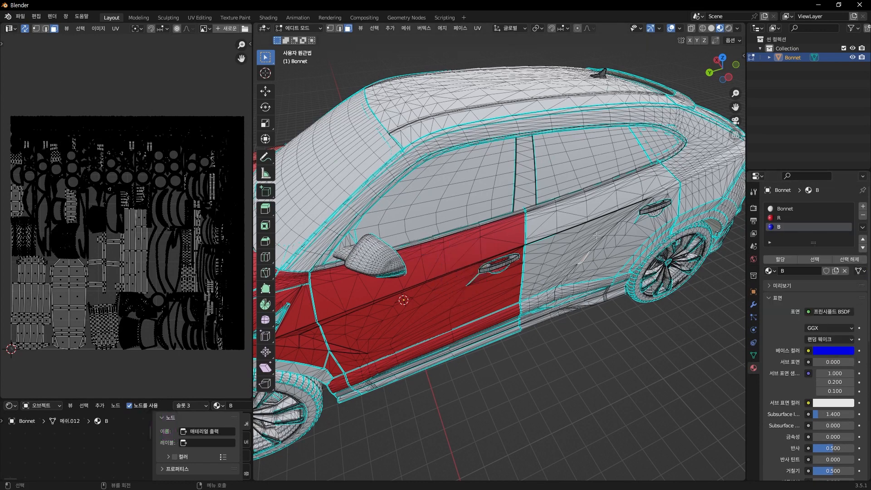
# Select the rear door and rear side panel with their linked faces and assign the B material to them.
pyautogui.press('l')
pyautogui.moveTo(599, 237); pyautogui.dragTo(677, 269, button='middle')
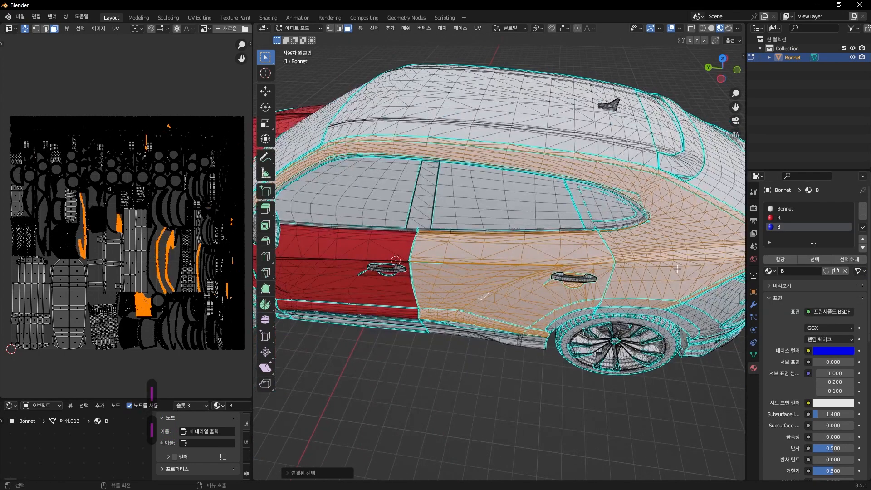
pyautogui.click(780, 259)
pyautogui.moveTo(567, 272); pyautogui.dragTo(528, 265, button='middle')
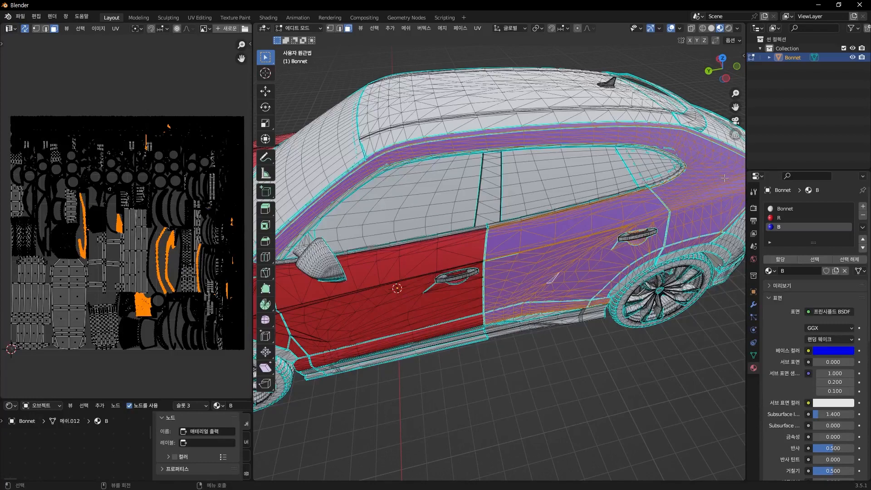
# Switch to File Explorer and open the textures folder inside lamborghini-urus-2018 to view the texture files.
pyautogui.click(820, 5)
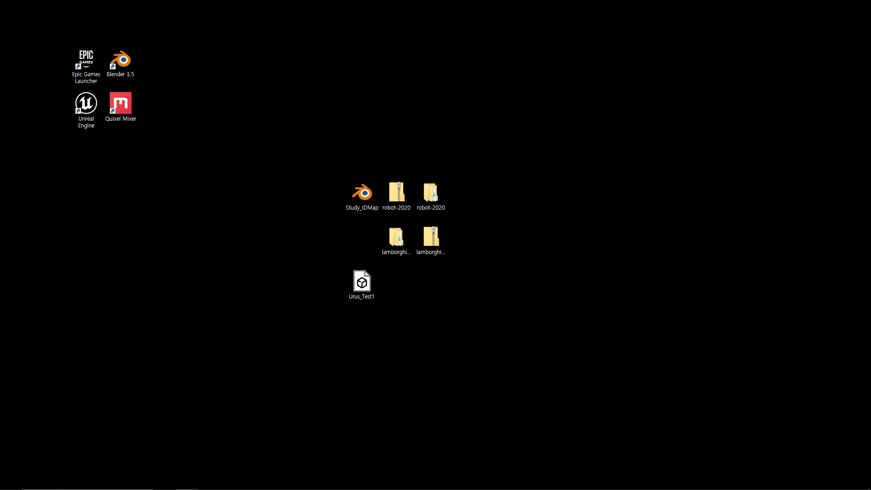
pyautogui.doubleClick(396, 236)
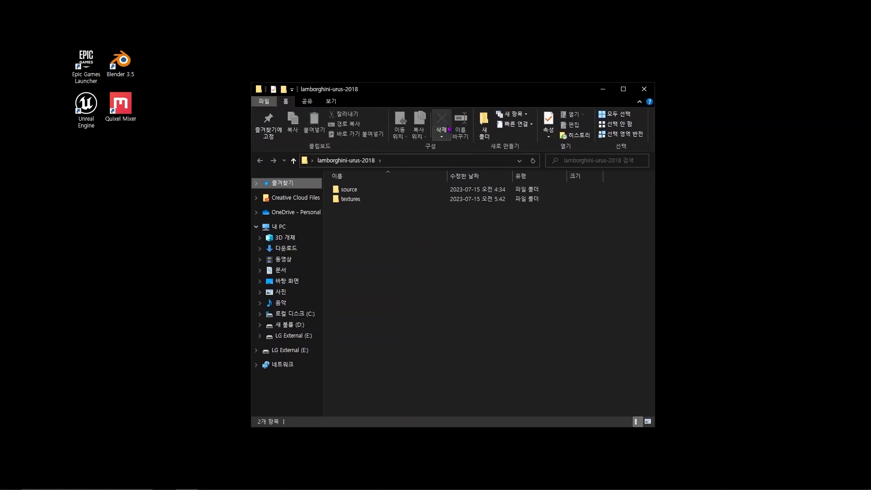
pyautogui.click(389, 200)
pyautogui.doubleClick(389, 200)
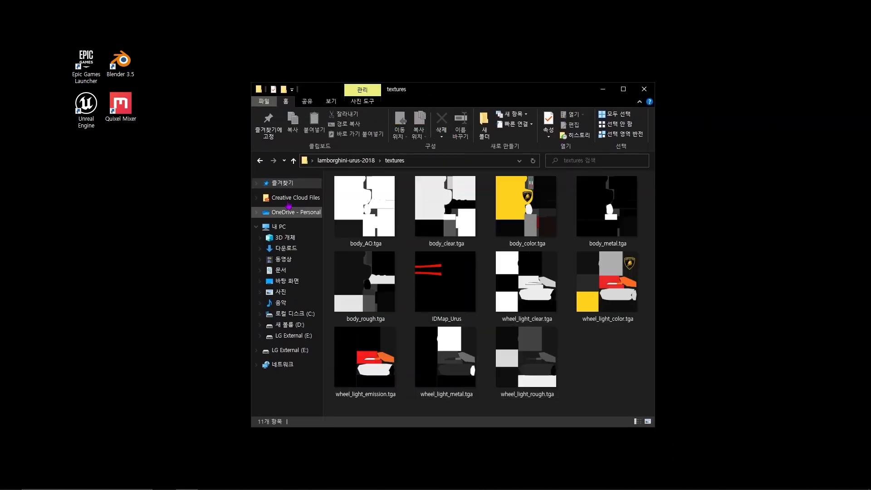
# Maximize the textures folder window and examine the body AO, color, metal, rough and clear maps and the wheel_light_clear map.
pyautogui.doubleClick(491, 95)
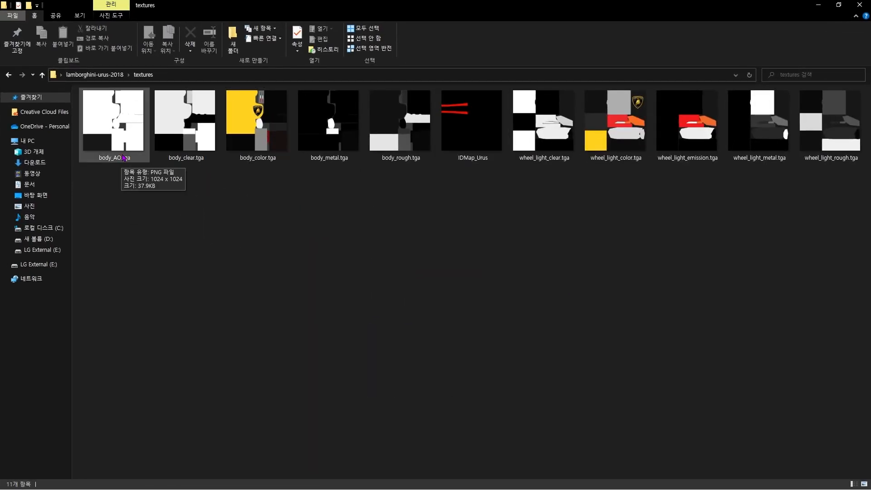
pyautogui.click(124, 158)
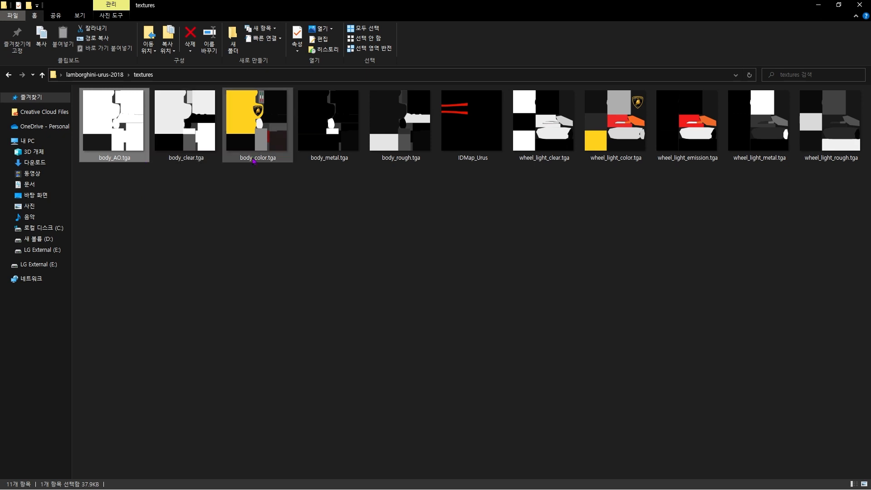
pyautogui.click(254, 159)
pyautogui.click(325, 143)
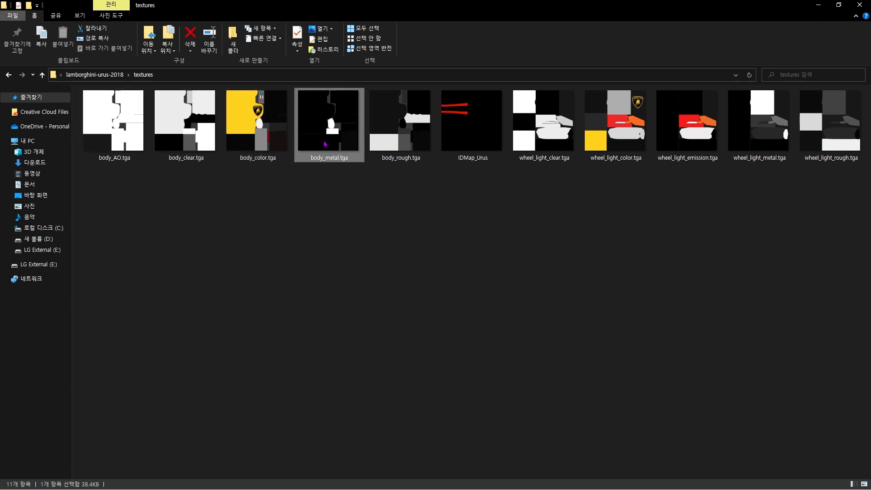
pyautogui.click(412, 157)
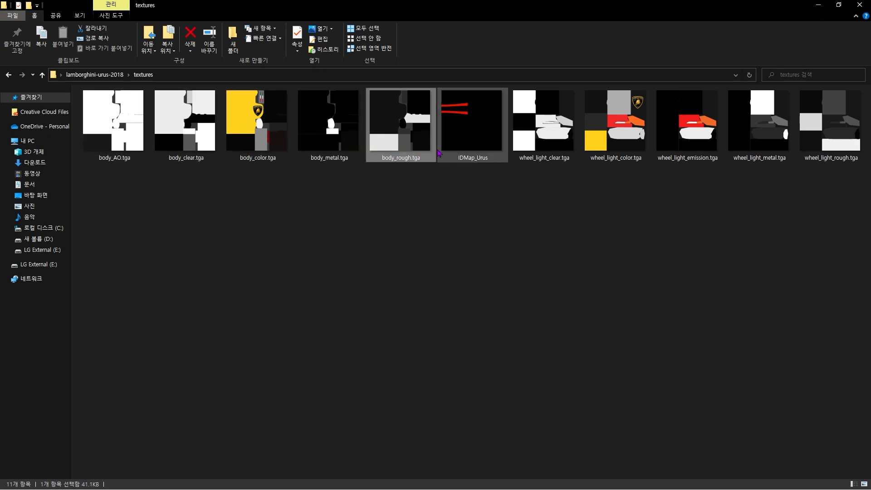
pyautogui.click(194, 160)
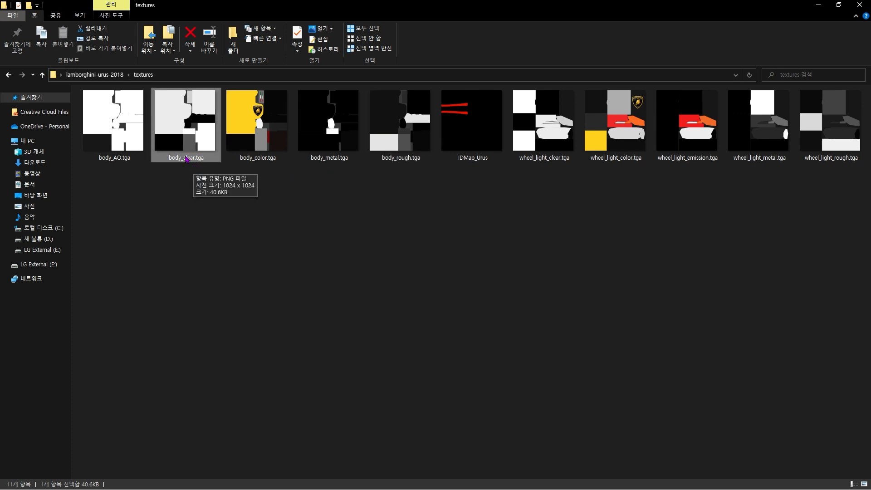
pyautogui.click(537, 153)
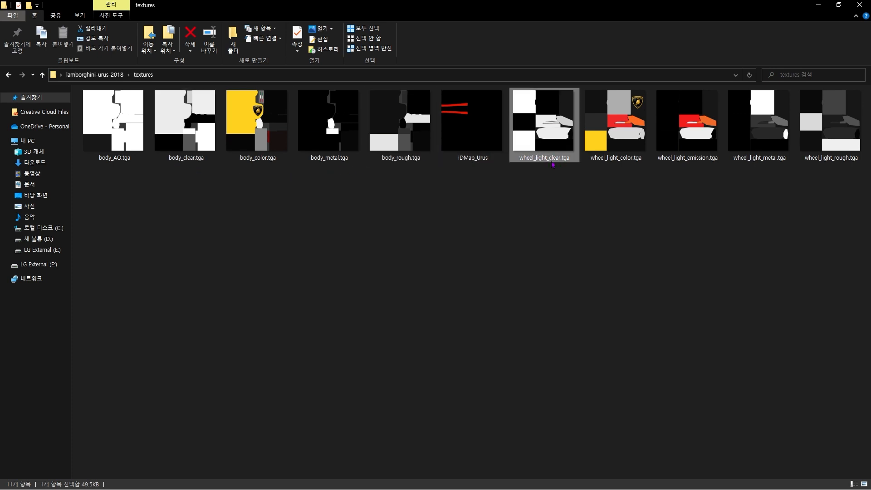
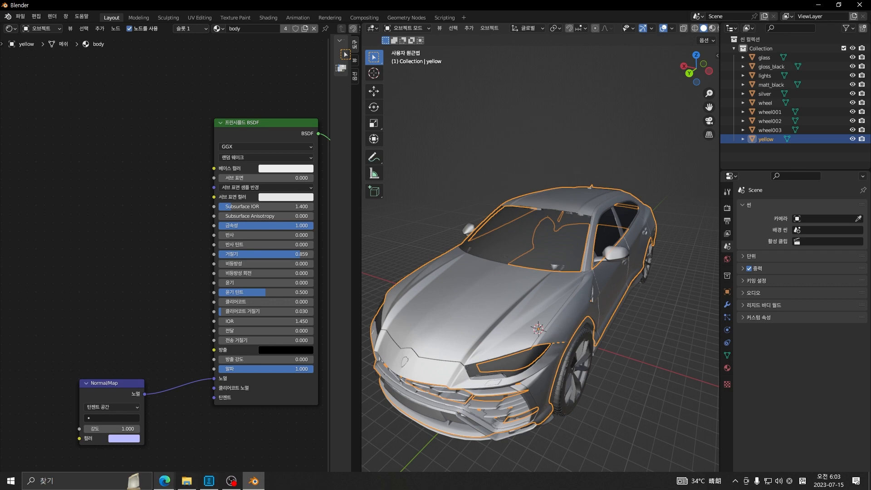
# Add the body_color.tga image to the body material's nodes, link its color to Base Color and display the car in Material Preview.
pyautogui.click(186, 481)
pyautogui.moveTo(636, 171); pyautogui.dragTo(87, 170)
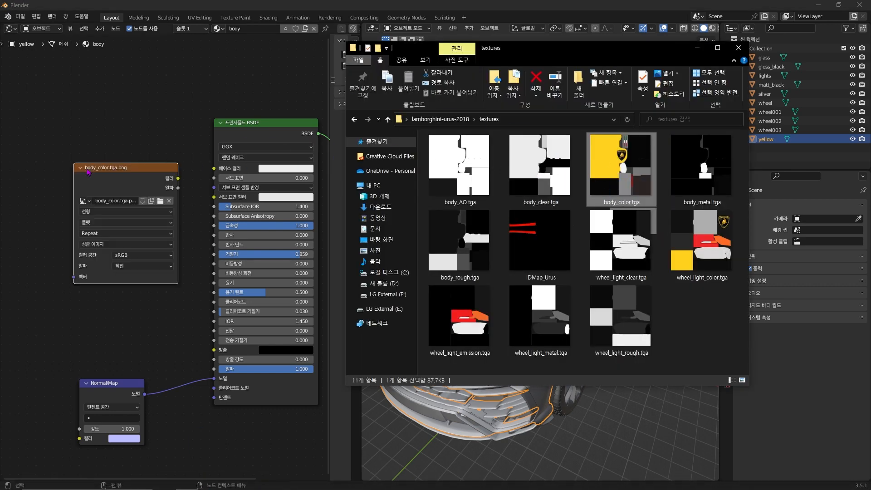
pyautogui.click(158, 181)
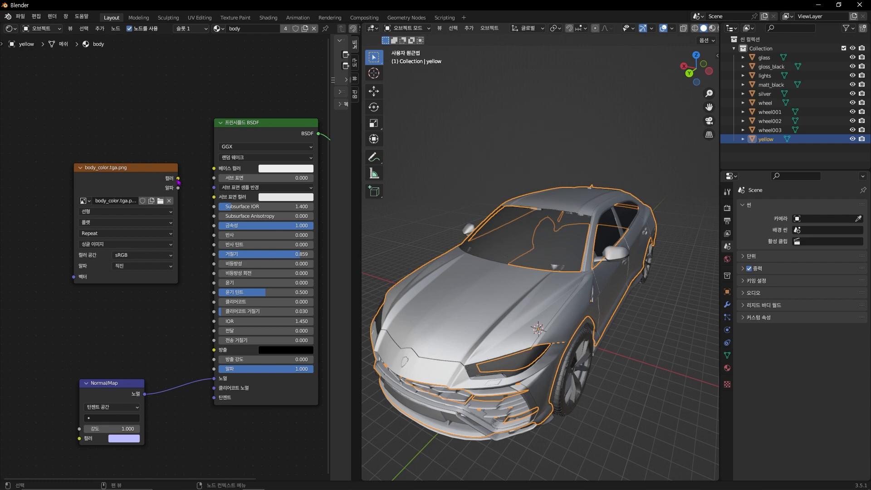
pyautogui.moveTo(179, 179); pyautogui.dragTo(214, 169)
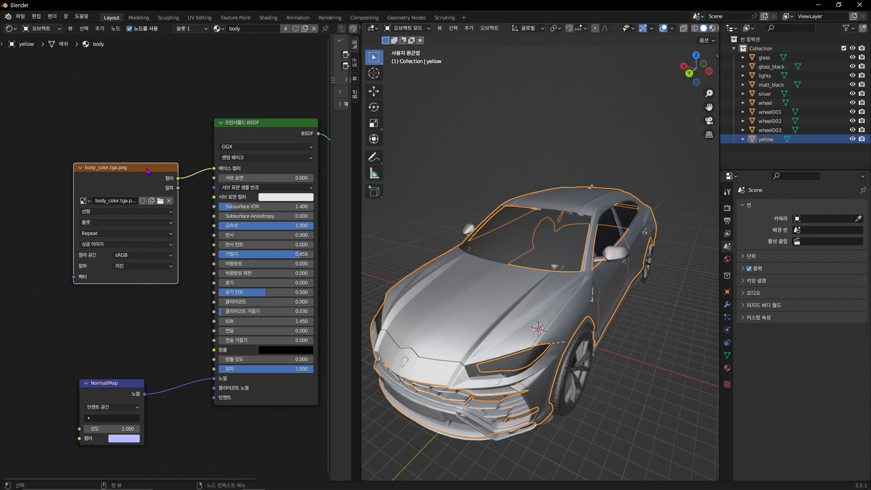
pyautogui.moveTo(148, 172); pyautogui.dragTo(146, 160)
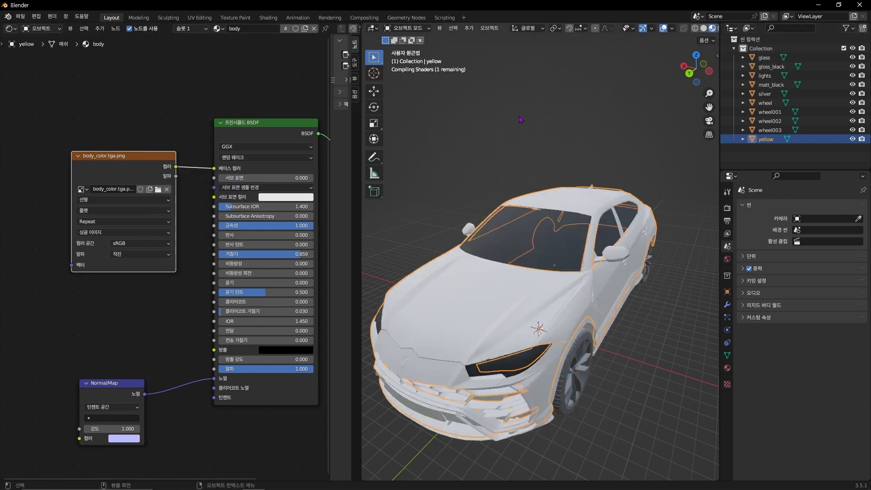
pyautogui.moveTo(544, 271); pyautogui.dragTo(645, 313, button='middle')
pyautogui.moveTo(148, 161); pyautogui.dragTo(138, 121)
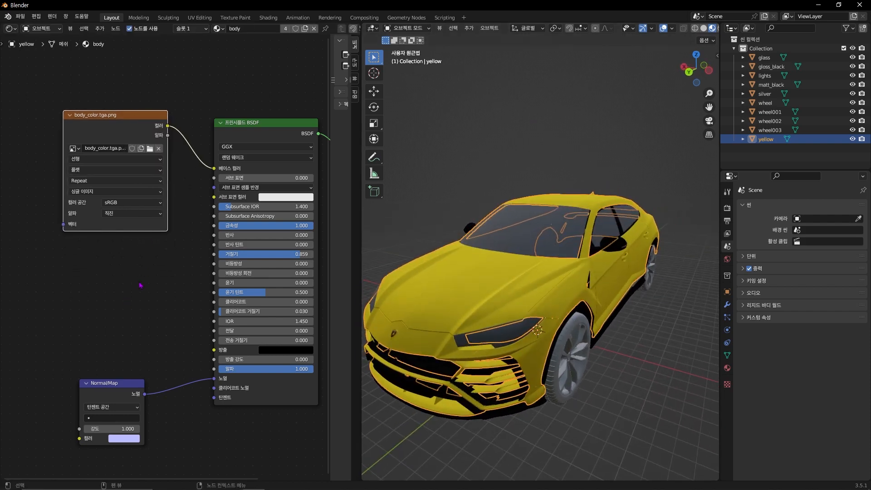
# Add the body_clear.tga image to the body material's nodes and link its color output to the Clearcoat input.
pyautogui.moveTo(141, 285); pyautogui.dragTo(130, 239, button='middle')
pyautogui.scroll(3, 236, 268)
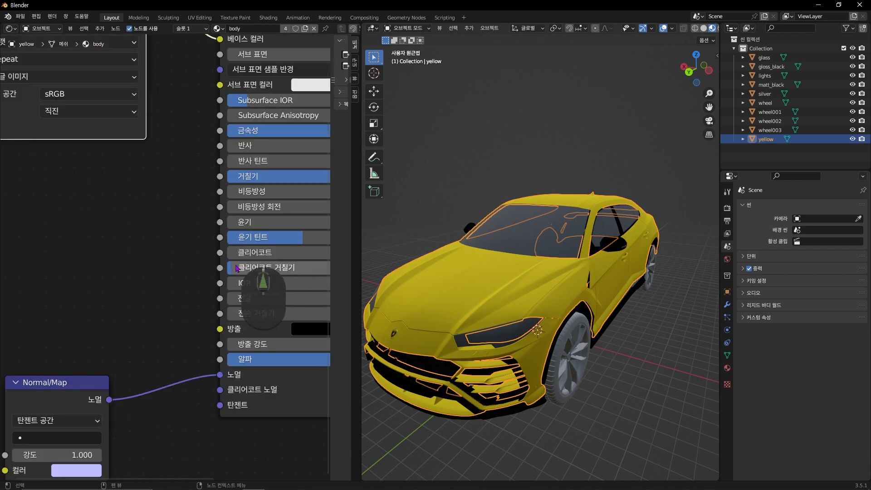
pyautogui.scroll(4, 169, 245)
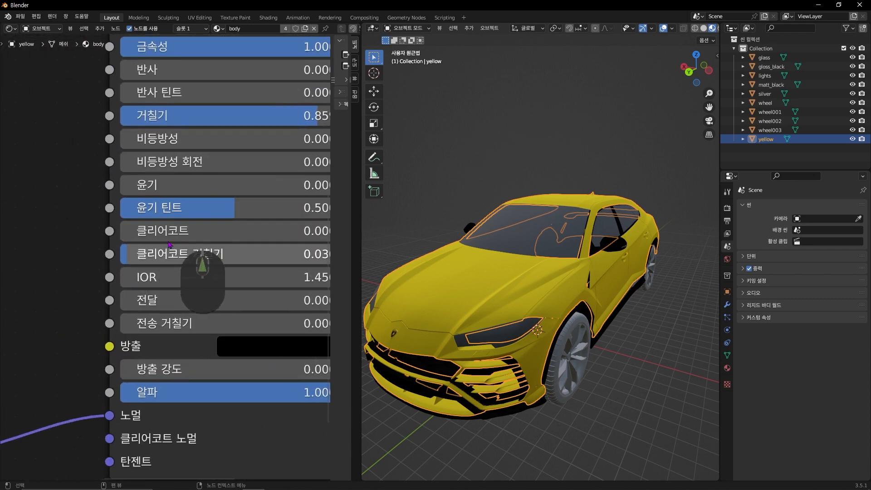
pyautogui.scroll(-5, 129, 272)
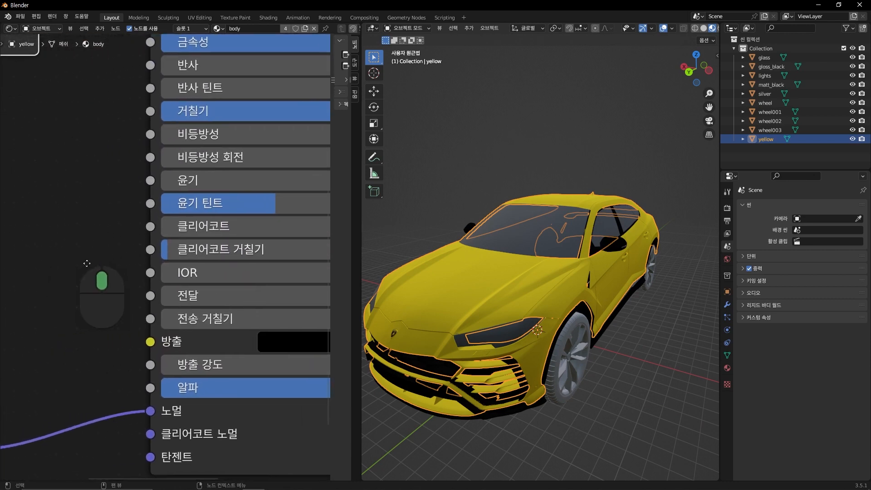
pyautogui.hotkey('ctrl', 'space')
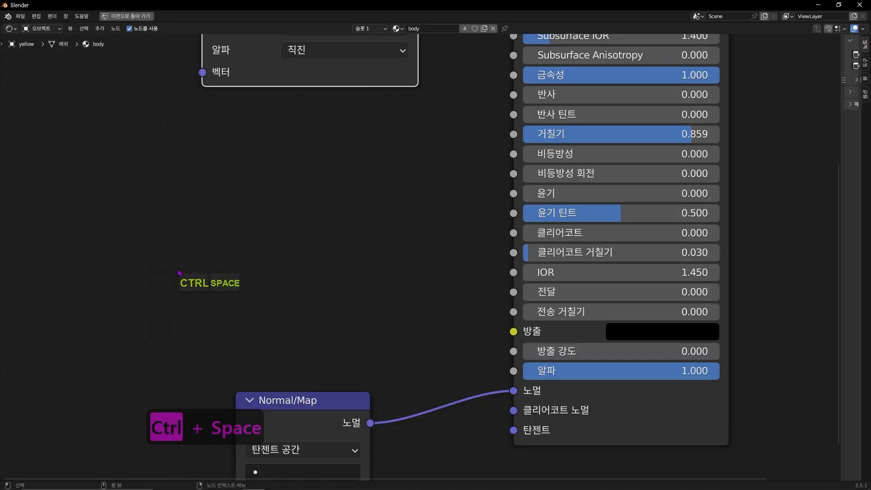
pyautogui.hotkey('ctrl', 'space')
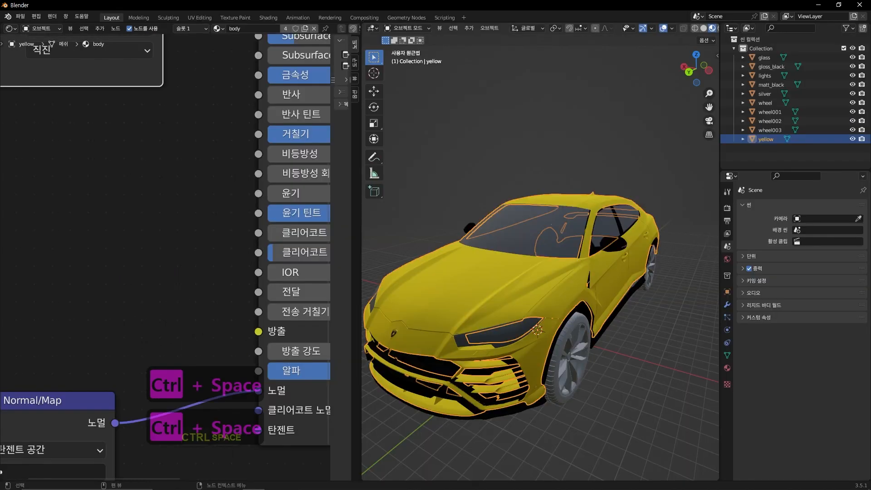
pyautogui.click(187, 487)
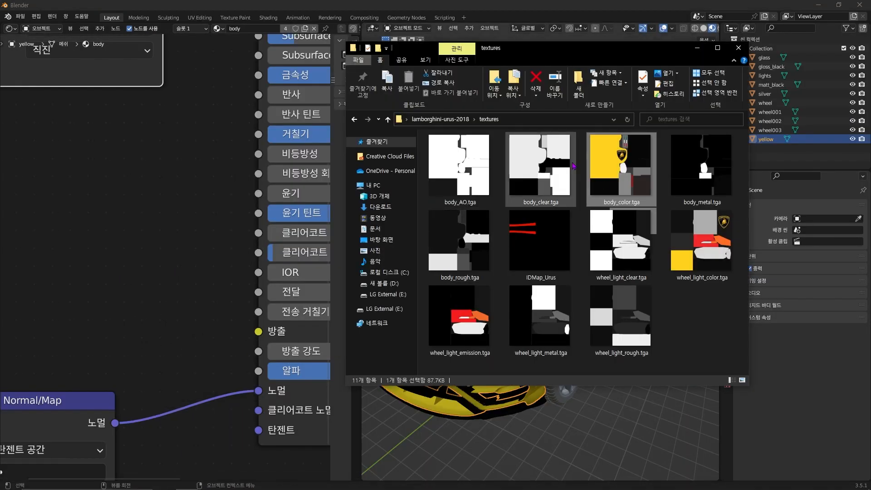
pyautogui.moveTo(540, 168); pyautogui.dragTo(107, 151)
pyautogui.moveTo(184, 173); pyautogui.dragTo(259, 235)
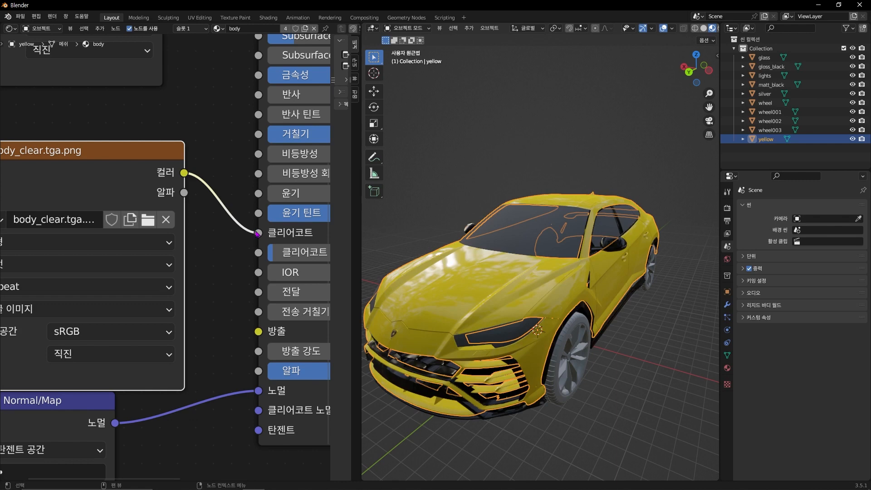
pyautogui.moveTo(546, 305)
pyautogui.mouseDown(button='middle')
pyautogui.moveTo(558, 300)
pyautogui.moveTo(540, 305)
pyautogui.mouseUp(button='middle')
# Disconnect the body_clear texture from the Clearcoat input and lower the body material's roughness to 0.168.
pyautogui.moveTo(258, 233); pyautogui.dragTo(184, 173)
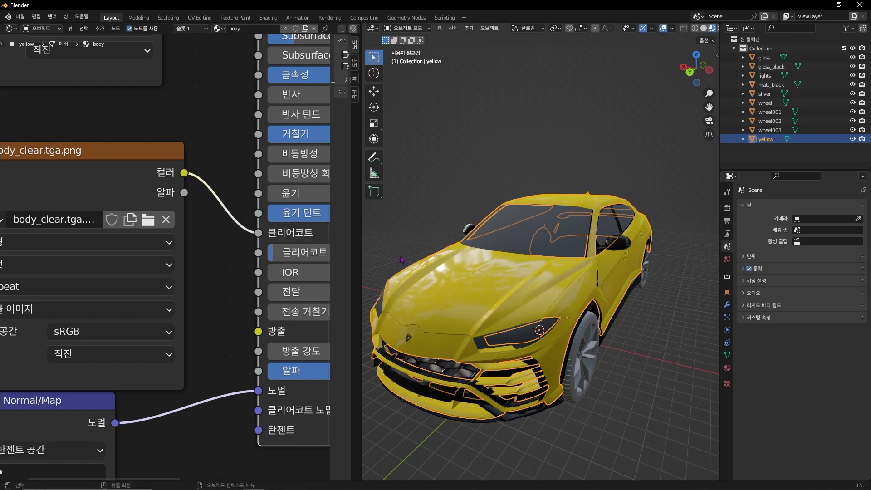
pyautogui.moveTo(207, 279); pyautogui.dragTo(85, 359, button='middle')
pyautogui.moveTo(133, 318); pyautogui.dragTo(111, 363)
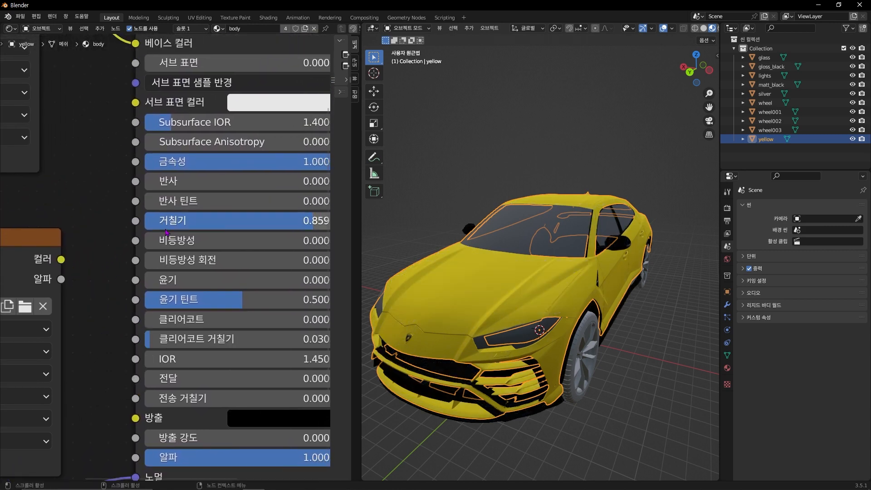
pyautogui.moveTo(307, 222); pyautogui.dragTo(183, 225)
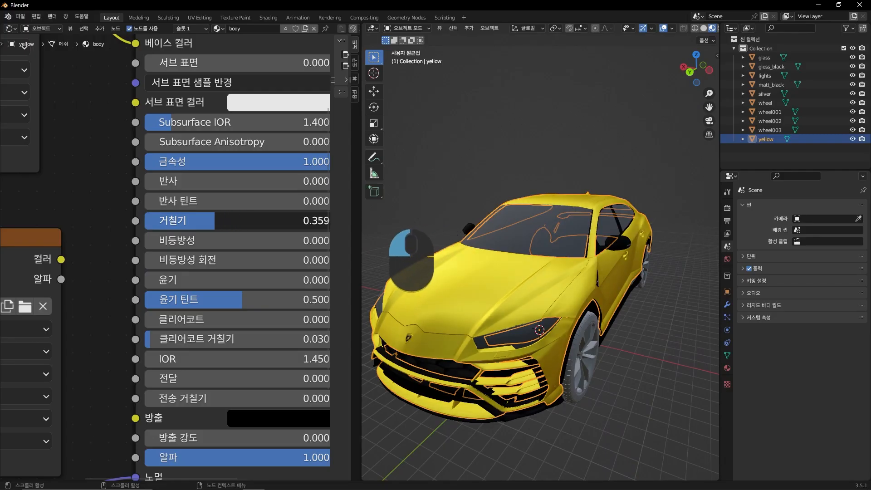
pyautogui.moveTo(212, 221); pyautogui.dragTo(177, 221)
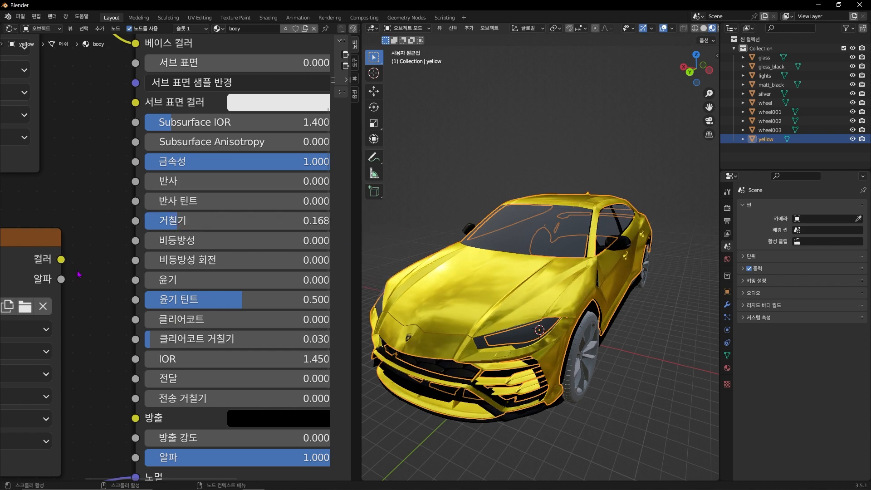
# Compare the body with and without the body_clear link to Clearcoat, leaving it linked and the roughness at 0.864.
pyautogui.moveTo(61, 259); pyautogui.dragTo(136, 322)
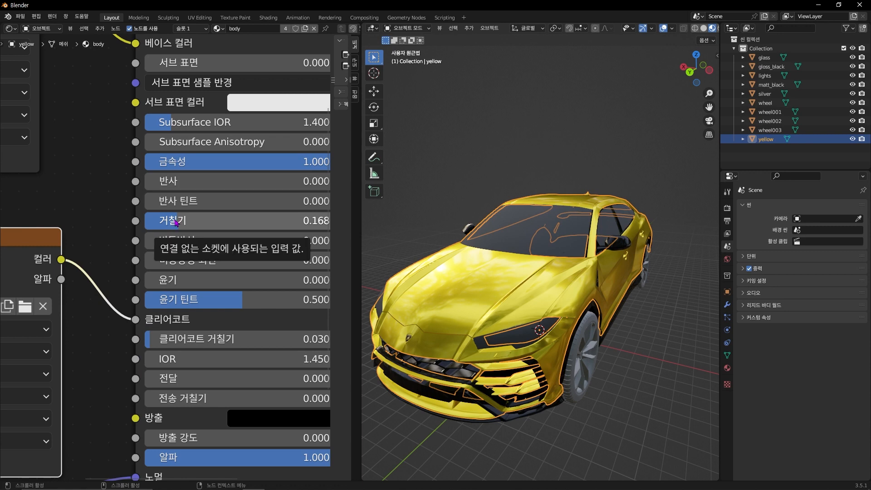
pyautogui.moveTo(176, 222); pyautogui.dragTo(317, 223)
pyautogui.moveTo(137, 321); pyautogui.dragTo(109, 327)
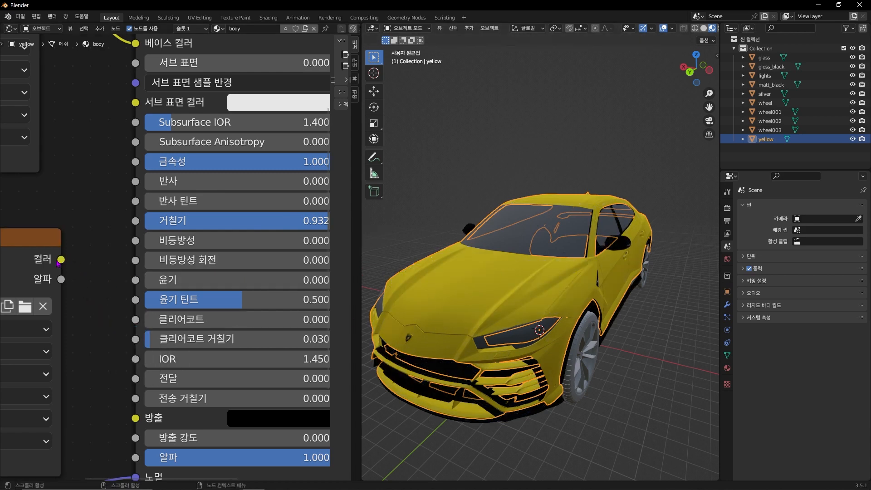
pyautogui.moveTo(59, 263); pyautogui.dragTo(143, 323)
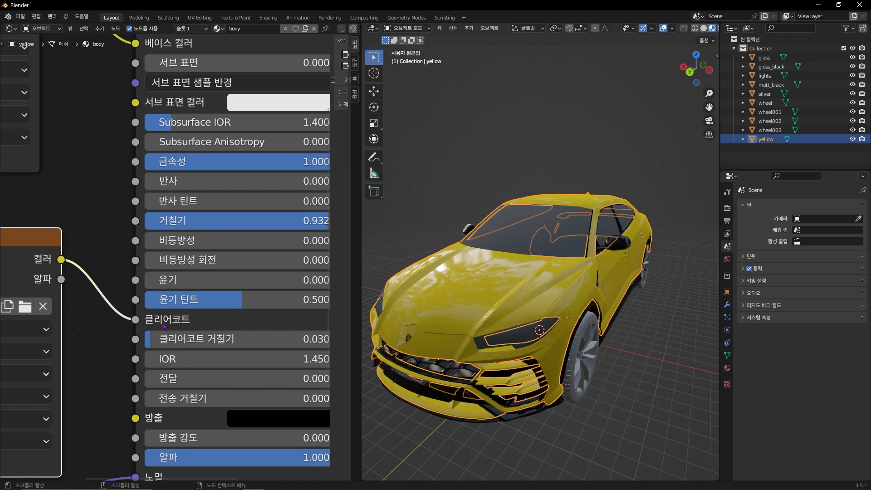
pyautogui.moveTo(307, 223)
pyautogui.mouseDown()
pyautogui.moveTo(188, 222)
pyautogui.moveTo(294, 223)
pyautogui.mouseUp()
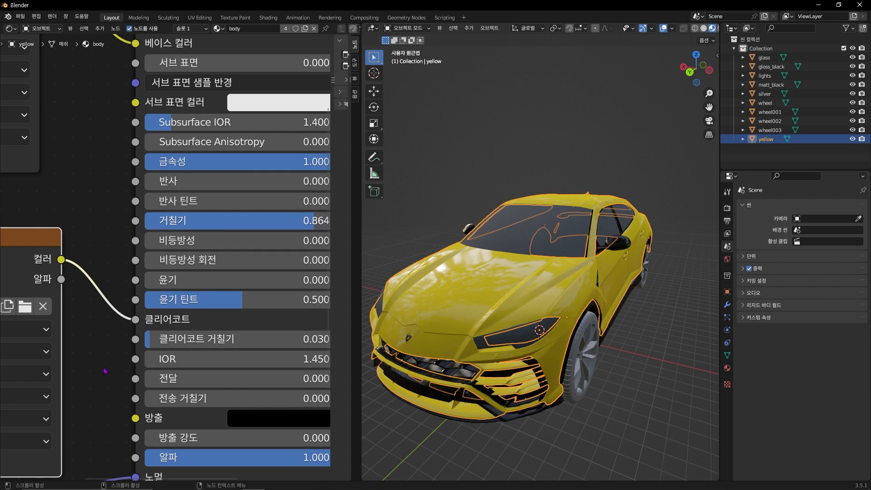
# Add the tdihfcbl_4K_Normal image from the other textures folder and place its node beside the Normal/Map node.
pyautogui.moveTo(115, 352); pyautogui.dragTo(291, 236, button='middle')
pyautogui.scroll(-1, 262, 331)
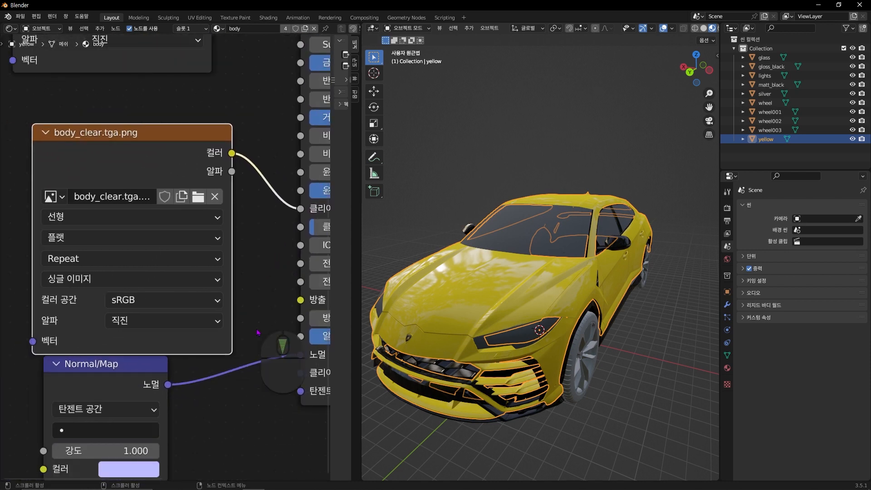
pyautogui.scroll(-1, 262, 333)
pyautogui.moveTo(204, 414); pyautogui.dragTo(214, 360, button='middle')
pyautogui.moveTo(147, 325); pyautogui.dragTo(151, 334)
pyautogui.moveTo(225, 378); pyautogui.dragTo(305, 350, button='middle')
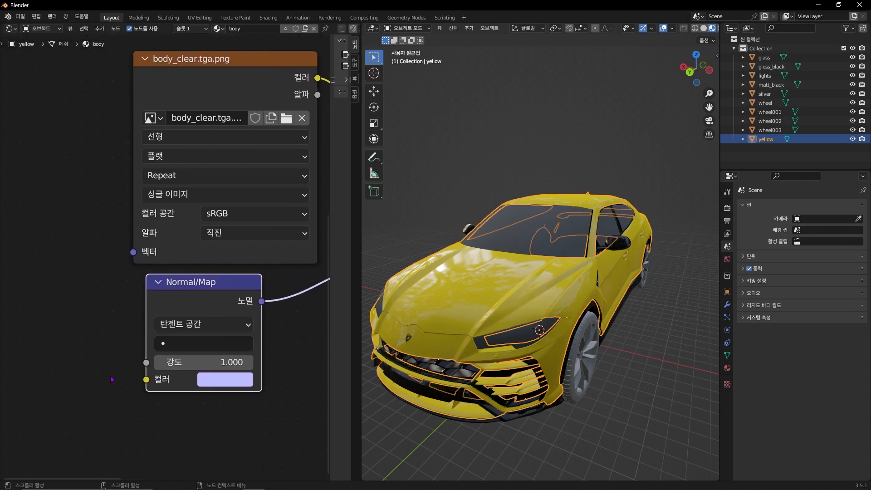
pyautogui.moveTo(111, 379); pyautogui.dragTo(180, 366, button='middle')
pyautogui.hotkey('alt', 'Tab')
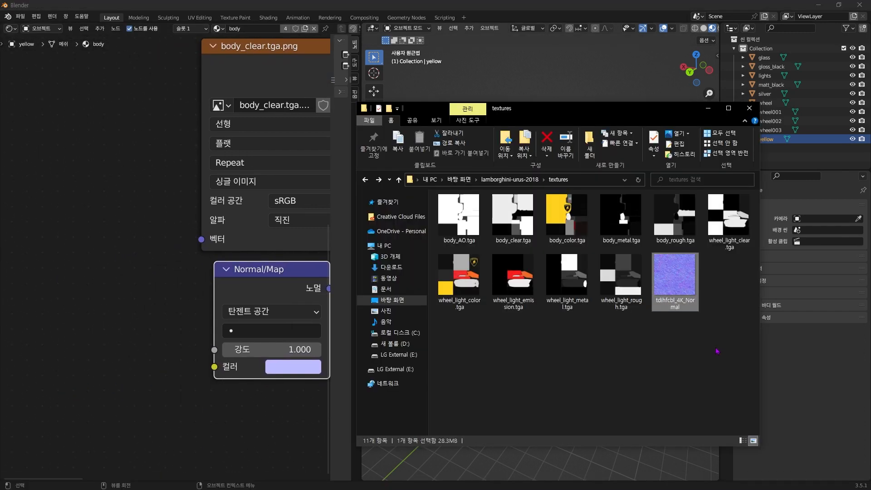
pyautogui.moveTo(694, 287); pyautogui.dragTo(66, 317)
pyautogui.click(168, 317)
pyautogui.moveTo(168, 316); pyautogui.dragTo(102, 274)
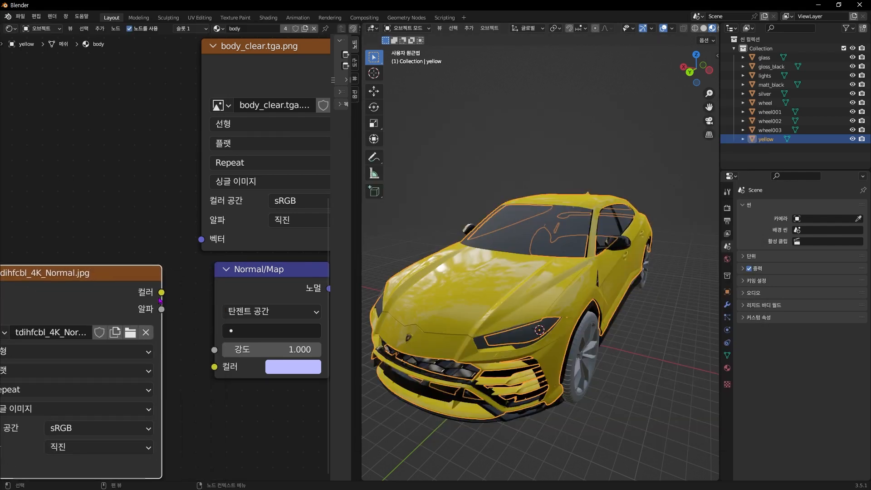
# Link the normal image's color output to the Normal/Map node's color input and inspect the relief on the hood.
pyautogui.moveTo(161, 294); pyautogui.dragTo(214, 366)
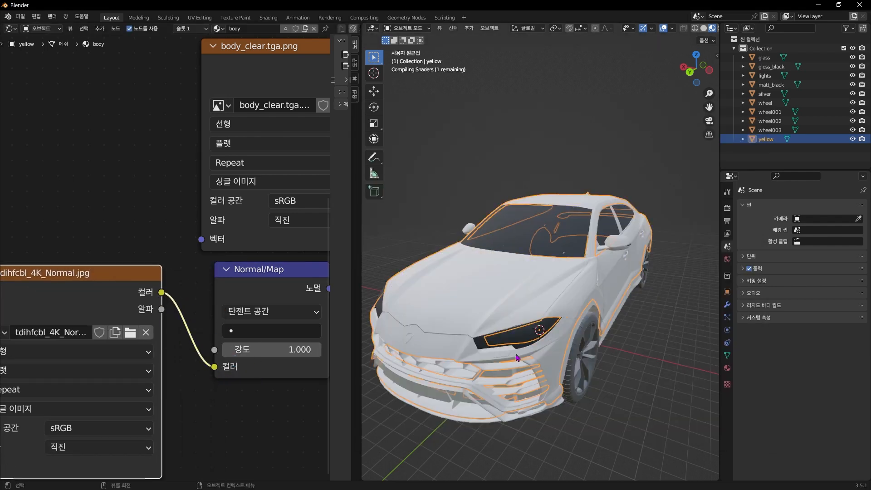
pyautogui.scroll(3, 457, 342)
pyautogui.moveTo(467, 355); pyautogui.dragTo(494, 365, button='middle')
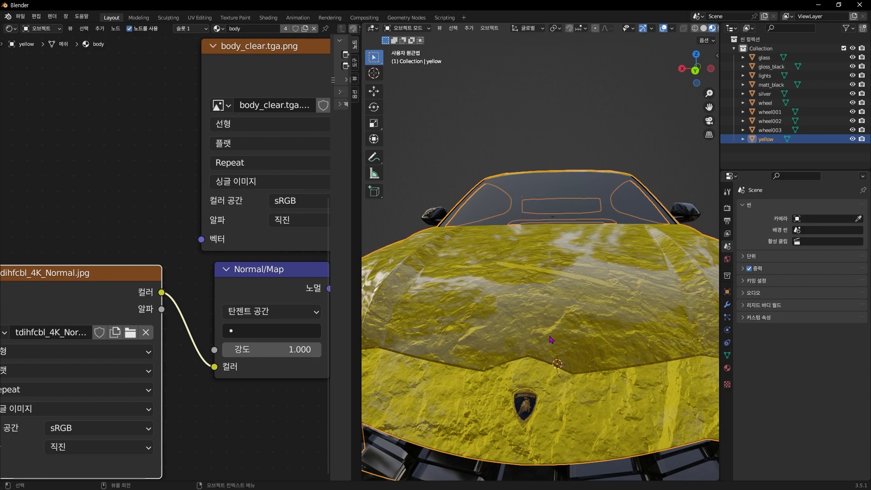
pyautogui.moveTo(550, 339)
pyautogui.mouseDown(button='middle')
pyautogui.moveTo(556, 349)
pyautogui.moveTo(542, 347)
pyautogui.mouseUp(button='middle')
# Raise the body material's roughness to 1.000 on the Principled BSDF node.
pyautogui.moveTo(253, 393); pyautogui.dragTo(103, 454, button='middle')
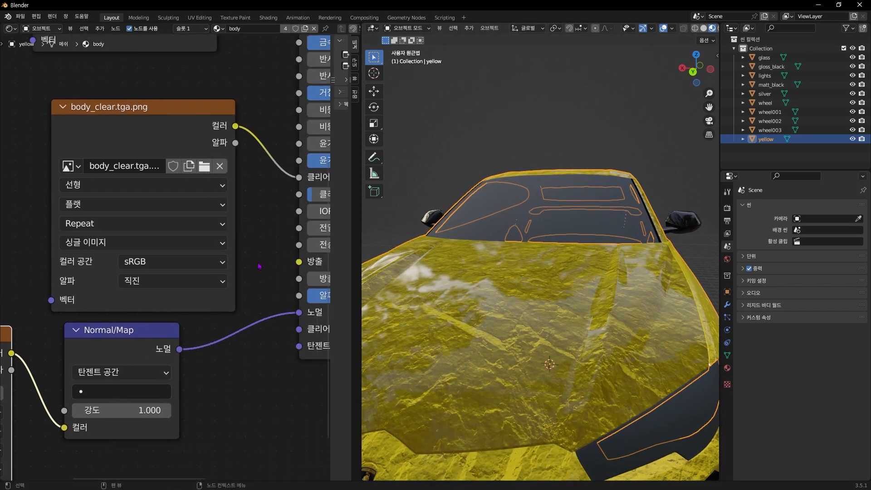
pyautogui.moveTo(259, 259); pyautogui.dragTo(101, 380, button='middle')
pyautogui.moveTo(287, 214); pyautogui.dragTo(319, 215)
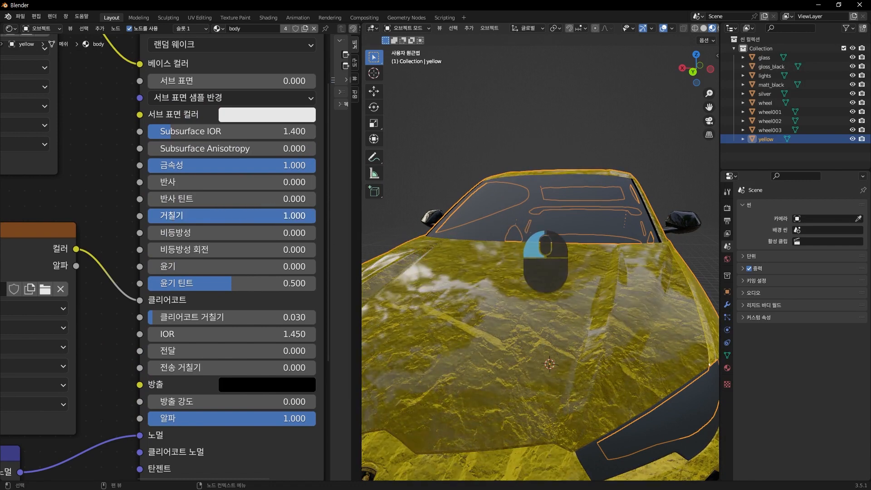
# Lower the body material's roughness to 0.673 and raise its clearcoat roughness to 0.112.
pyautogui.moveTo(546, 263)
pyautogui.mouseDown()
pyautogui.moveTo(373, 261)
pyautogui.moveTo(486, 265)
pyautogui.mouseUp()
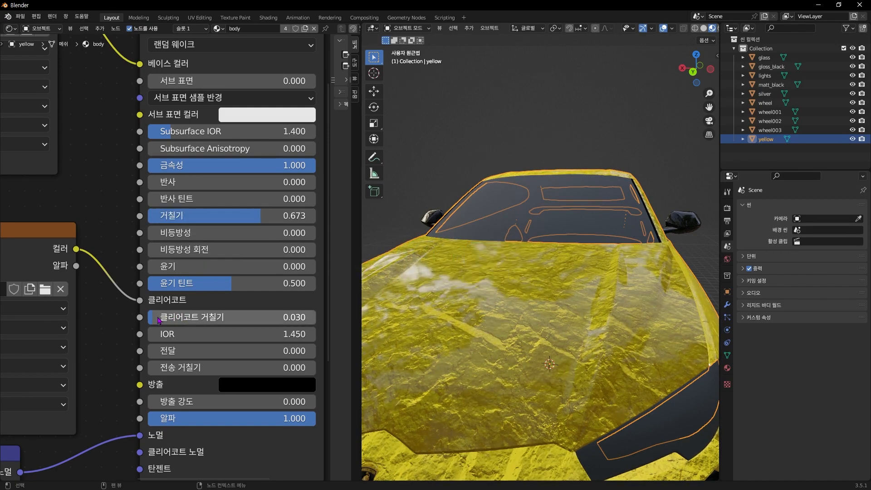
pyautogui.moveTo(159, 320)
pyautogui.mouseDown()
pyautogui.moveTo(300, 318)
pyautogui.moveTo(167, 321)
pyautogui.mouseUp()
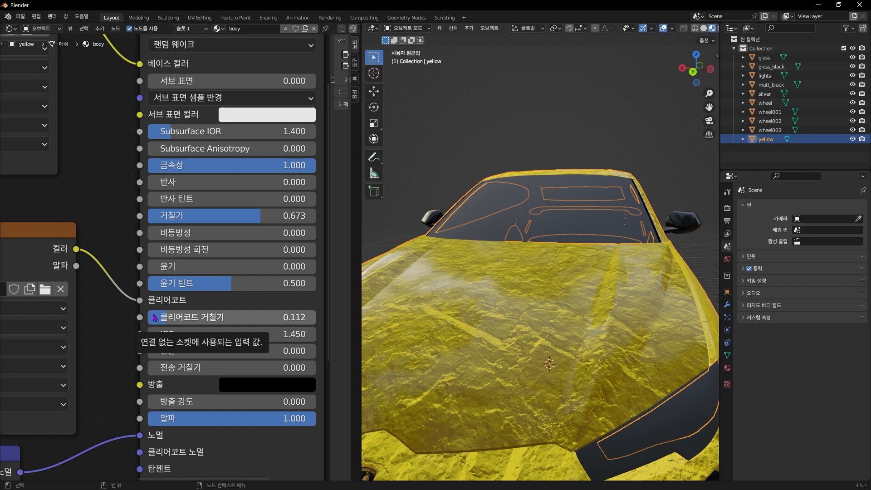
# Switch to Unreal Engine, create a material with the default name in the Blender/T content folder, and open it for editing.
pyautogui.click(819, 6)
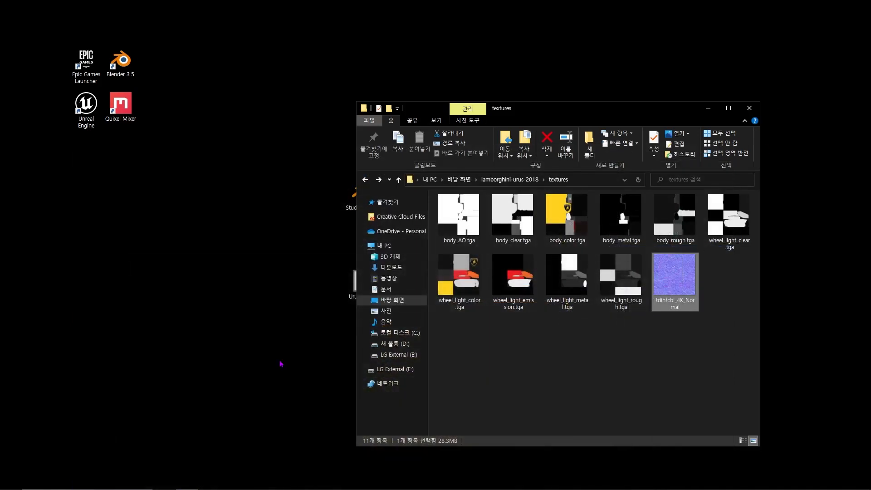
pyautogui.click(751, 108)
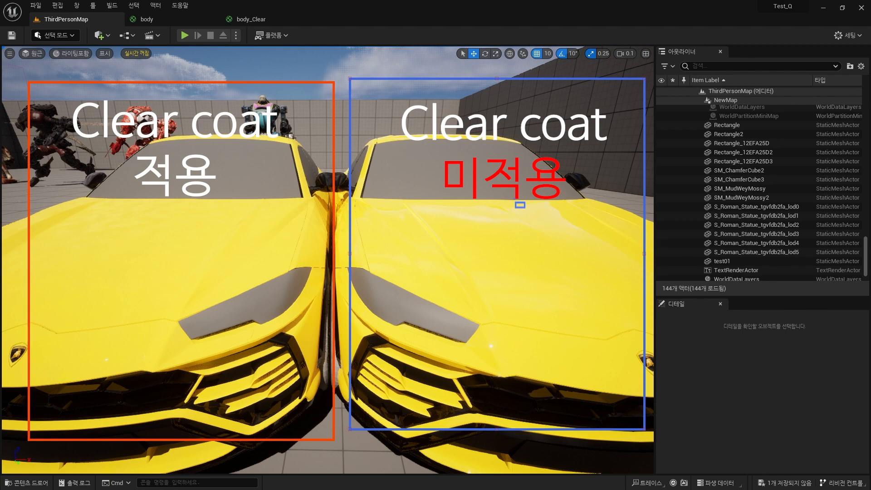
pyautogui.hotkey('ctrl', 'space')
pyautogui.scroll(-1, 454, 443)
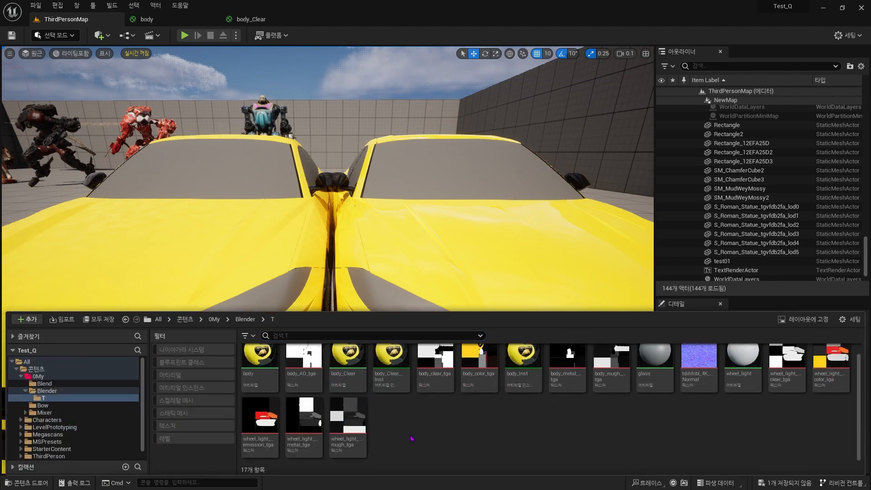
pyautogui.rightClick(413, 436)
pyautogui.click(479, 212)
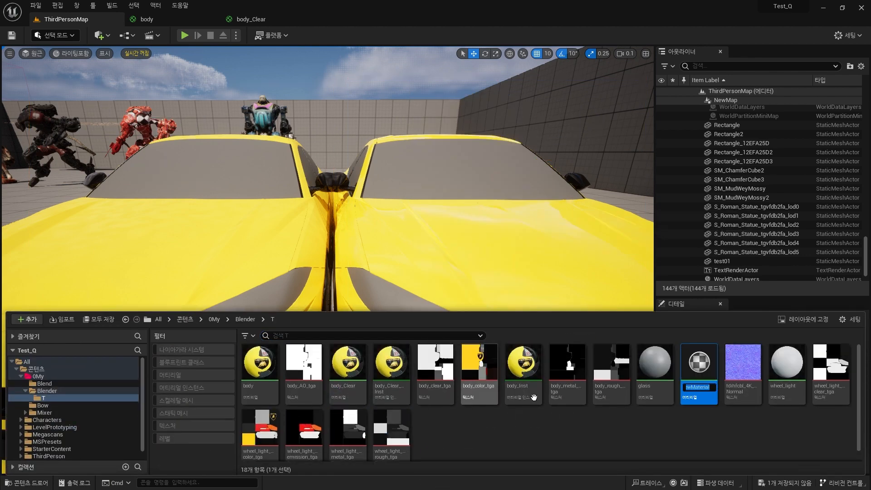
pyautogui.press('Return')
pyautogui.doubleClick(694, 367)
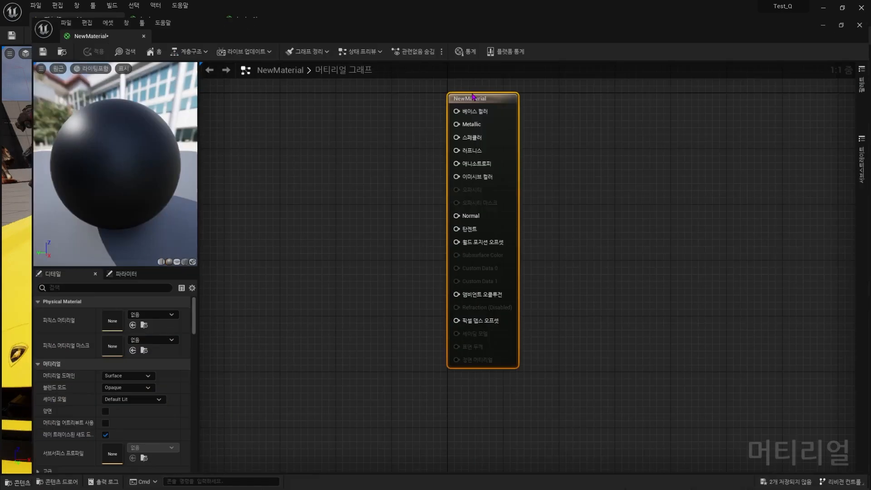
# Set the new material's shading model to Clear Coat and inspect its Clear Coat and Clear Coat Roughness inputs.
pyautogui.moveTo(338, 233); pyautogui.dragTo(426, 254, button='right')
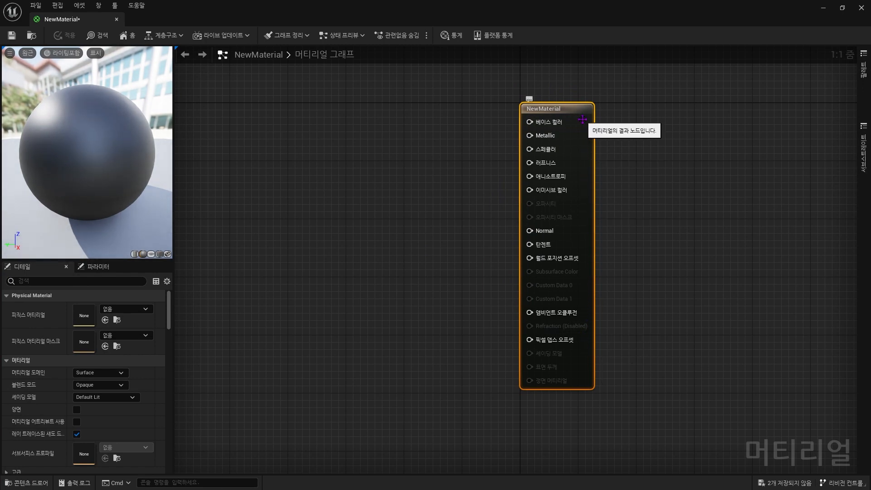
pyautogui.scroll(3, 389, 313)
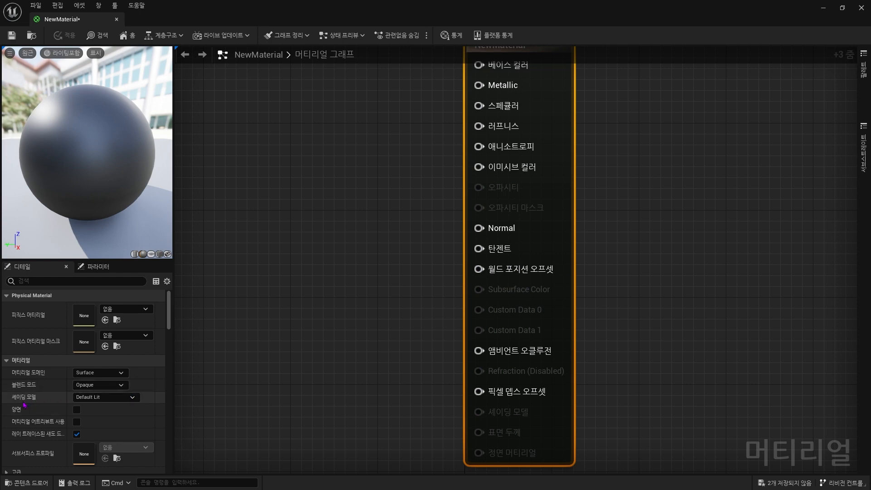
pyautogui.click(86, 399)
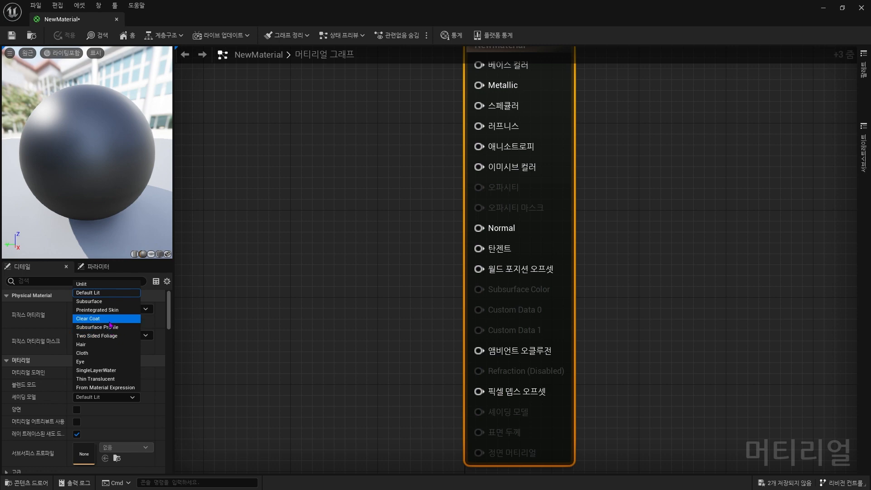
pyautogui.click(89, 320)
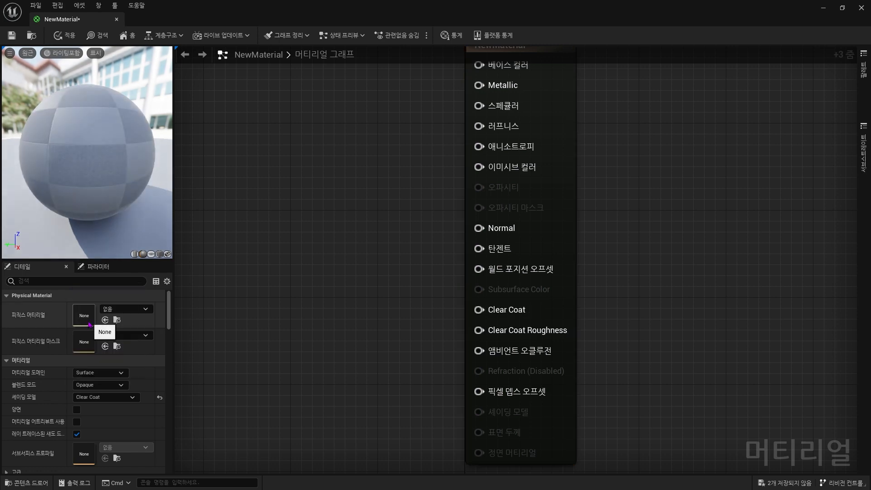
pyautogui.moveTo(437, 321); pyautogui.dragTo(442, 288, button='right')
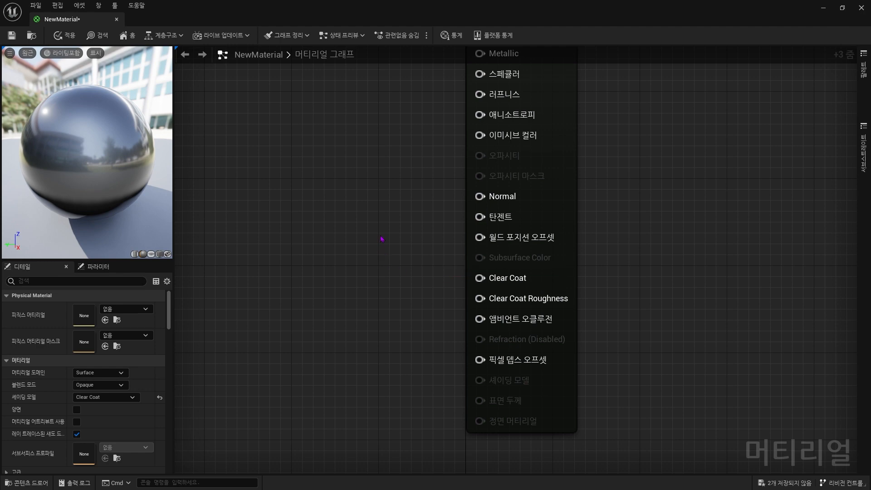
# Add the body_AO, body_clear, body_color, body_metal and body_rough textures to the material graph as texture samples.
pyautogui.scroll(-3, 381, 239)
pyautogui.hotkey('ctrl', 'space')
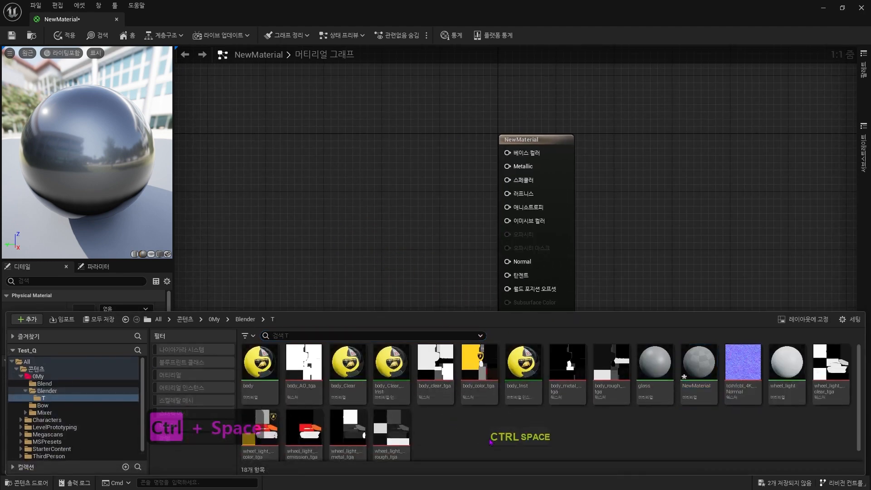
pyautogui.keyDown('ctrl'); pyautogui.click(304, 363); pyautogui.keyUp('ctrl')
pyautogui.keyDown('ctrl'); pyautogui.click(435, 363); pyautogui.keyUp('ctrl')
pyautogui.keyDown('ctrl'); pyautogui.click(479, 363); pyautogui.keyUp('ctrl')
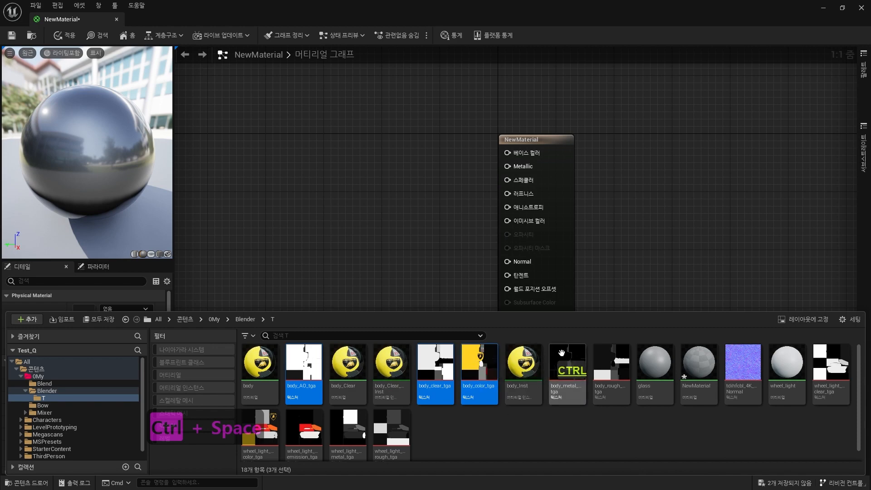
pyautogui.keyDown('ctrl'); pyautogui.click(561, 353); pyautogui.keyUp('ctrl')
pyautogui.keyDown('ctrl'); pyautogui.click(612, 363); pyautogui.keyUp('ctrl')
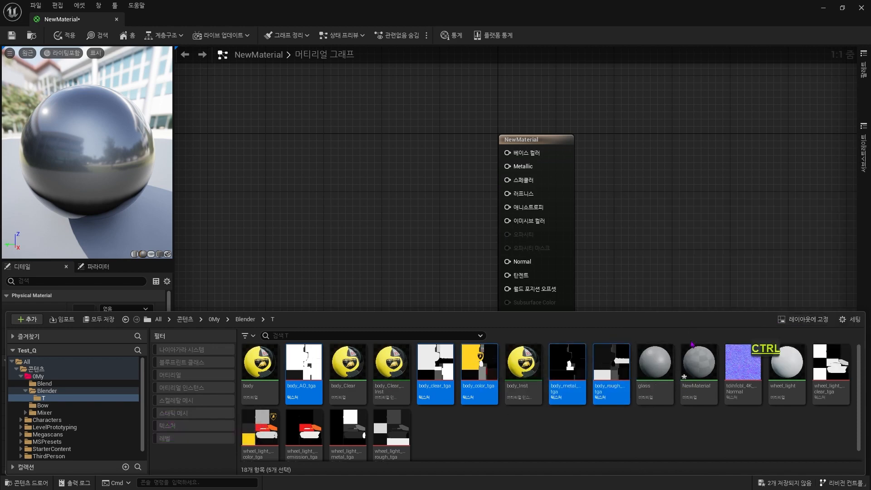
pyautogui.moveTo(613, 367); pyautogui.dragTo(366, 230)
# Spread out the texture samples, link body_AO's RGB output to Ambient Occlusion, and move body_clear aside.
pyautogui.moveTo(468, 166); pyautogui.dragTo(496, 185, button='right')
pyautogui.keyDown('ctrl'); pyautogui.moveTo(496, 185); pyautogui.dragTo(409, 387); pyautogui.keyUp('ctrl')
pyautogui.moveTo(476, 317); pyautogui.dragTo(385, 333)
pyautogui.click(382, 244)
pyautogui.moveTo(367, 264); pyautogui.dragTo(559, 363)
pyautogui.moveTo(330, 297); pyautogui.dragTo(344, 159)
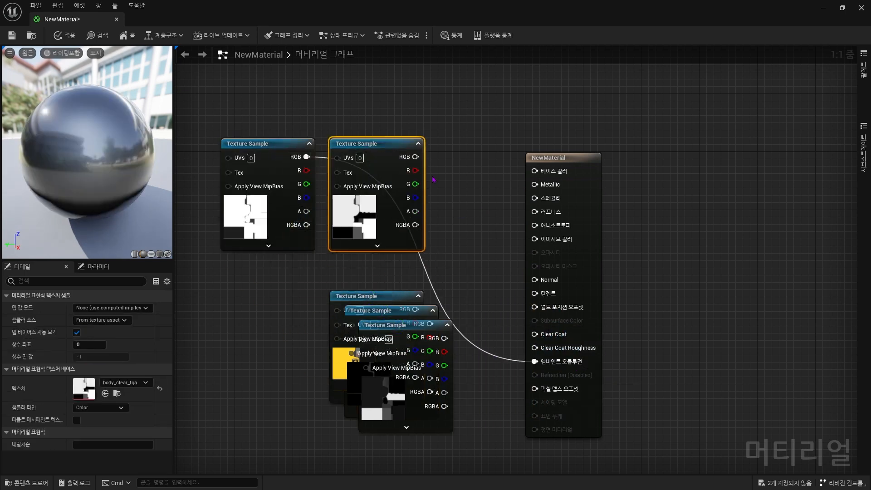
pyautogui.moveTo(416, 158); pyautogui.dragTo(728, 332)
# Link the body_color, body_metal and body_rough samples to Base Color, Metallic and Roughness respectively.
pyautogui.moveTo(382, 298); pyautogui.dragTo(535, 171)
pyautogui.moveTo(390, 180); pyautogui.dragTo(402, 137)
pyautogui.moveTo(398, 311); pyautogui.dragTo(536, 184)
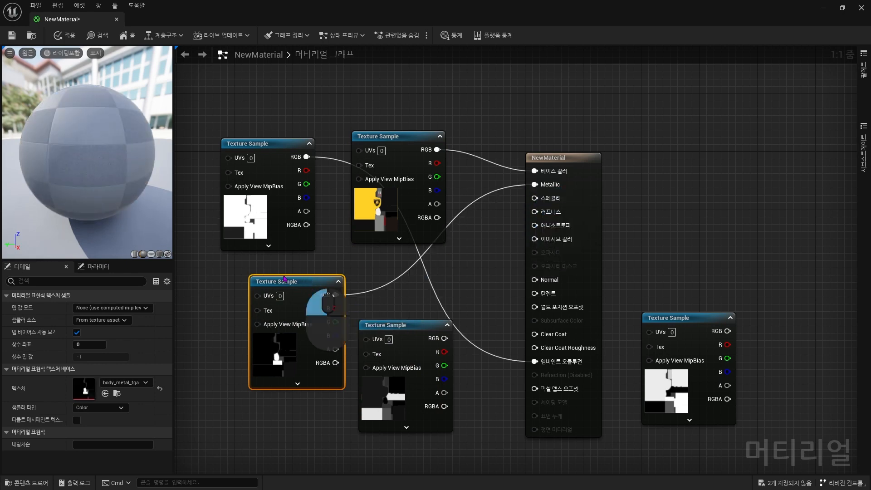
pyautogui.moveTo(304, 284); pyautogui.dragTo(239, 262)
pyautogui.moveTo(394, 325); pyautogui.dragTo(291, 282)
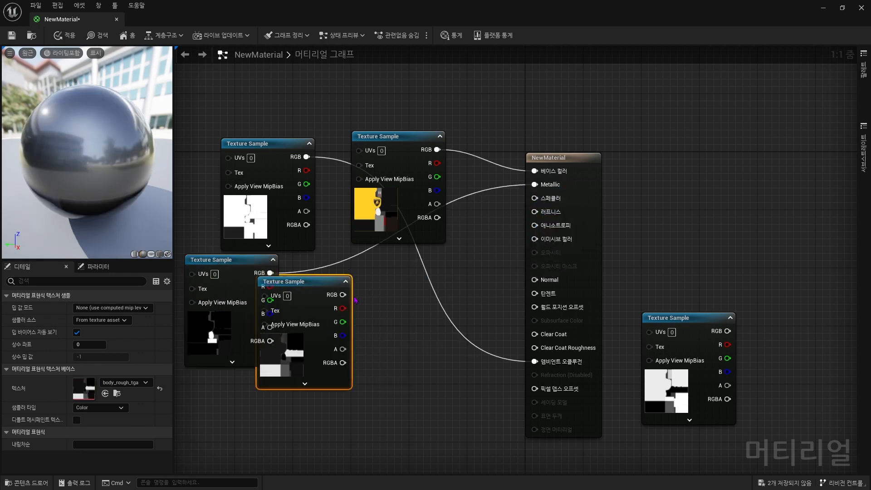
pyautogui.moveTo(467, 259); pyautogui.dragTo(536, 211)
# Link the body_clear sample's RGB output to Clear Coat and place its node near the material's inputs.
pyautogui.moveTo(682, 285); pyautogui.dragTo(683, 220, button='right')
pyautogui.moveTo(687, 346); pyautogui.dragTo(412, 411)
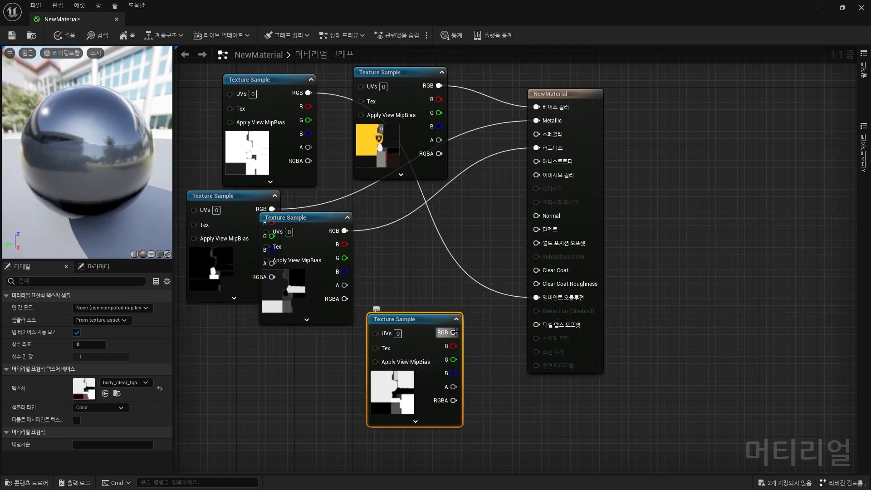
pyautogui.moveTo(453, 332); pyautogui.dragTo(537, 270)
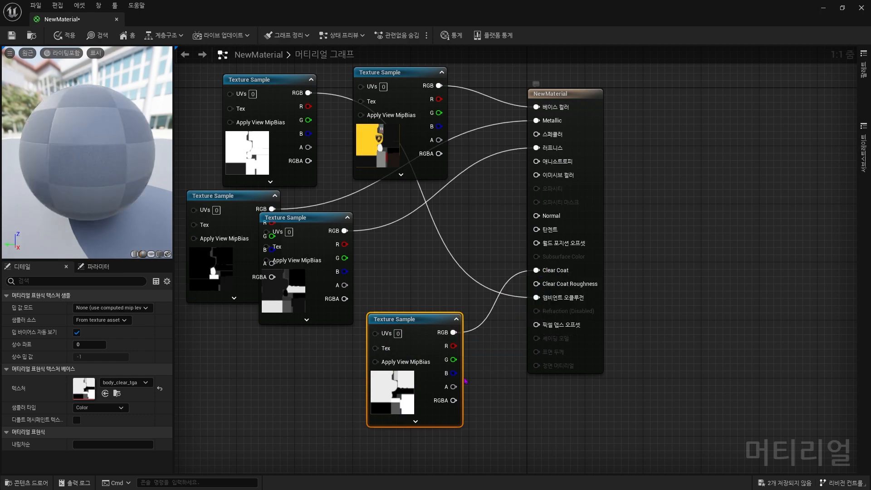
pyautogui.moveTo(447, 319); pyautogui.dragTo(447, 240)
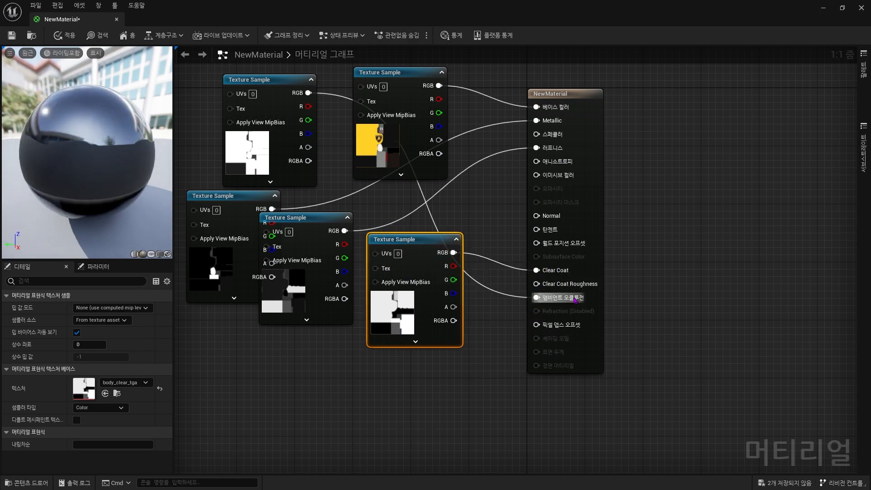
# Add a constant node with value 0.0 and place it below the body_clear sample.
pyautogui.keyDown('ctrl'); pyautogui.scroll(5, 617, 295); pyautogui.keyUp('ctrl')
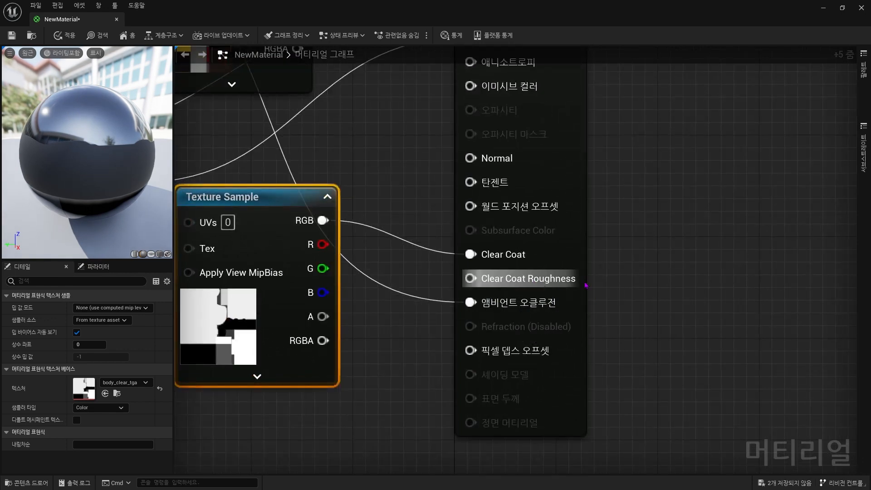
pyautogui.scroll(-2, 611, 289)
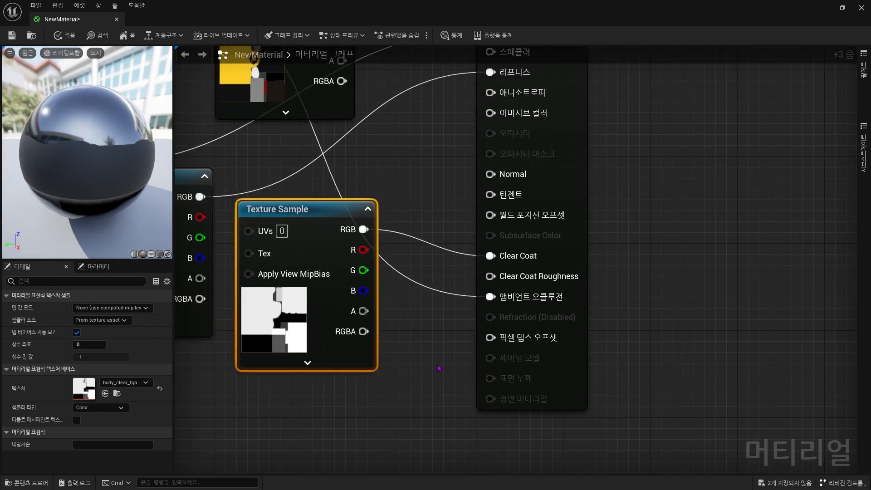
pyautogui.moveTo(439, 368); pyautogui.dragTo(479, 370, button='right')
pyautogui.press('1')
pyautogui.click(439, 348)
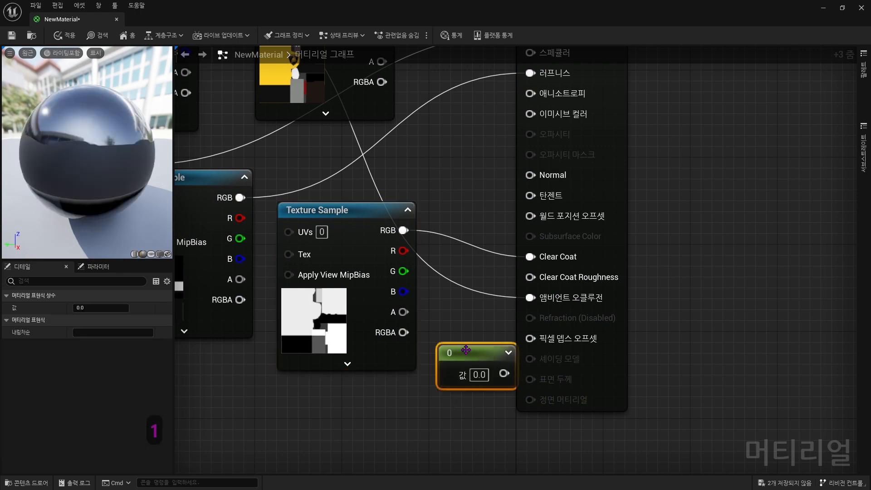
pyautogui.moveTo(469, 354); pyautogui.dragTo(419, 353)
pyautogui.moveTo(381, 226); pyautogui.dragTo(327, 160)
pyautogui.click(441, 348)
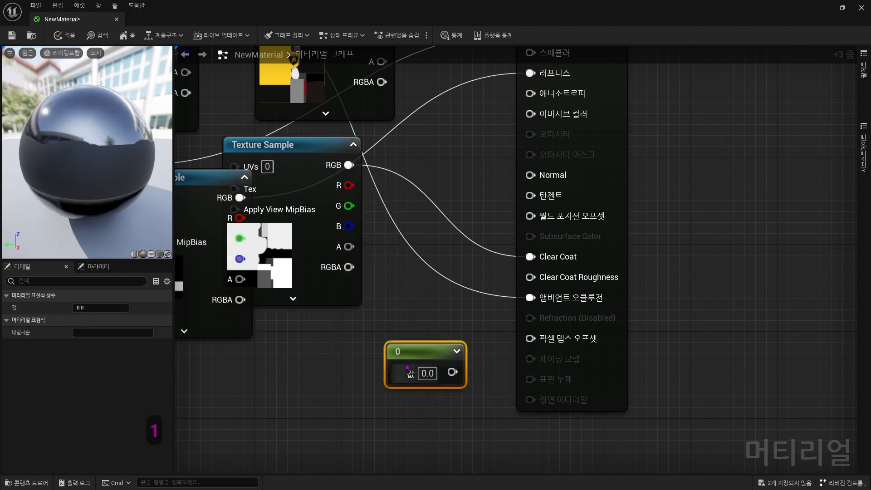
pyautogui.moveTo(440, 347); pyautogui.dragTo(386, 315)
# Add a scalar parameter named ClearCoatRoughness below the constant and link it to the Clear Coat Roughness input.
pyautogui.press('s')
pyautogui.click(438, 385)
pyautogui.write('Clear')
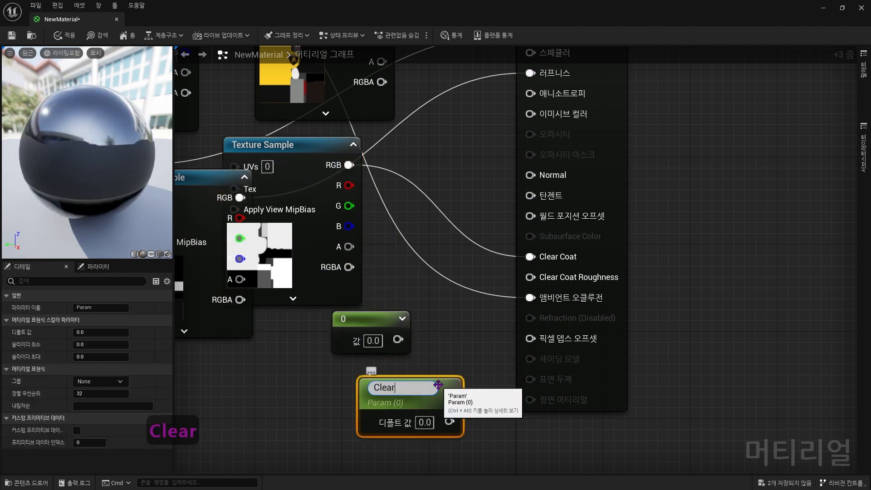
pyautogui.write('CoatRoughness')
pyautogui.press('Return')
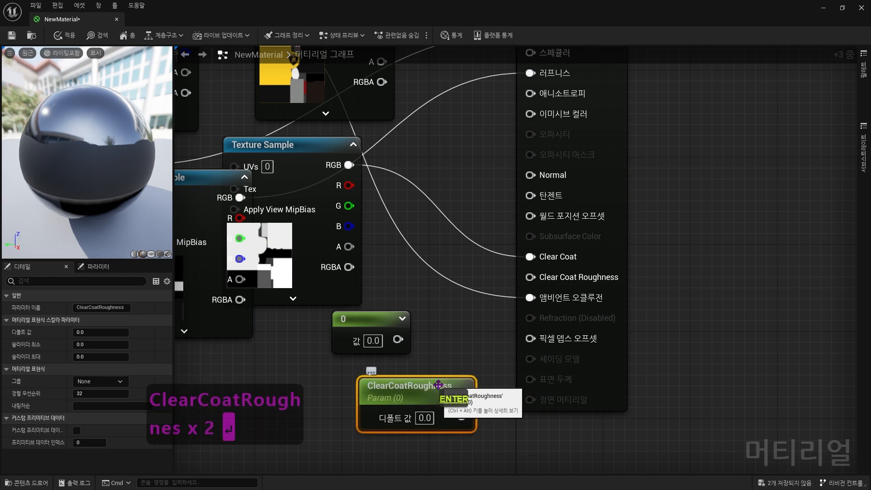
pyautogui.moveTo(461, 381); pyautogui.dragTo(391, 368)
pyautogui.moveTo(391, 403); pyautogui.dragTo(530, 277)
pyautogui.moveTo(358, 406); pyautogui.dragTo(379, 401, button='right')
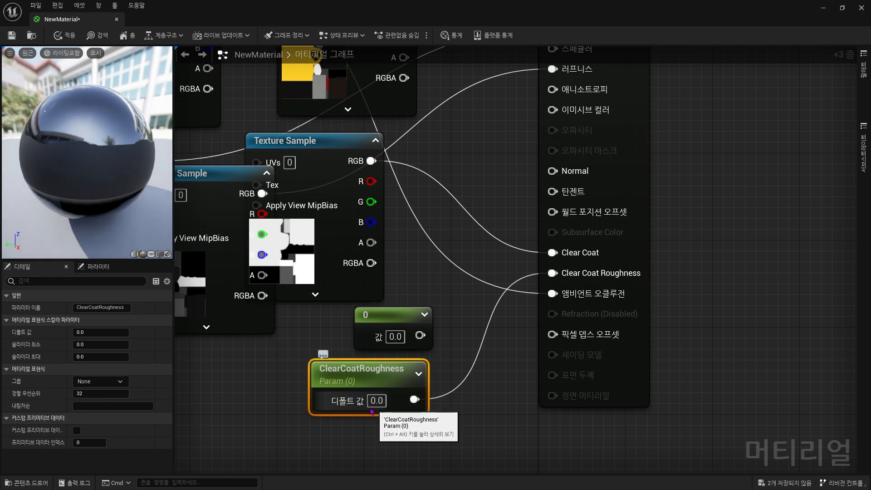
# Close the NewMaterial editor without applying its changes.
pyautogui.moveTo(474, 282); pyautogui.dragTo(500, 301, button='right')
pyautogui.click(117, 19)
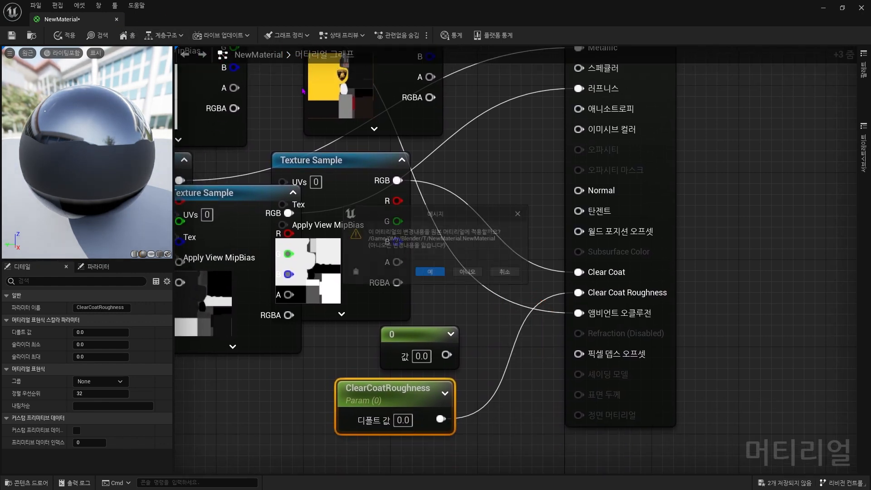
pyautogui.click(469, 272)
# Select the car without clear coat in the level, and compare the node graphs of the body and body_Clear materials.
pyautogui.hotkey('ctrl', 'space')
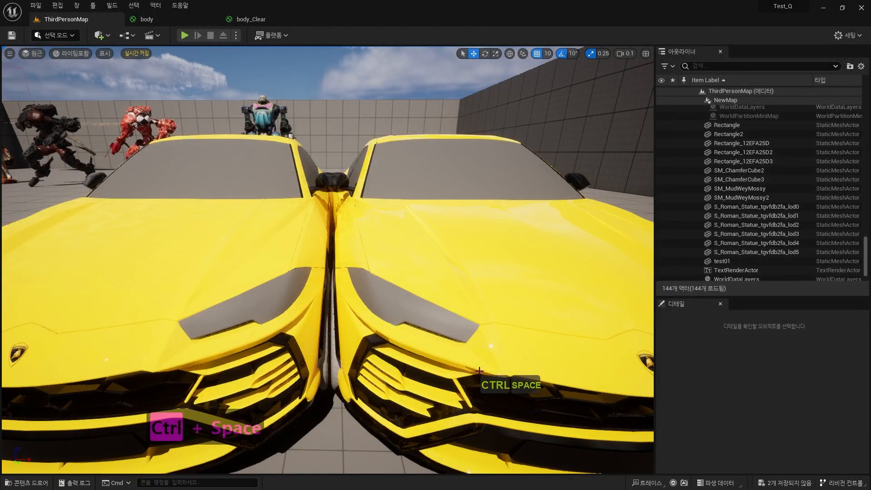
pyautogui.click(475, 352)
pyautogui.hotkey('ctrl', 'space')
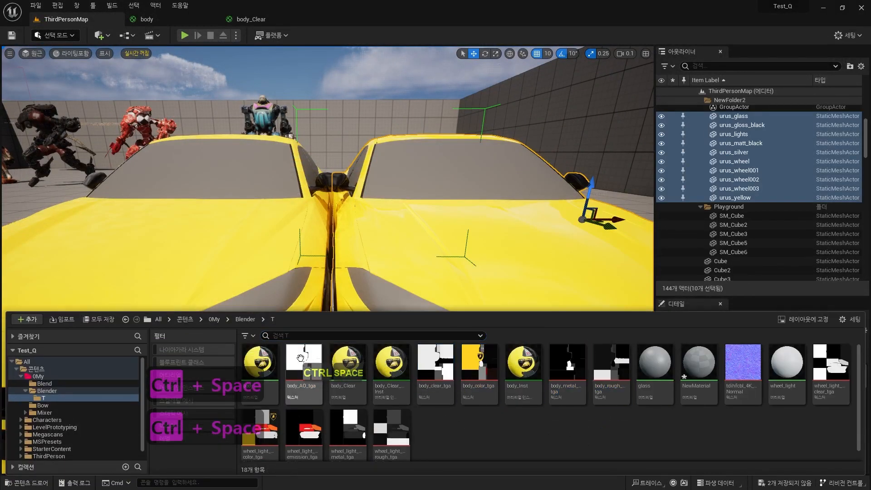
pyautogui.click(150, 19)
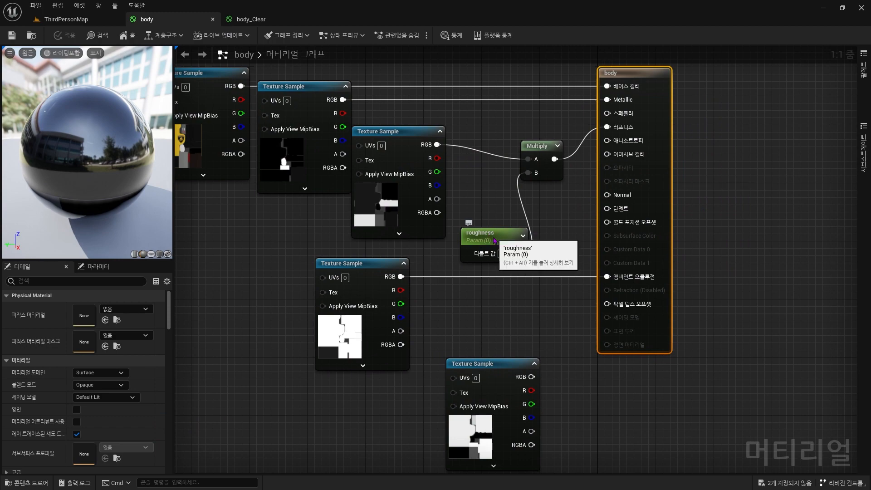
pyautogui.moveTo(472, 237); pyautogui.dragTo(479, 222)
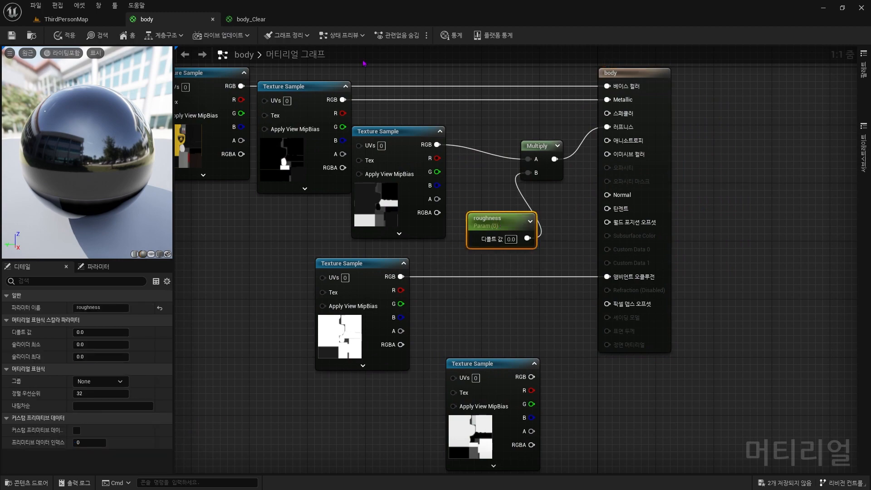
pyautogui.click(277, 25)
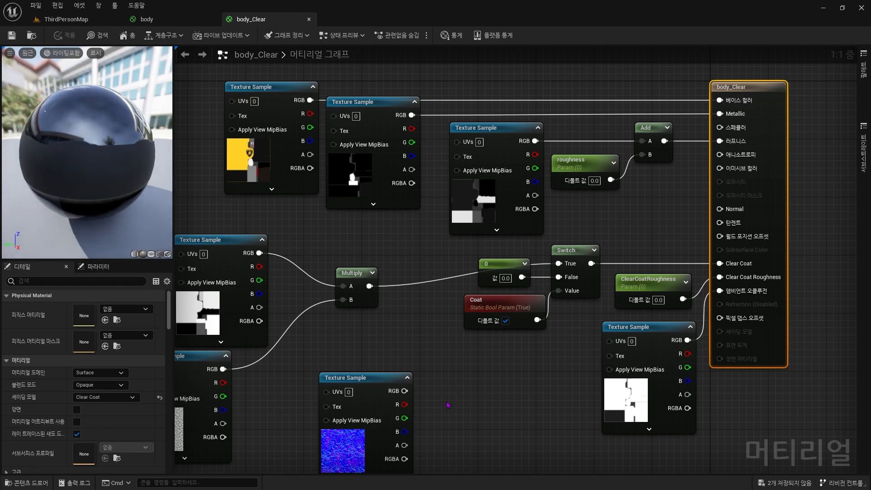
pyautogui.moveTo(447, 403); pyautogui.dragTo(494, 384, button='right')
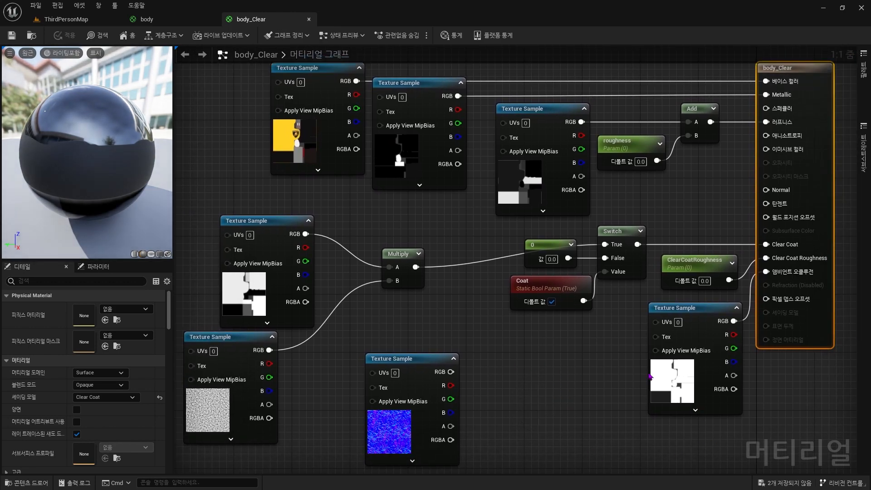
# Review the body_Clear graph's Clear Coat connections, and open the body_Clear_Inst and body_Inst material instances over the level.
pyautogui.moveTo(850, 250); pyautogui.dragTo(768, 259, button='right')
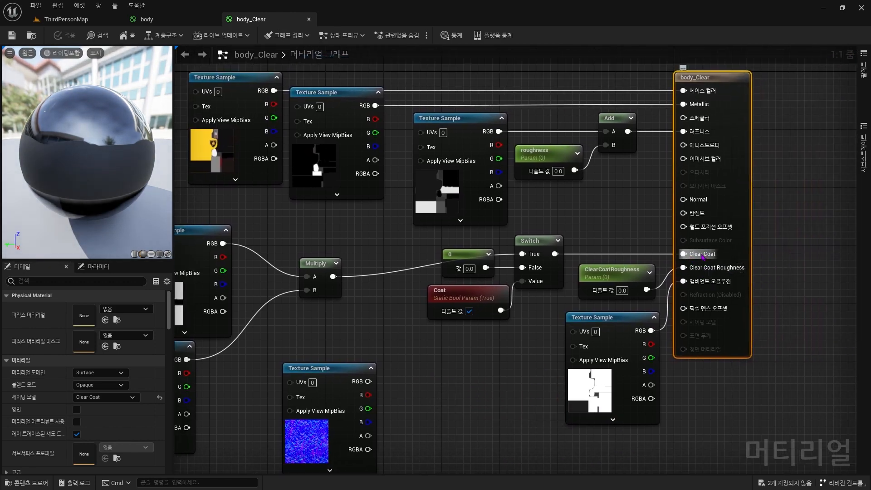
pyautogui.moveTo(442, 375); pyautogui.dragTo(500, 377, button='right')
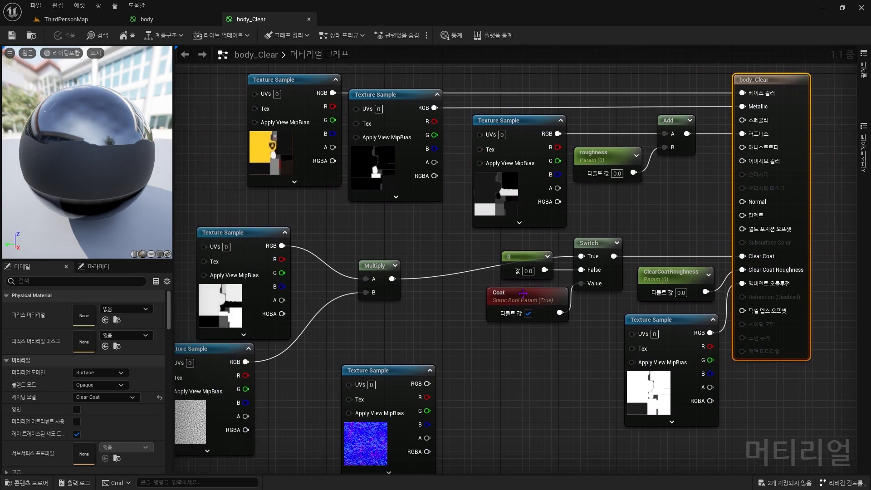
pyautogui.moveTo(568, 306); pyautogui.dragTo(534, 310, button='right')
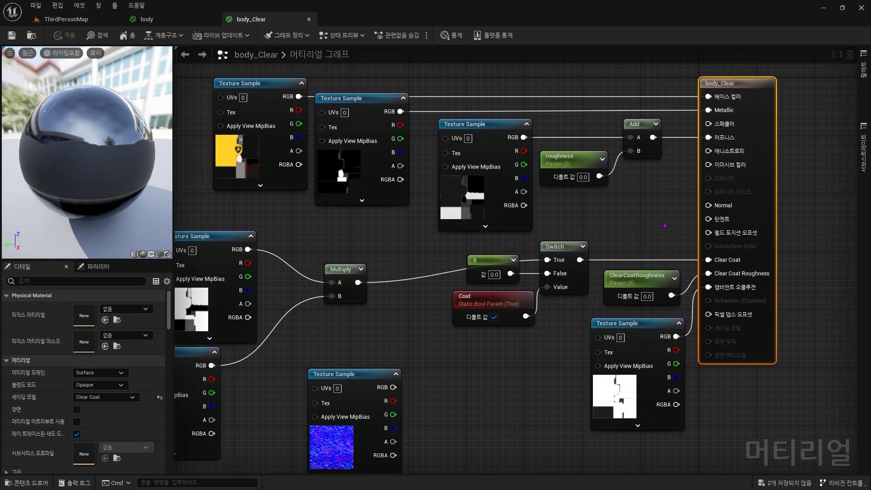
pyautogui.click(90, 21)
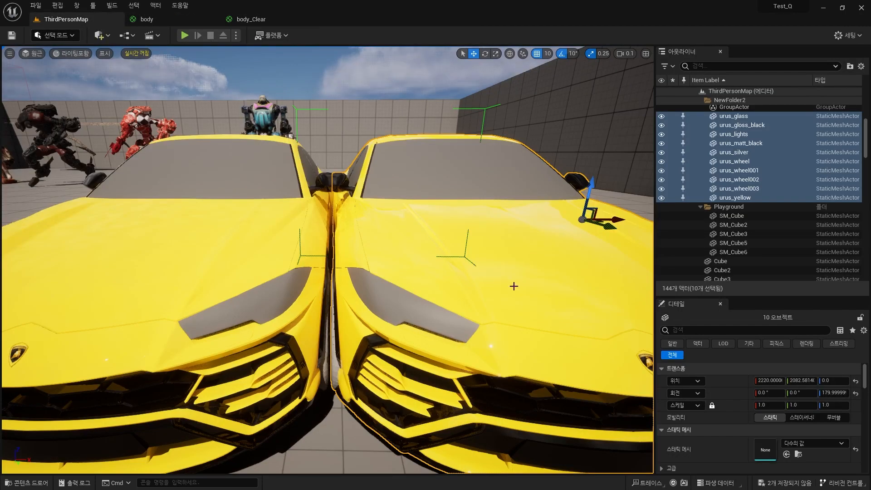
pyautogui.hotkey('ctrl', 'space')
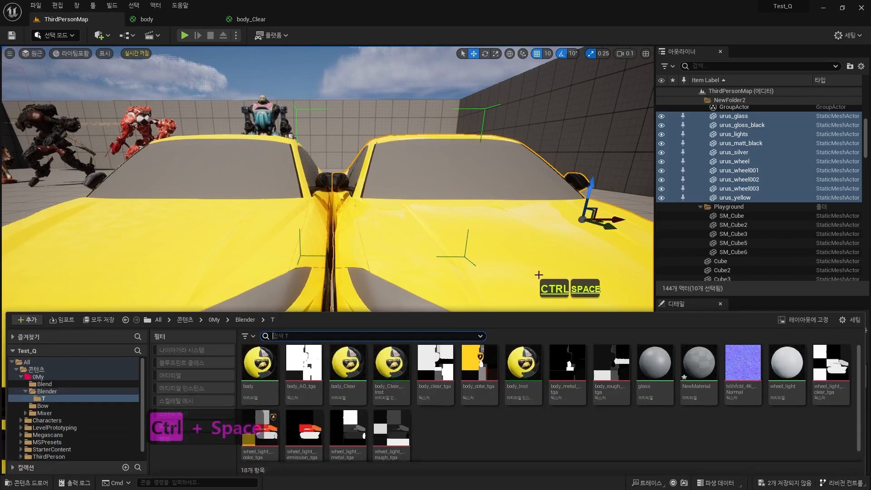
pyautogui.doubleClick(399, 370)
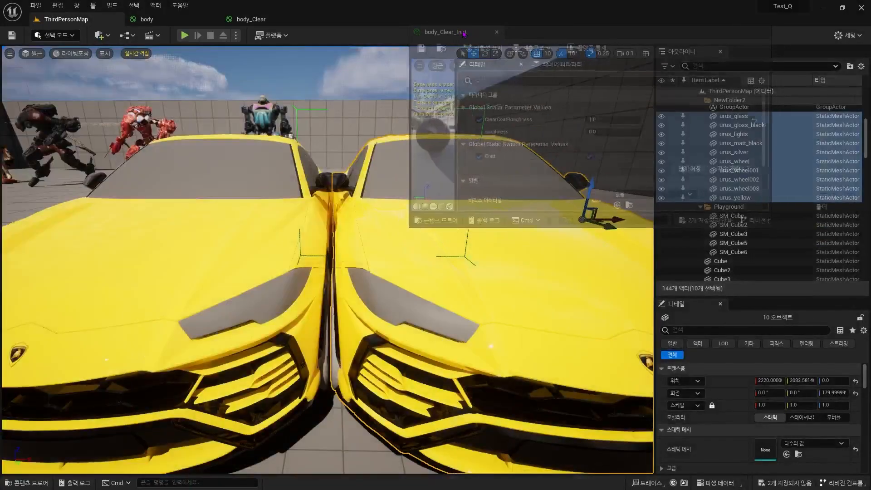
pyautogui.hotkey('ctrl', 'space')
pyautogui.hotkey('ctrl', 'space')
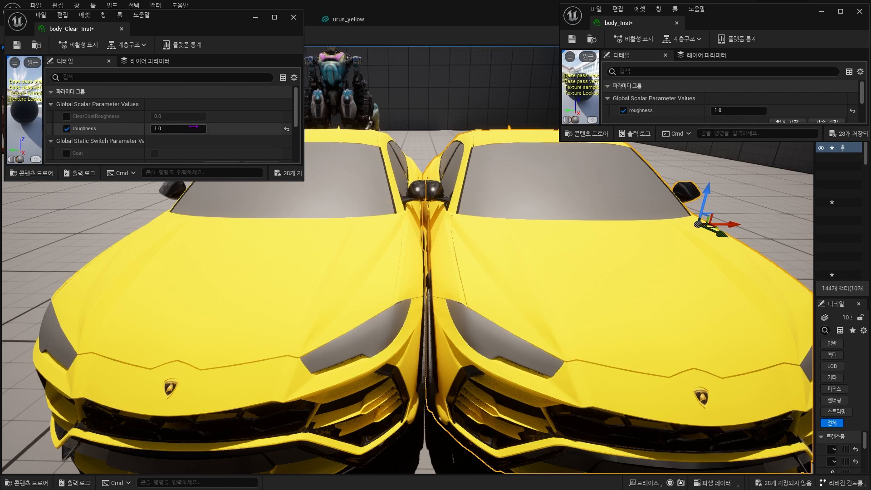
# Set the roughness parameter to 0 in both body_Clear_Inst and body_Inst.
pyautogui.write('0')
pyautogui.press('Return')
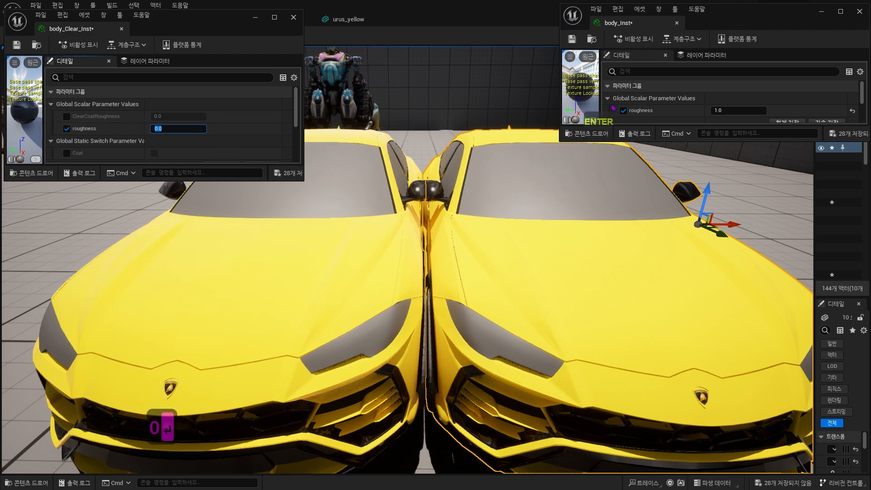
pyautogui.write('0')
pyautogui.press('Return')
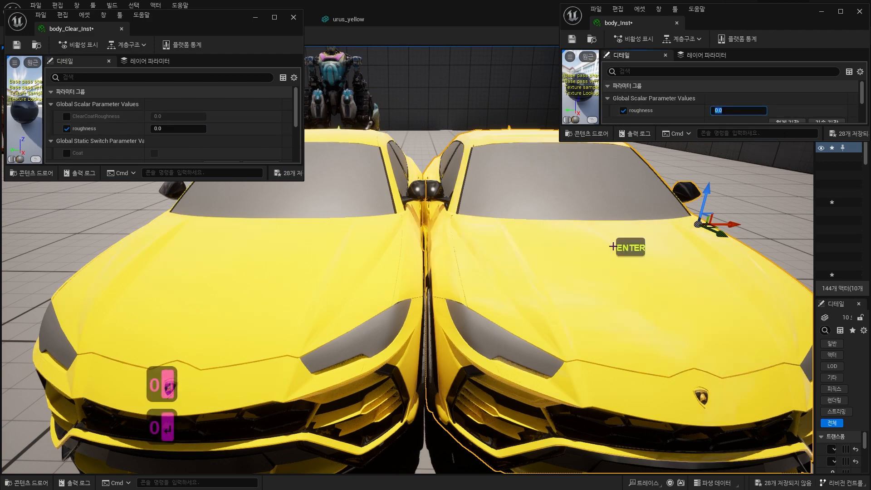
# Examine the reflections on both cars' hoods from several angles in the level.
pyautogui.press('w')
pyautogui.moveTo(579, 260); pyautogui.dragTo(400, 191, button='right')
pyautogui.press('a')
pyautogui.press('d')
pyautogui.press('s')
pyautogui.press('a')
pyautogui.press('w')
pyautogui.press('q')
pyautogui.press('d')
pyautogui.press('a')
pyautogui.press('a')
pyautogui.press('a')
pyautogui.press('a')
pyautogui.press('e')
pyautogui.press('a')
pyautogui.press('a')
pyautogui.press('s')
pyautogui.write('q')
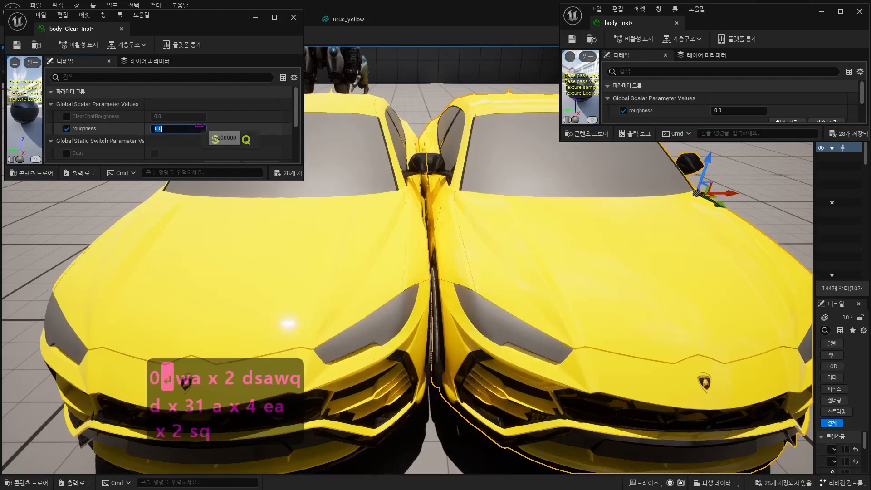
# Set the roughness parameter to 1 in both material instances and compare the two hoods.
pyautogui.write('1')
pyautogui.press('Return')
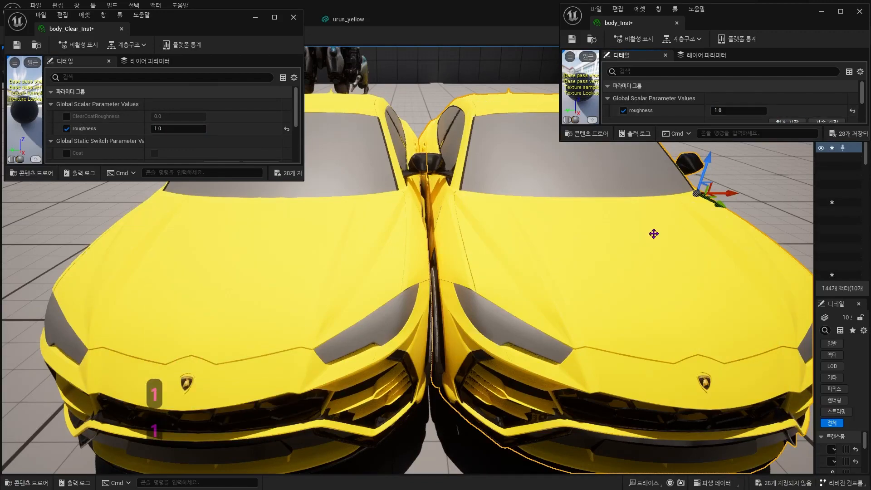
pyautogui.press('a')
pyautogui.press('w')
pyautogui.moveTo(654, 233); pyautogui.dragTo(445, 302, button='right')
pyautogui.press('d')
pyautogui.press('s')
pyautogui.press('a')
pyautogui.press('e')
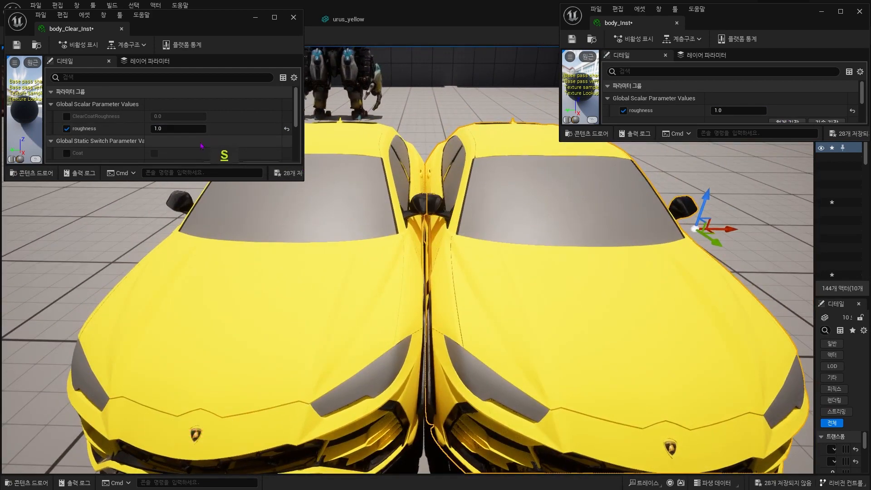
# Enable the Coat switch in body_Clear_Inst and inspect the coated hood up close against the uncoated car.
pyautogui.click(155, 154)
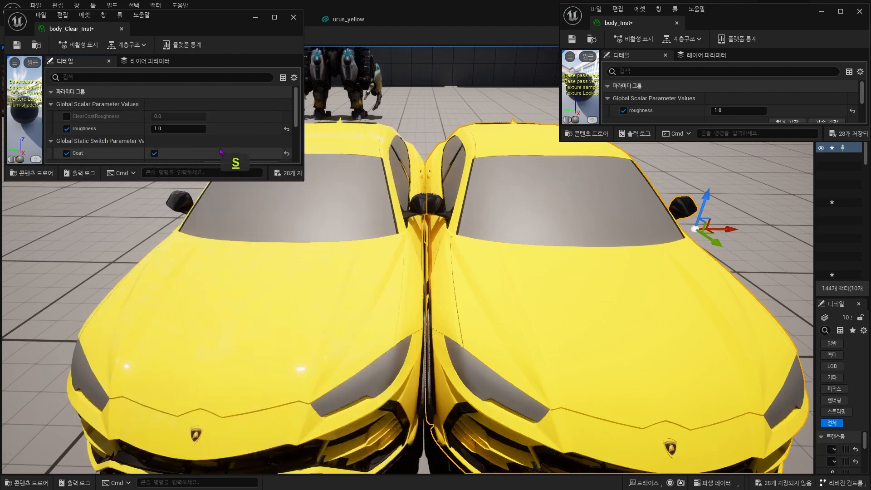
pyautogui.press('a')
pyautogui.press('w')
pyautogui.moveTo(390, 280); pyautogui.dragTo(399, 281, button='right')
pyautogui.press('q')
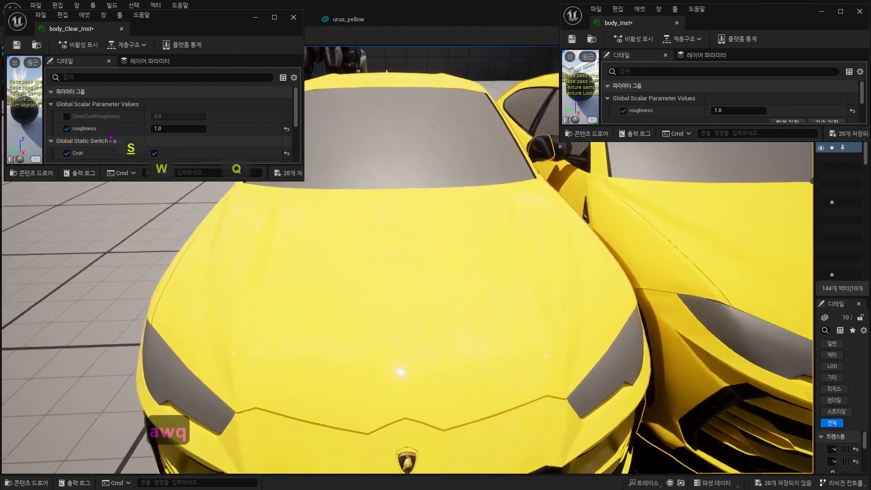
pyautogui.press('q')
pyautogui.moveTo(478, 258); pyautogui.dragTo(461, 265, button='right')
pyautogui.press('a')
pyautogui.press('w')
pyautogui.press('d')
pyautogui.press('d')
pyautogui.press('a')
pyautogui.press('s')
pyautogui.press('d')
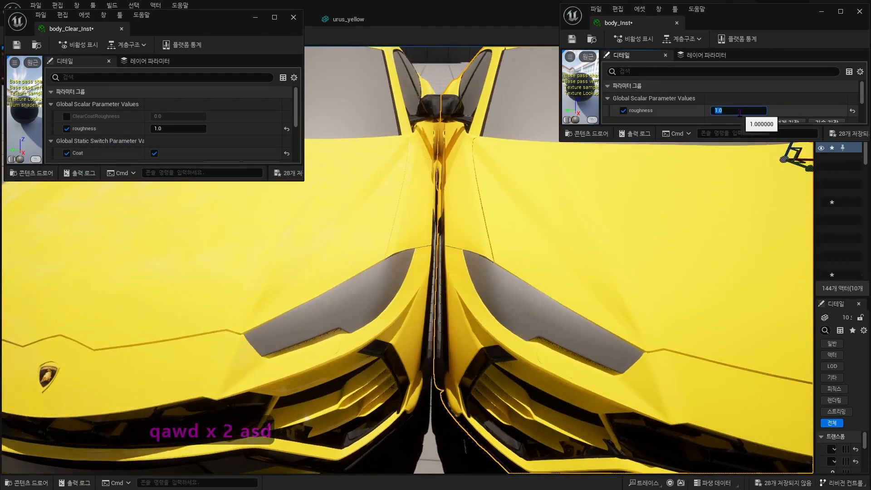
# Set the roughness of body_Inst to 0 and compare its reflections with the coated car from several angles.
pyautogui.write('0')
pyautogui.press('Return')
pyautogui.moveTo(671, 272); pyautogui.dragTo(327, 170, button='right')
pyautogui.press('d')
pyautogui.press('d')
pyautogui.press('d')
pyautogui.press('a')
pyautogui.press('q')
pyautogui.press('a')
pyautogui.press('w')
pyautogui.press('e')
pyautogui.press('a')
pyautogui.press('s')
pyautogui.press('q')
pyautogui.press('d')
pyautogui.press('e')
pyautogui.press('w')
pyautogui.press('q')
pyautogui.press('w')
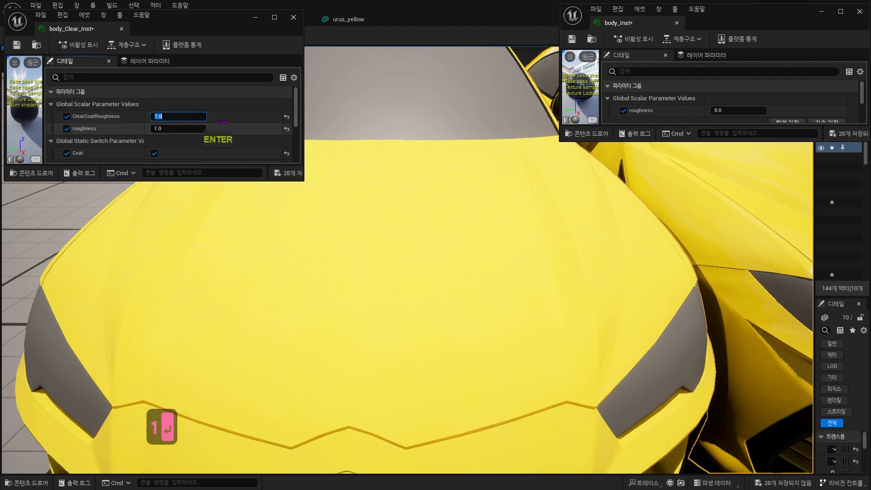
# Set the roughness of body_Inst to 1 and compare its hood with the rough clear coat on the other car.
pyautogui.click(257, 117)
pyautogui.press('d')
pyautogui.press('d')
pyautogui.moveTo(629, 191); pyautogui.dragTo(654, 175, button='right')
pyautogui.click(728, 113)
pyautogui.write('1')
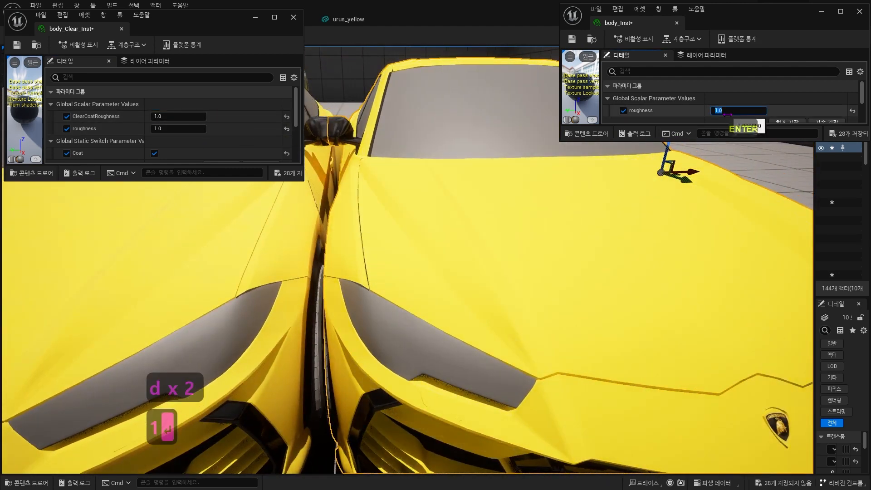
pyautogui.press('Return')
pyautogui.moveTo(672, 236); pyautogui.dragTo(403, 293, button='right')
pyautogui.press('a')
pyautogui.press('w')
pyautogui.press('a')
pyautogui.press('s')
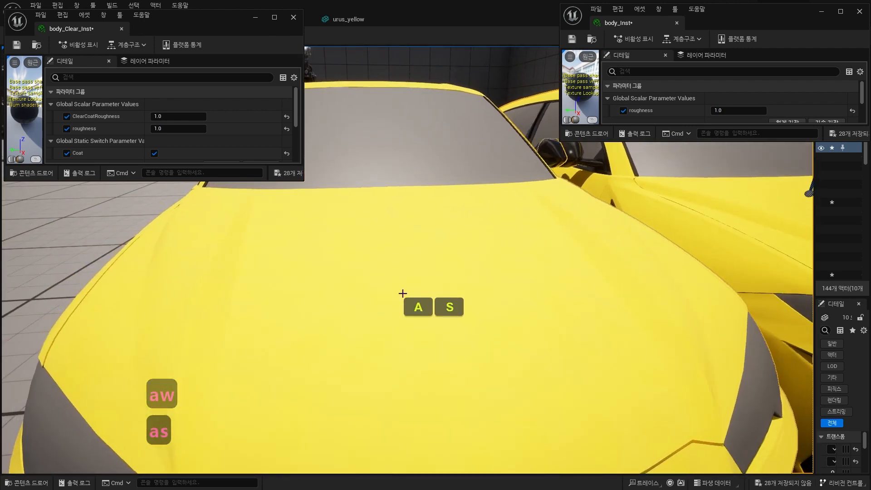